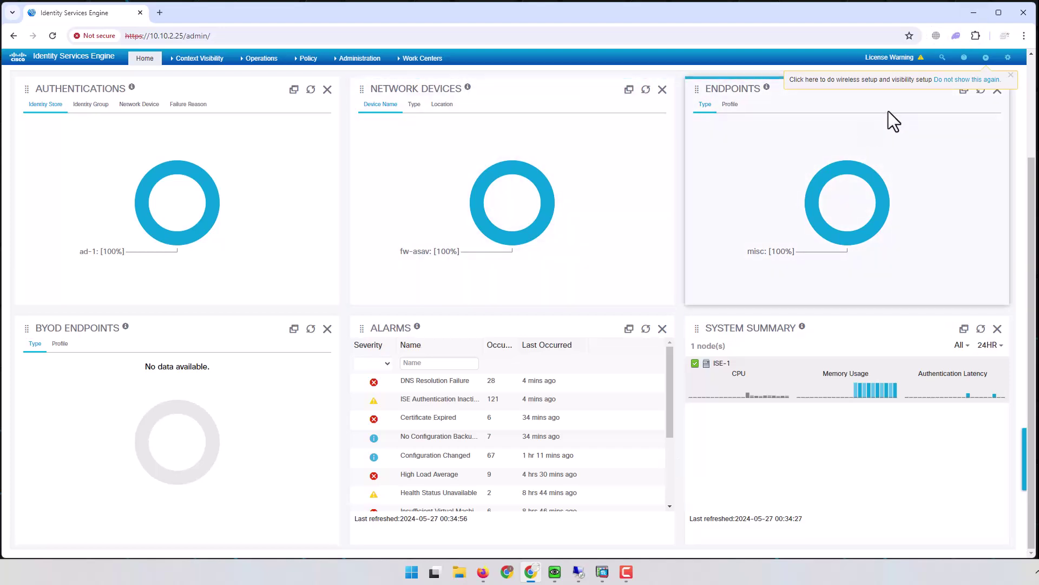
Step: Move the browser aside and bring Cisco ASDM's AAA Server Groups page to the front
{"action": "left_click", "coordinate": [998, 12]}
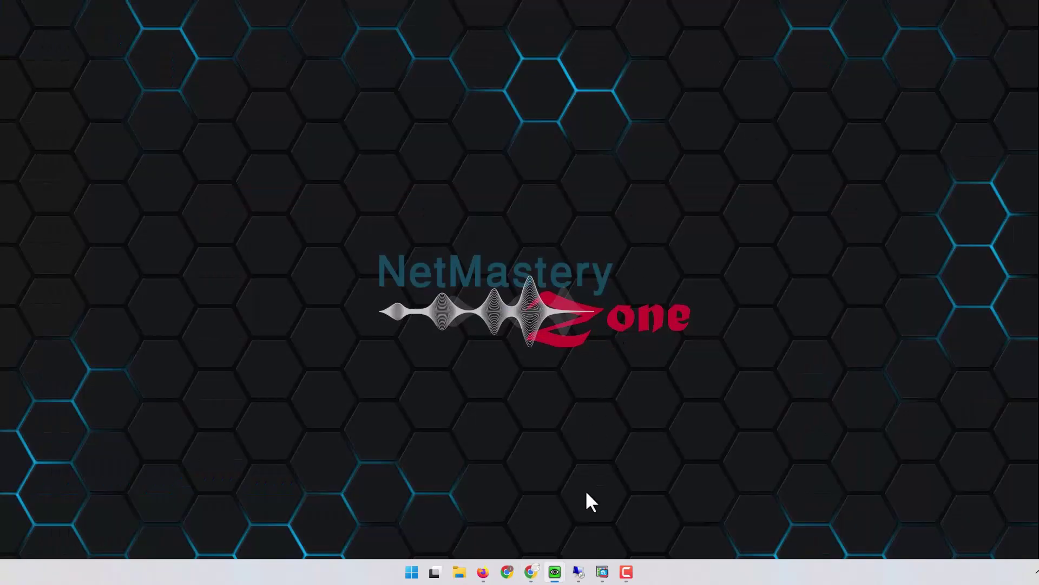
{"action": "left_click", "coordinate": [602, 572]}
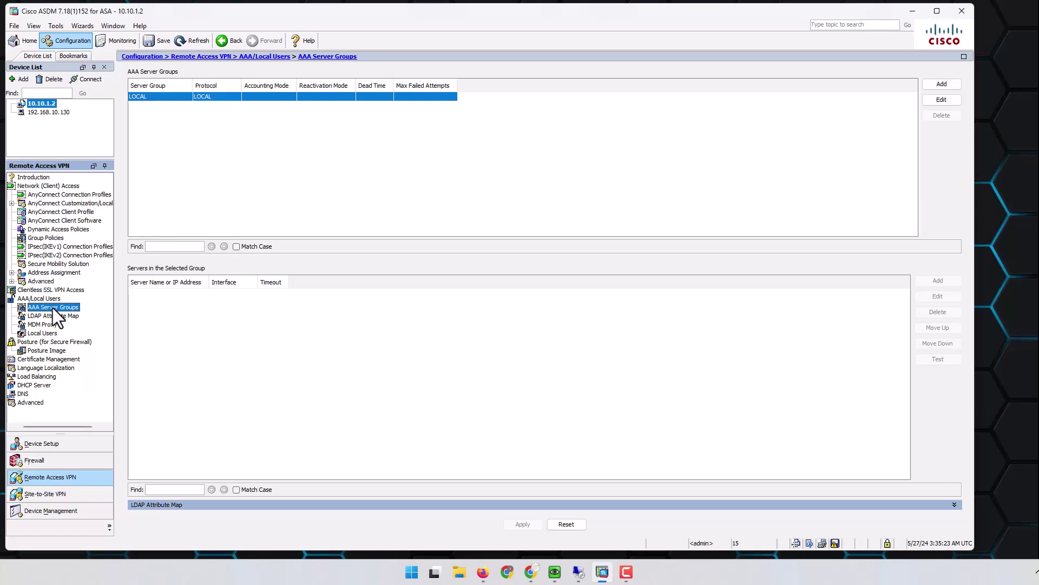
Step: Create the RADIUS AAA server group ISE-1
{"action": "left_click", "coordinate": [943, 84]}
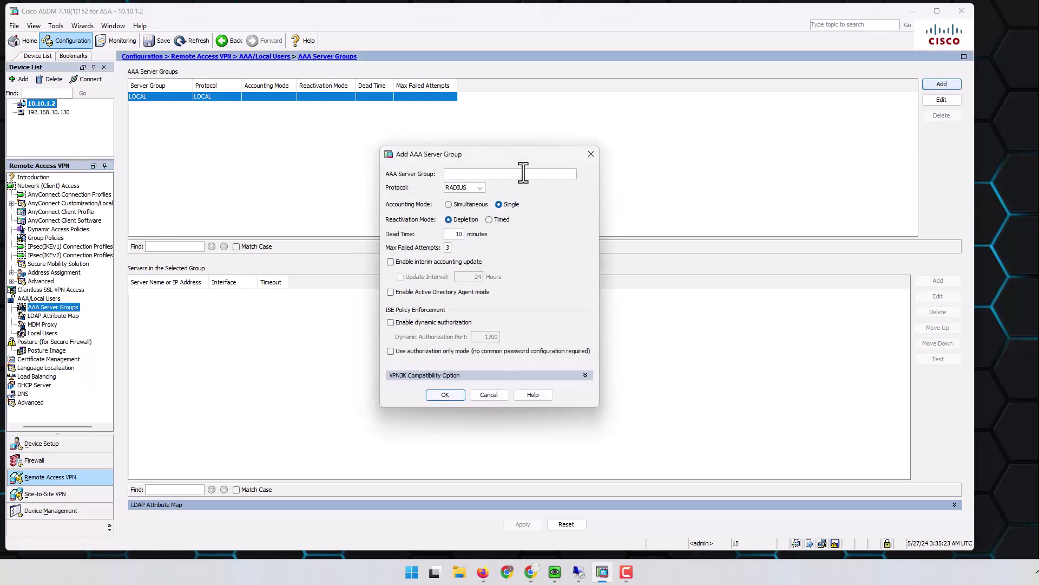
{"action": "type", "text": "ISE-1"}
{"action": "left_click", "coordinate": [448, 394]}
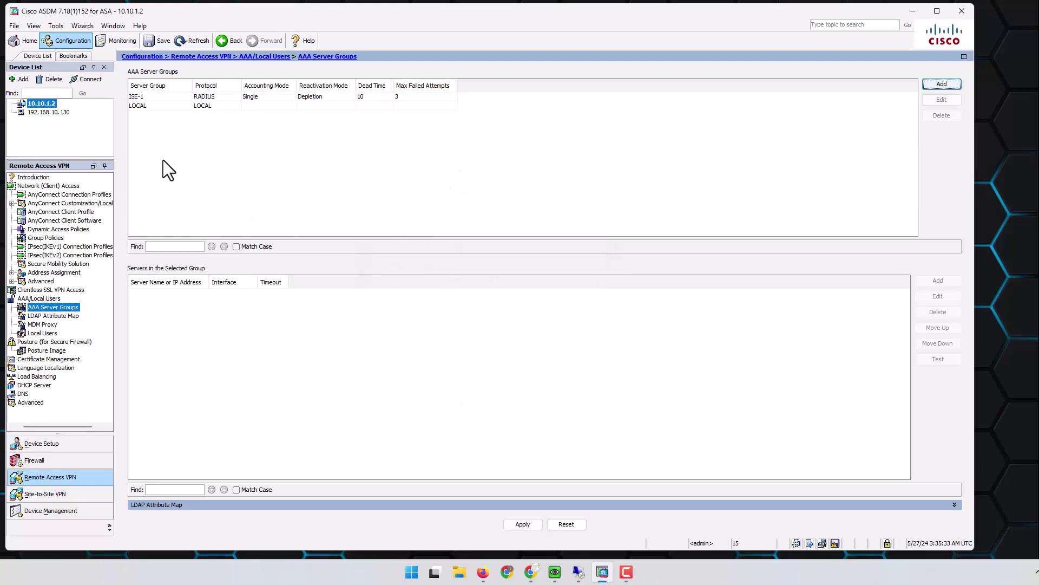
{"action": "left_click", "coordinate": [137, 96]}
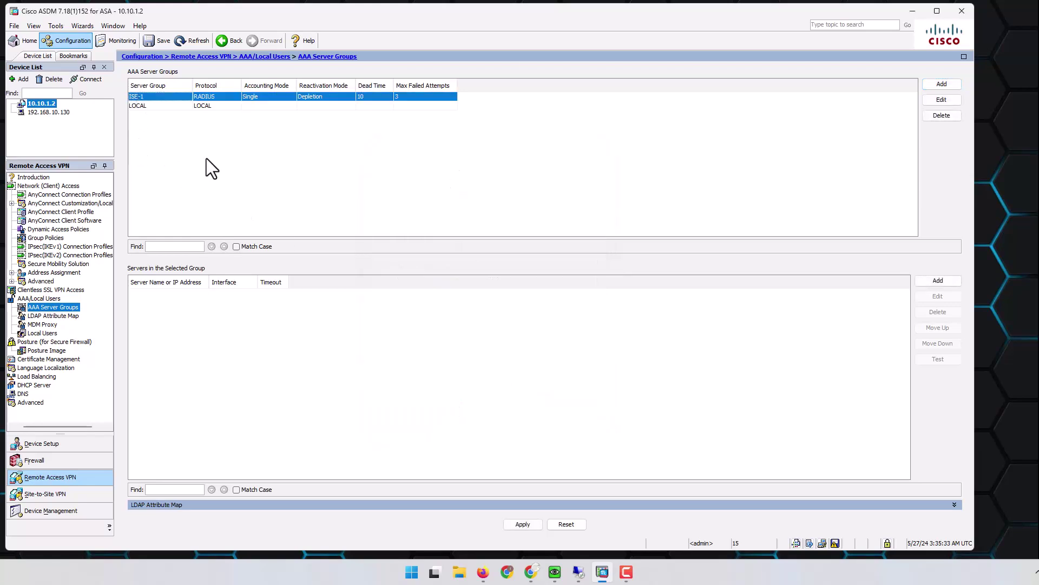
Step: Define server 10.10.2.25 in ISE-1 and enter its RADIUS secret key
{"action": "left_click", "coordinate": [938, 281]}
{"action": "left_click", "coordinate": [517, 209]}
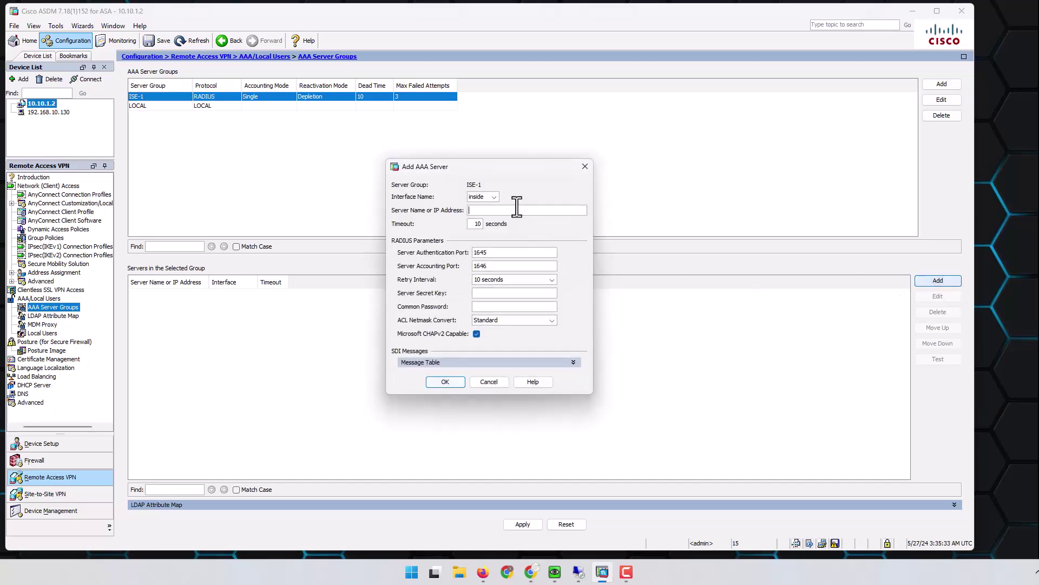
{"action": "type", "text": "1"}
{"action": "type", "text": "0.1"}
{"action": "type", "text": "2"}
{"action": "key", "text": "BackSpace"}
{"action": "type", "text": ".2.25"}
{"action": "left_click", "coordinate": [489, 293]}
{"action": "type", "text": "cis"}
{"action": "key", "text": "Tab"}
{"action": "type", "text": "cis"}
{"action": "left_click_drag", "start_coordinate": [507, 293], "coordinate": [475, 295]}
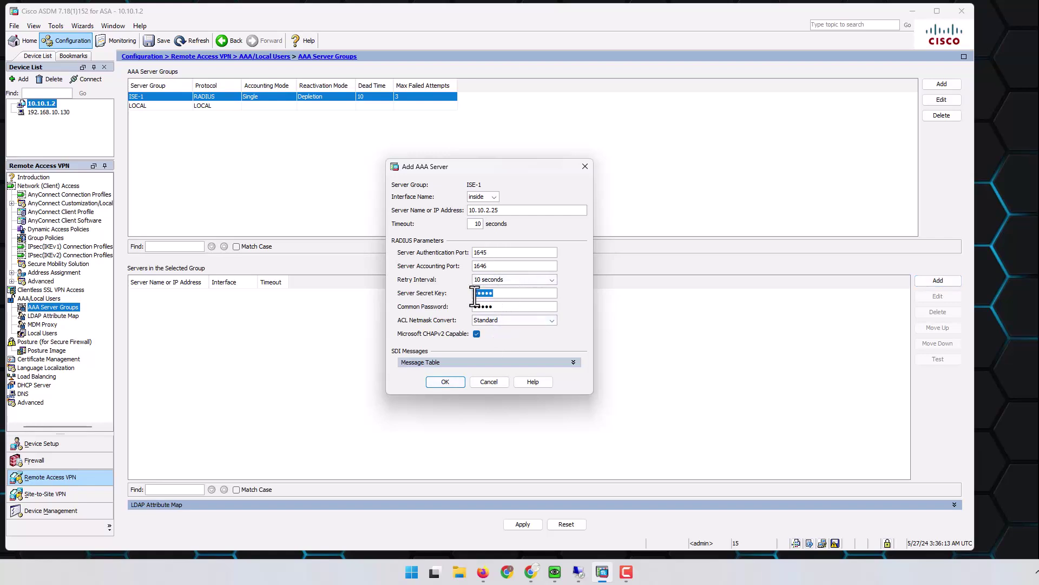
Step: Add the server to ISE-1 and apply and send the configuration to the firewall
{"action": "left_click", "coordinate": [449, 380]}
{"action": "left_click", "coordinate": [521, 524]}
{"action": "left_click", "coordinate": [428, 387]}
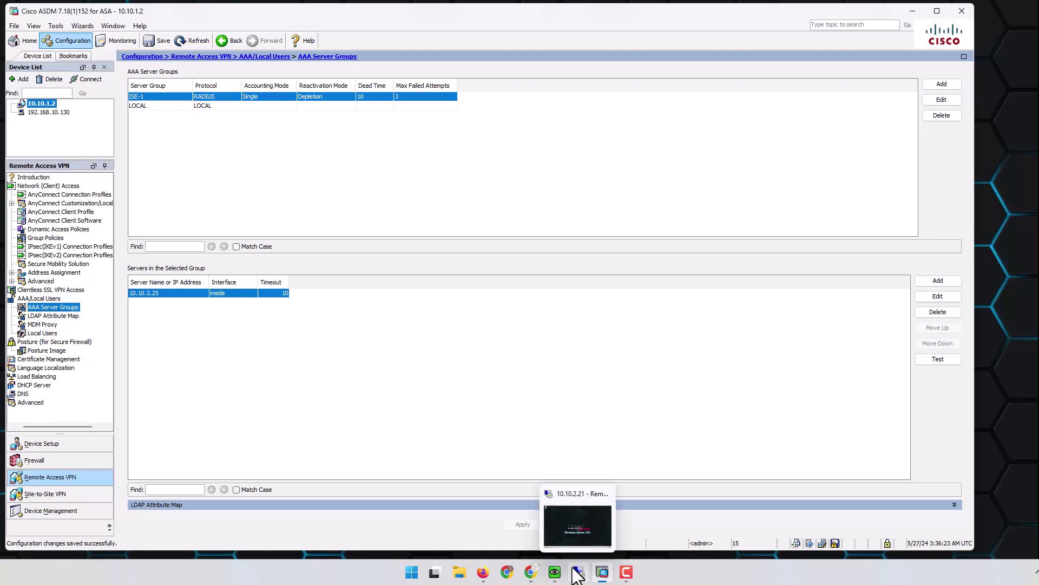
Step: In ISE, start a new device from the Network Resources > Network Devices list
{"action": "left_click", "coordinate": [530, 572]}
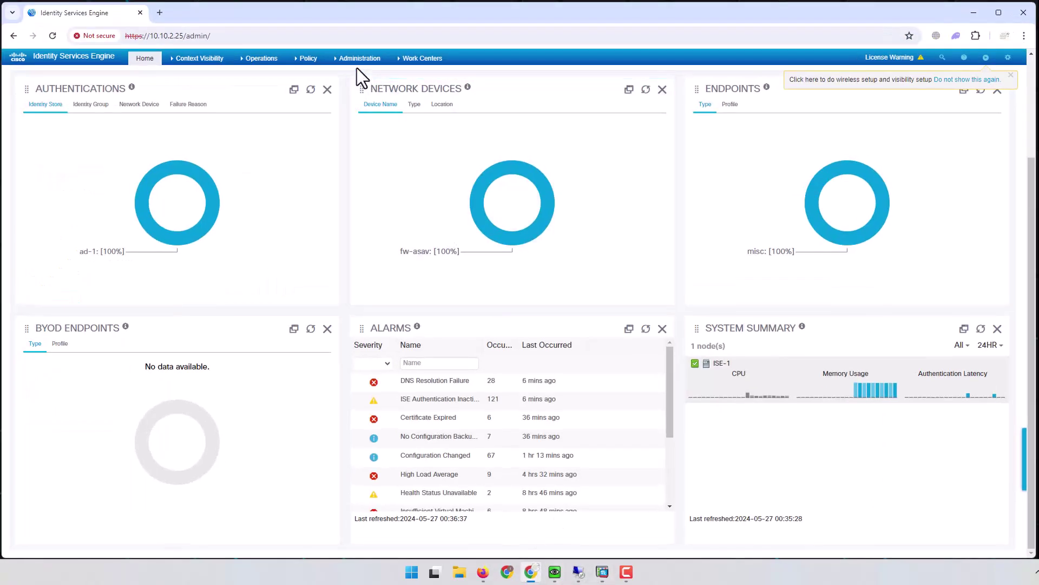
{"action": "mouse_move", "coordinate": [422, 58]}
{"action": "mouse_move", "coordinate": [352, 59]}
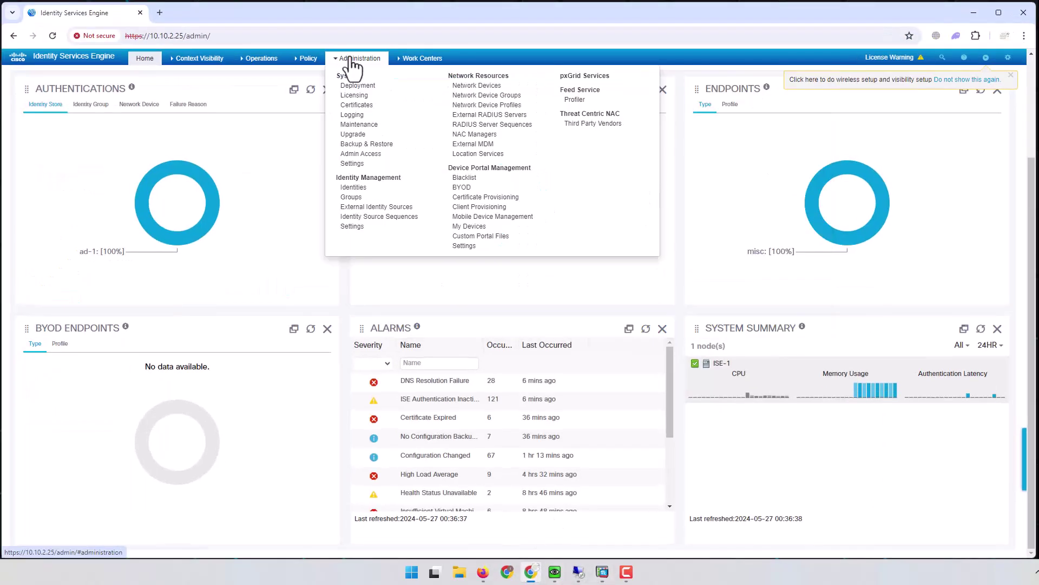
{"action": "left_click", "coordinate": [476, 86]}
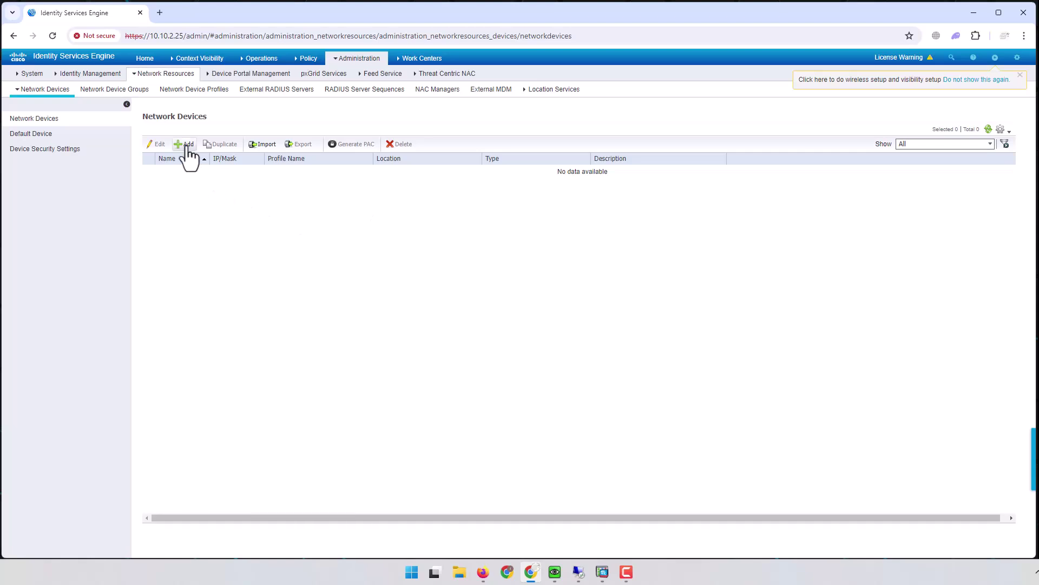
{"action": "left_click", "coordinate": [187, 145]}
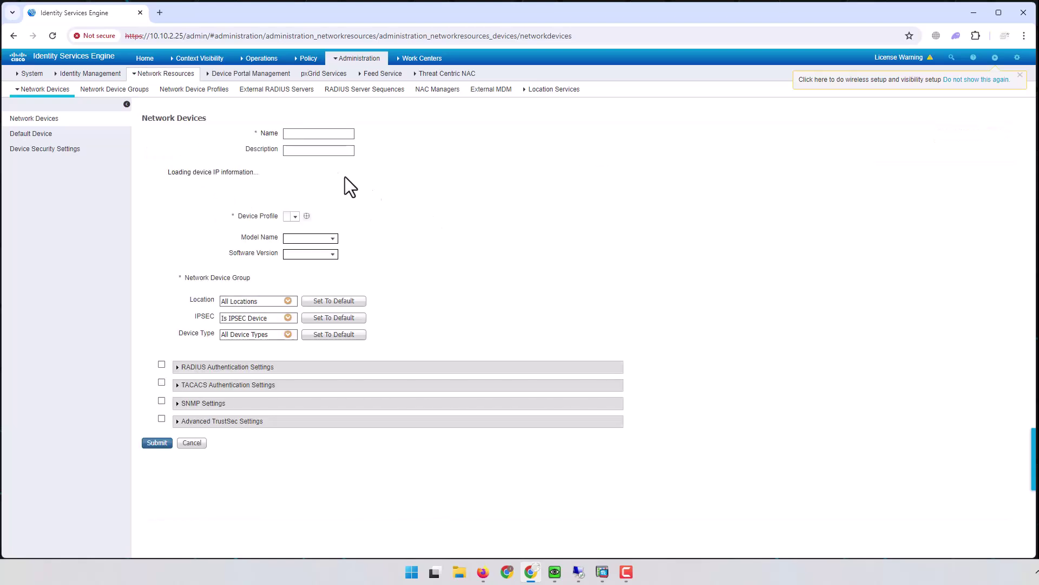
Step: Enter name FW-ASAv, IP 10.10.1.2, model ASAv and software version 918
{"action": "left_click", "coordinate": [322, 141]}
{"action": "type", "text": "FW-ASAv"}
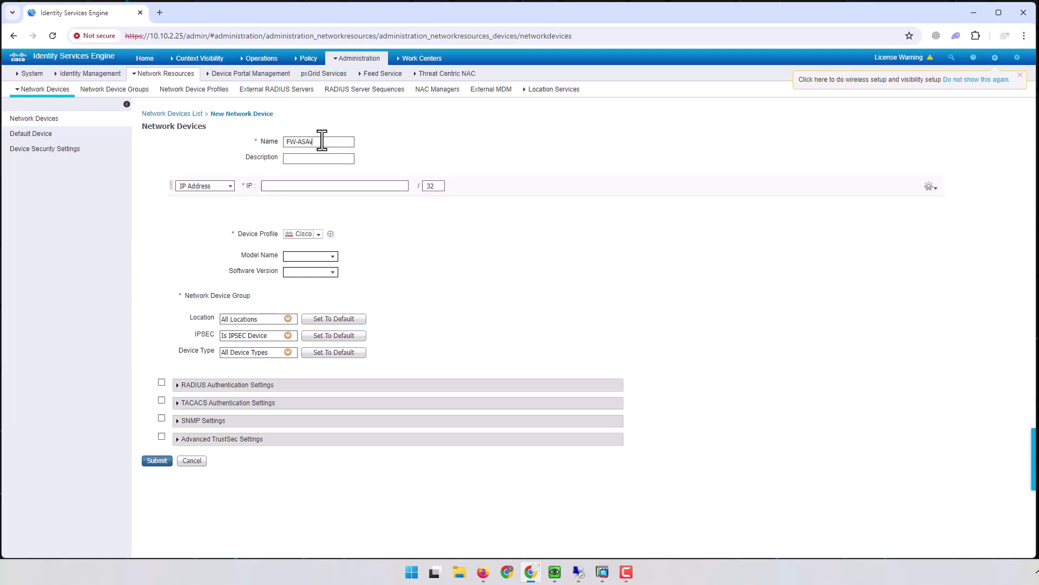
{"action": "left_click", "coordinate": [310, 186]}
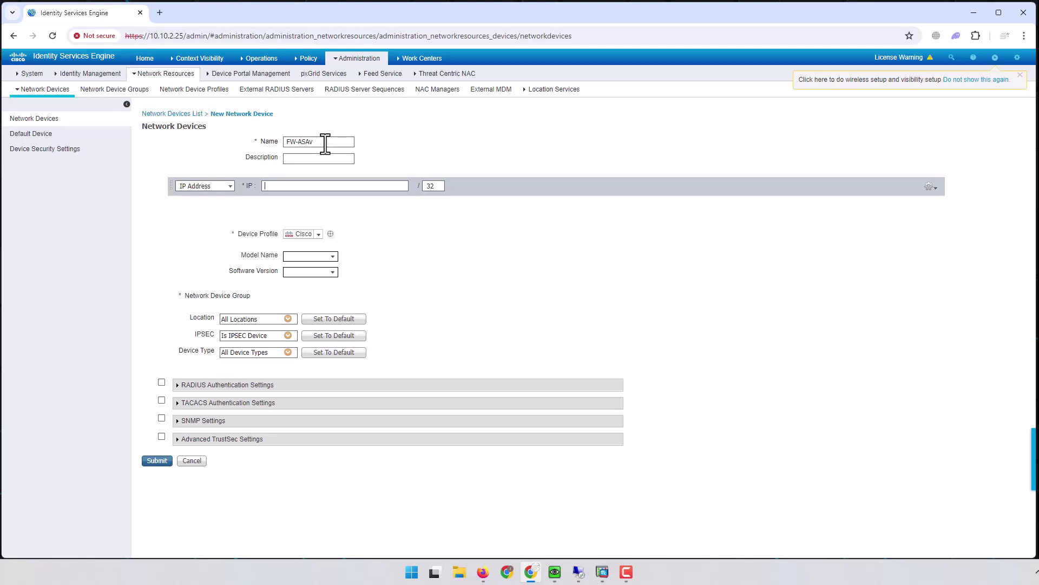
{"action": "type", "text": "10.10.1.2"}
{"action": "left_click", "coordinate": [314, 258]}
{"action": "type", "text": "ASAv"}
{"action": "left_click", "coordinate": [299, 271]}
{"action": "type", "text": "918"}
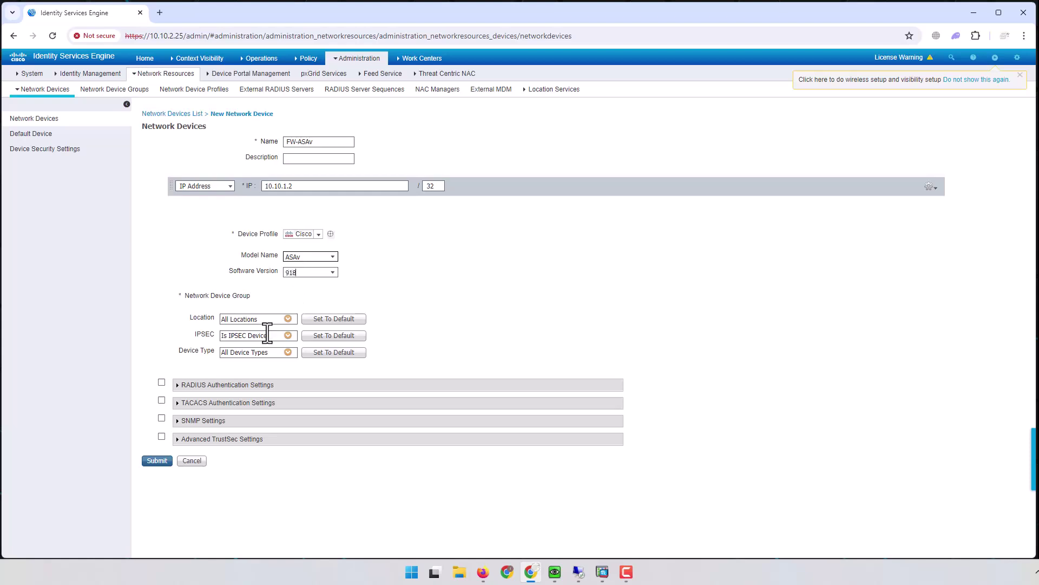
Step: Set the device location to SP and review the IPSEC choices
{"action": "left_click", "coordinate": [288, 319]}
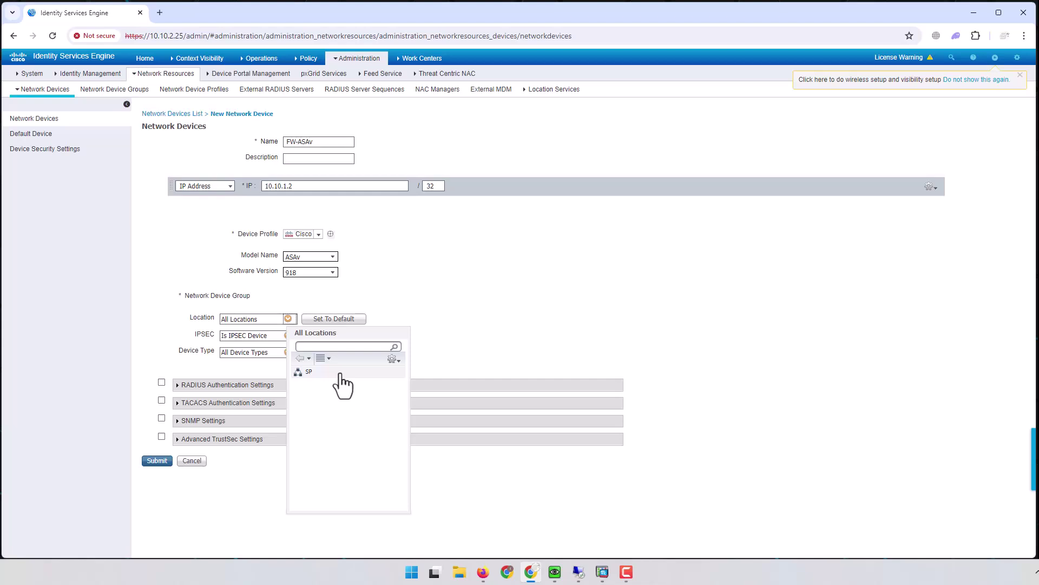
{"action": "left_click", "coordinate": [308, 373]}
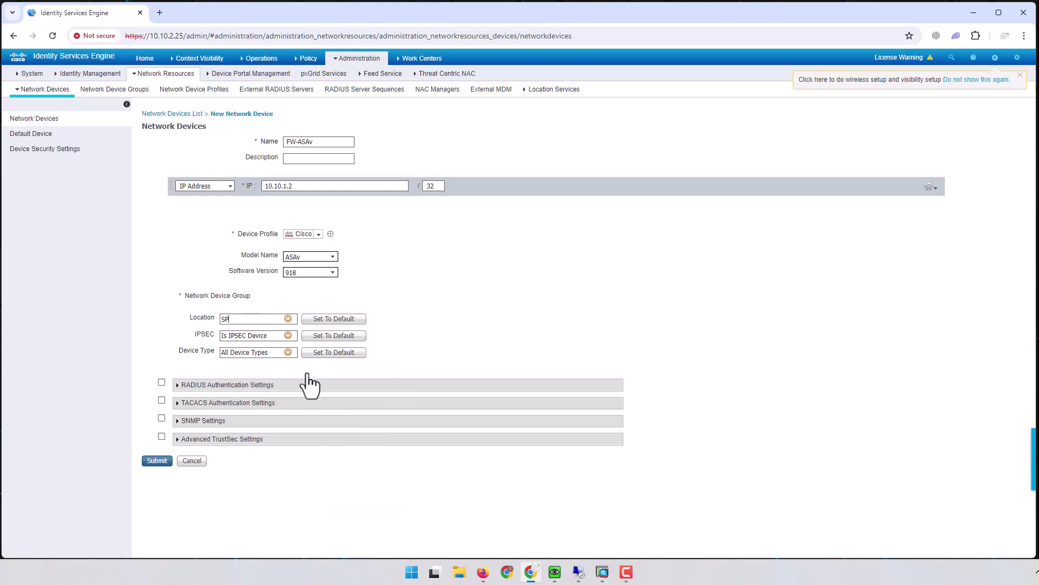
{"action": "left_click", "coordinate": [288, 320]}
{"action": "left_click", "coordinate": [393, 359]}
{"action": "left_click", "coordinate": [288, 335]}
Step: Set the device type to ASAv and enable RADIUS Authentication Settings
{"action": "left_click", "coordinate": [288, 355]}
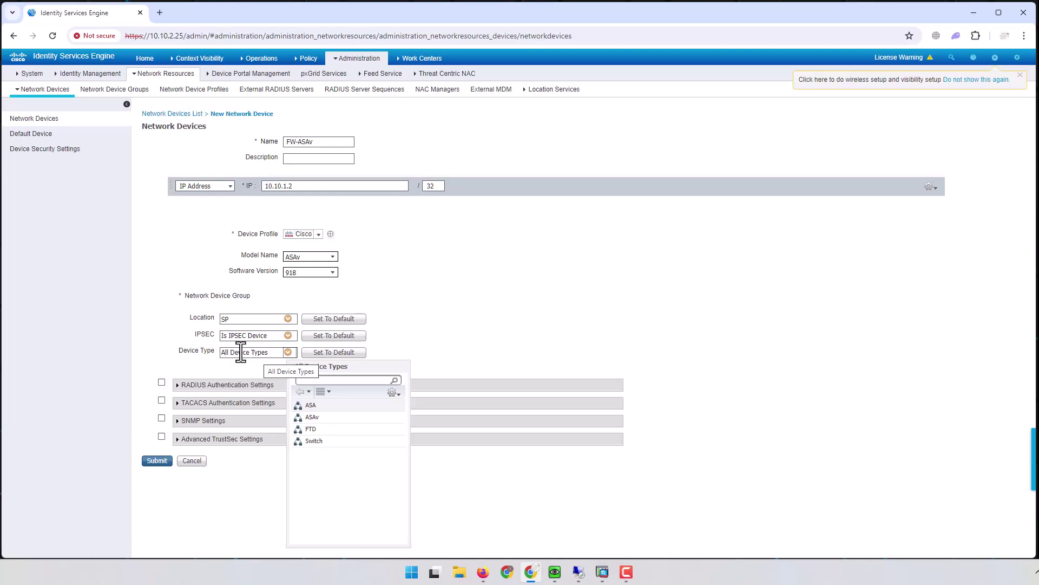
{"action": "left_click", "coordinate": [393, 392]}
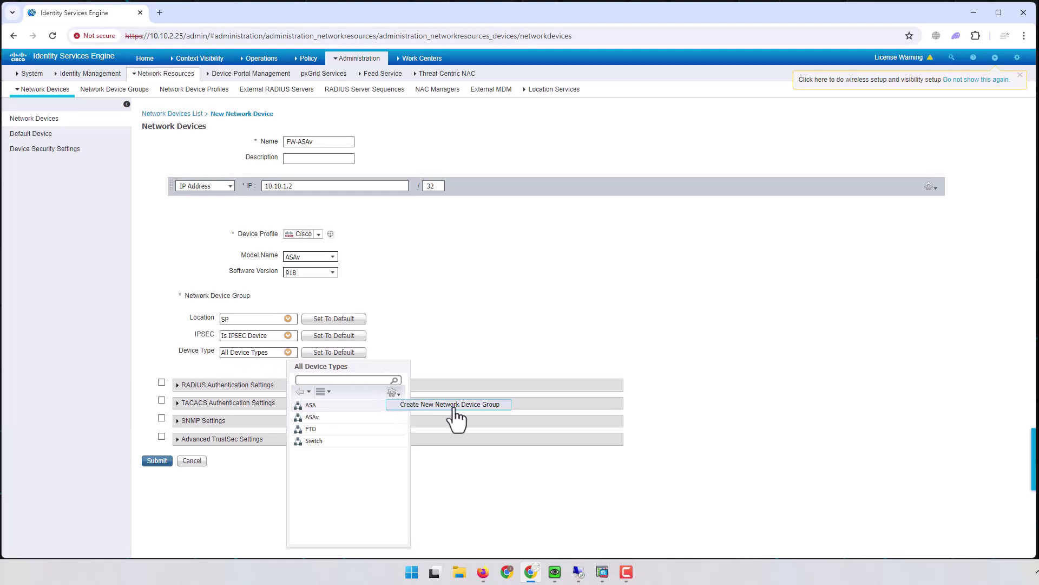
{"action": "left_click", "coordinate": [453, 407]}
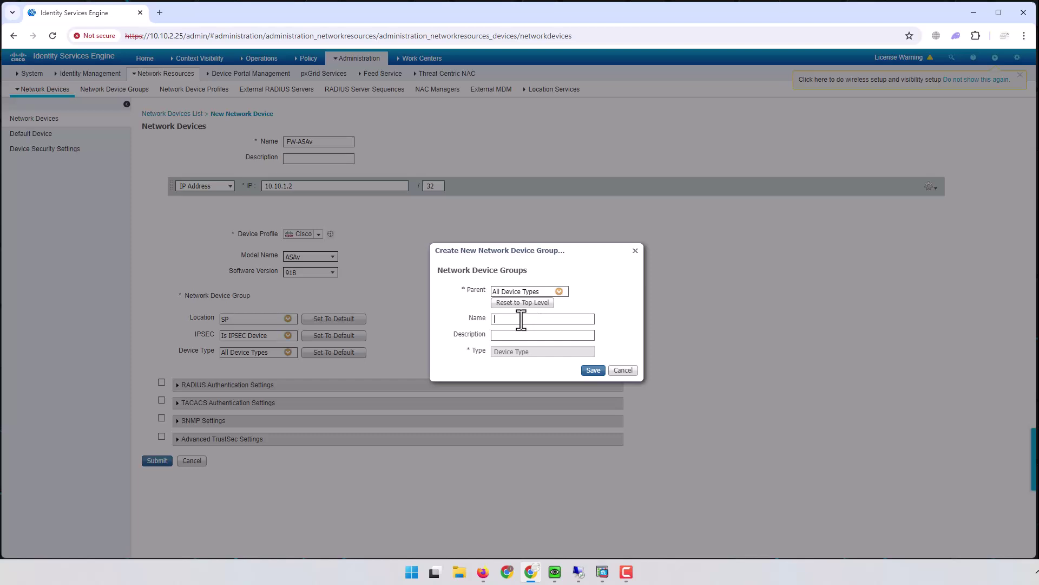
{"action": "left_click", "coordinate": [623, 370]}
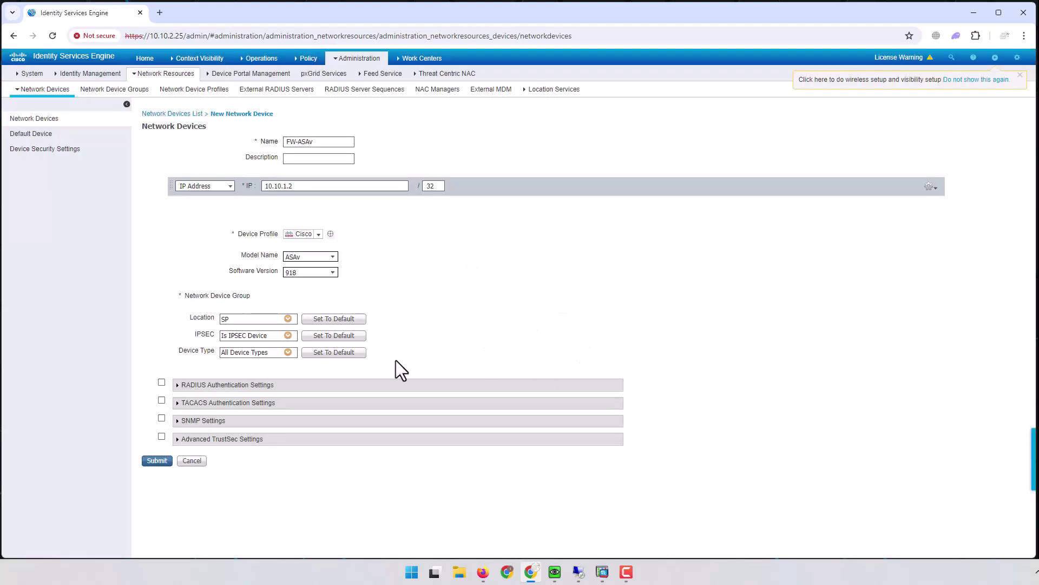
{"action": "left_click", "coordinate": [287, 353]}
{"action": "left_click", "coordinate": [312, 417]}
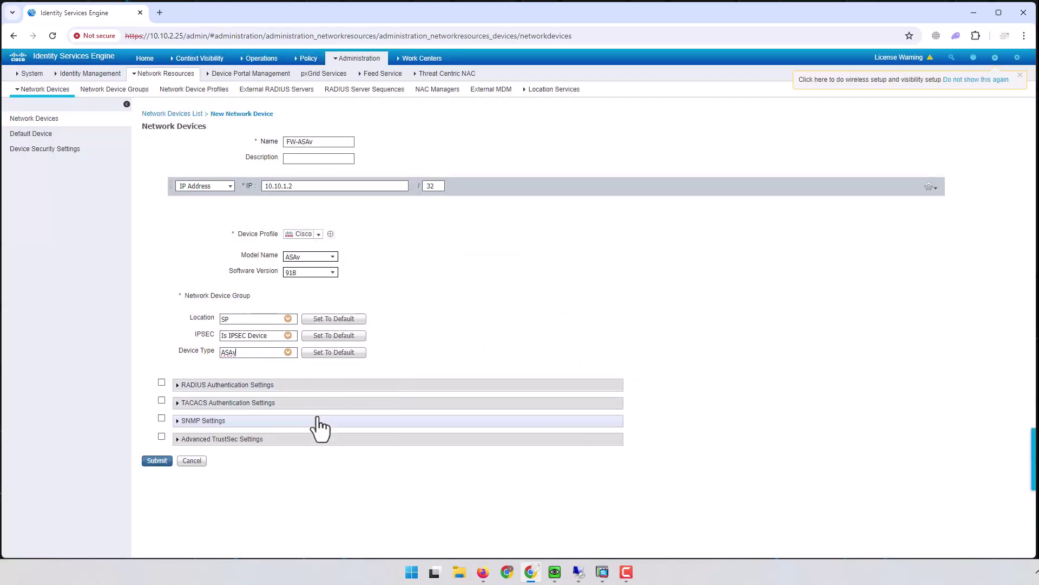
{"action": "left_click", "coordinate": [162, 382]}
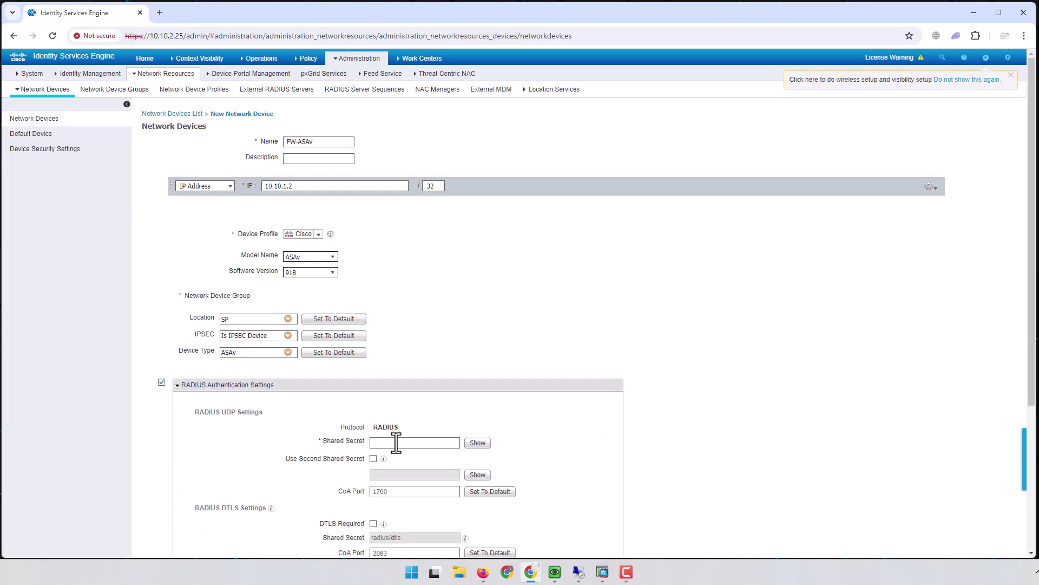
Step: Enter and verify the RADIUS shared secret, then submit the FW-ASAv device
{"action": "type", "text": "cisco"}
{"action": "left_click", "coordinate": [479, 443]}
{"action": "scroll", "coordinate": [612, 409], "scroll_direction": "down", "scroll_amount": 4}
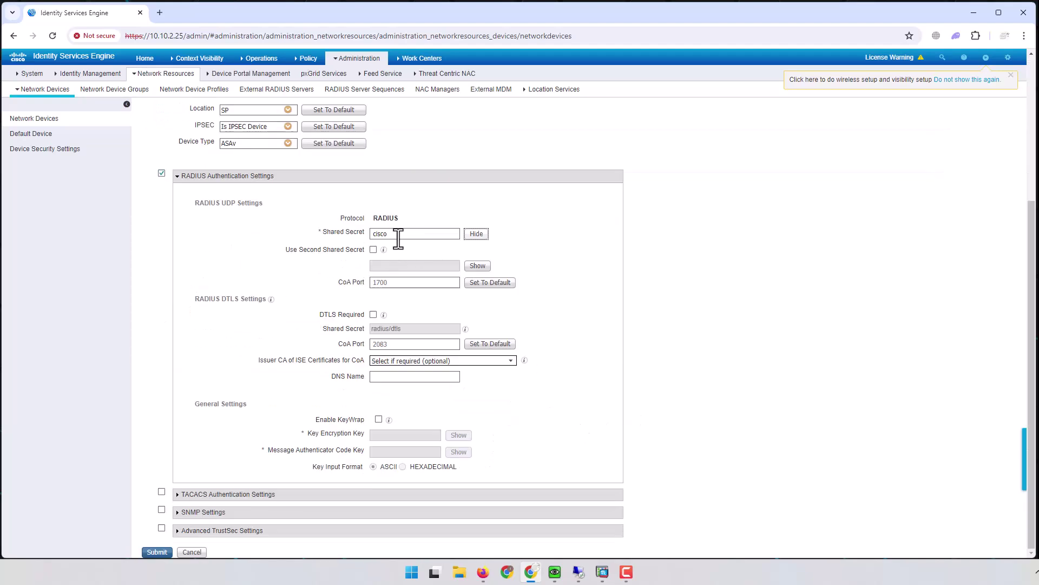
{"action": "left_click", "coordinate": [155, 552]}
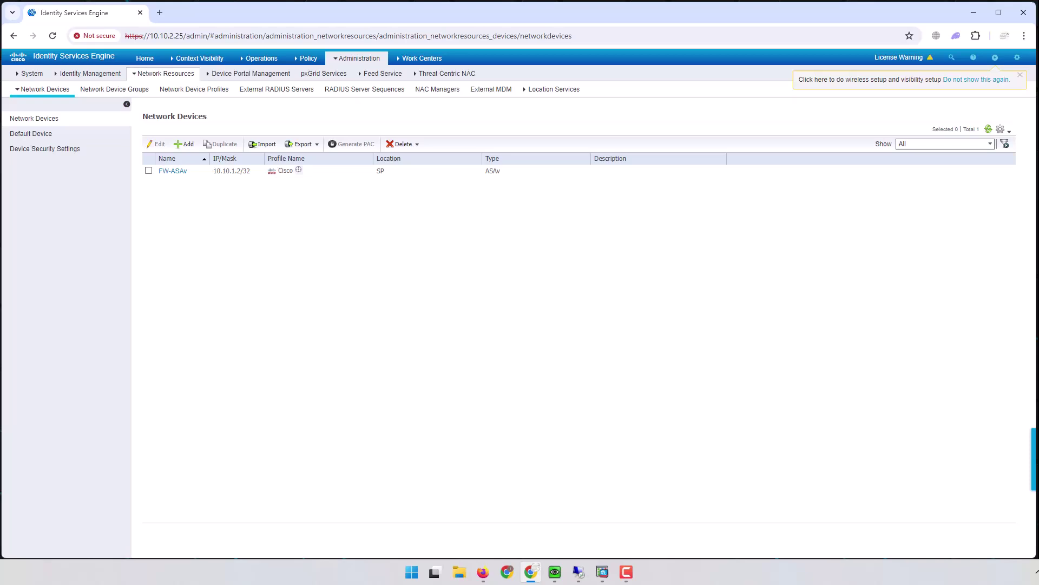
{"action": "left_click", "coordinate": [626, 572]}
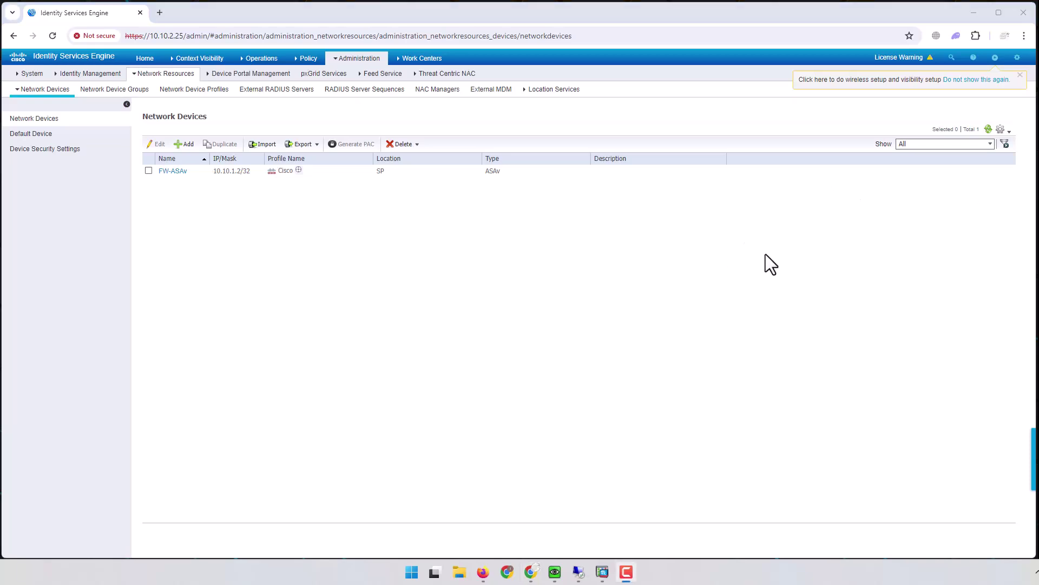
Step: Set the CORP AnyConnect connection profile's AAA server group to ISE-1
{"action": "left_click", "coordinate": [976, 13]}
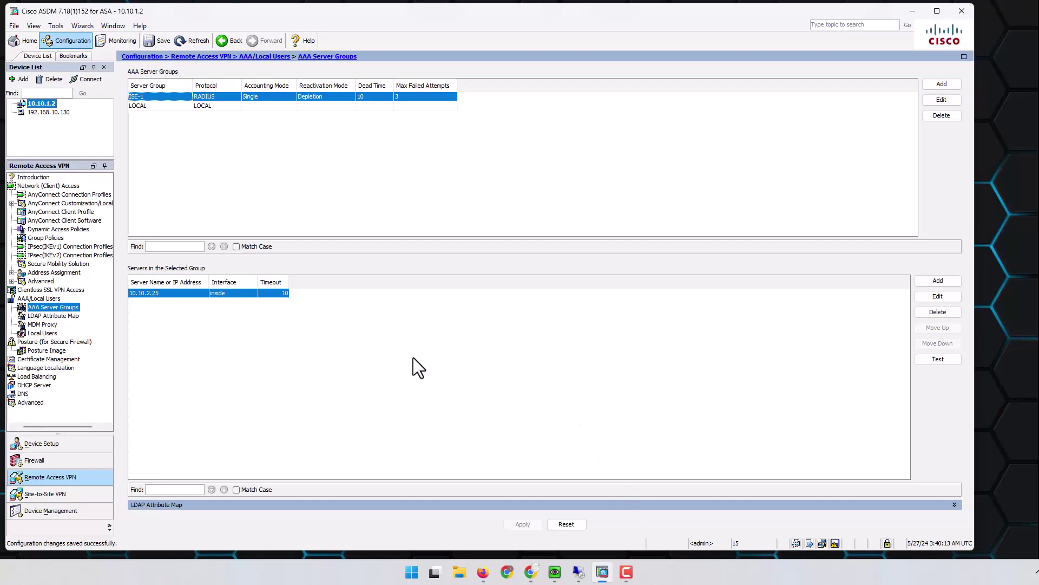
{"action": "left_click", "coordinate": [74, 196]}
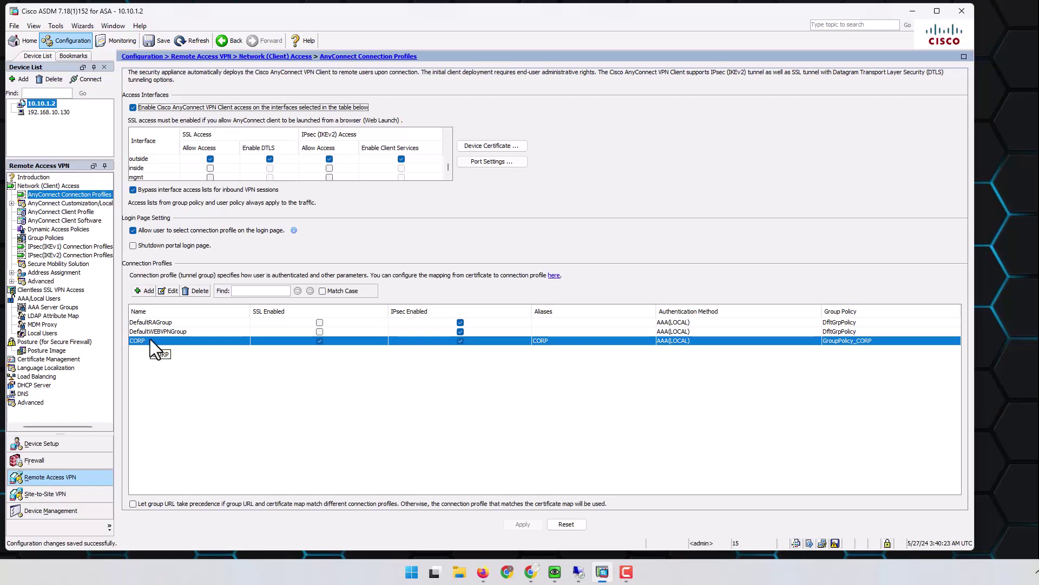
{"action": "left_click", "coordinate": [167, 290]}
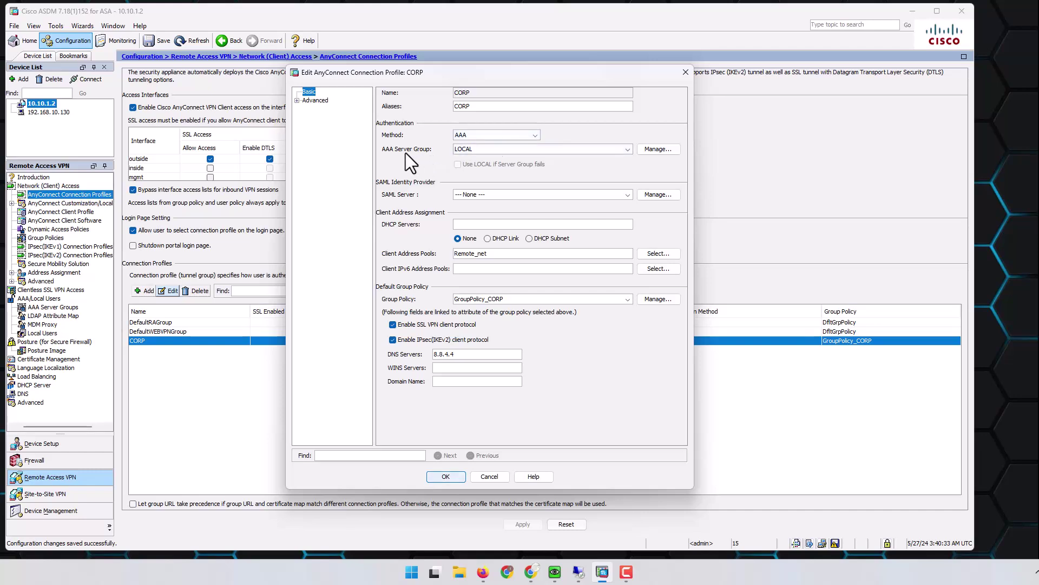
{"action": "left_click", "coordinate": [495, 149]}
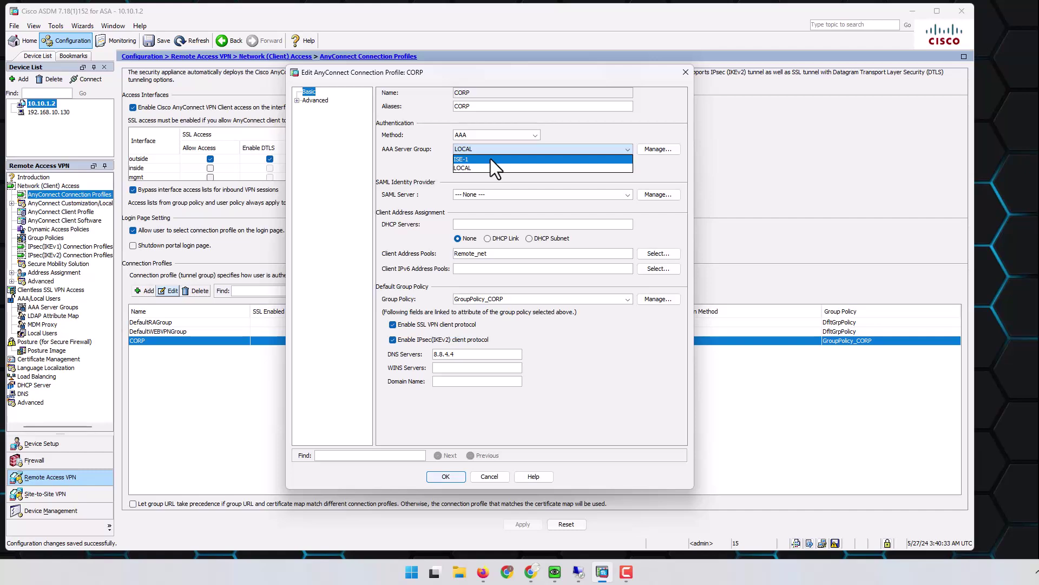
{"action": "left_click", "coordinate": [491, 159]}
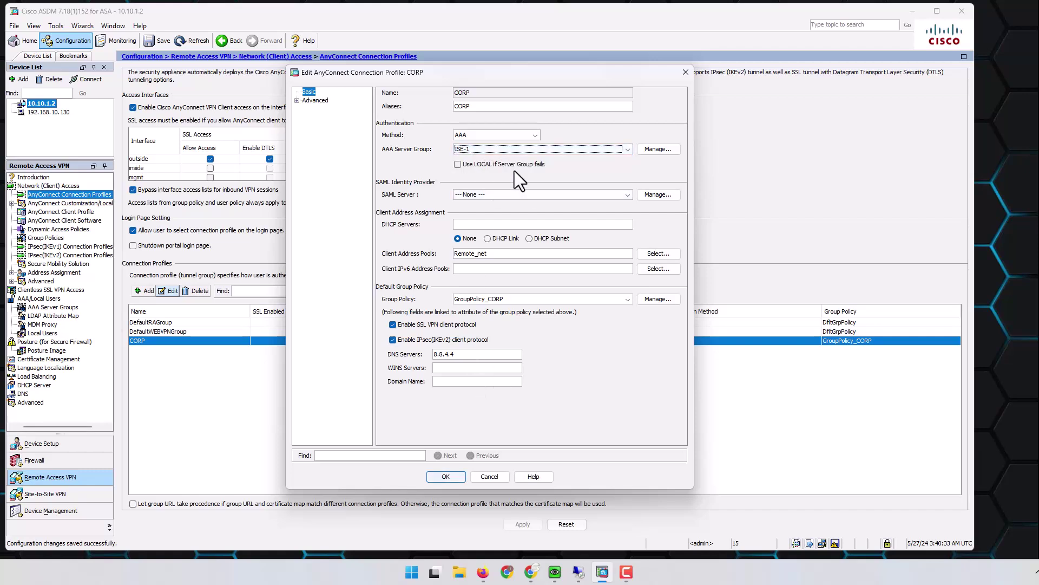
Step: Review the ISE-1 server group settings without adding another server
{"action": "left_click", "coordinate": [658, 149]}
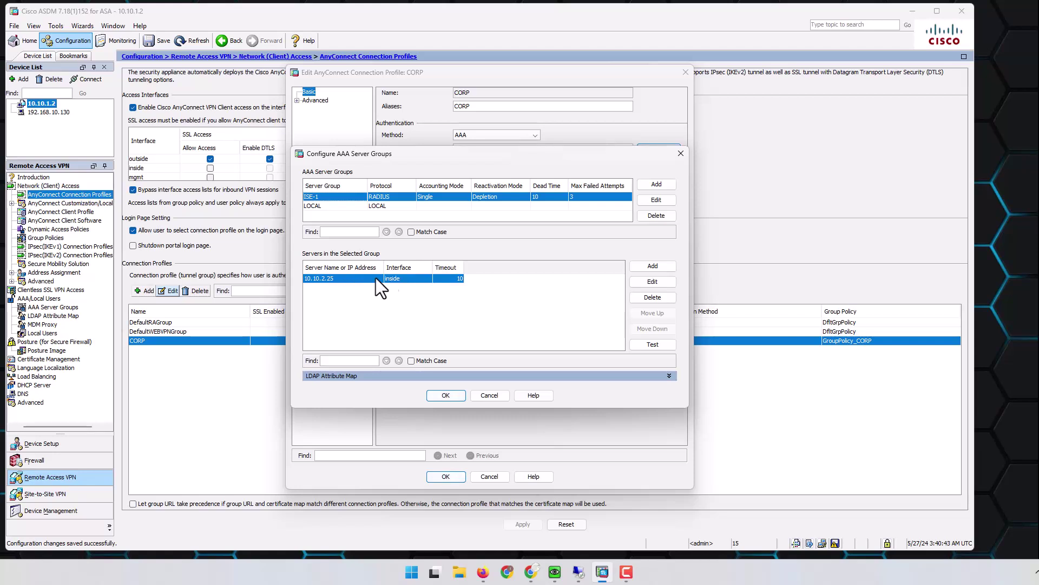
{"action": "left_click", "coordinate": [671, 265]}
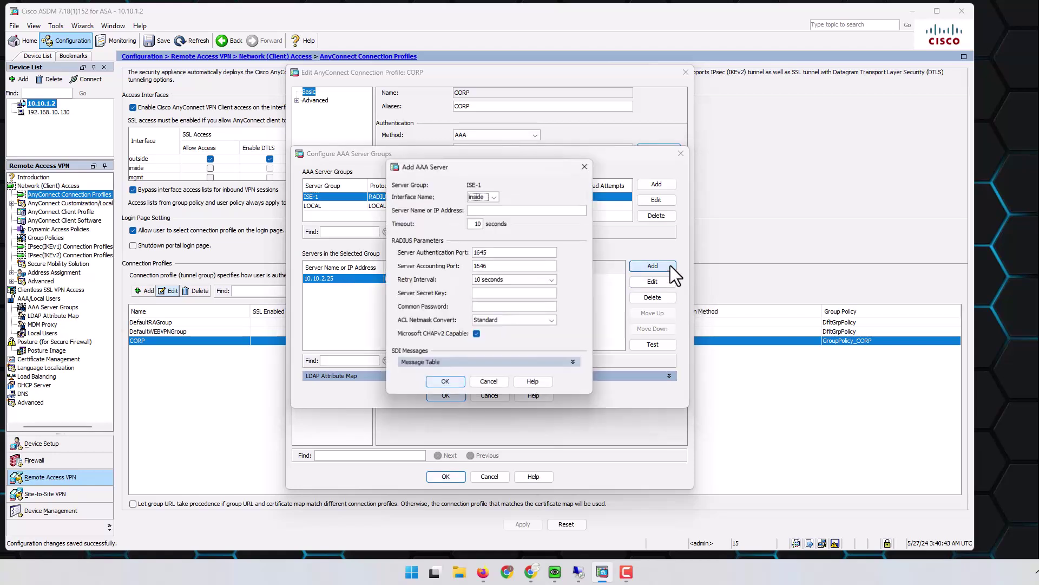
{"action": "left_click", "coordinate": [518, 210]}
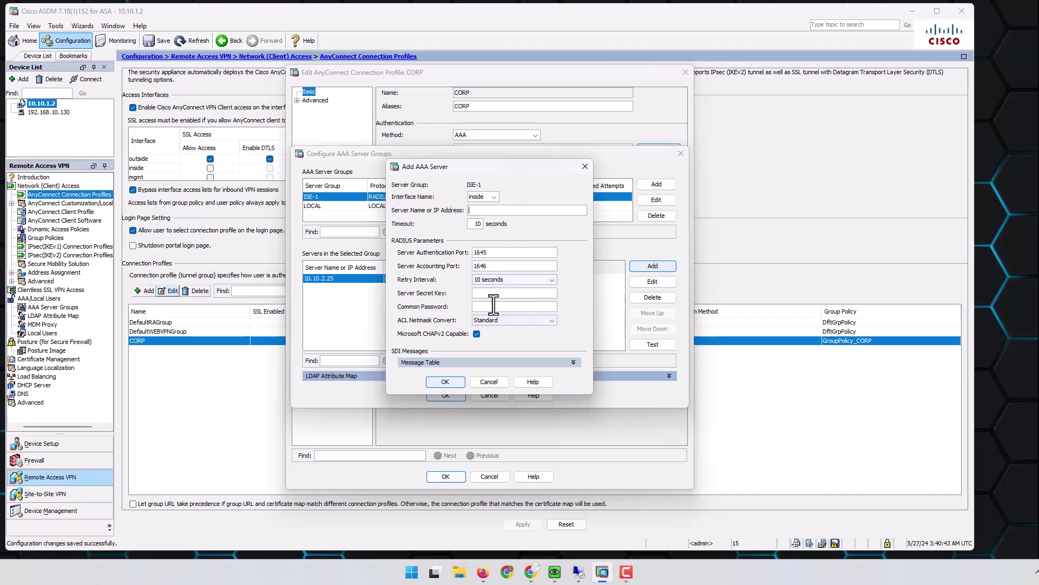
{"action": "left_click", "coordinate": [489, 382]}
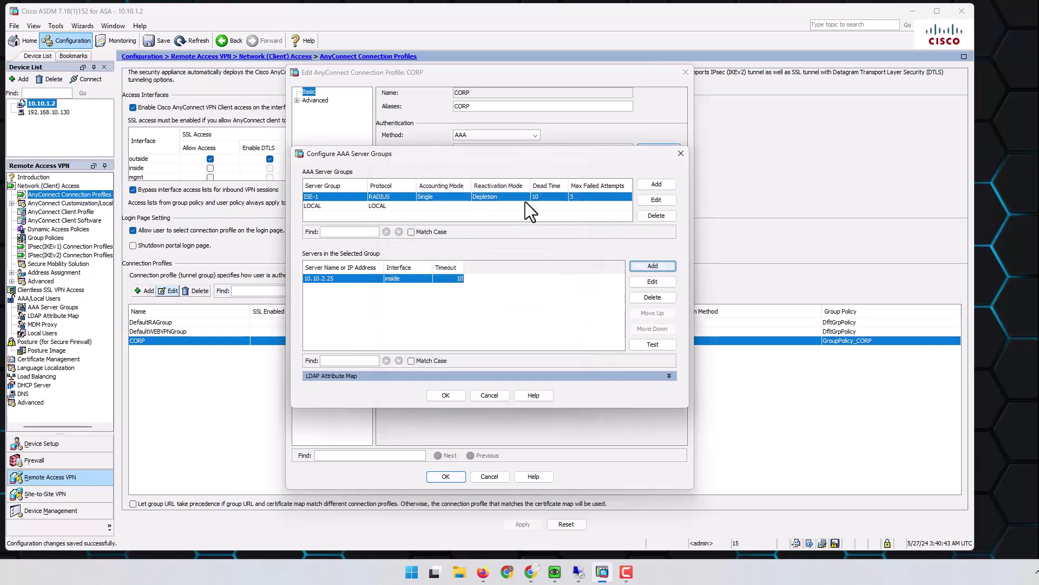
{"action": "left_click", "coordinate": [449, 397]}
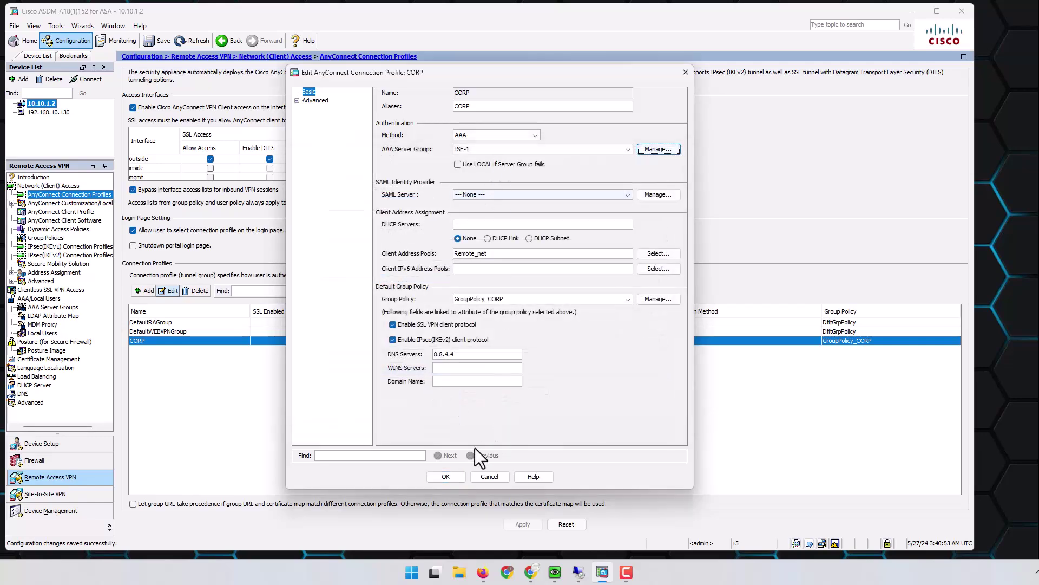
Step: Save the CORP profile and apply the changes to the ASA
{"action": "left_click", "coordinate": [444, 476]}
{"action": "left_click", "coordinate": [521, 524]}
{"action": "left_click", "coordinate": [433, 387]}
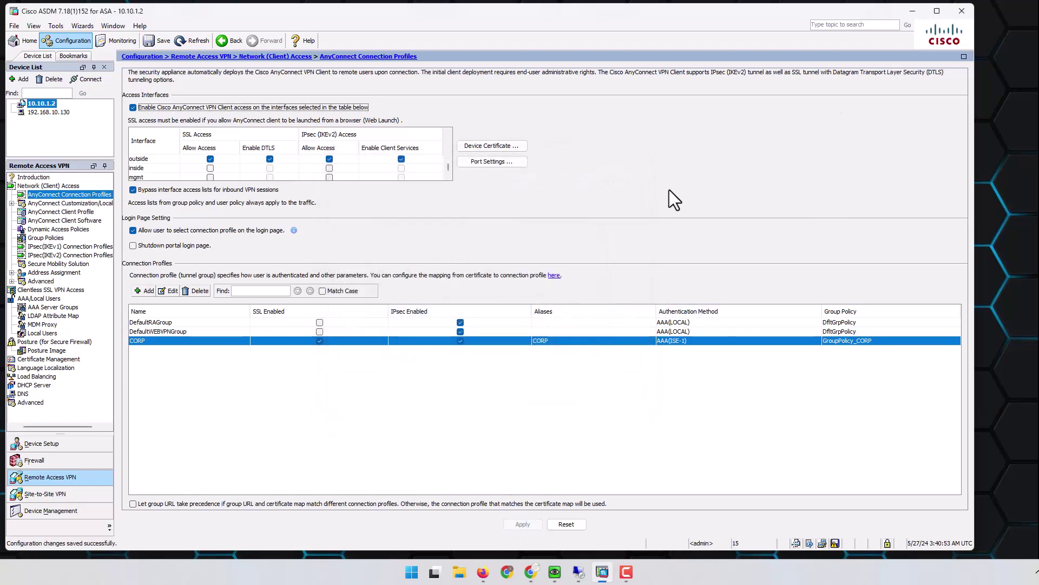
{"action": "left_click", "coordinate": [483, 571]}
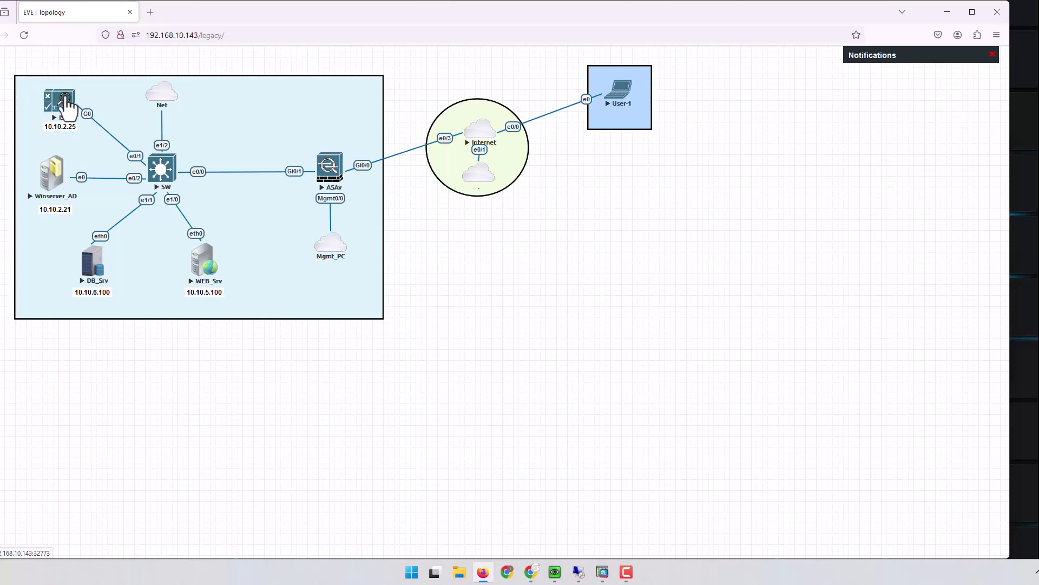
Step: In the remote session, browse the NMZ USERS and GROUPS containers in Active Directory Users and Computers
{"action": "left_click", "coordinate": [947, 12]}
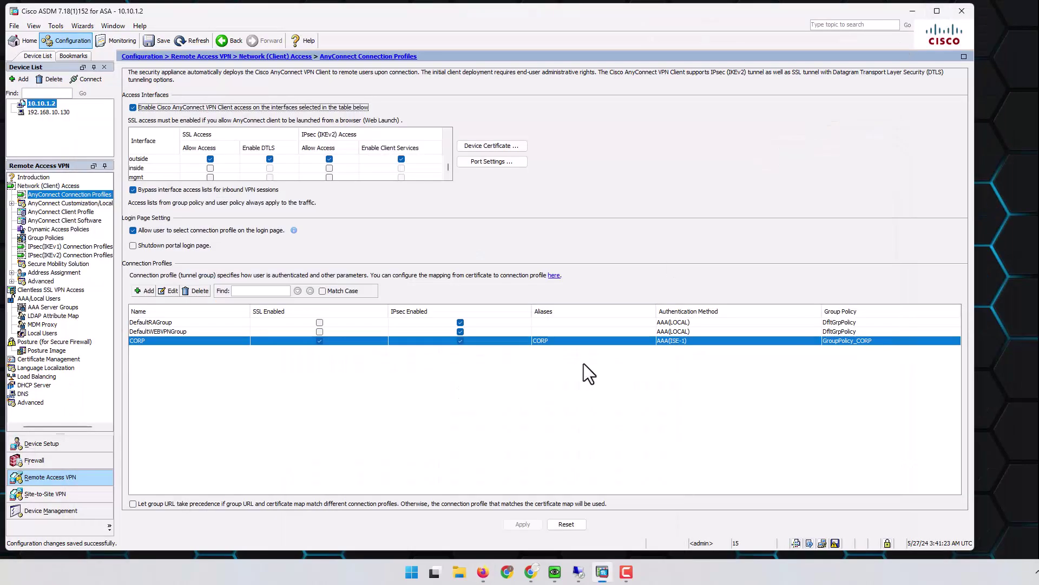
{"action": "left_click", "coordinate": [913, 10]}
{"action": "left_click", "coordinate": [579, 572]}
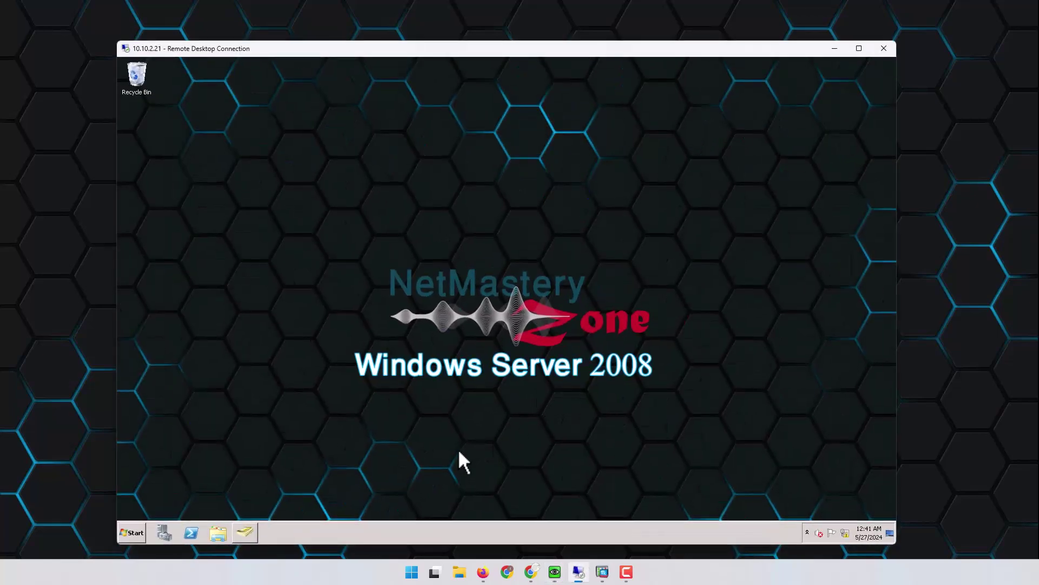
{"action": "left_click", "coordinate": [245, 532]}
{"action": "left_click", "coordinate": [334, 237]}
{"action": "left_click", "coordinate": [332, 245]}
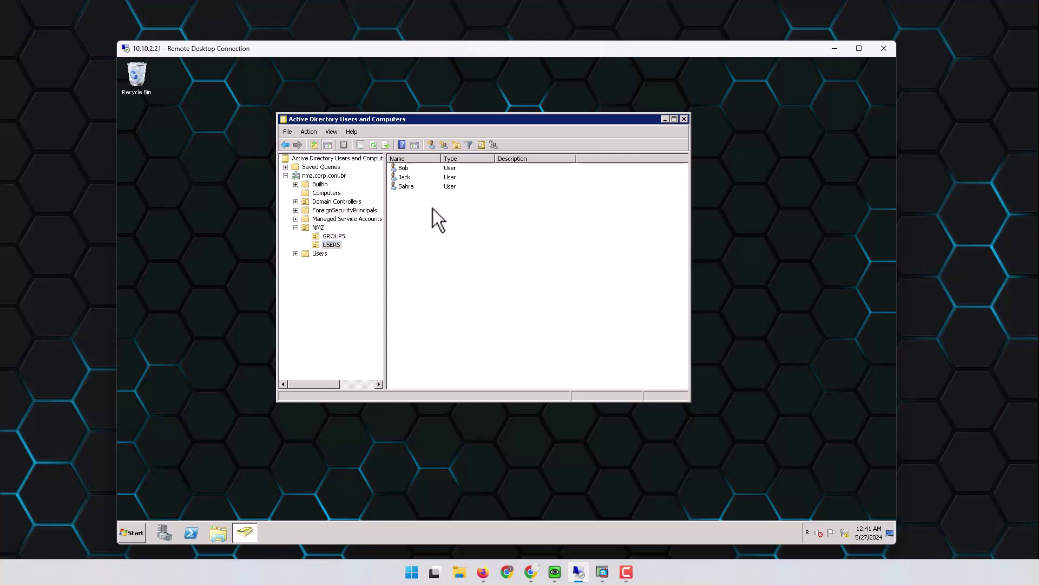
{"action": "left_click", "coordinate": [338, 237]}
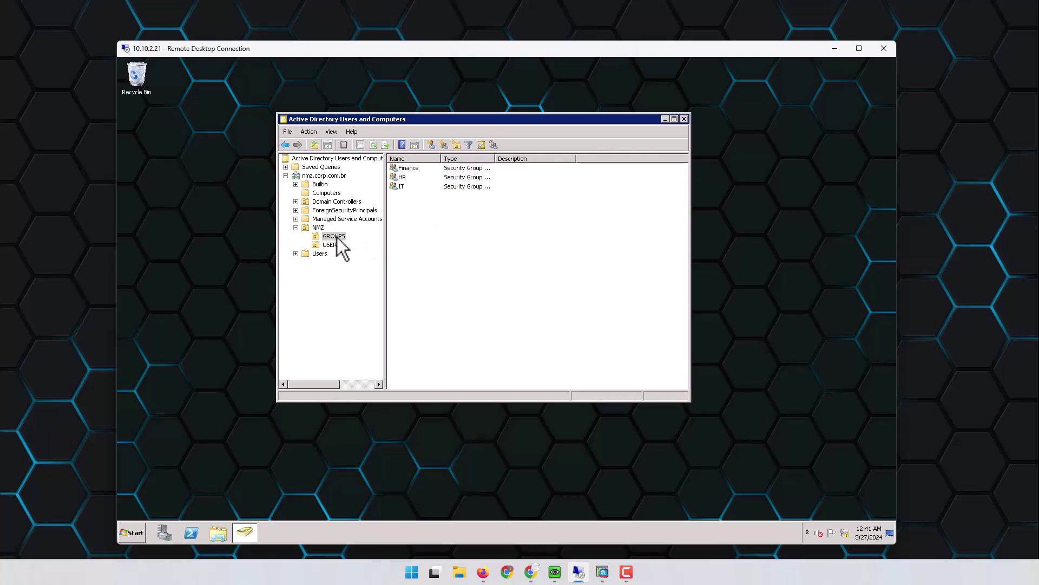
Step: Check the Finance and HR group members without changes, then minimize the remote desktop
{"action": "double_click", "coordinate": [409, 169]}
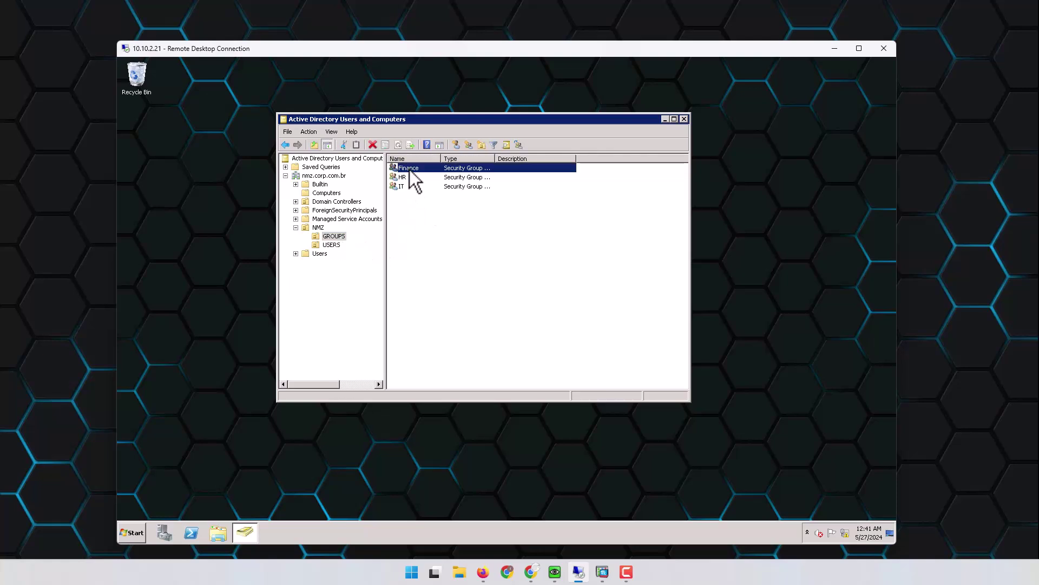
{"action": "left_click", "coordinate": [552, 138]}
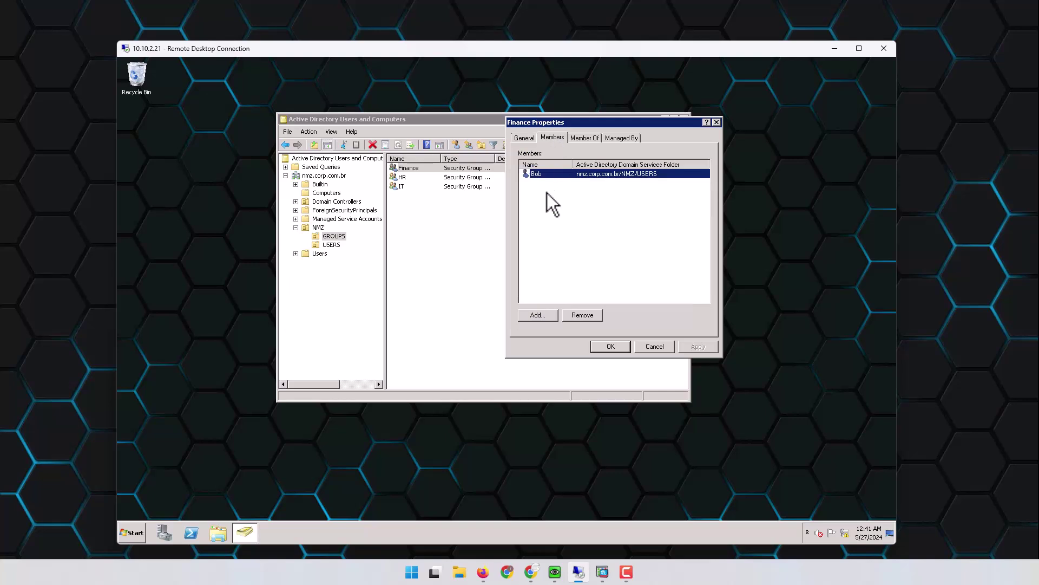
{"action": "left_click", "coordinate": [654, 347]}
{"action": "double_click", "coordinate": [403, 177]}
{"action": "left_click", "coordinate": [553, 138]}
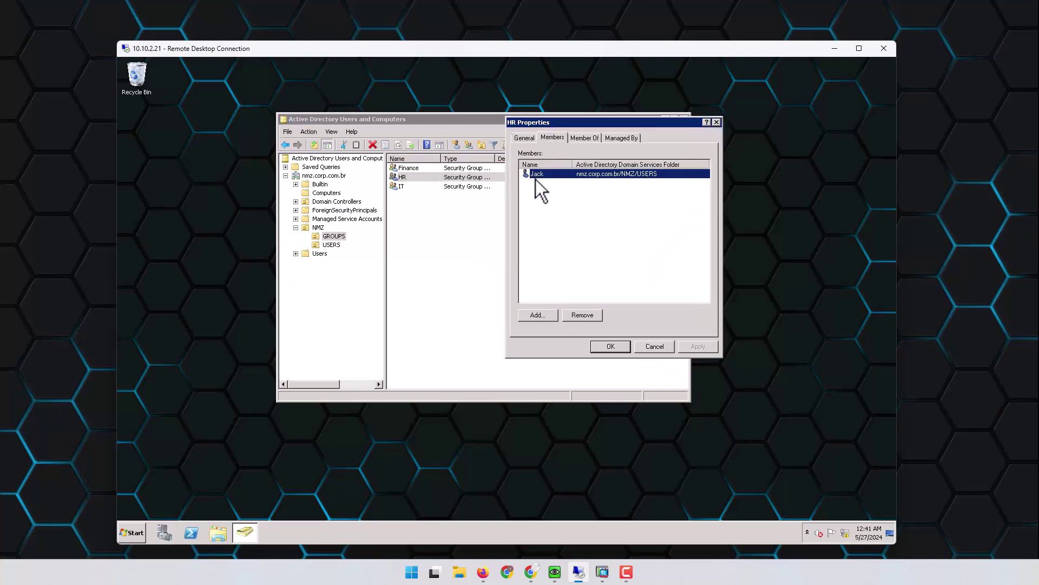
{"action": "left_click", "coordinate": [651, 349]}
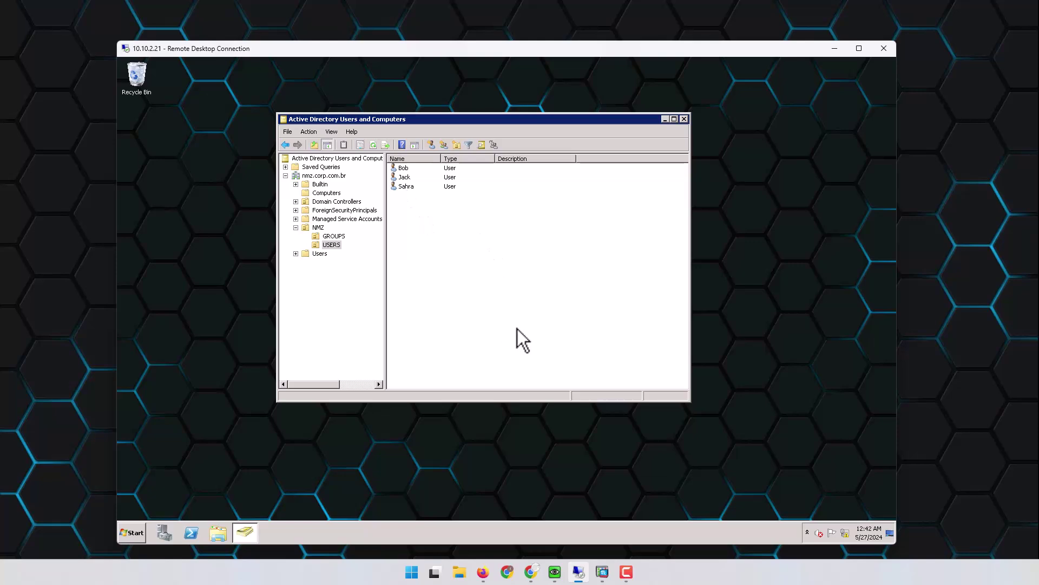
{"action": "left_click", "coordinate": [835, 49]}
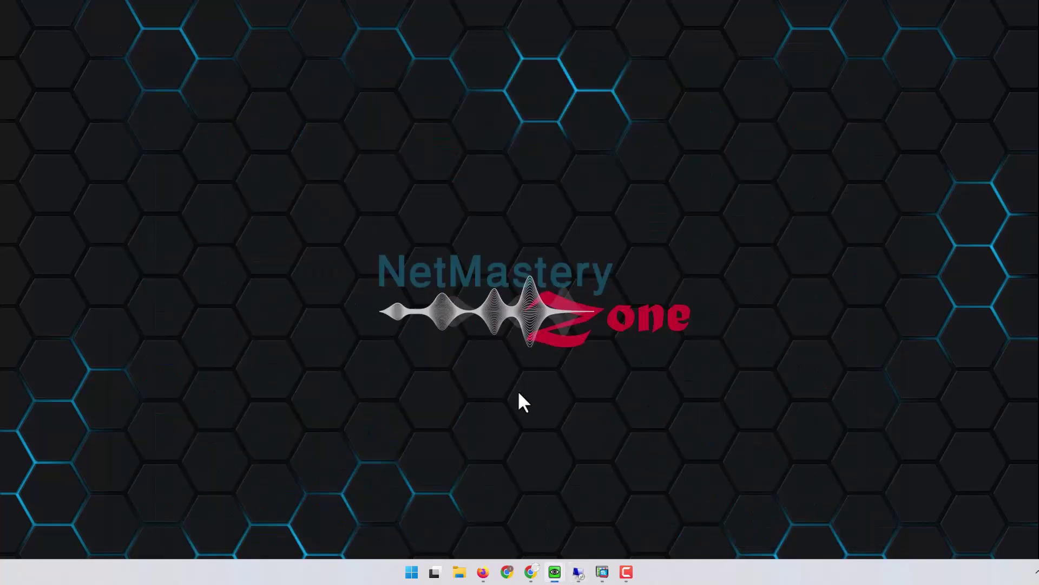
Step: Open the AD-1 Active Directory join point under External Identity Sources and view its Groups tab
{"action": "mouse_move", "coordinate": [534, 565]}
{"action": "left_click", "coordinate": [534, 536]}
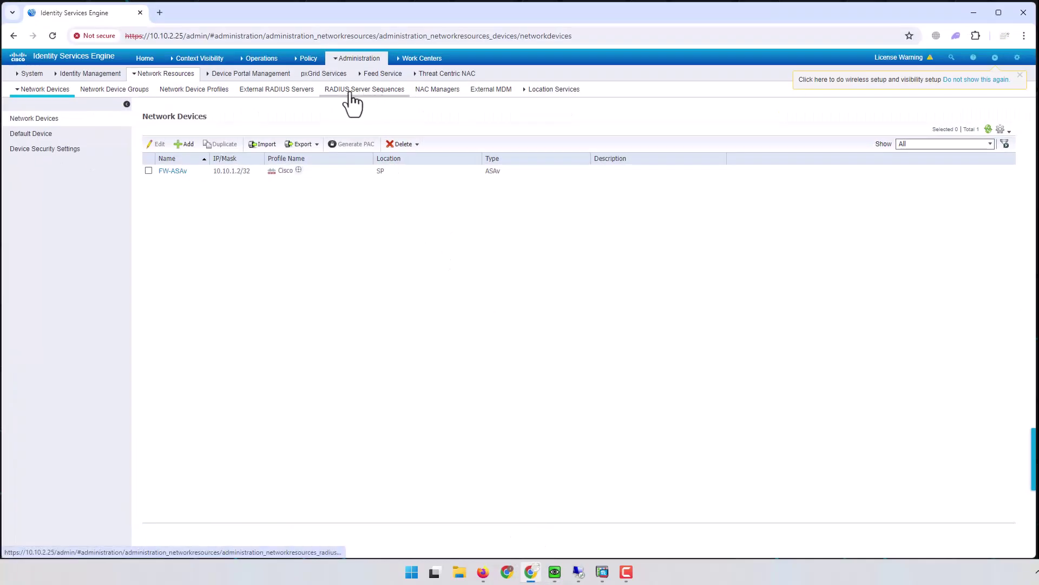
{"action": "mouse_move", "coordinate": [360, 64]}
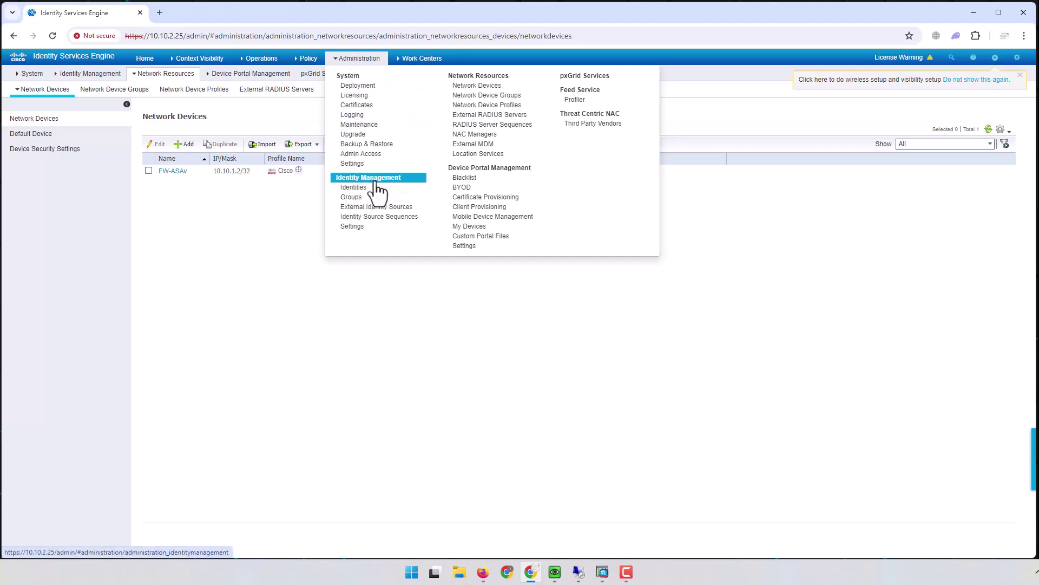
{"action": "left_click", "coordinate": [406, 208]}
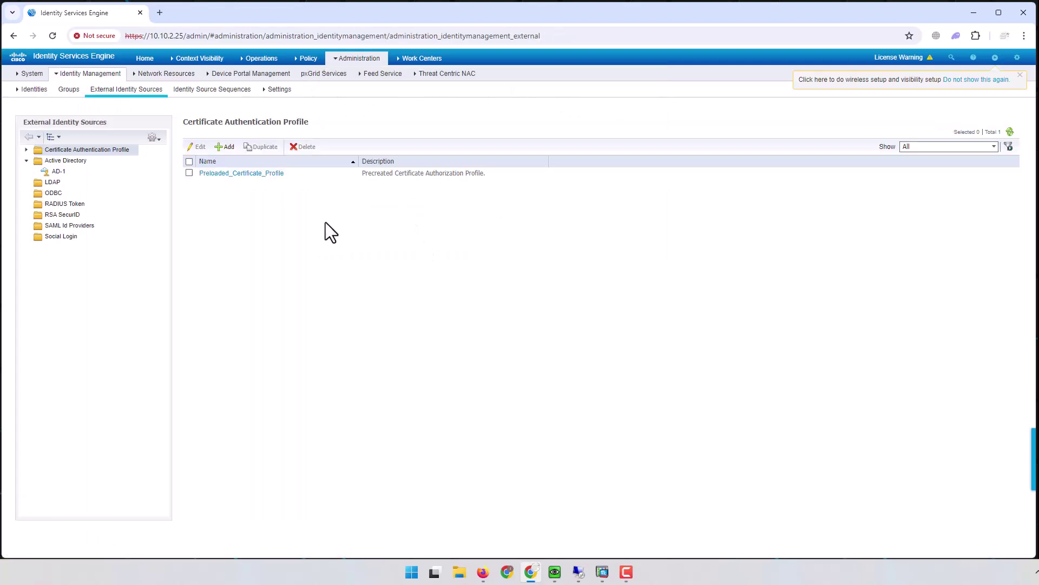
{"action": "left_click", "coordinate": [58, 172]}
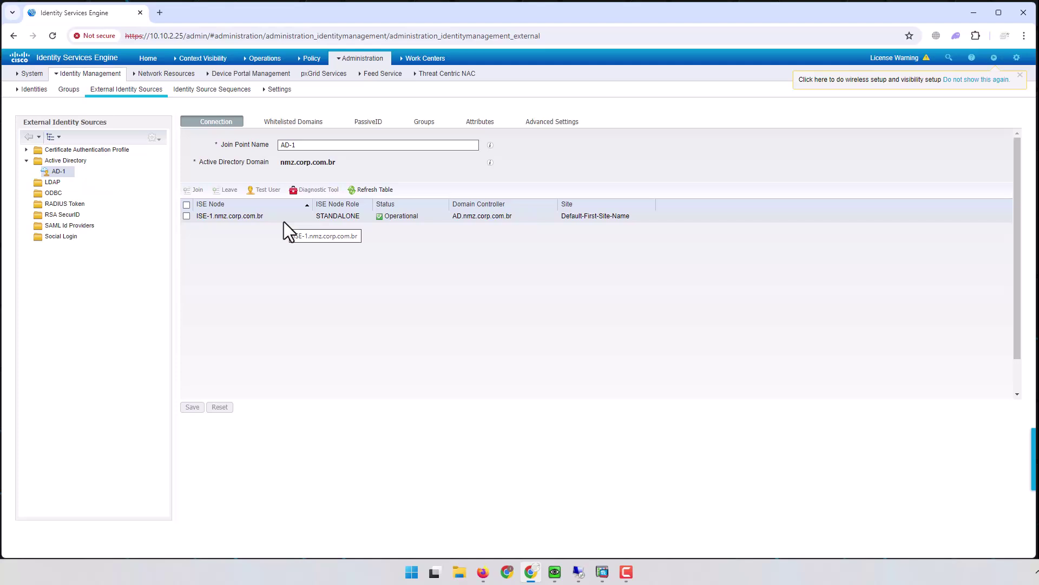
{"action": "left_click", "coordinate": [424, 122]}
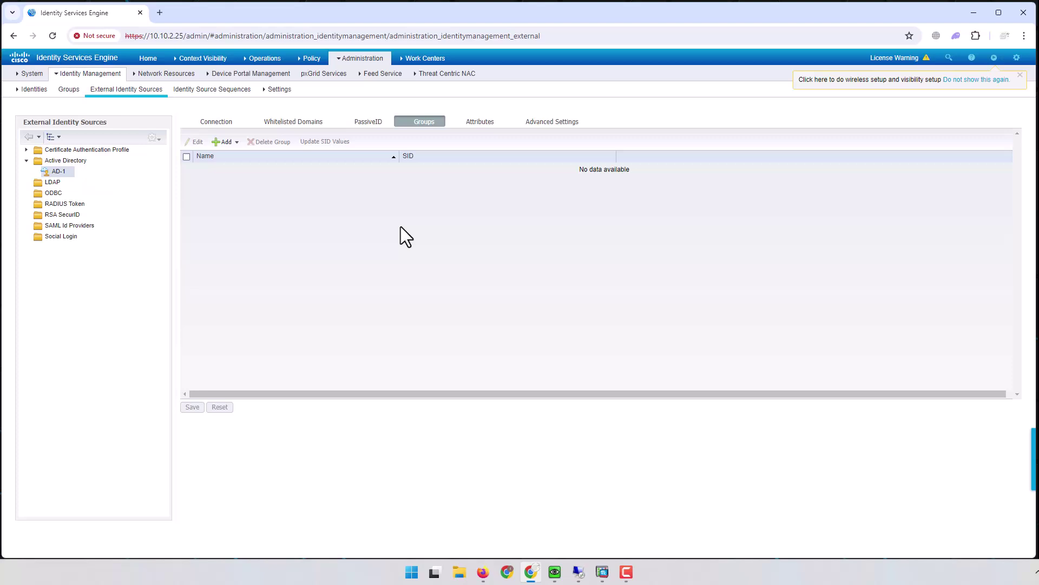
Step: Retrieve the directory groups from the nmz.corp.com.br domain
{"action": "left_click", "coordinate": [226, 141]}
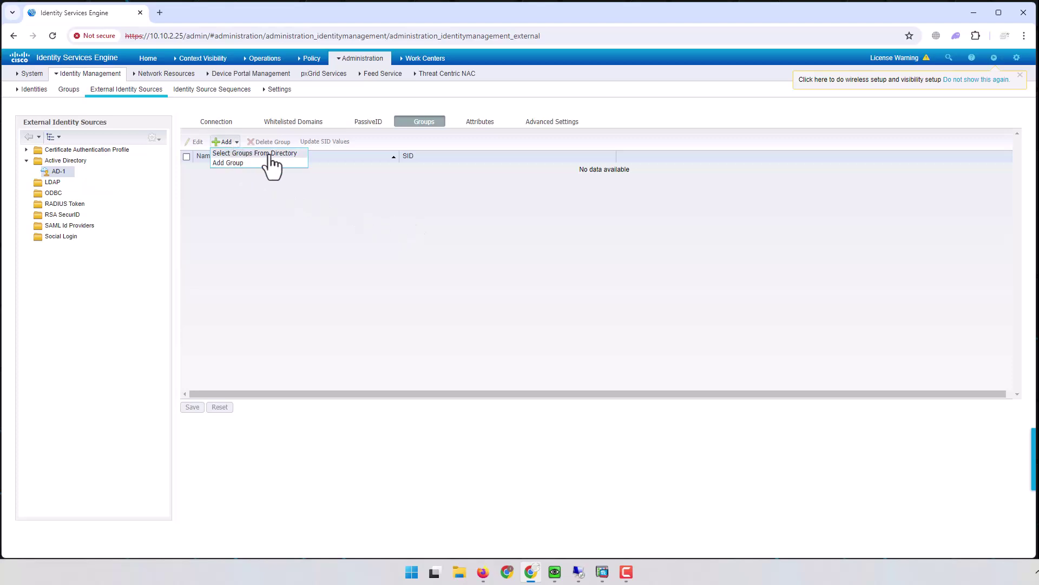
{"action": "left_click", "coordinate": [269, 154]}
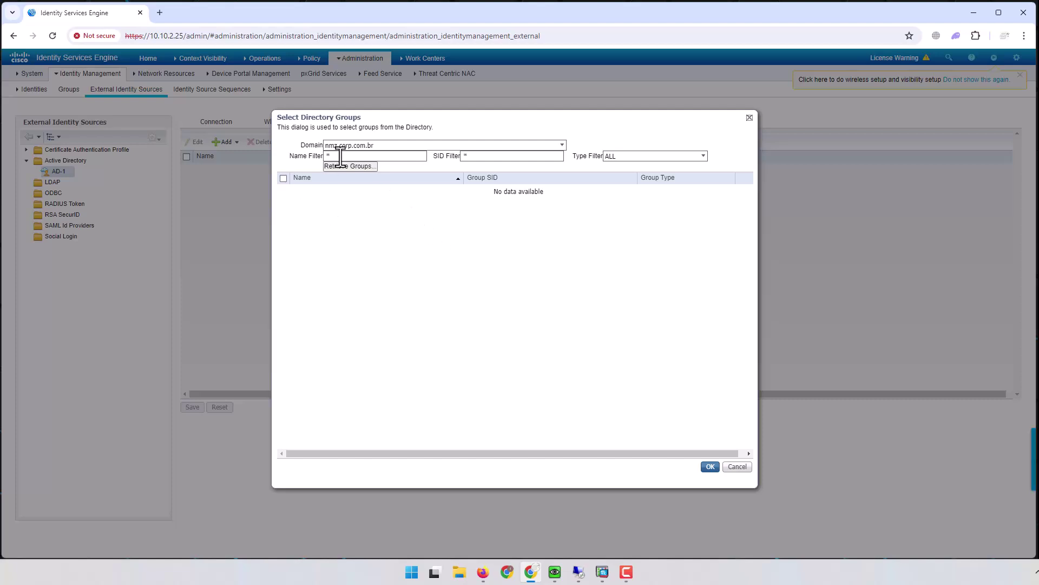
{"action": "double_click", "coordinate": [495, 158]}
{"action": "left_click", "coordinate": [383, 145]}
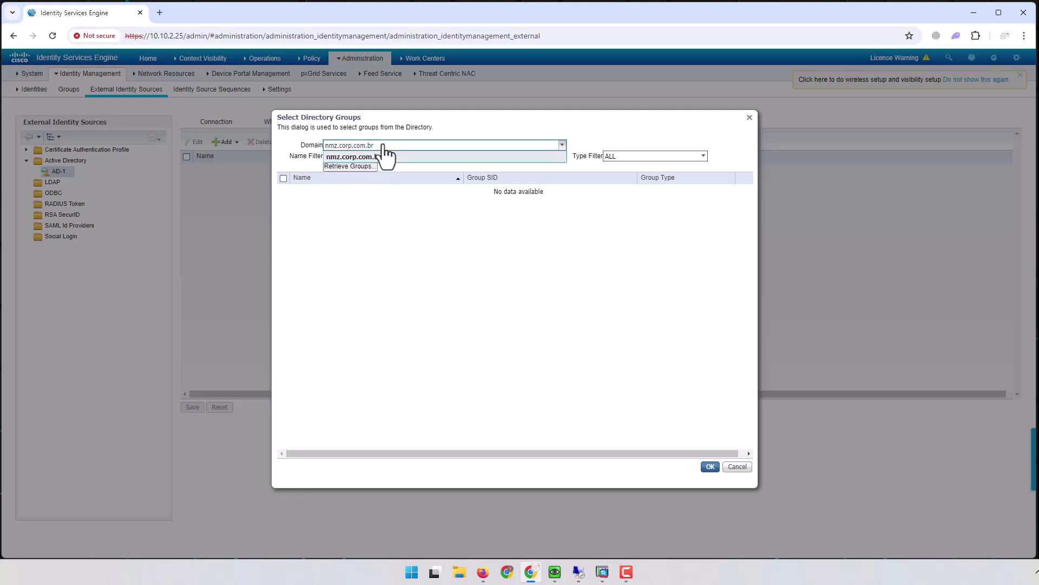
{"action": "left_click", "coordinate": [384, 156]}
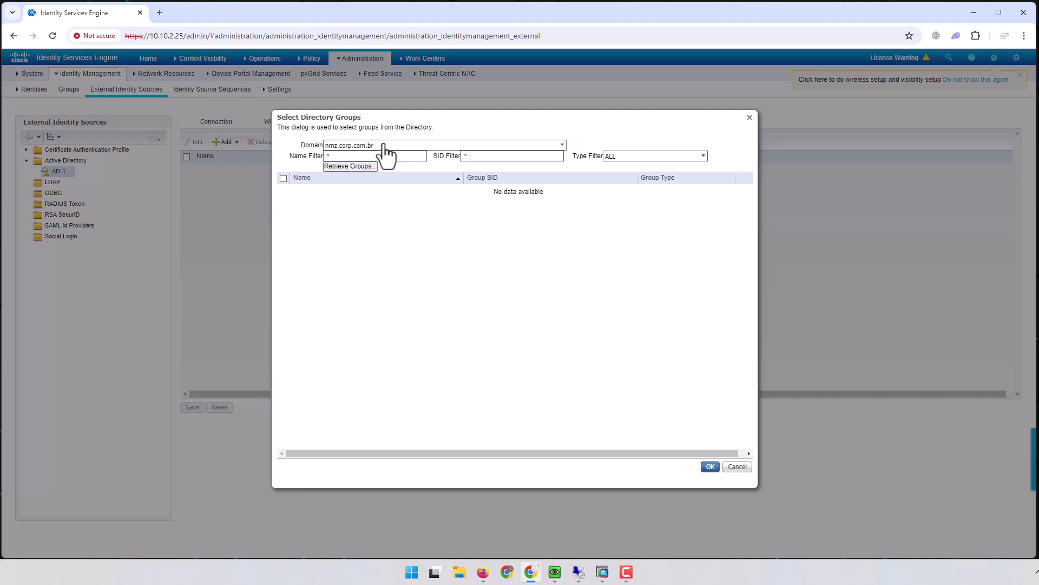
{"action": "left_click", "coordinate": [355, 166]}
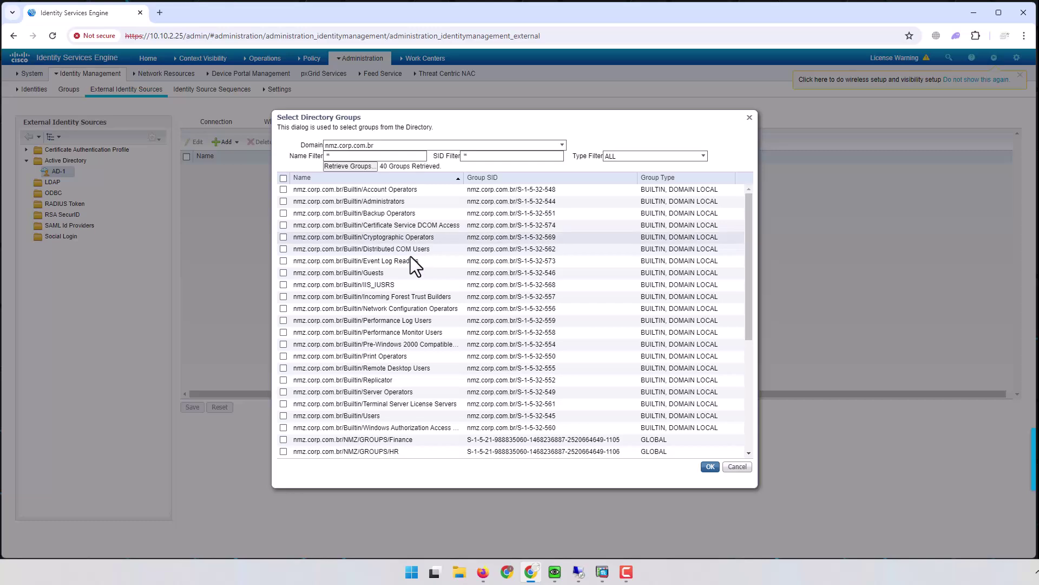
{"action": "left_click_drag", "start_coordinate": [749, 218], "coordinate": [741, 180]}
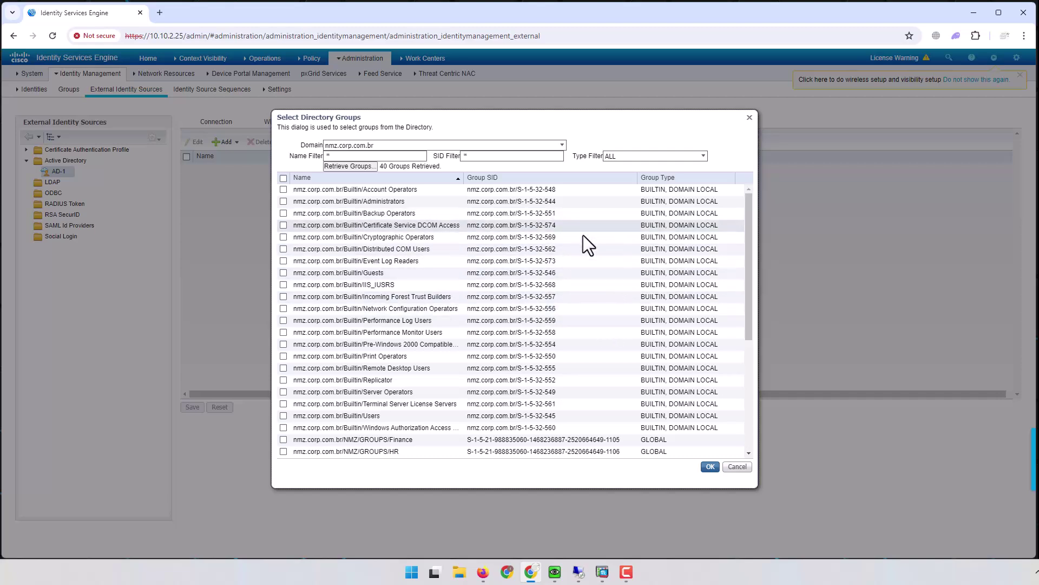
Step: Add GROUPS/Finance, GROUPS/HR and GROUPS/IT to AD-1 and save the group list
{"action": "scroll", "coordinate": [570, 287], "scroll_direction": "down", "scroll_amount": 3}
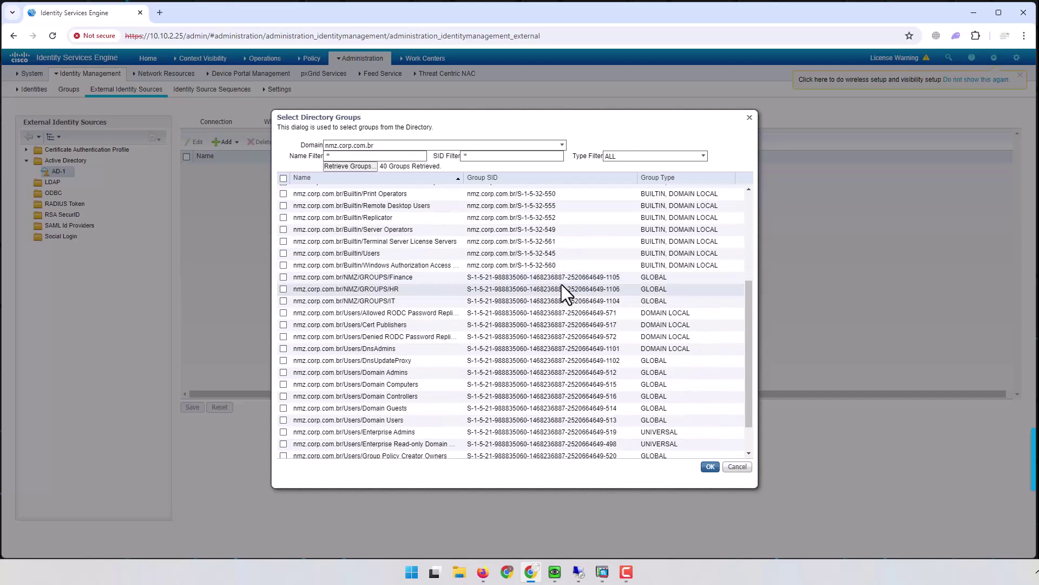
{"action": "left_click", "coordinate": [283, 277]}
{"action": "left_click", "coordinate": [283, 289]}
{"action": "left_click", "coordinate": [282, 301]}
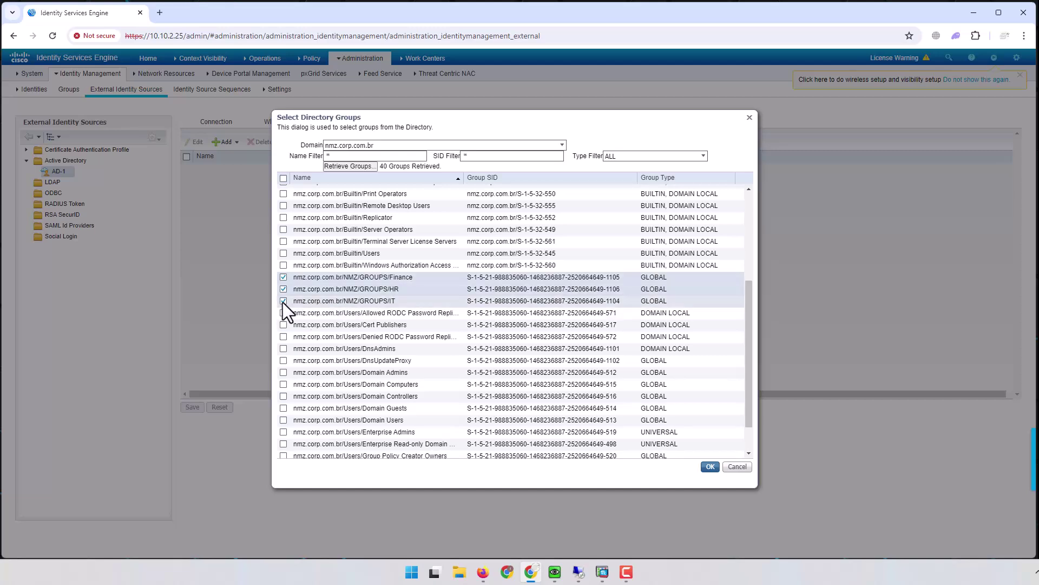
{"action": "left_click", "coordinate": [710, 467]}
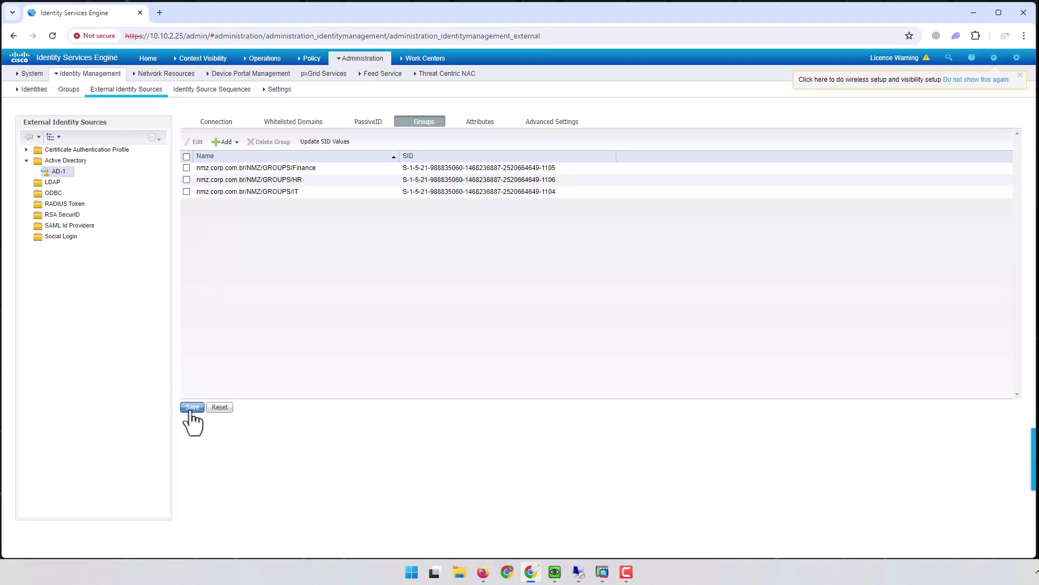
{"action": "left_click", "coordinate": [192, 407]}
{"action": "left_click", "coordinate": [224, 142]}
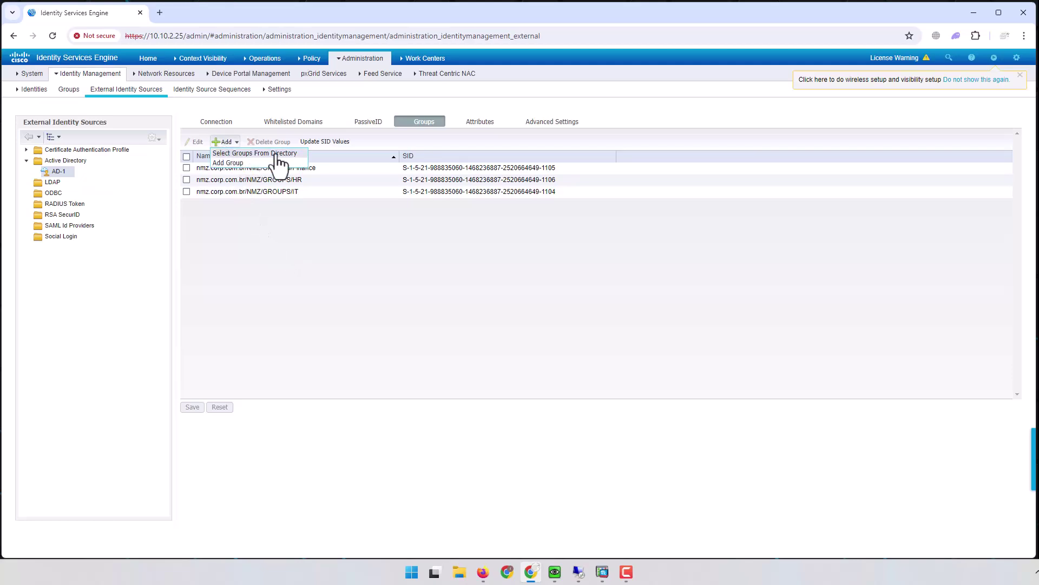
{"action": "left_click", "coordinate": [265, 154]}
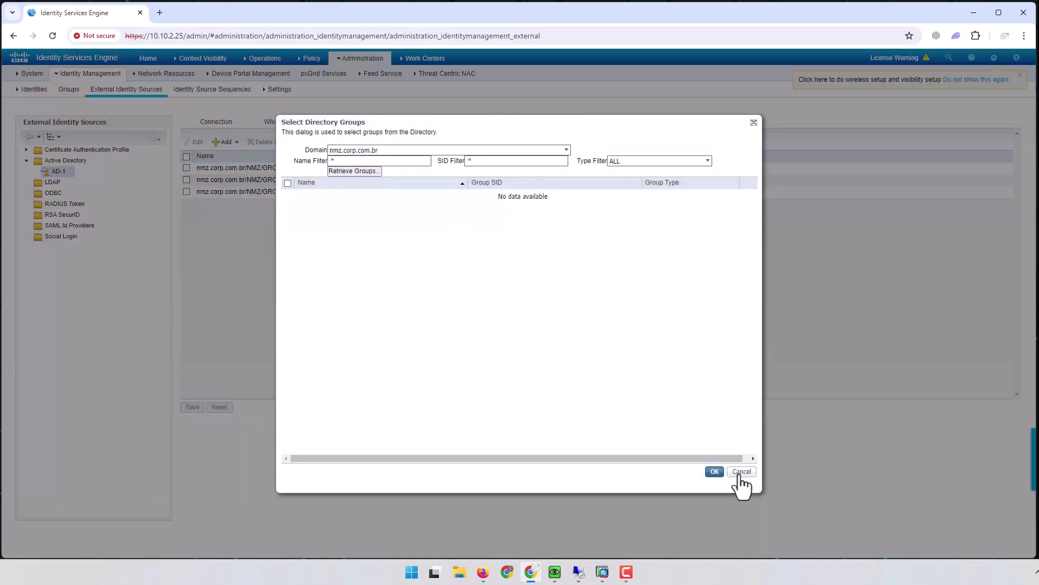
{"action": "left_click", "coordinate": [740, 472]}
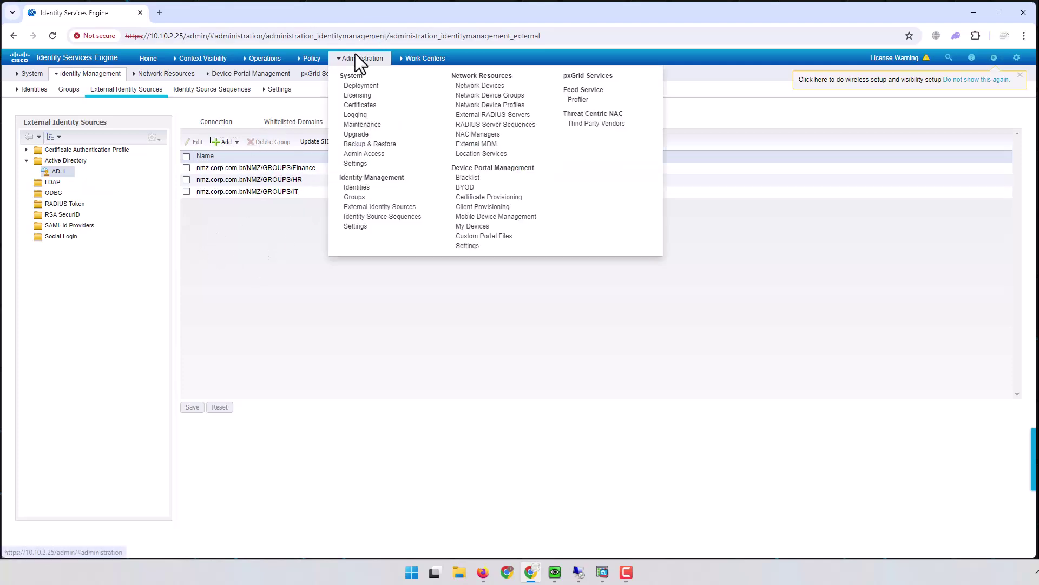
{"action": "left_click", "coordinate": [232, 251]}
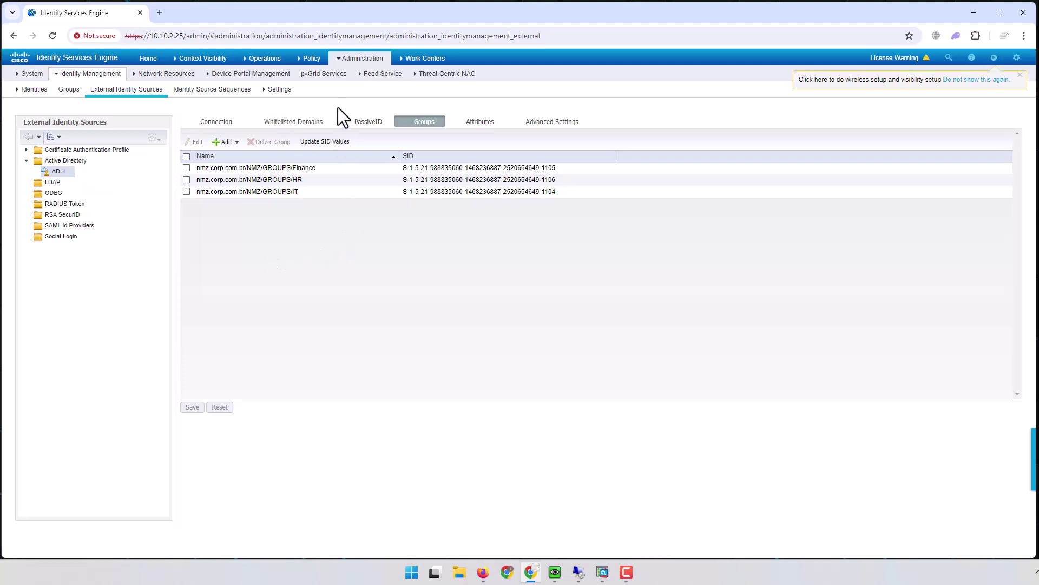
{"action": "mouse_move", "coordinate": [311, 58]}
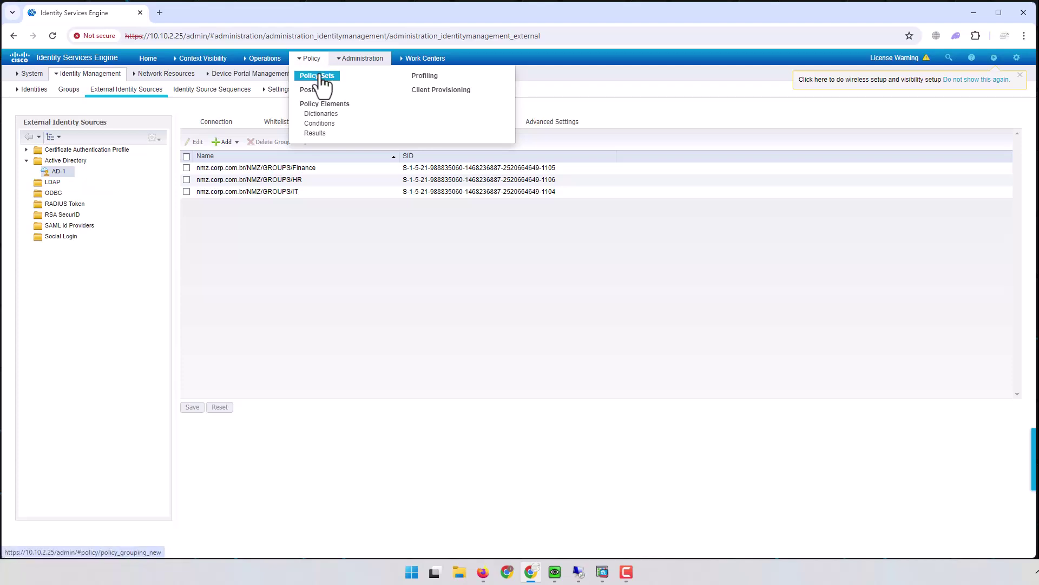
Step: Go to Policy > Policy Sets, which lists only the Default policy set
{"action": "left_click", "coordinate": [319, 77]}
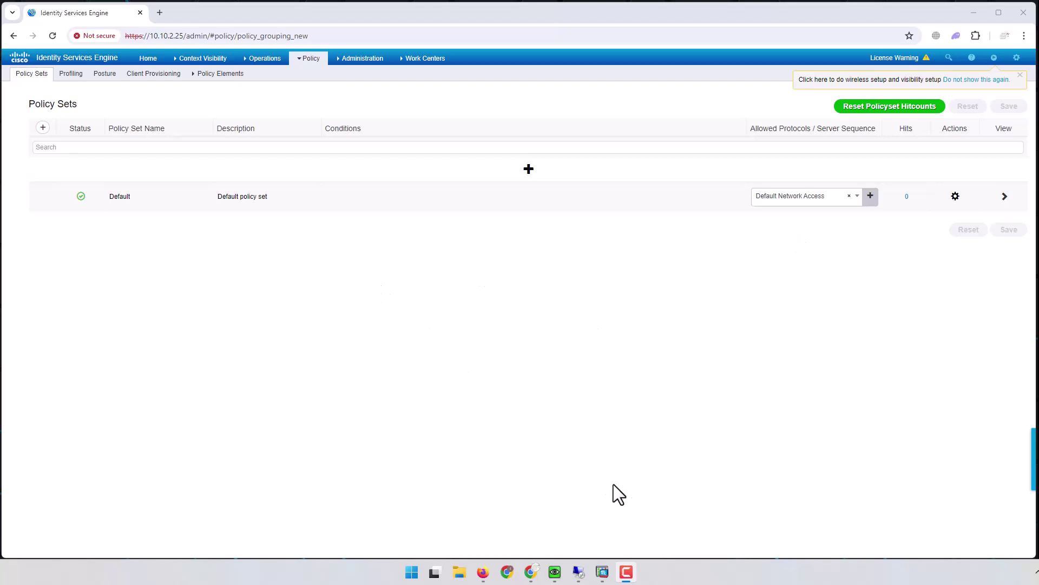
{"action": "left_click", "coordinate": [578, 571]}
{"action": "left_click", "coordinate": [578, 572]}
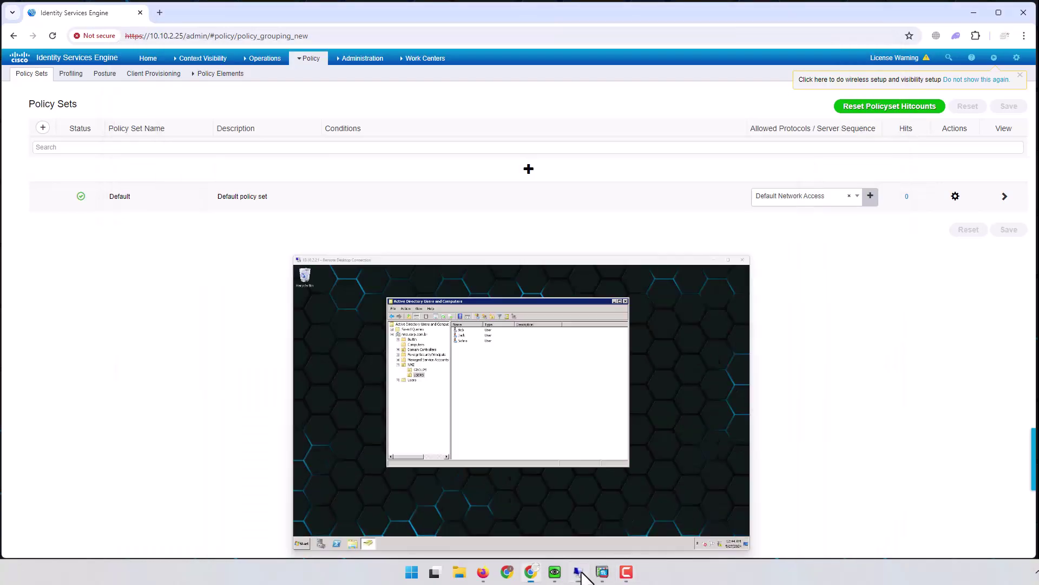
{"action": "left_click", "coordinate": [594, 531]}
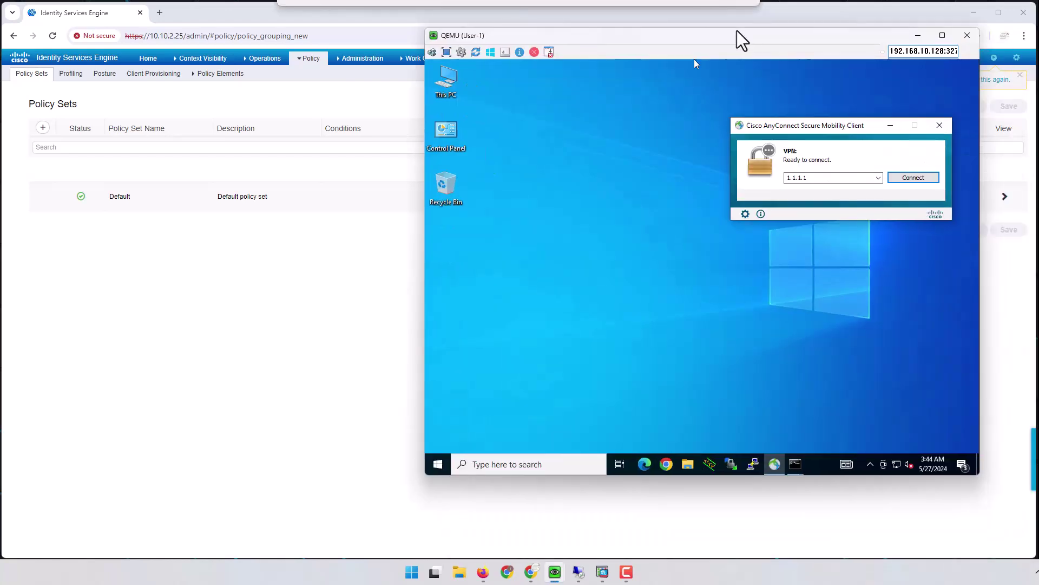
Step: Connect AnyConnect to 1.1.1.1 under CORP, accepting the untrusted certificate and entering the password
{"action": "left_click_drag", "start_coordinate": [738, 40], "coordinate": [548, 97]}
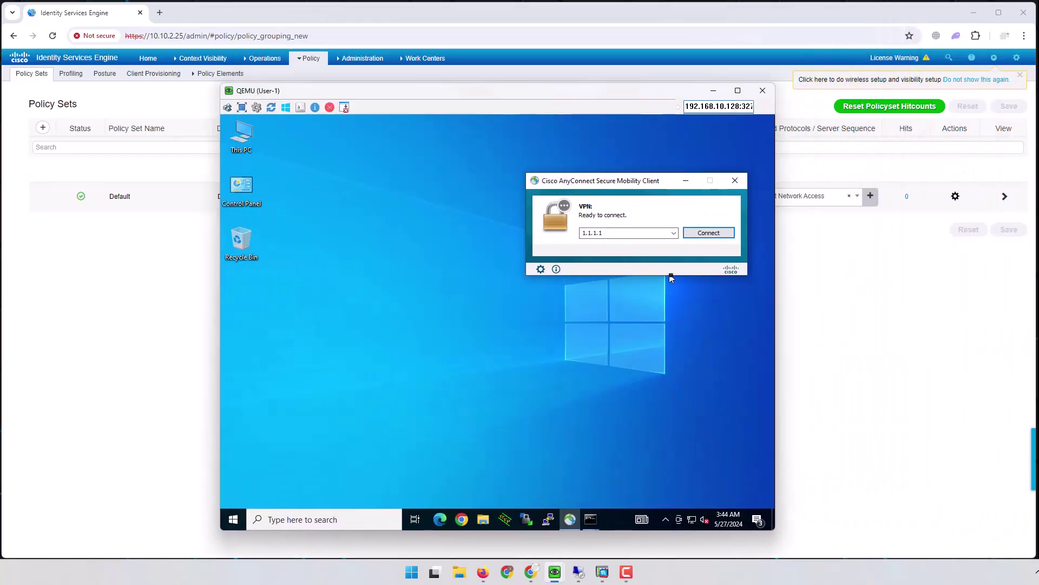
{"action": "left_click_drag", "start_coordinate": [665, 184], "coordinate": [577, 196]}
{"action": "left_click", "coordinate": [620, 247]}
{"action": "left_click", "coordinate": [513, 400]}
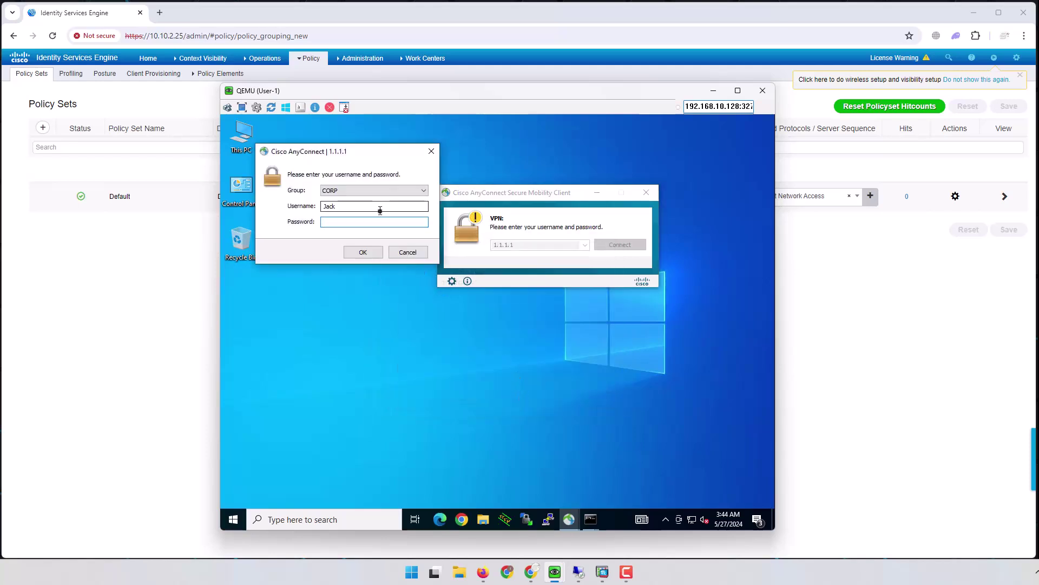
{"action": "type", "text": "*********"}
{"action": "left_click", "coordinate": [369, 252]}
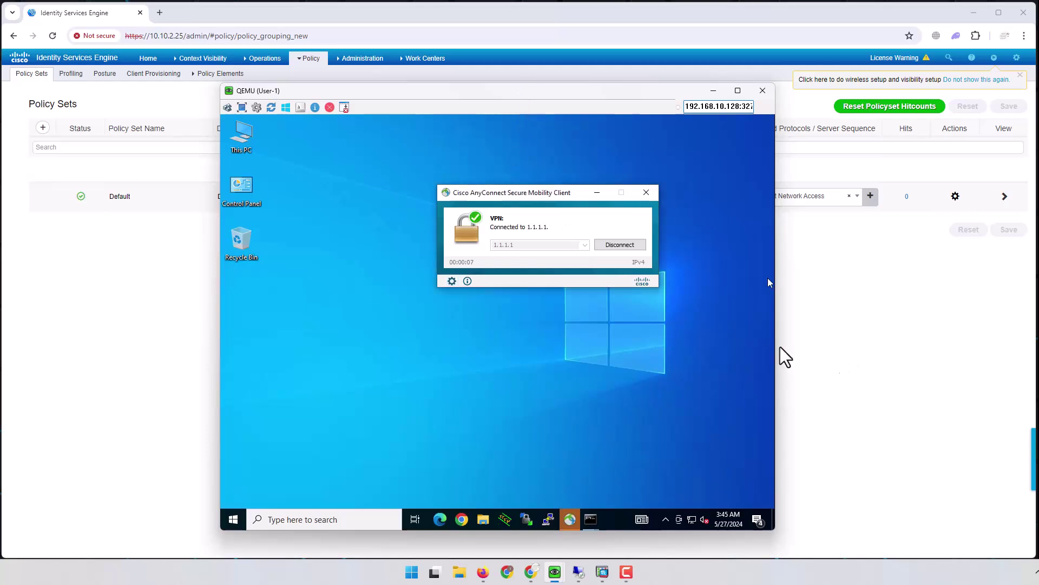
{"action": "left_click", "coordinate": [852, 331]}
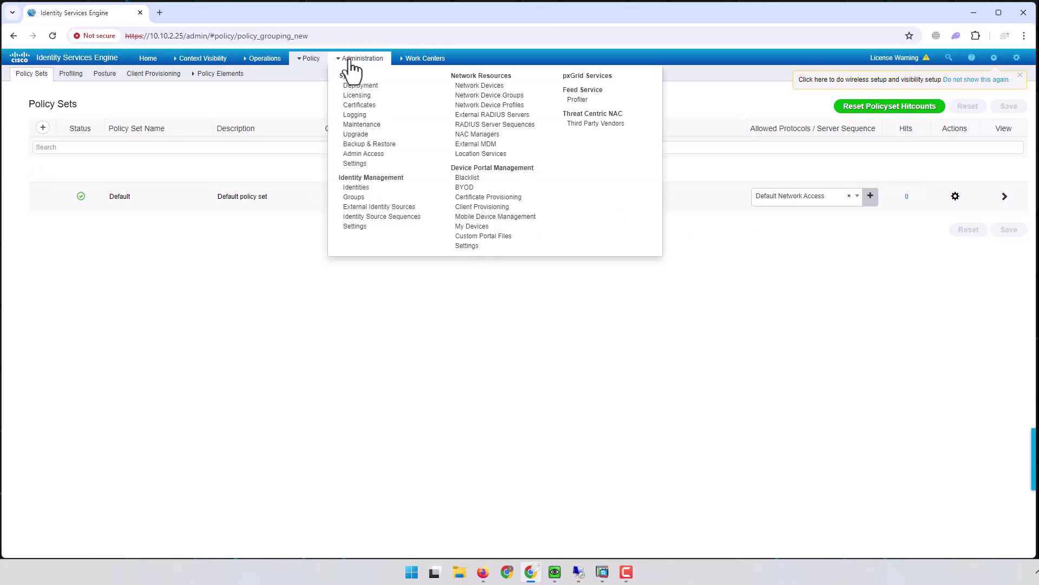
Step: Open RADIUS Live Logs in a new tab and read the Basic_Authenticated_Access PermitAccess match
{"action": "mouse_move", "coordinate": [264, 69]}
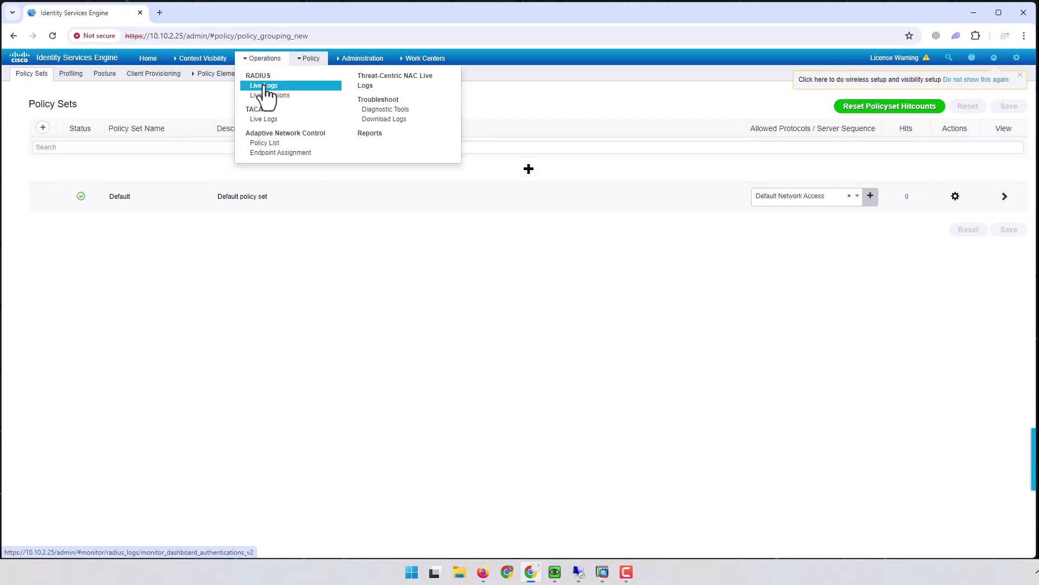
{"action": "middle_click", "coordinate": [265, 88]}
{"action": "mouse_move", "coordinate": [203, 58]}
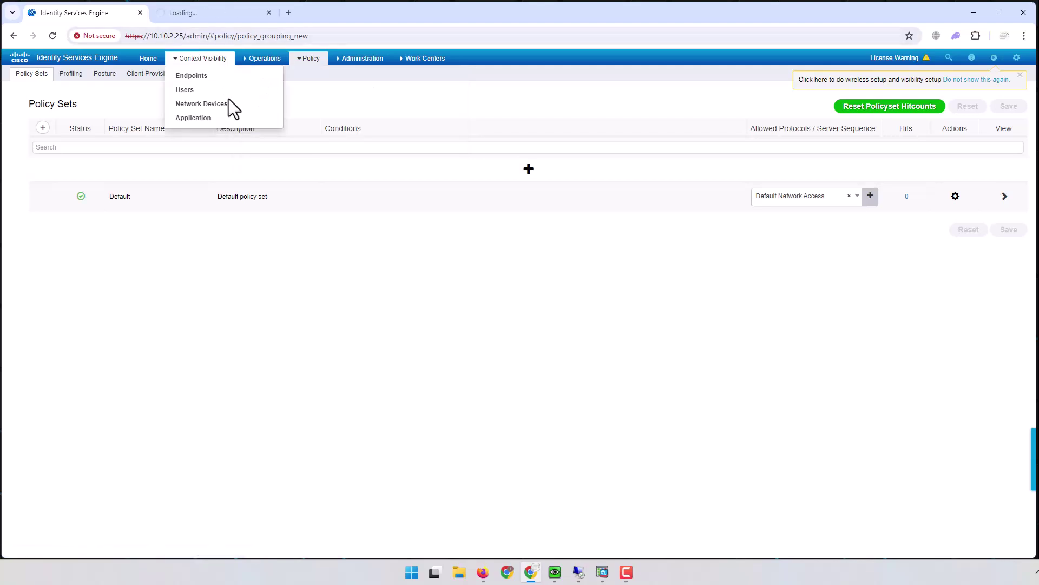
{"action": "left_click", "coordinate": [203, 13]}
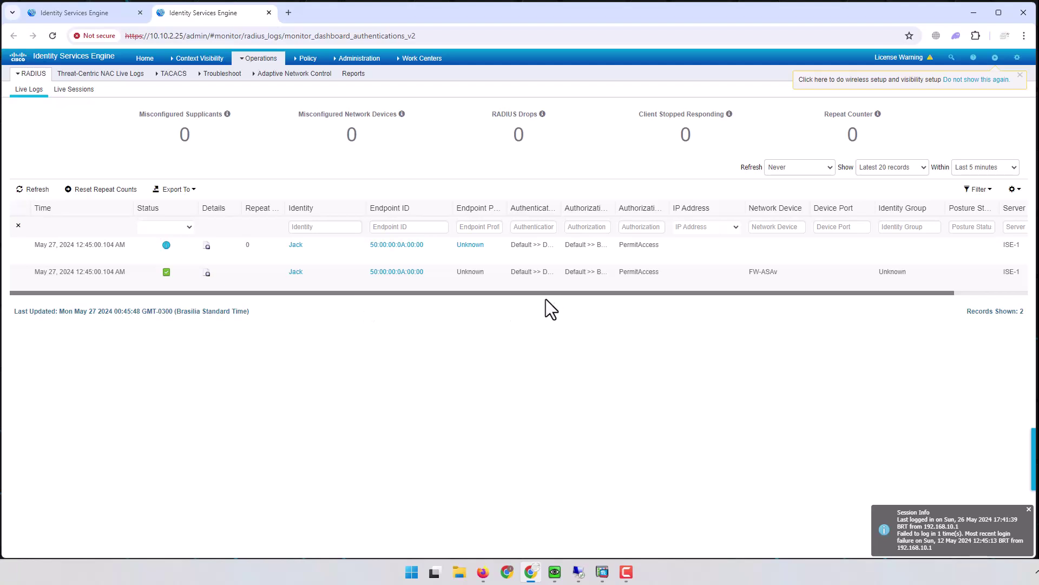
{"action": "left_click_drag", "start_coordinate": [615, 217], "coordinate": [693, 219]}
{"action": "left_click_drag", "start_coordinate": [562, 216], "coordinate": [623, 208]}
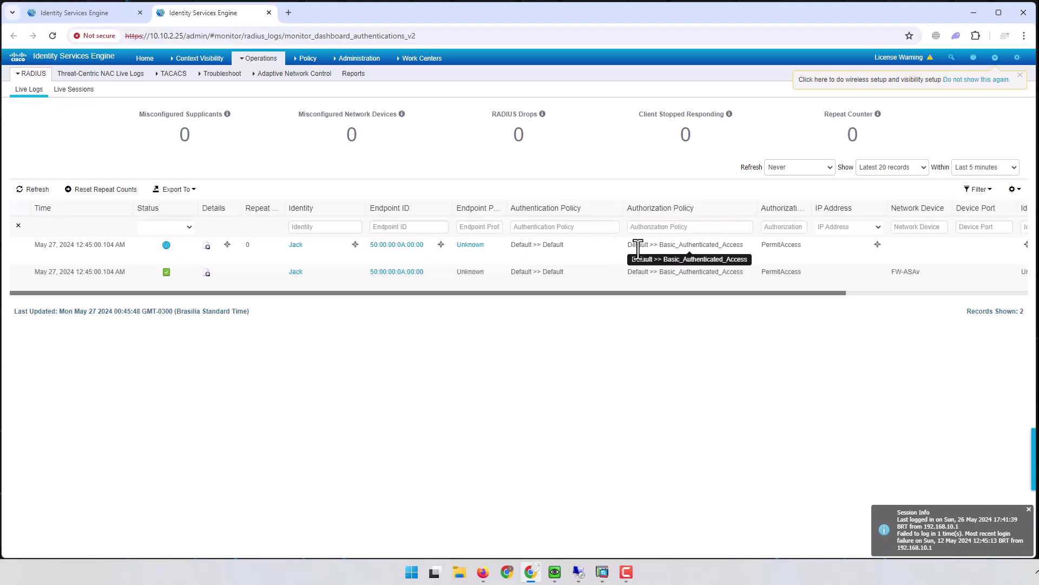
{"action": "double_click", "coordinate": [779, 244]}
Step: Open the Default policy set's Authorization Policy to see Basic_Authenticated_Access with 1 hit
{"action": "left_click", "coordinate": [58, 13]}
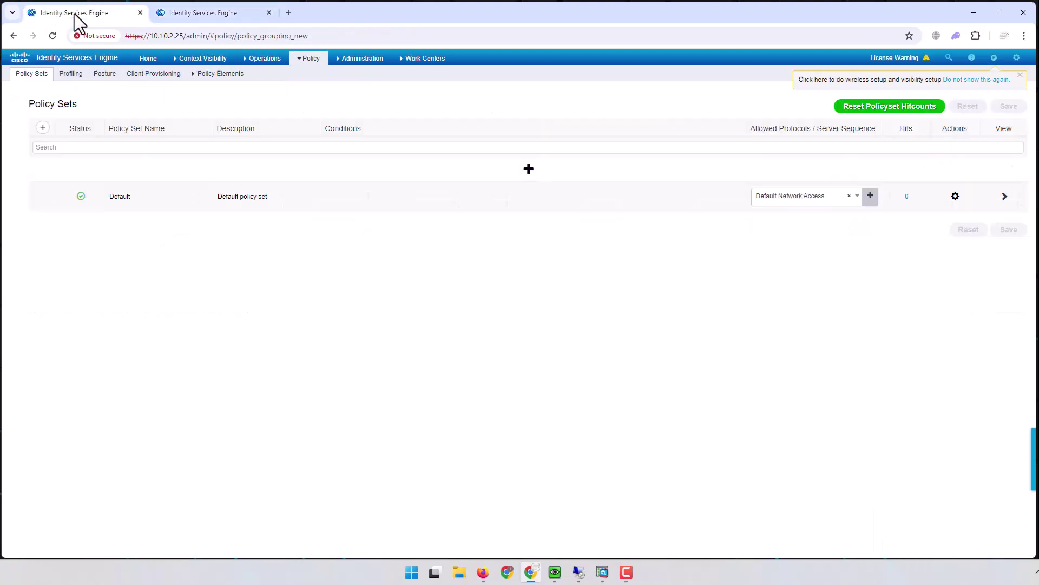
{"action": "left_click_drag", "start_coordinate": [137, 198], "coordinate": [115, 198]}
{"action": "left_click", "coordinate": [1004, 197]}
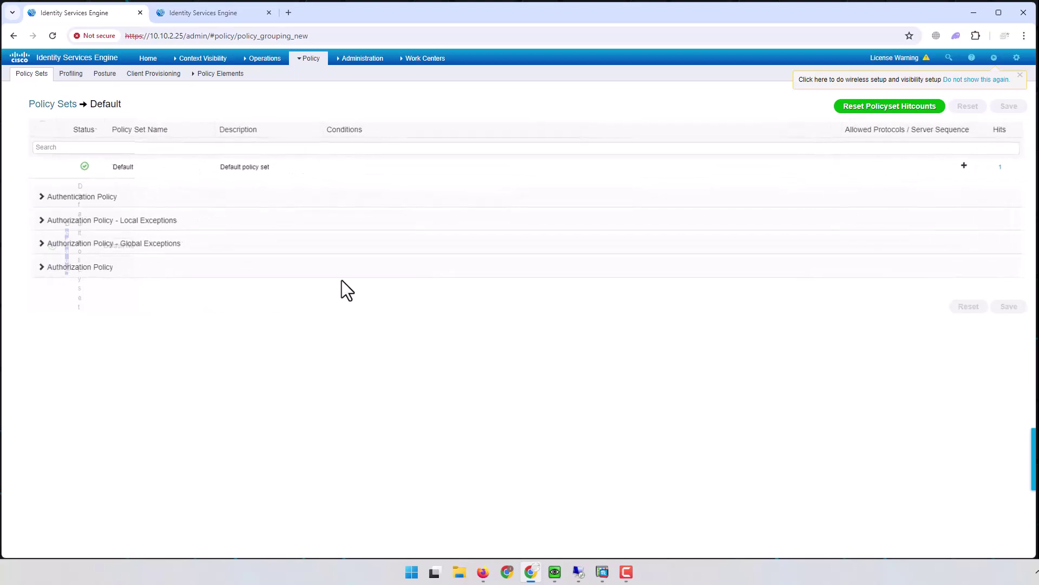
{"action": "left_click", "coordinate": [48, 277]}
{"action": "scroll", "coordinate": [295, 333], "scroll_direction": "down", "scroll_amount": 5}
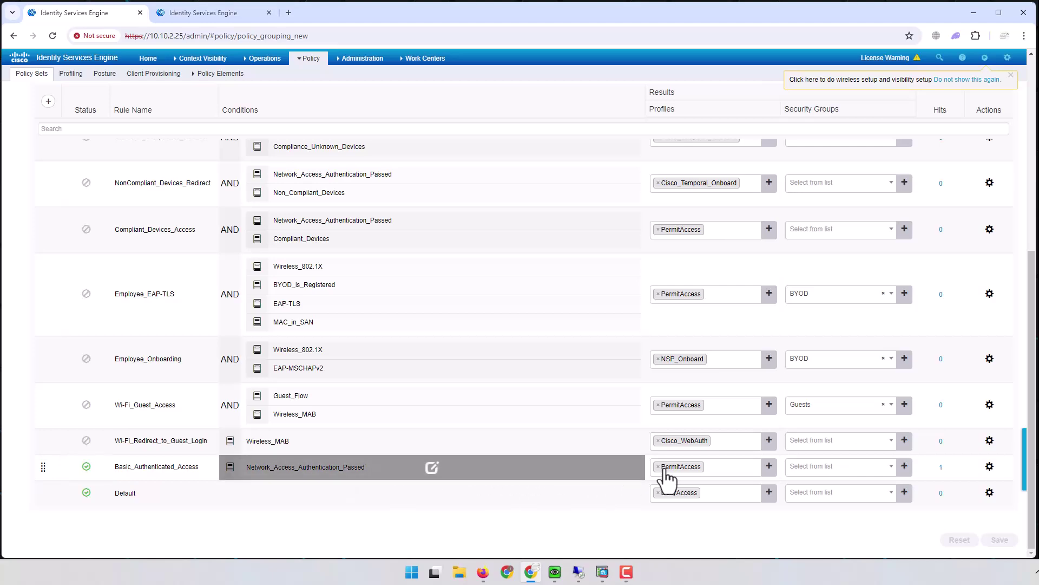
{"action": "left_click", "coordinate": [975, 13]}
Step: Launch Command Prompt on the VM via the start menu search for cmd
{"action": "left_click", "coordinate": [466, 385]}
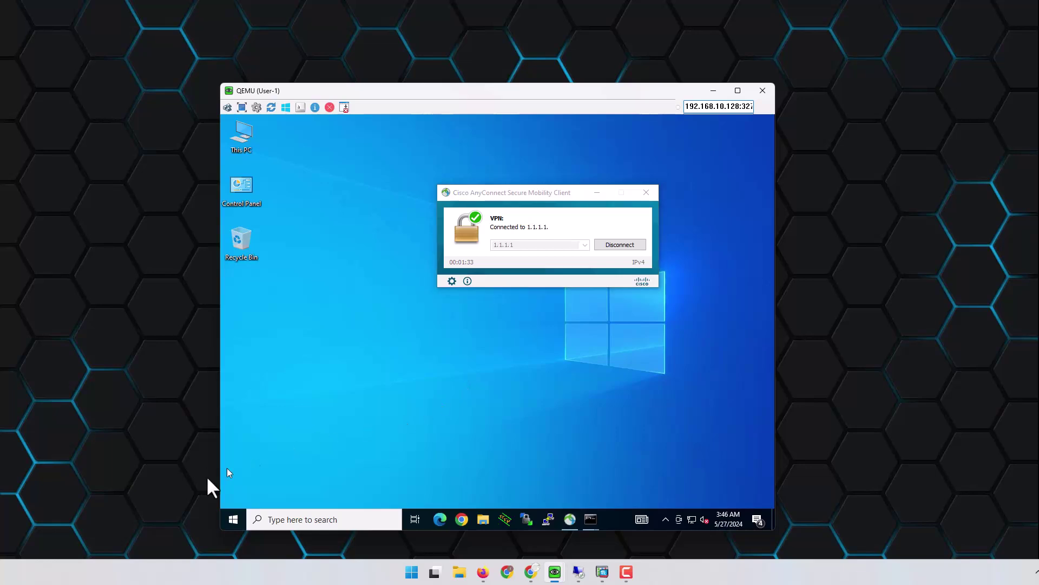
{"action": "left_click", "coordinate": [233, 520]}
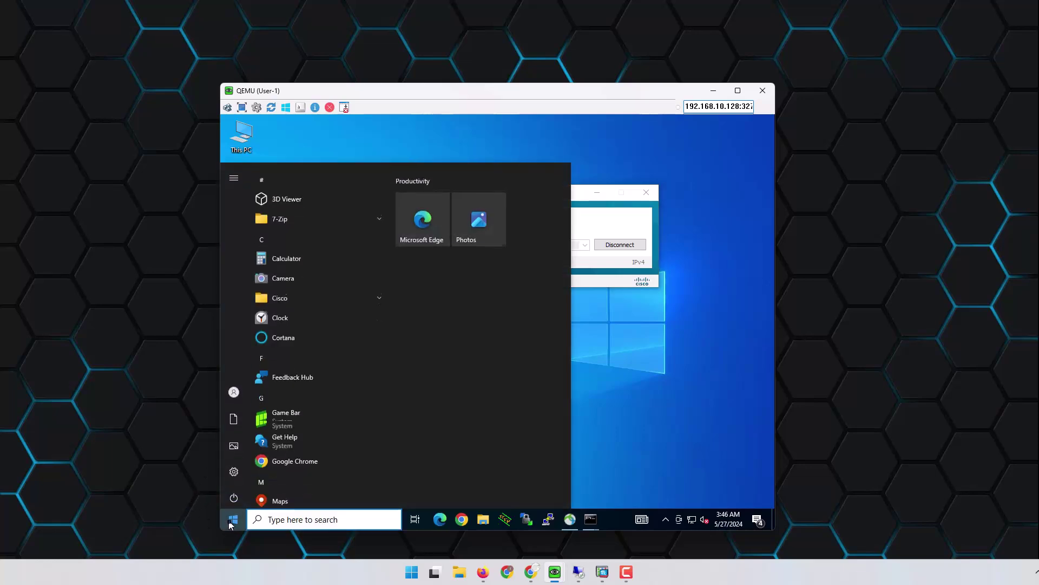
{"action": "type", "text": "c"}
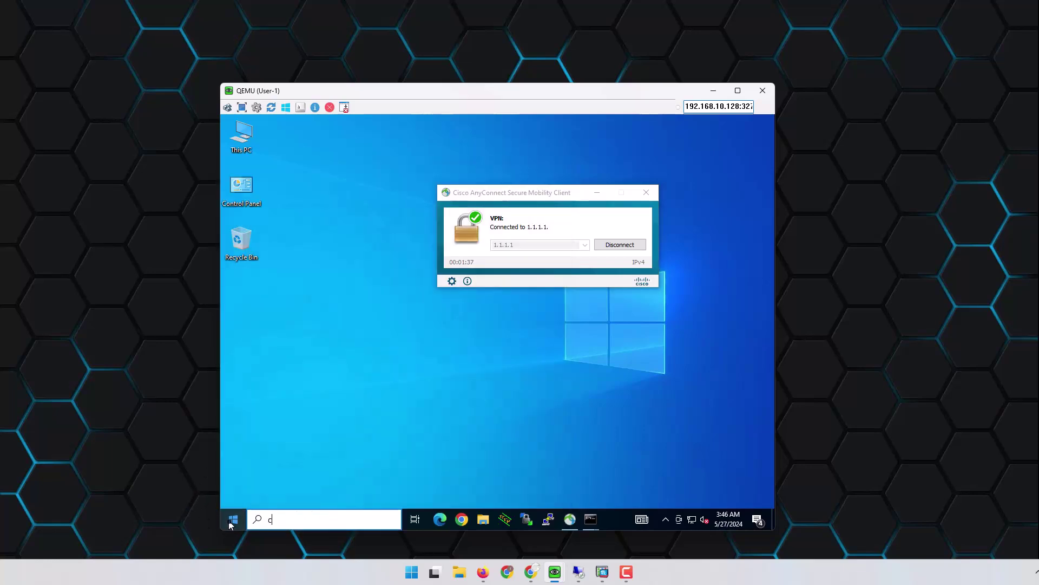
{"action": "type", "text": "md"}
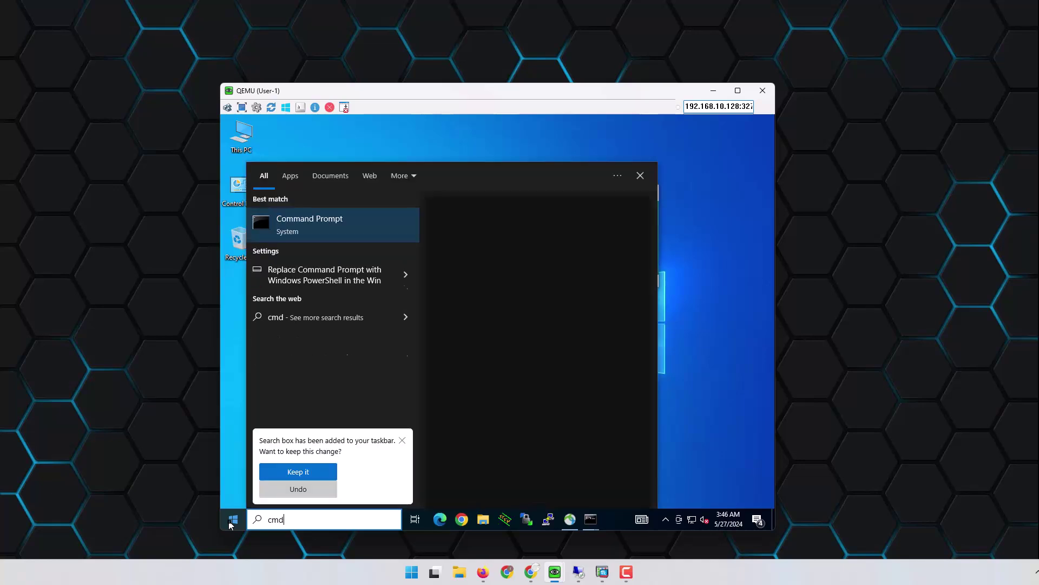
{"action": "left_click", "coordinate": [307, 231]}
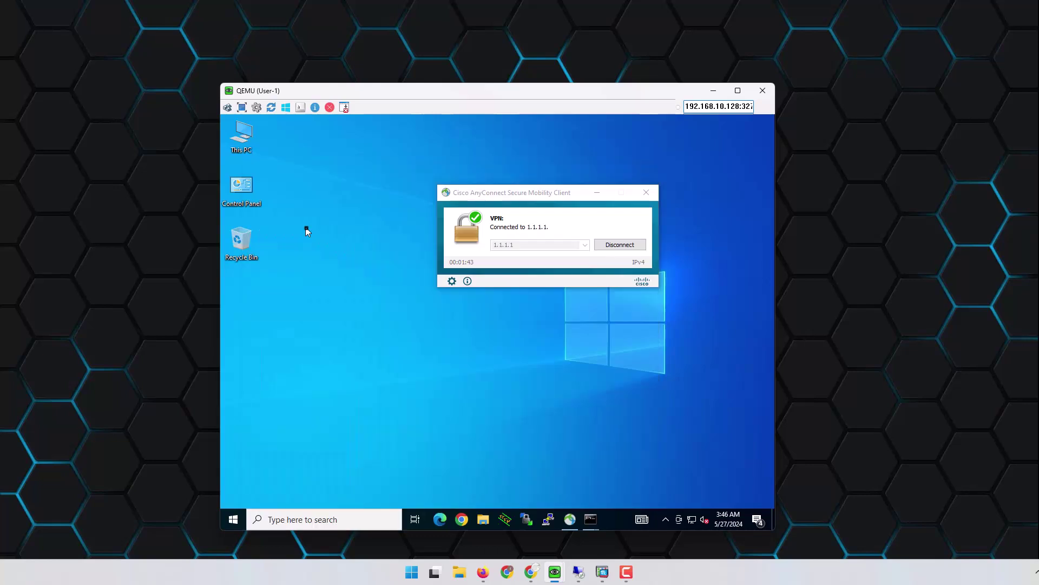
{"action": "left_click", "coordinate": [392, 305]}
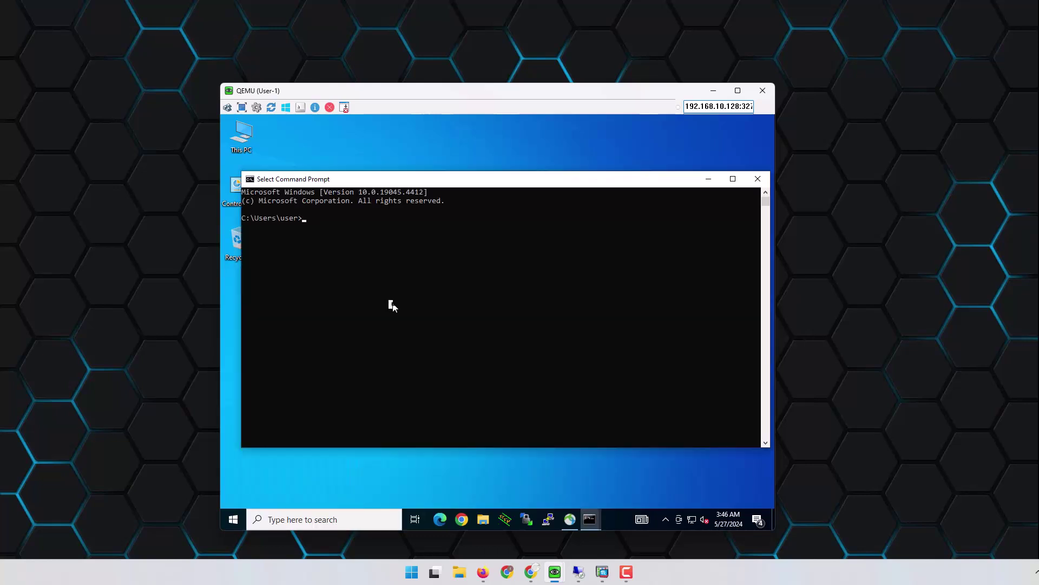
Step: Ping 10.10.1.1 successfully, then ping 10.10.2.2 twice and stop it unanswered
{"action": "type", "text": "ping 10.10.1.1"}
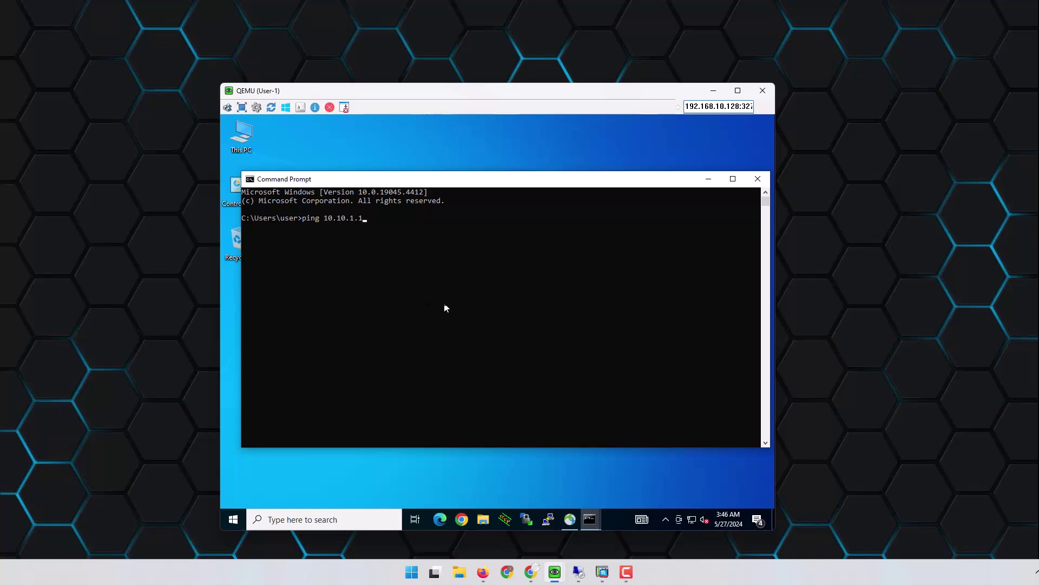
{"action": "key", "text": "Return"}
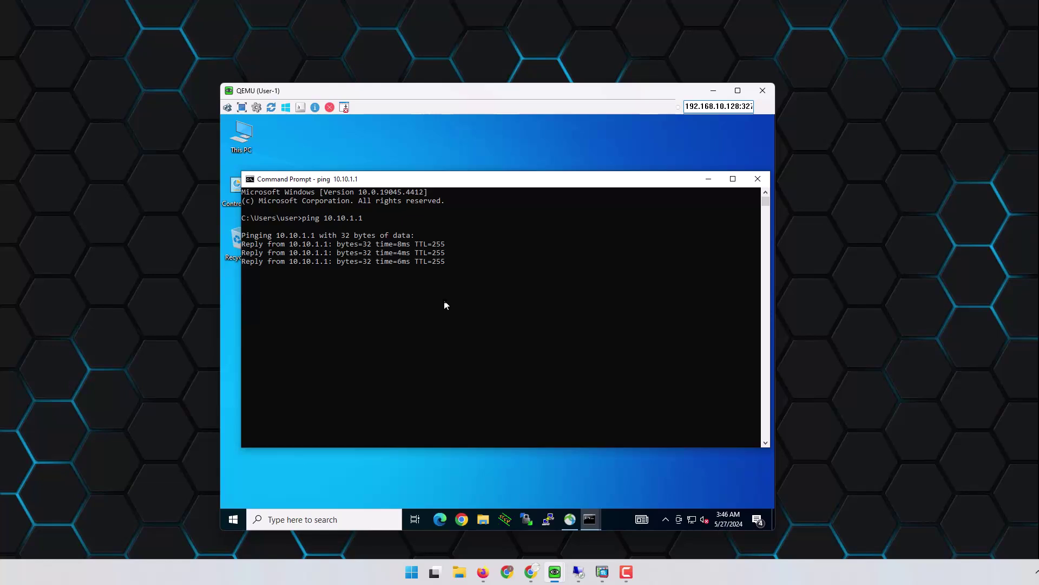
{"action": "key", "text": "Up"}
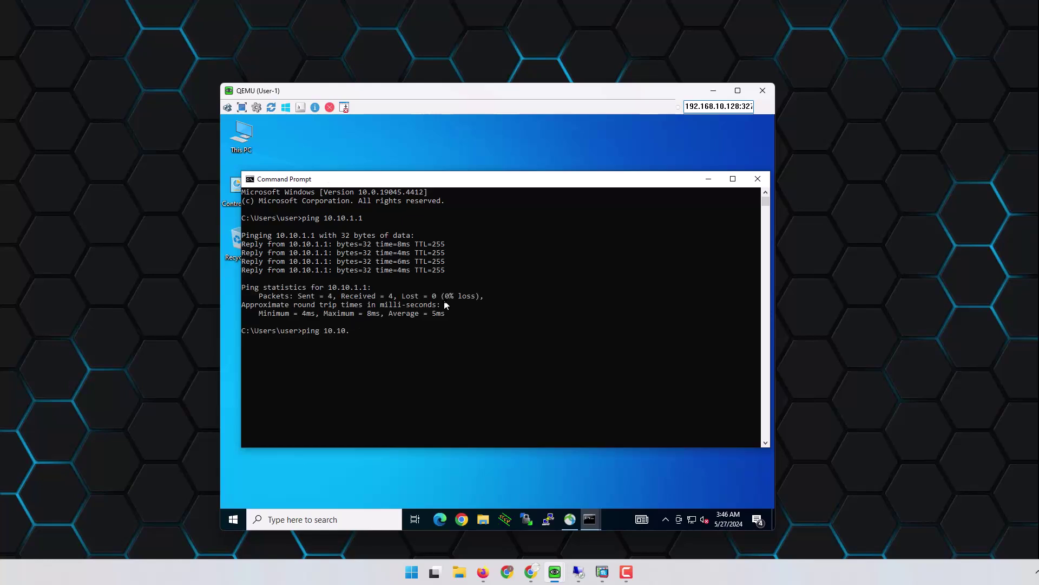
{"action": "key", "text": "Return"}
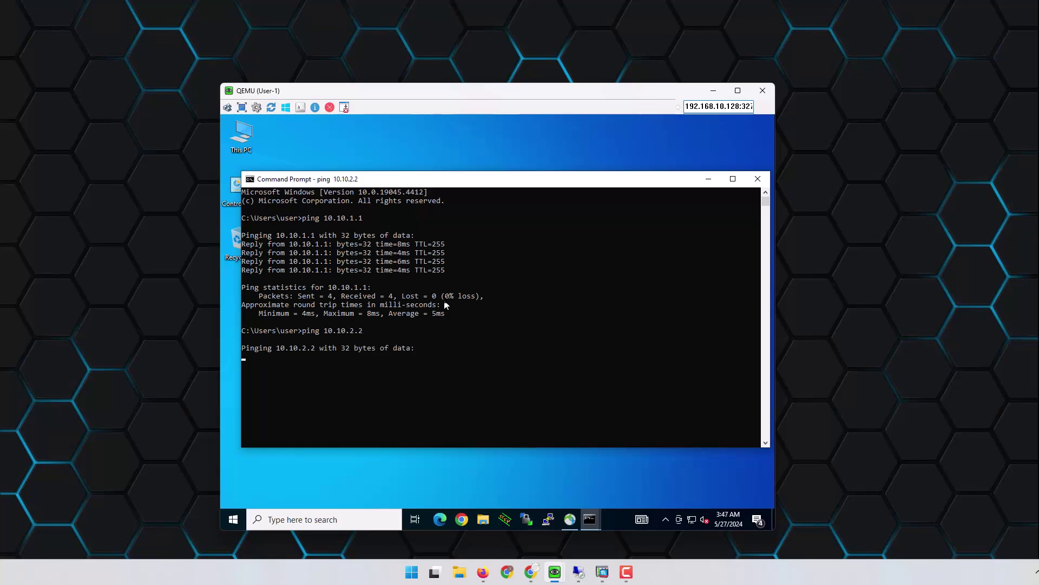
{"action": "key", "text": "ctrl+c"}
{"action": "key", "text": "Up"}
{"action": "key", "text": "Return"}
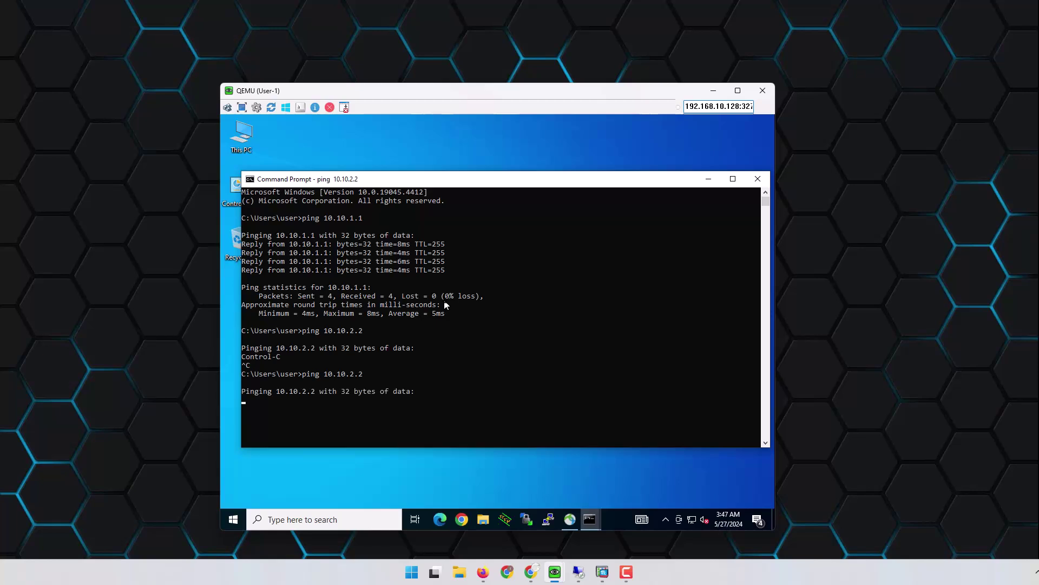
{"action": "key", "text": "ctrl+c"}
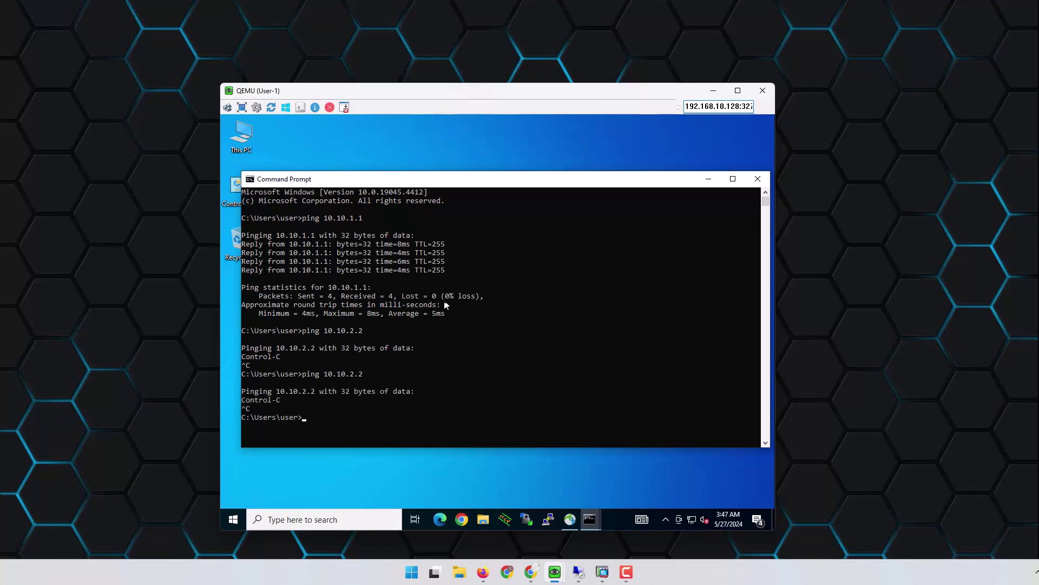
Step: Ping 10.10.2.25 and 10.10.2.21 from the VM
{"action": "left_click", "coordinate": [434, 408]}
{"action": "key", "text": "Up"}
{"action": "type", "text": "5"}
{"action": "key", "text": "Return"}
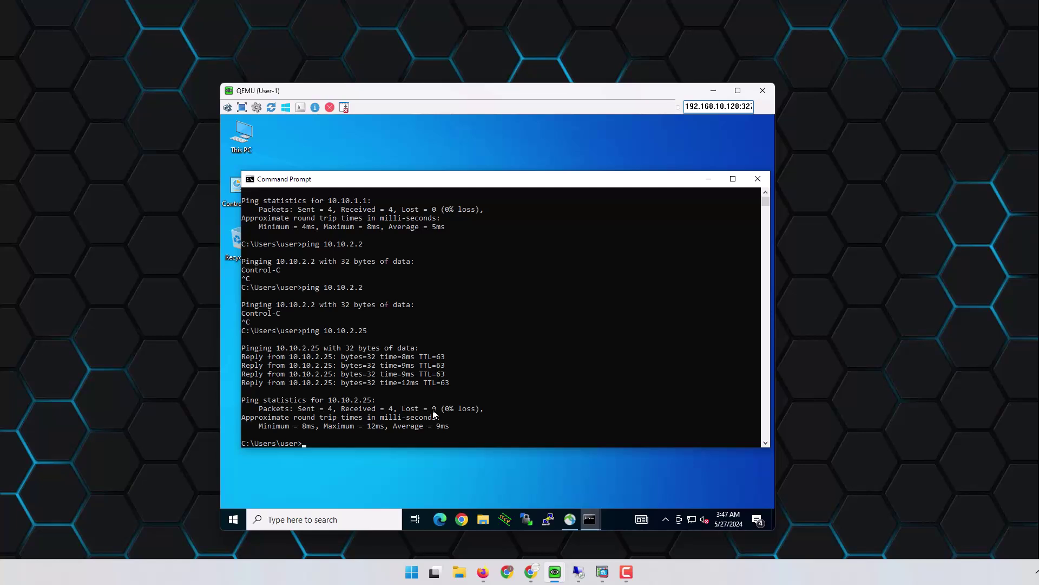
{"action": "key", "text": "Up"}
{"action": "key", "text": "Return"}
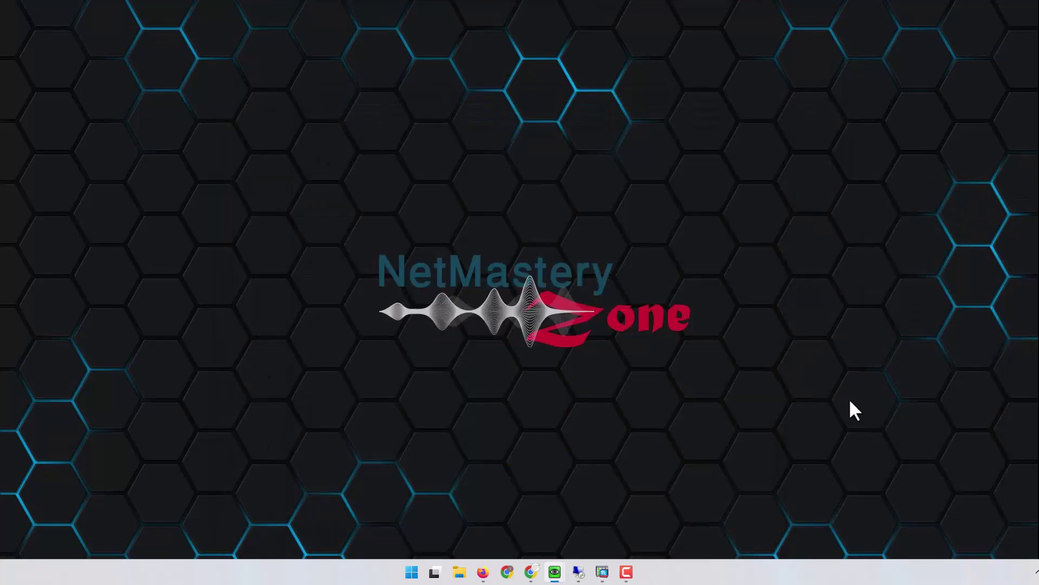
Step: Bring the ISE browser forward and return to the Policy Sets list
{"action": "mouse_move", "coordinate": [602, 571]}
{"action": "left_click", "coordinate": [602, 525]}
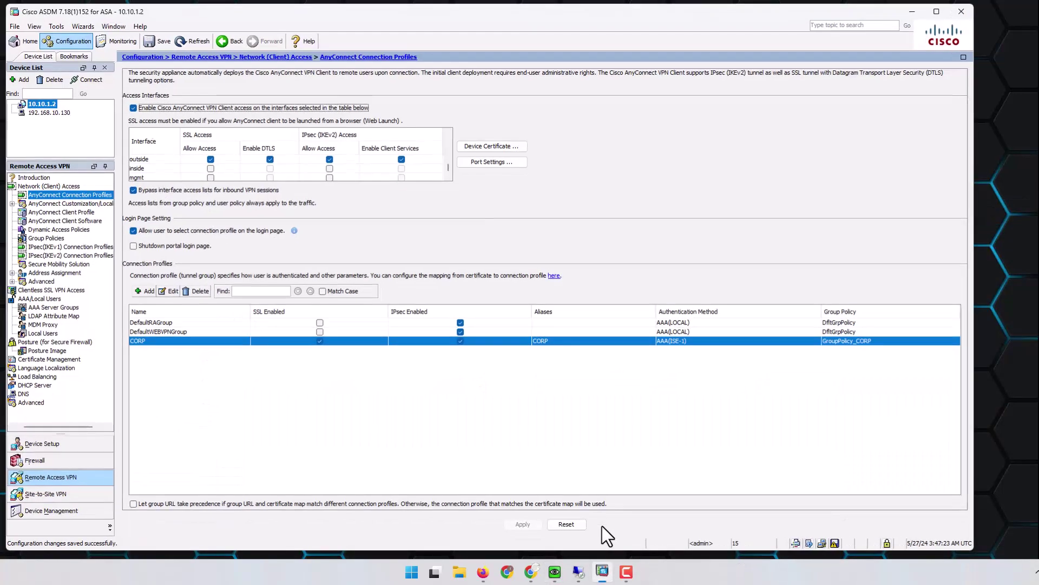
{"action": "left_click", "coordinate": [602, 572]}
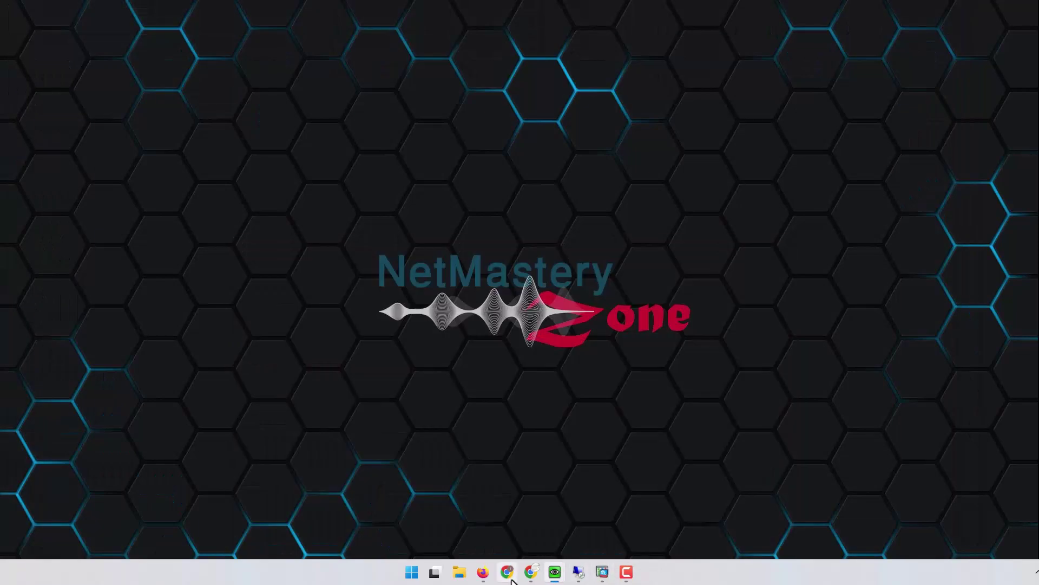
{"action": "left_click", "coordinate": [532, 573]}
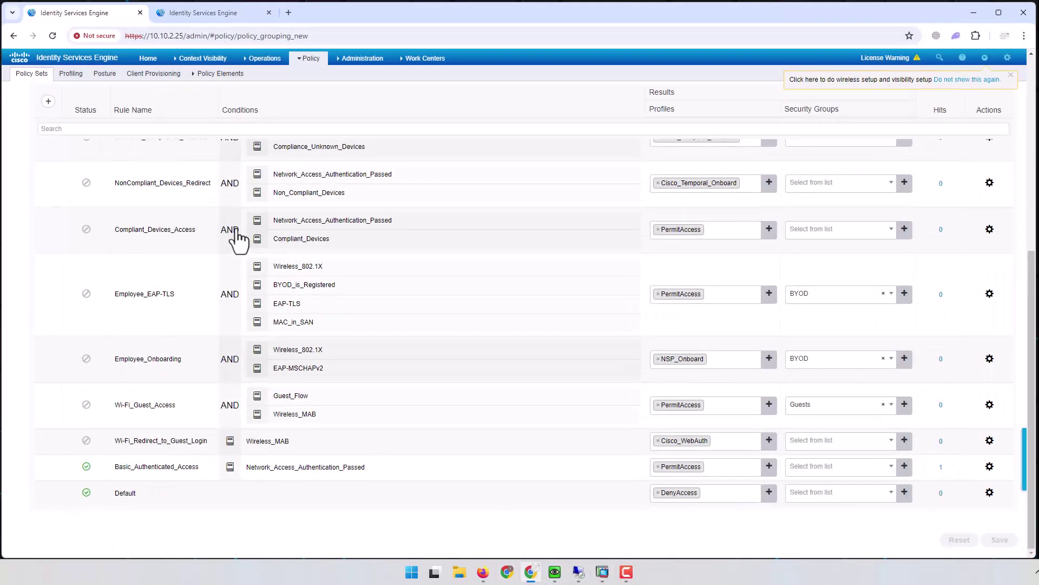
{"action": "scroll", "coordinate": [701, 186], "scroll_direction": "up", "scroll_amount": 6}
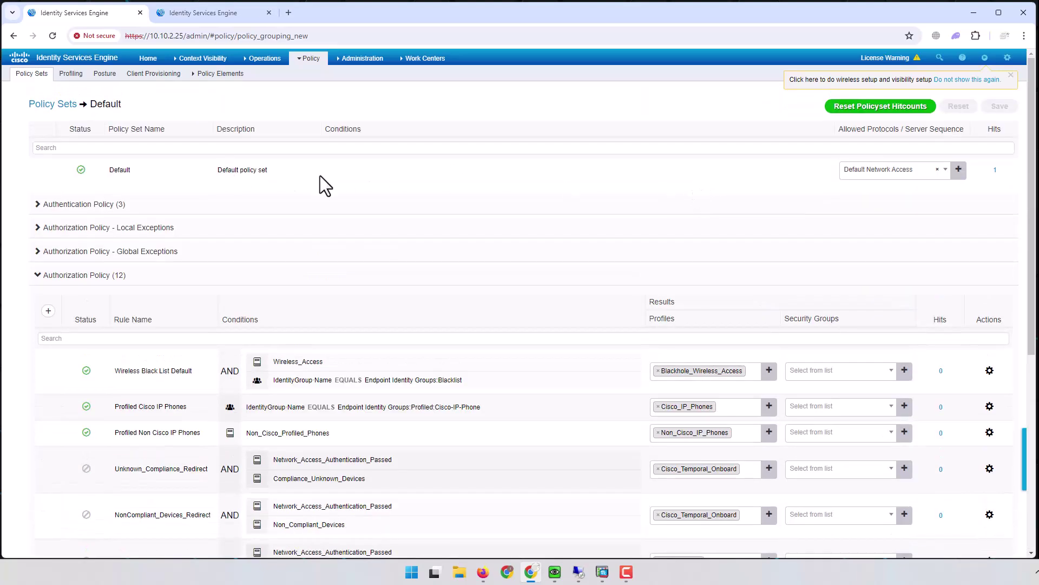
{"action": "left_click", "coordinate": [42, 279]}
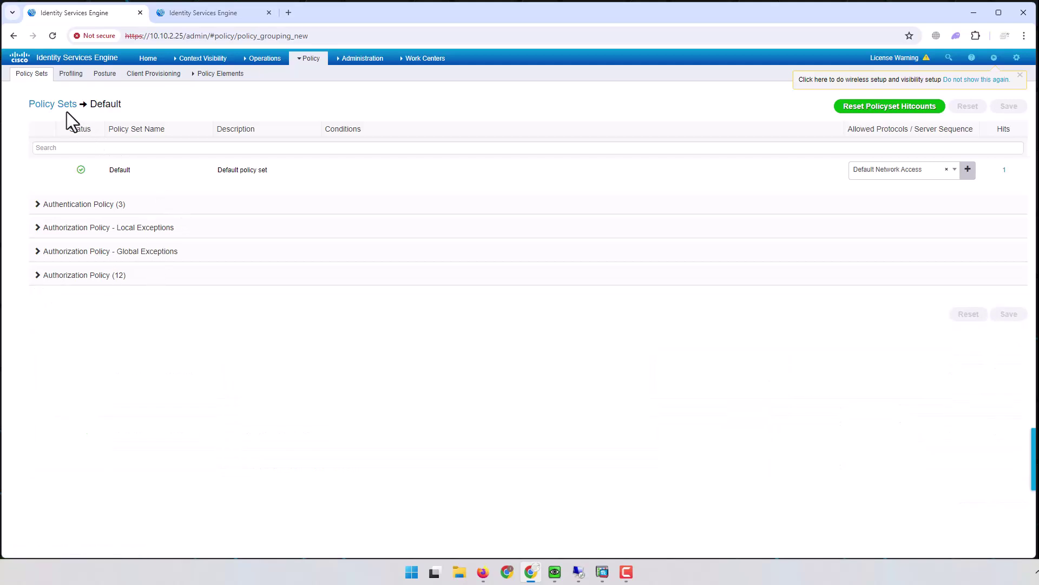
{"action": "left_click", "coordinate": [53, 105]}
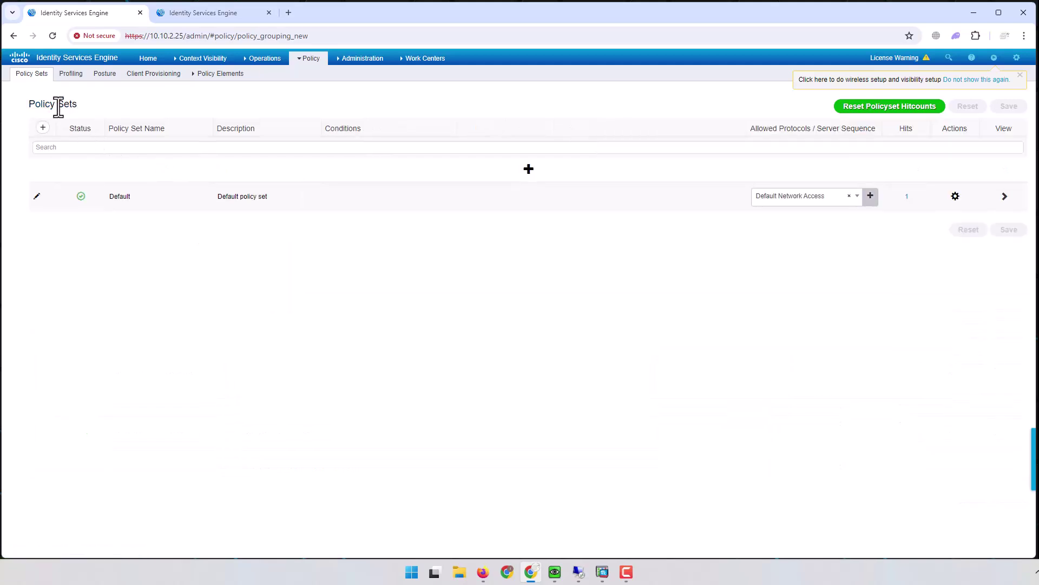
Step: Add a new policy set named Remote_Access above Default
{"action": "left_click", "coordinate": [43, 127]}
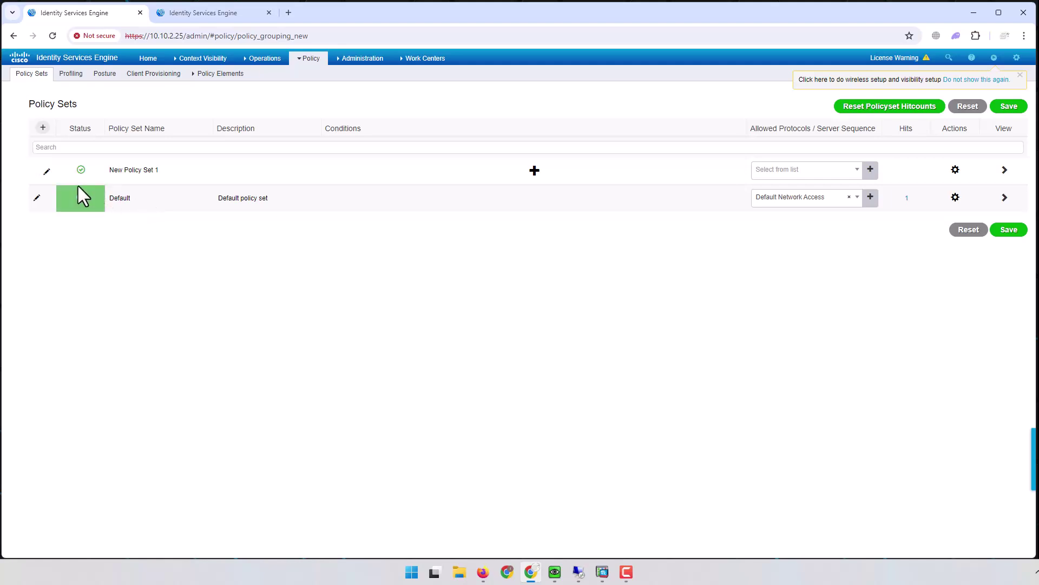
{"action": "left_click_drag", "start_coordinate": [108, 170], "coordinate": [161, 173]}
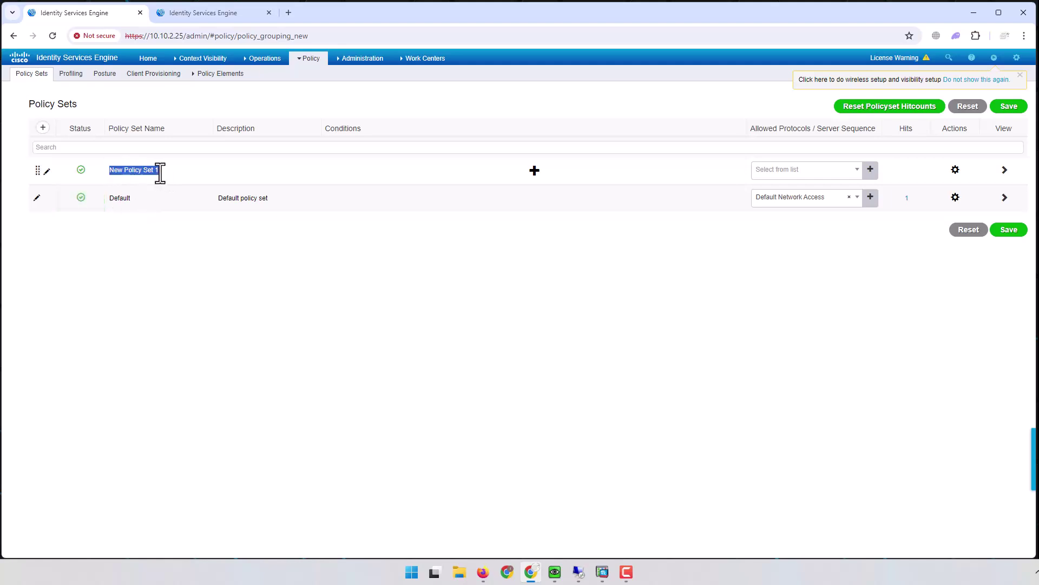
{"action": "type", "text": "Remote_Access"}
{"action": "left_click", "coordinate": [535, 171]}
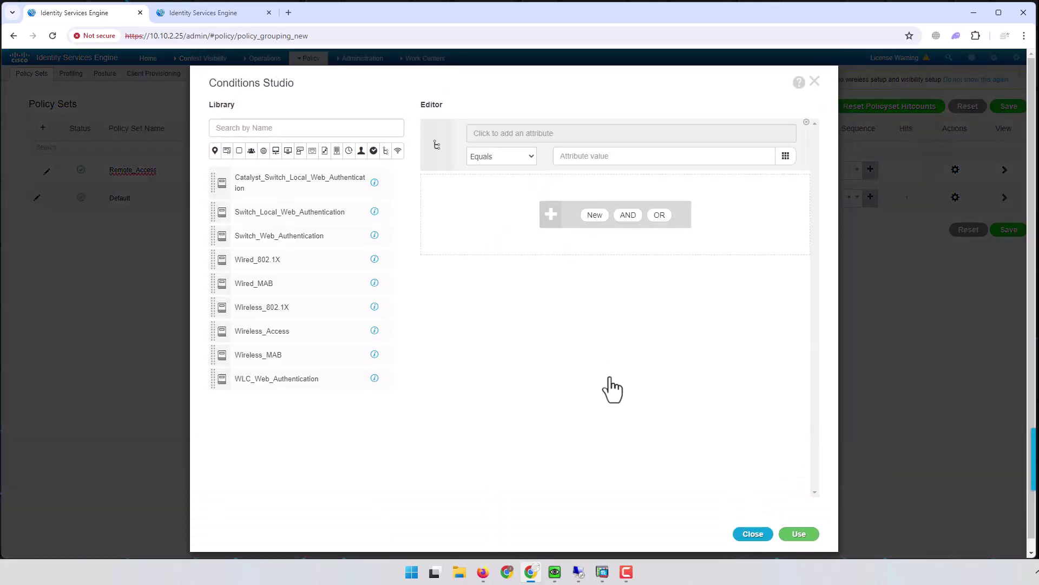
{"action": "left_click", "coordinate": [748, 536]}
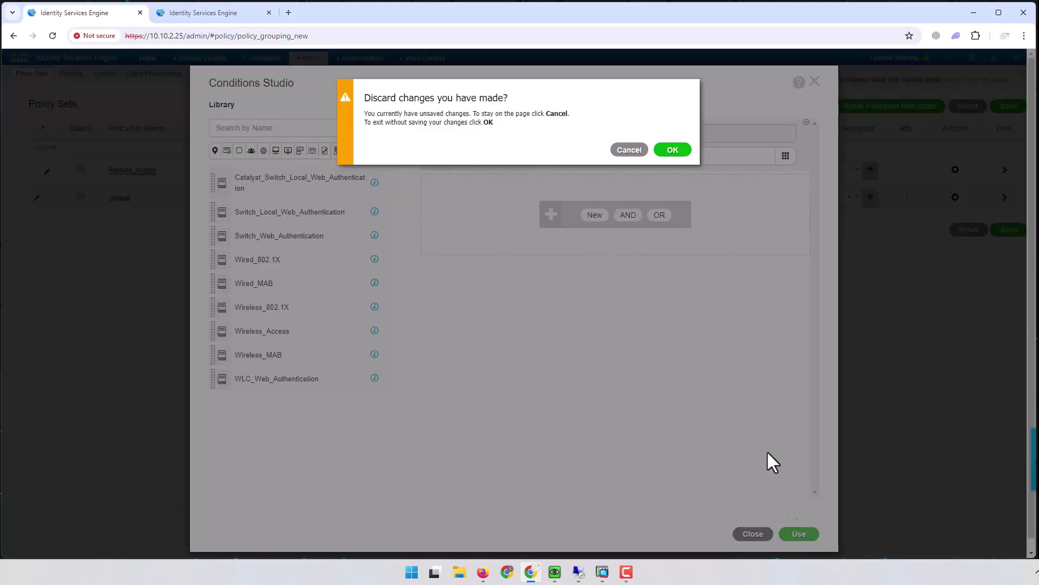
{"action": "left_click", "coordinate": [672, 151]}
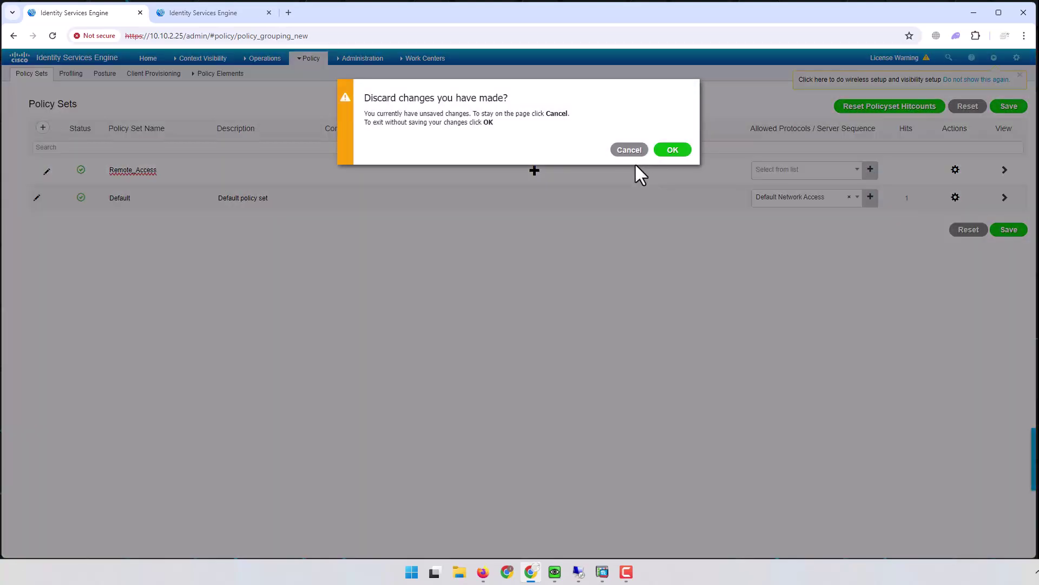
{"action": "left_click", "coordinate": [674, 151]}
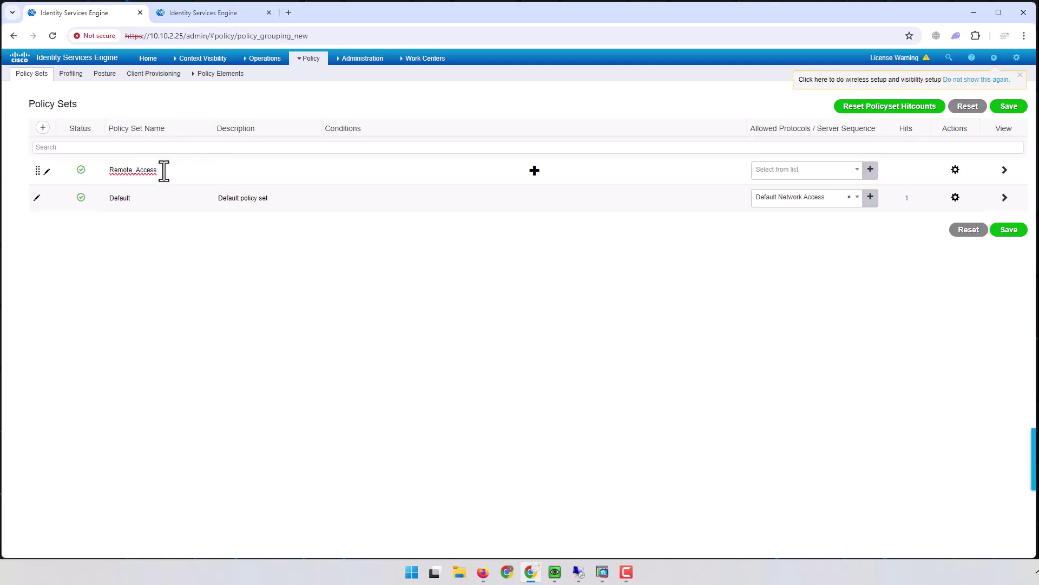
Step: Set Remote_Access's allowed protocols to Default Network Access
{"action": "left_click_drag", "start_coordinate": [163, 171], "coordinate": [107, 174]}
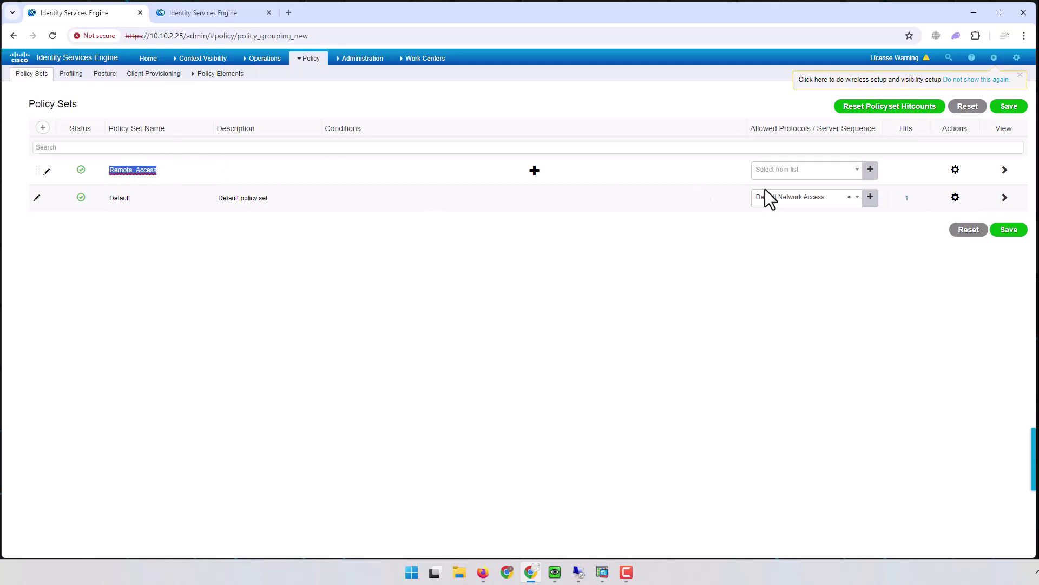
{"action": "left_click", "coordinate": [801, 174]}
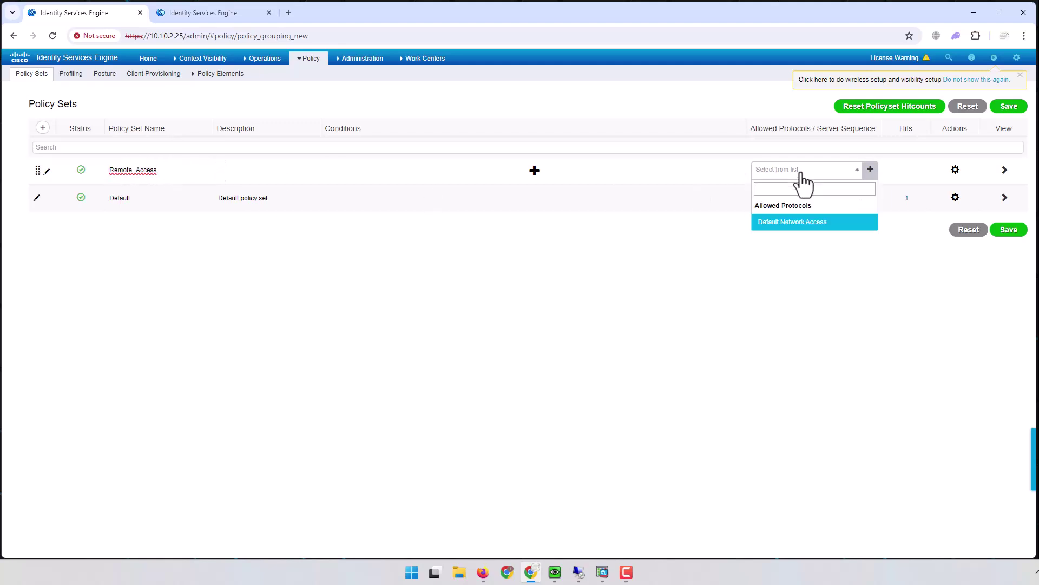
{"action": "left_click", "coordinate": [807, 223]}
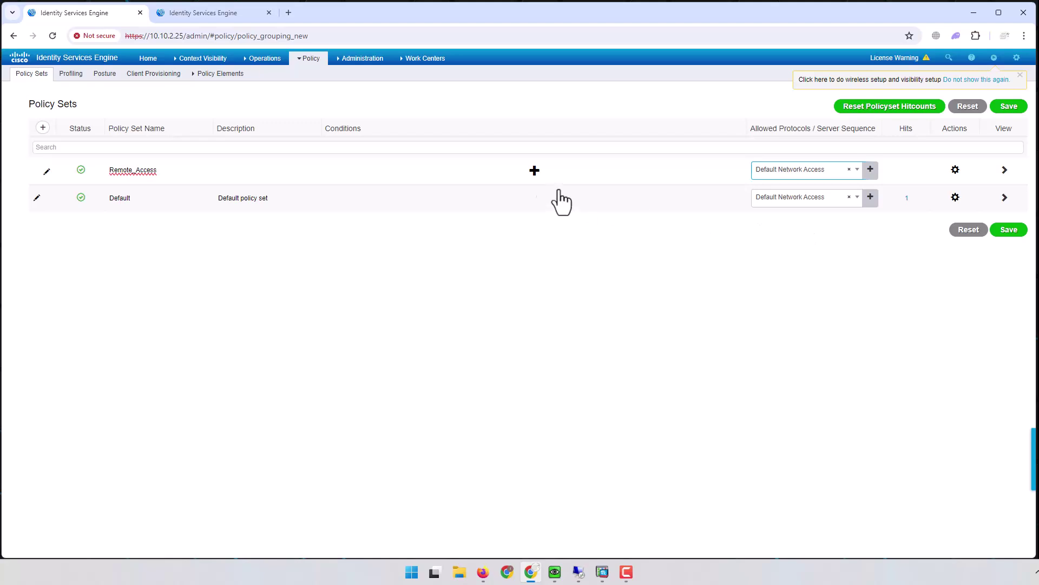
Step: In Conditions Studio, apply DEVICE Device Type Equals All Device Types#ASAv to Remote_Access
{"action": "left_click", "coordinate": [535, 170]}
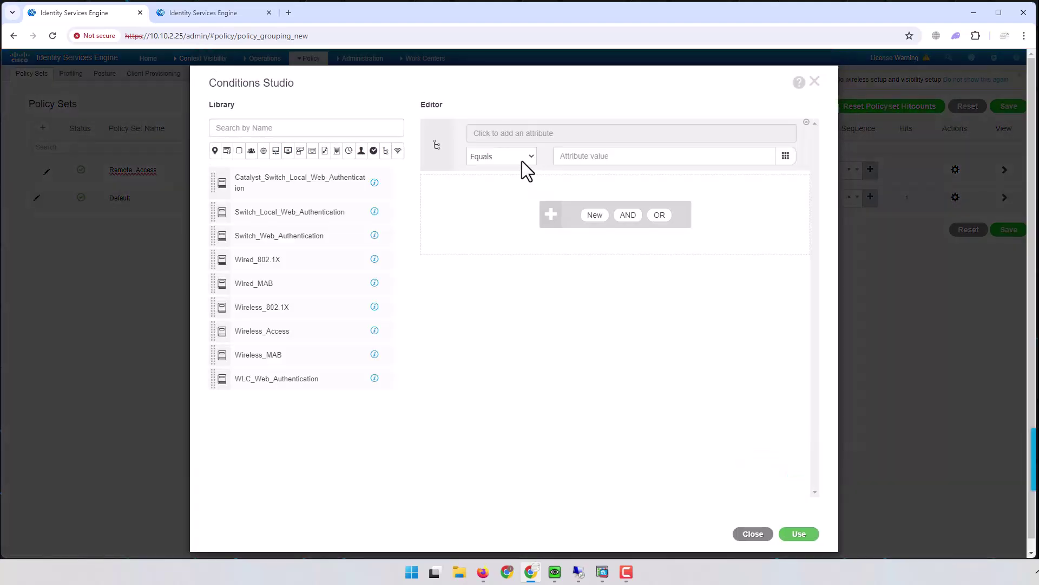
{"action": "left_click", "coordinate": [601, 133]}
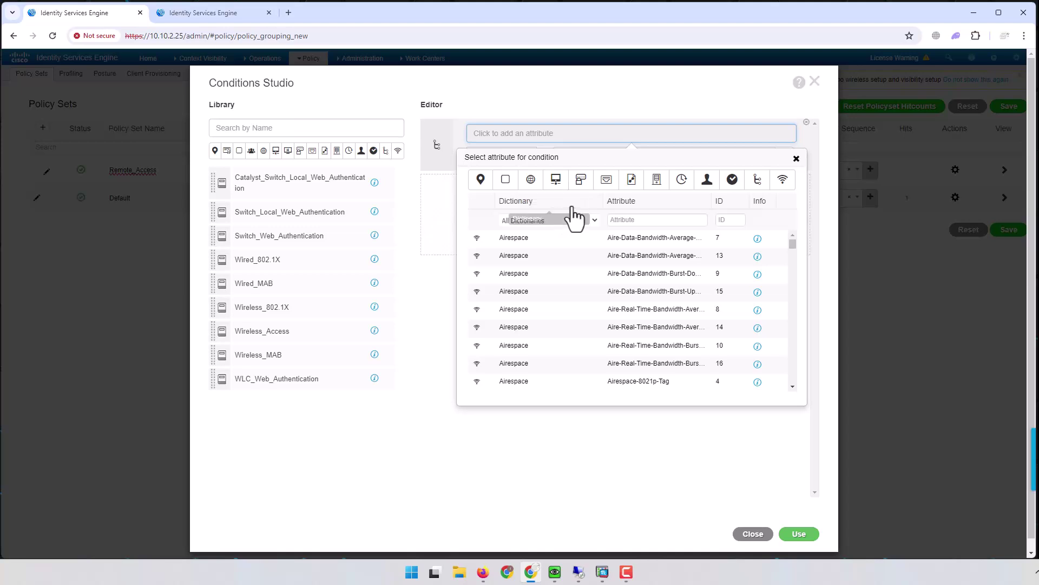
{"action": "left_click", "coordinate": [558, 186]}
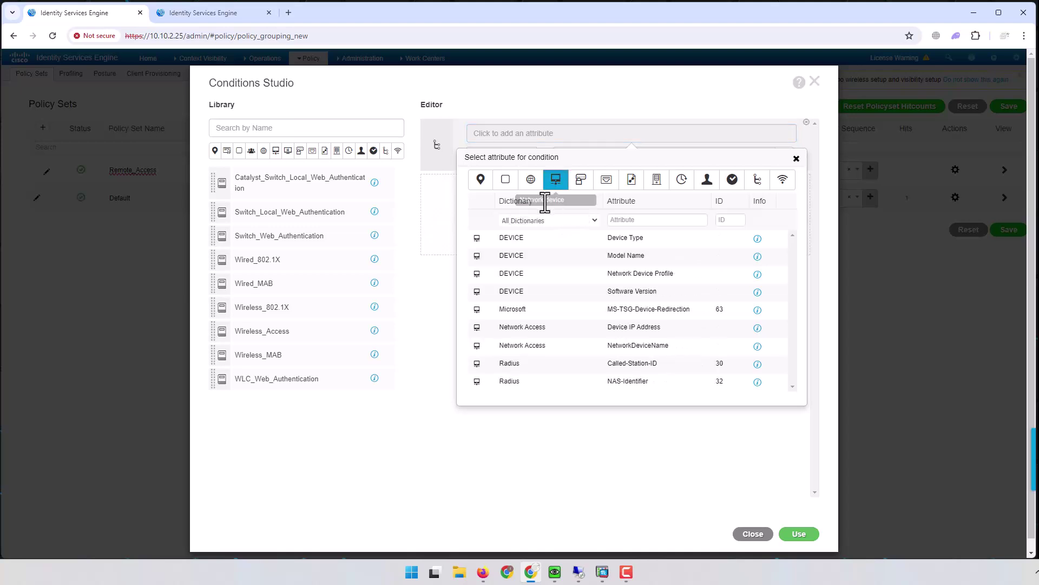
{"action": "left_click", "coordinate": [628, 239]}
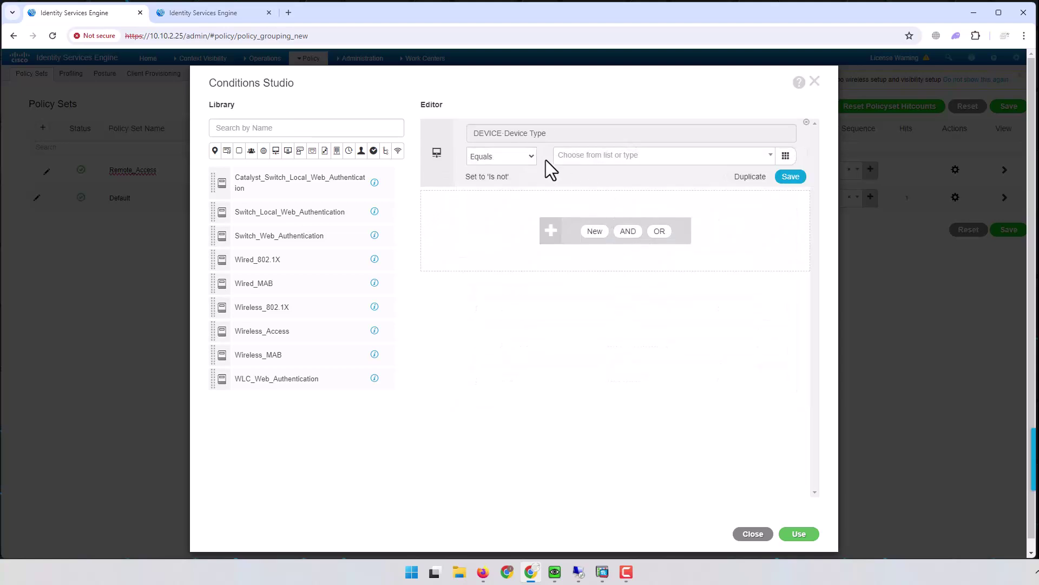
{"action": "left_click", "coordinate": [605, 156]}
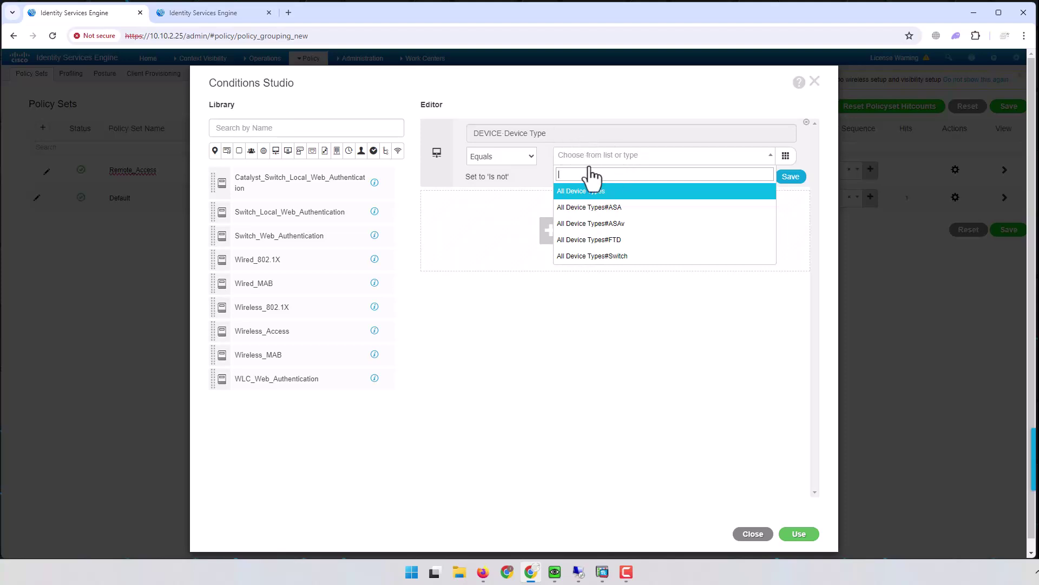
{"action": "left_click", "coordinate": [623, 223]}
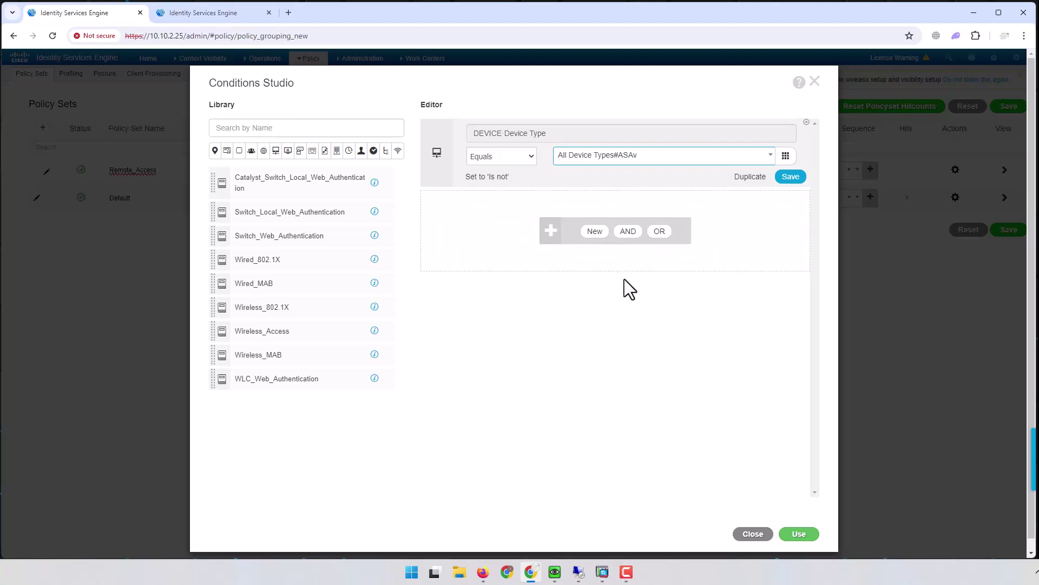
{"action": "left_click", "coordinate": [539, 135]}
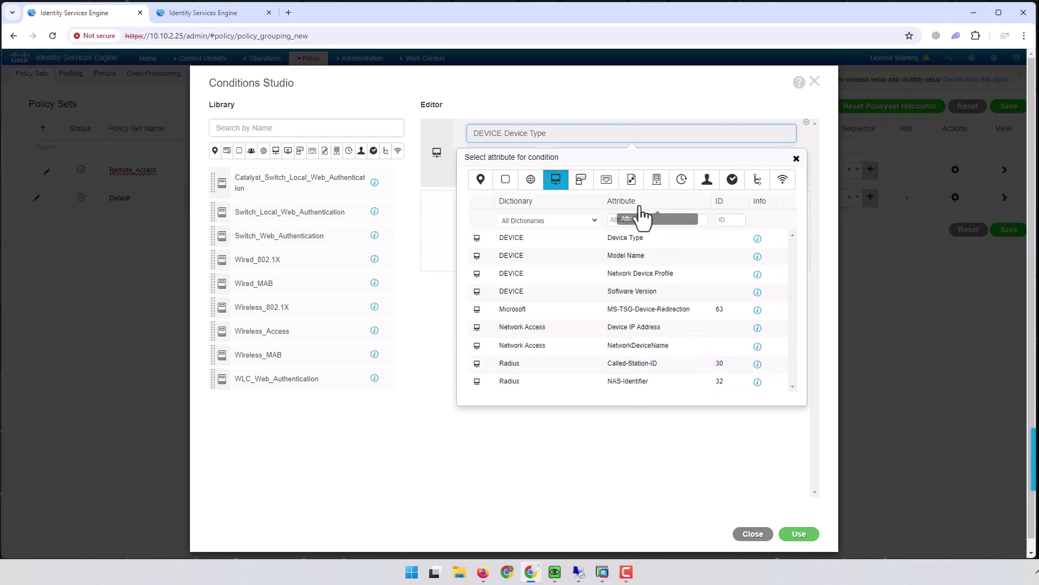
{"action": "left_click", "coordinate": [619, 89]}
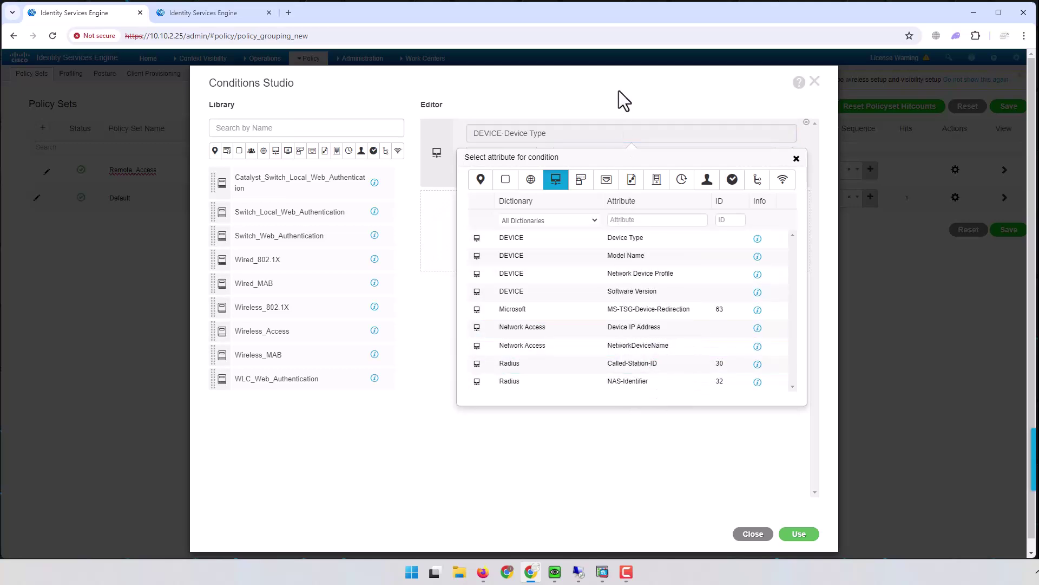
{"action": "left_click", "coordinate": [794, 161]}
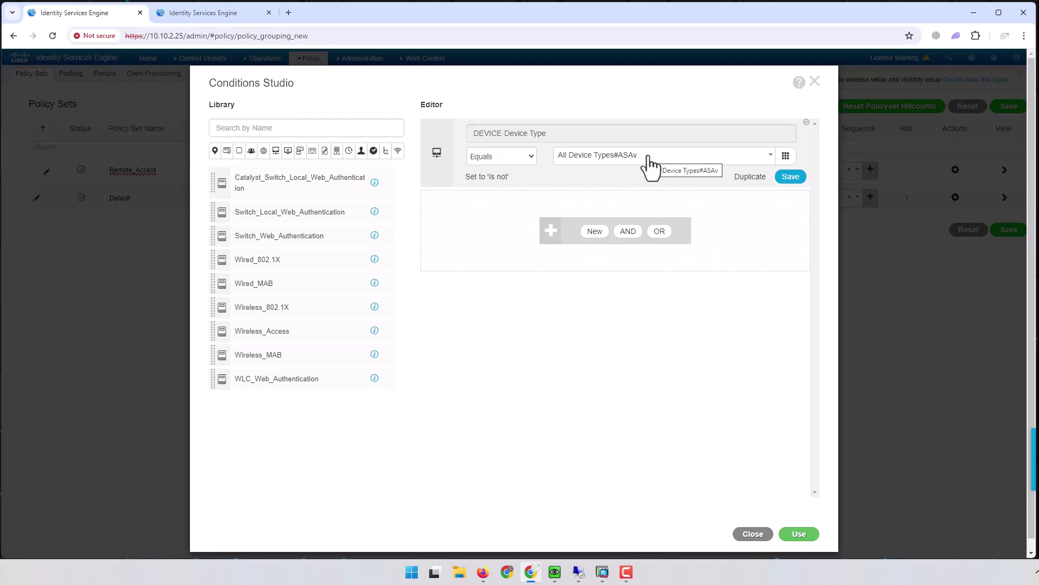
{"action": "left_click", "coordinate": [801, 535]}
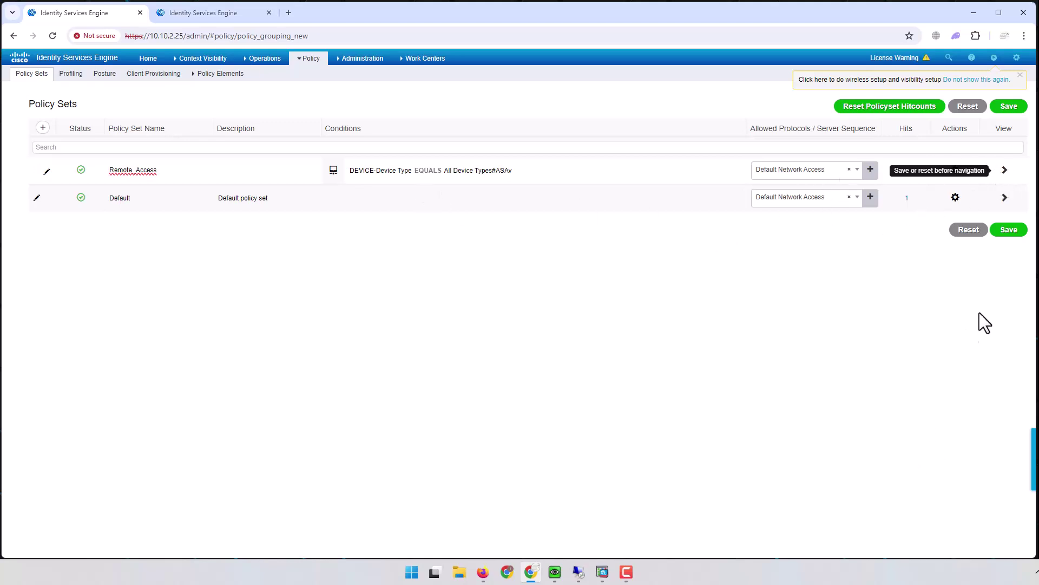
Step: Save Remote_Access and open its authentication and authorization rules
{"action": "left_click", "coordinate": [1010, 230]}
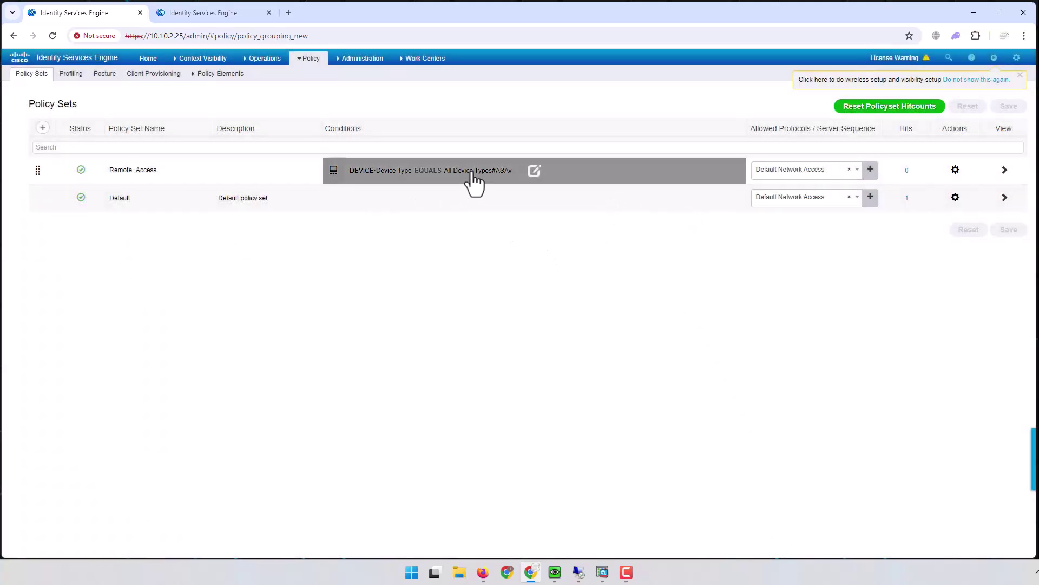
{"action": "left_click", "coordinate": [1005, 170]}
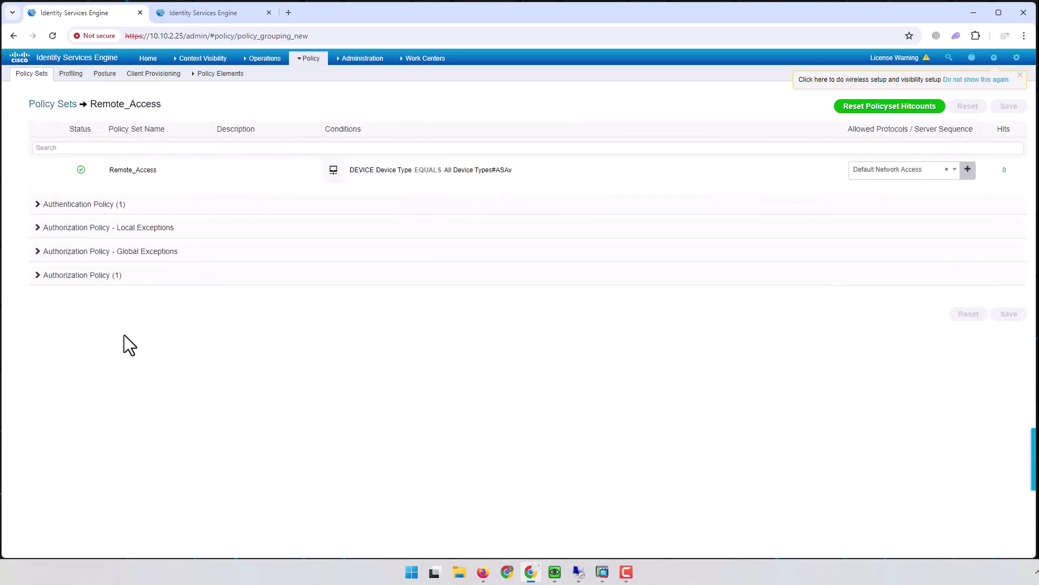
{"action": "left_click", "coordinate": [37, 205]}
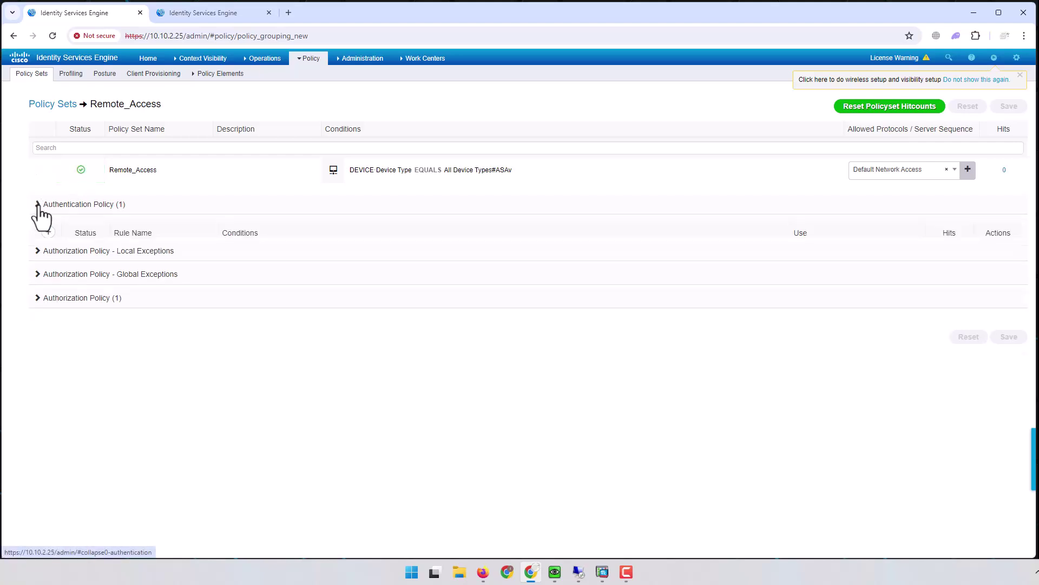
{"action": "left_click", "coordinate": [38, 205]}
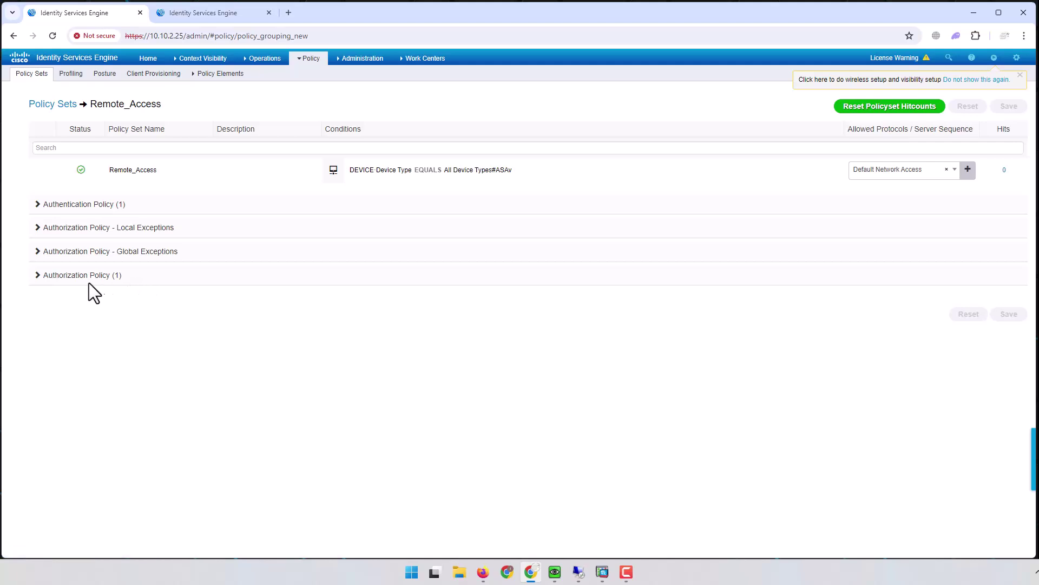
{"action": "left_click", "coordinate": [38, 275]}
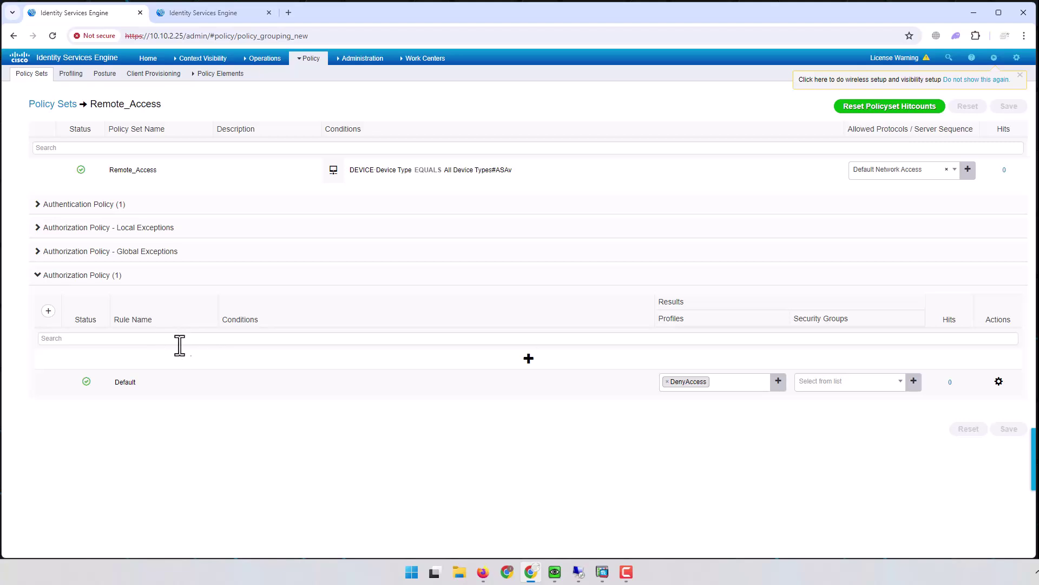
{"action": "left_click", "coordinate": [36, 205]}
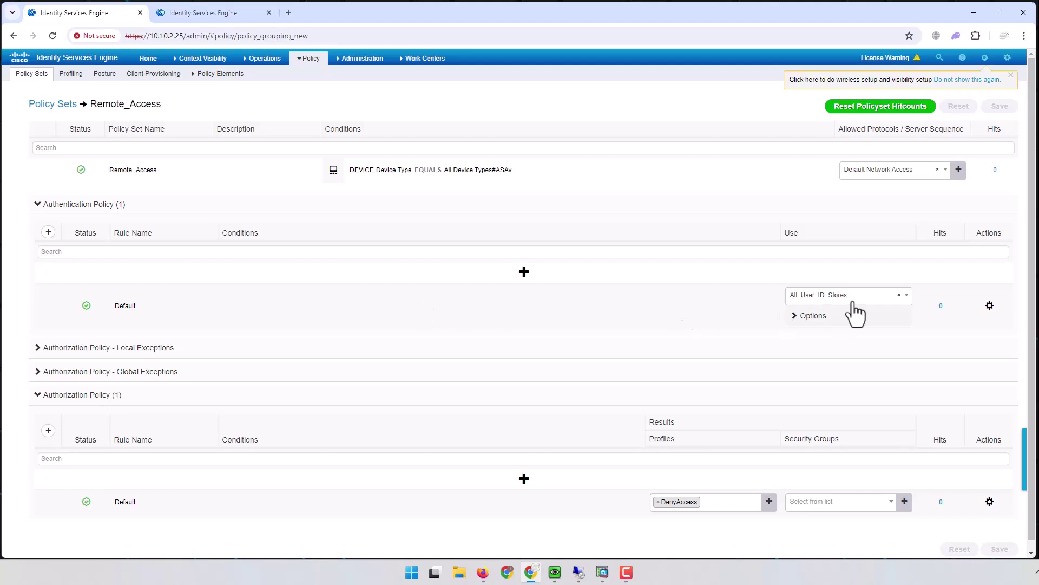
Step: Keep All_User_ID_Stores as identity source and review the Default rule's profile choices
{"action": "left_click", "coordinate": [868, 296]}
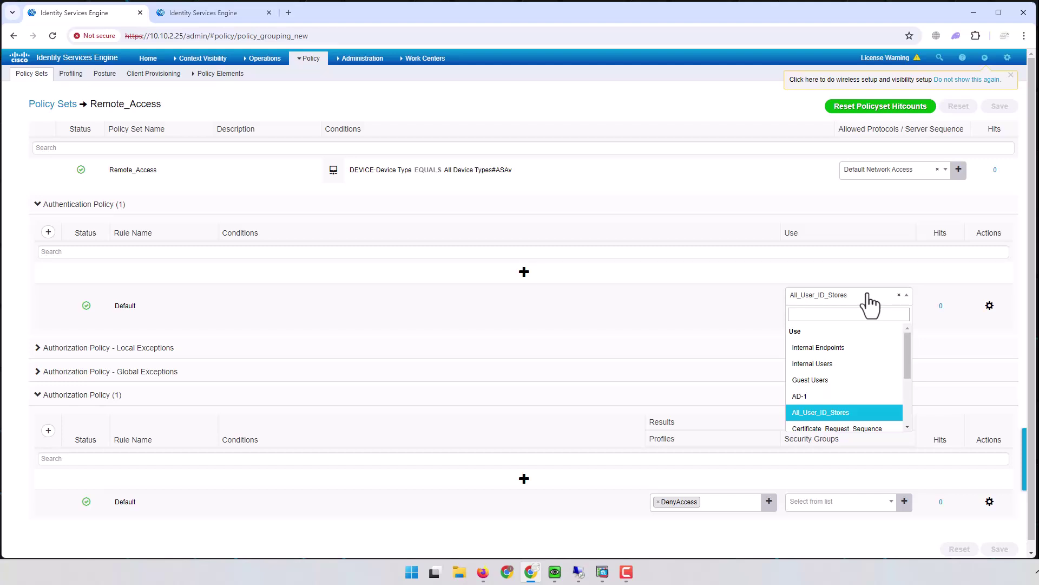
{"action": "left_click", "coordinate": [870, 304]}
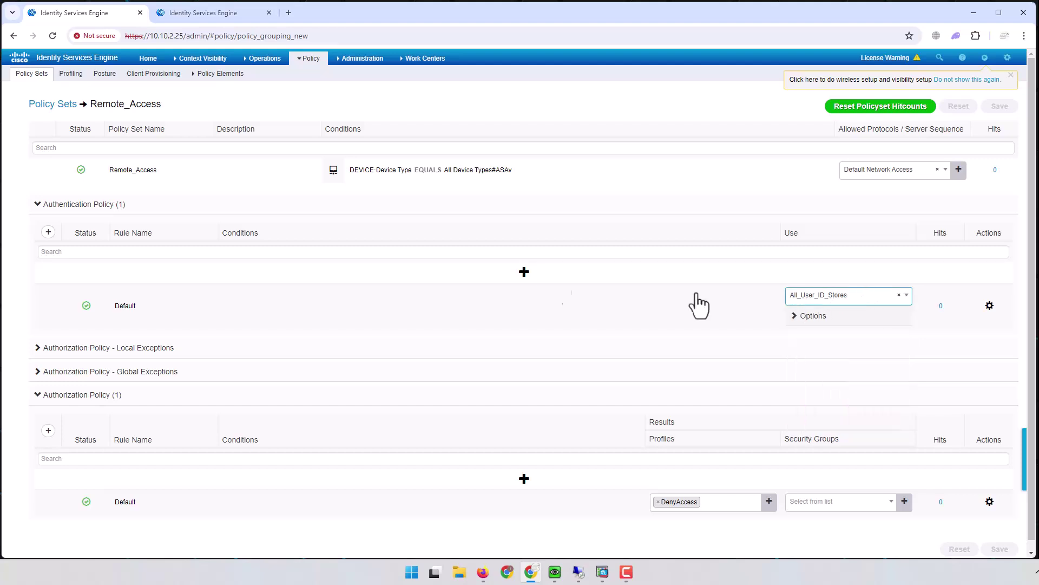
{"action": "left_click", "coordinate": [35, 205]}
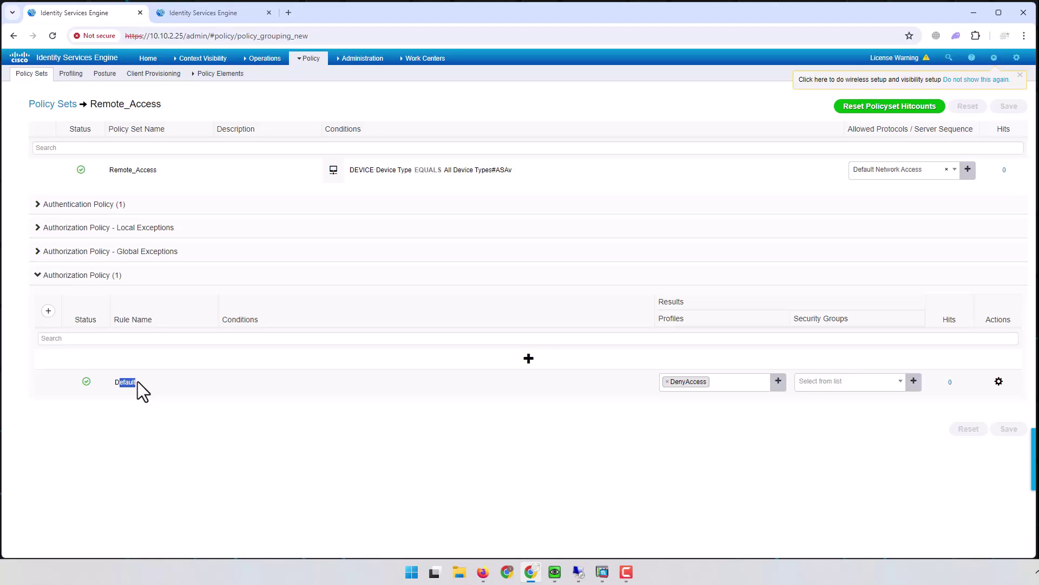
{"action": "left_click", "coordinate": [729, 382]}
Step: Disconnect the existing AnyConnect VPN session in the client VM
{"action": "left_click", "coordinate": [587, 424]}
{"action": "mouse_move", "coordinate": [531, 570]}
{"action": "left_click", "coordinate": [554, 572]}
{"action": "left_click_drag", "start_coordinate": [495, 72], "coordinate": [480, 51]}
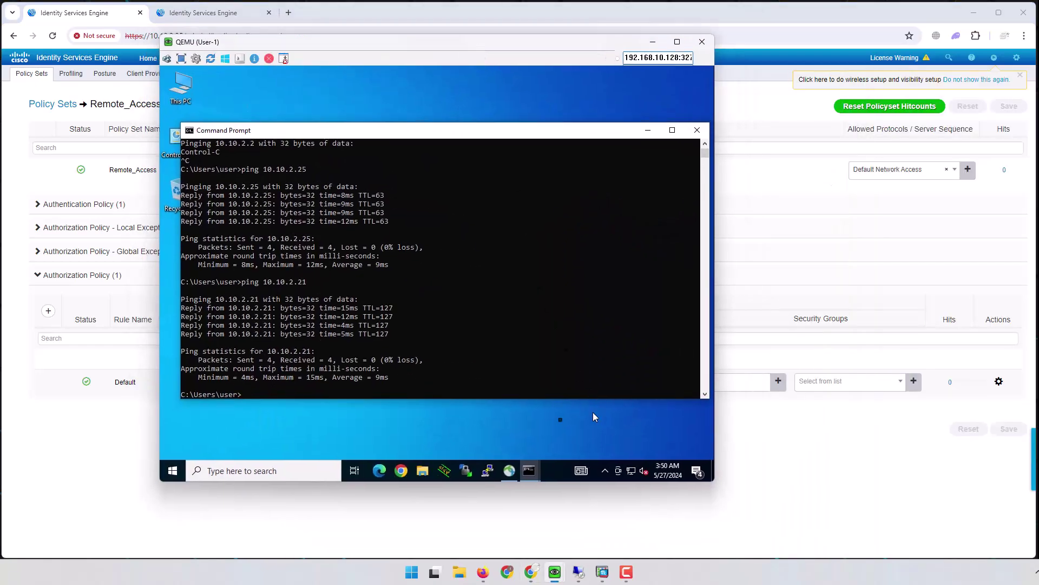
{"action": "left_click", "coordinate": [510, 469]}
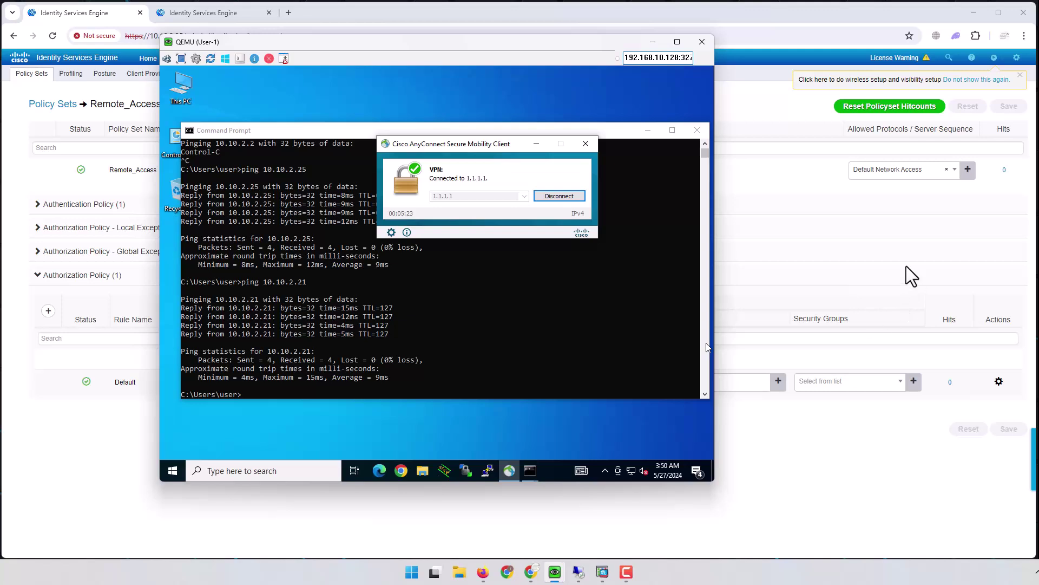
{"action": "left_click", "coordinate": [553, 197]}
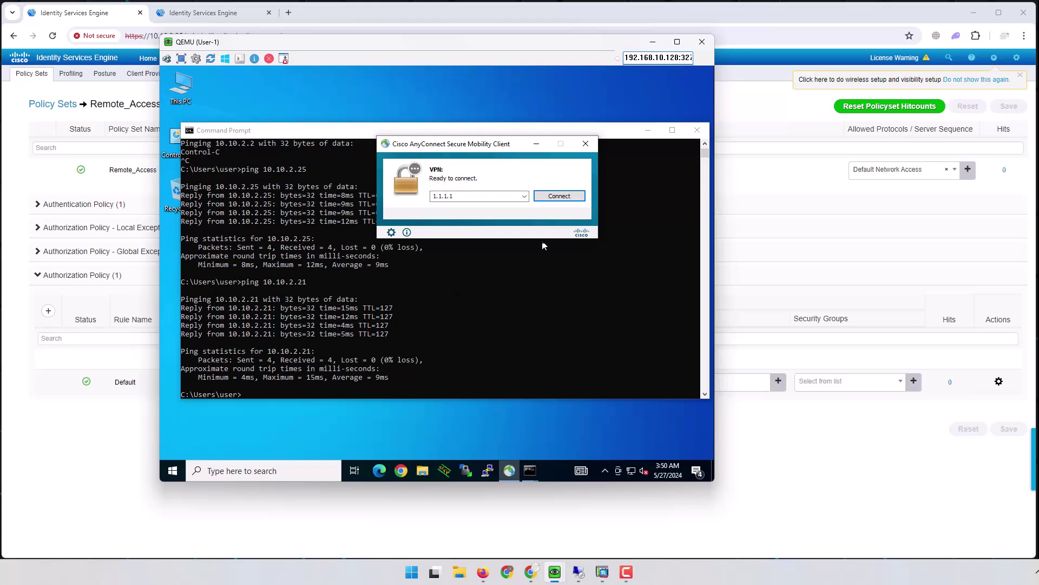
Step: Reconnect AnyConnect to 1.1.1.1 with the password, getting Login failed, and view Live Logs
{"action": "left_click", "coordinate": [568, 198]}
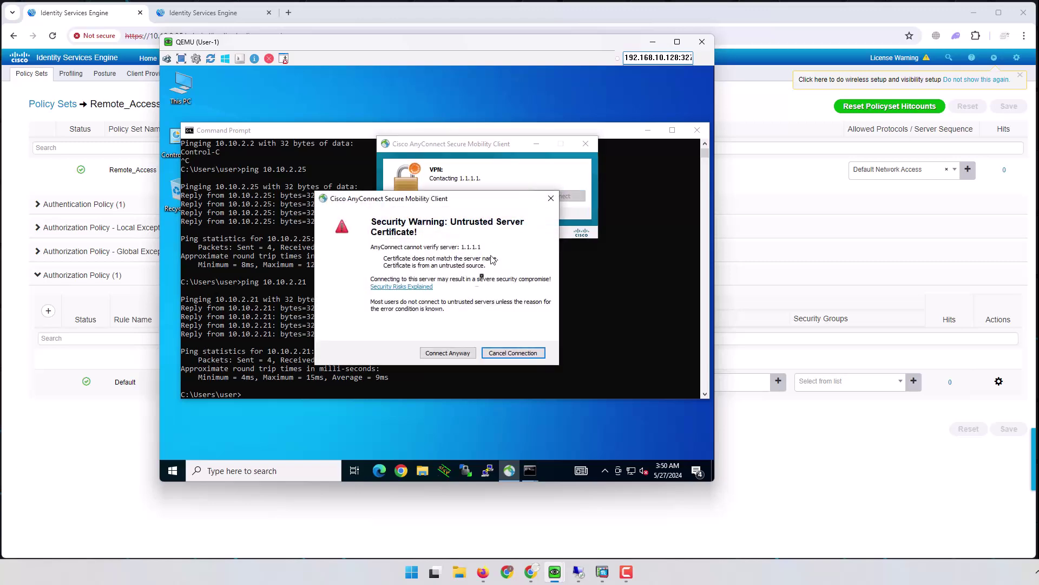
{"action": "left_click", "coordinate": [454, 353]}
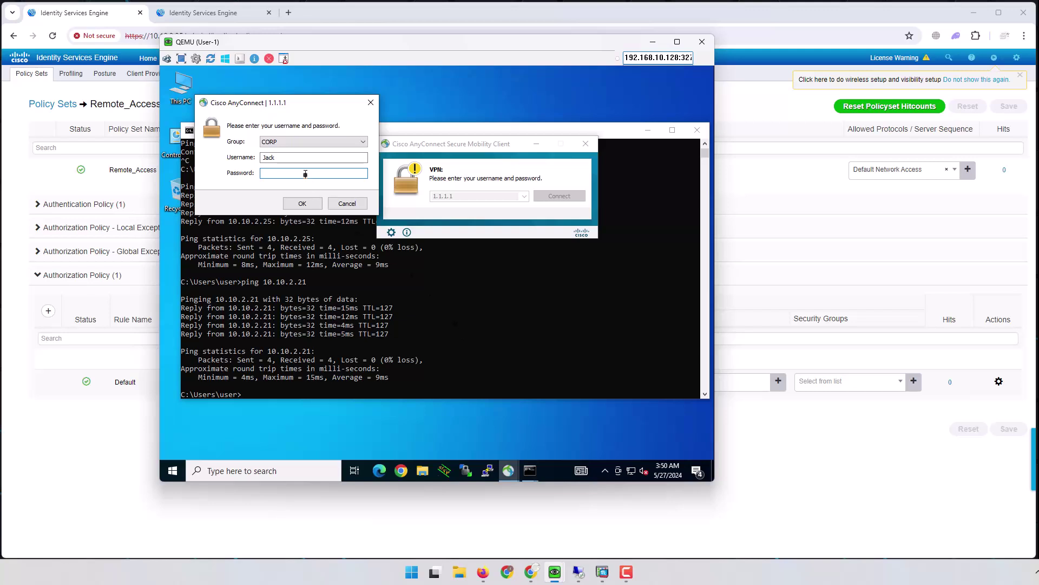
{"action": "type", "text": "*********"}
{"action": "left_click", "coordinate": [302, 203]}
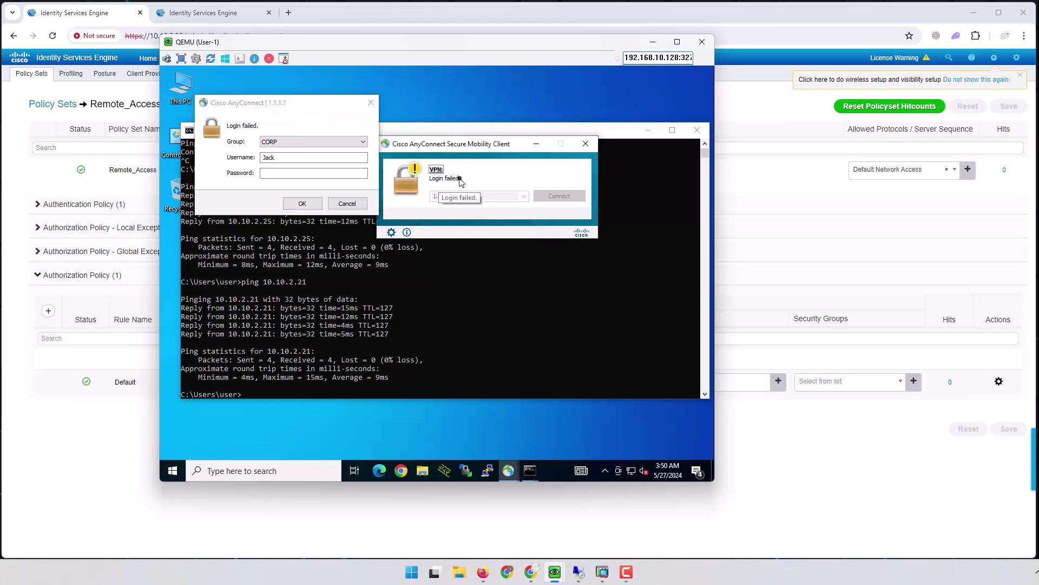
{"action": "left_click", "coordinate": [350, 23]}
{"action": "left_click", "coordinate": [197, 11]}
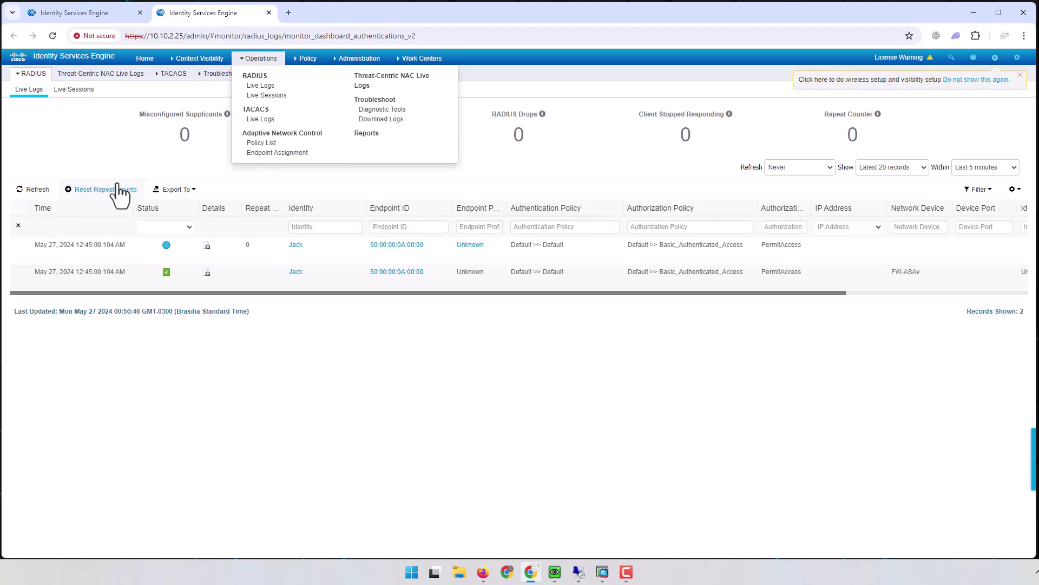
Step: Refresh Live Logs and read the failed attempt's Remote_Access >> Default DenyAccess match
{"action": "left_click", "coordinate": [35, 189]}
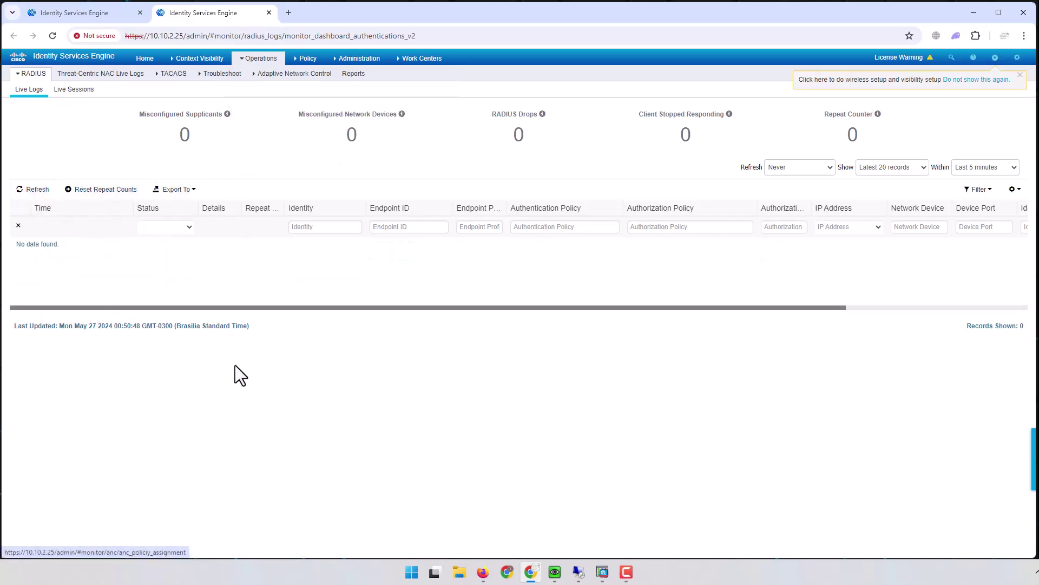
{"action": "left_click", "coordinate": [32, 190]}
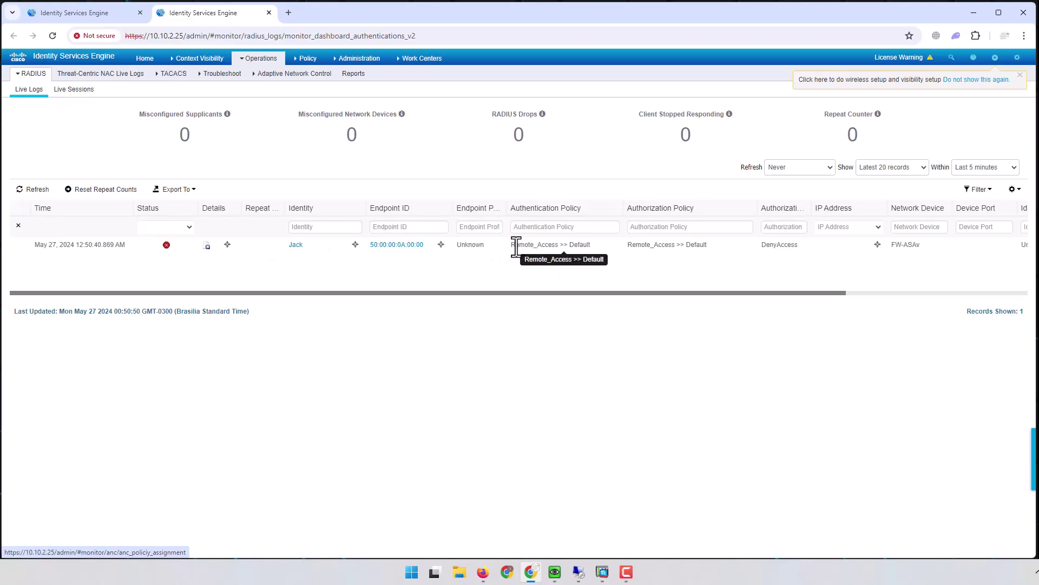
{"action": "left_click", "coordinate": [627, 245]}
{"action": "left_click_drag", "start_coordinate": [627, 246], "coordinate": [679, 246]}
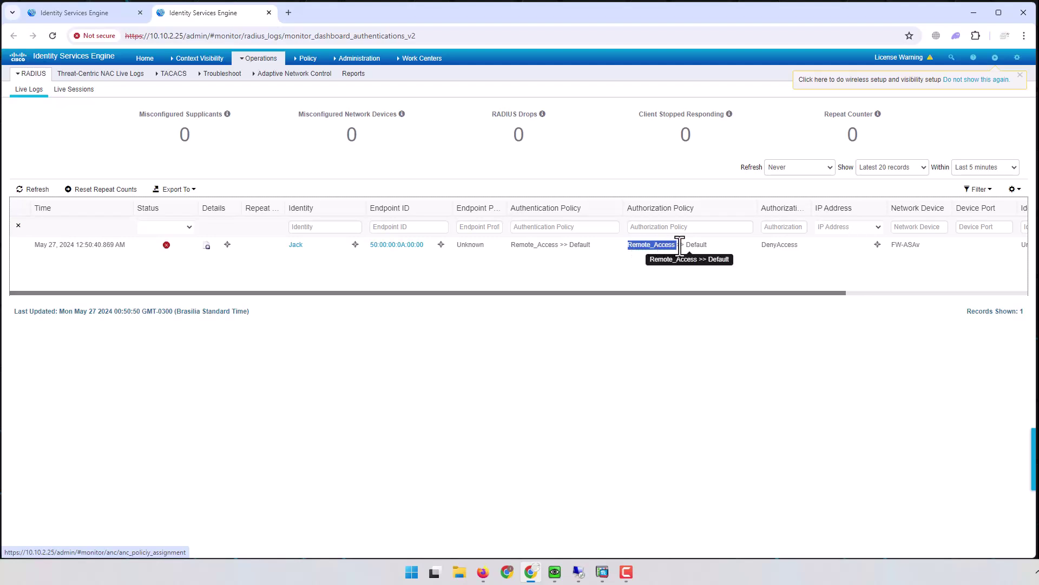
{"action": "left_click_drag", "start_coordinate": [762, 245], "coordinate": [817, 253]}
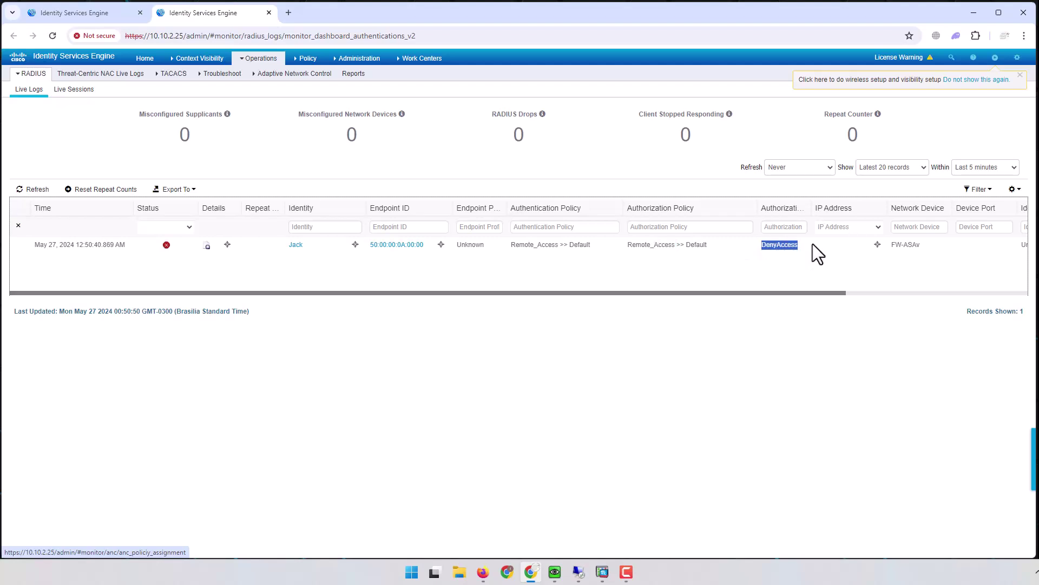
{"action": "left_click", "coordinate": [78, 16]}
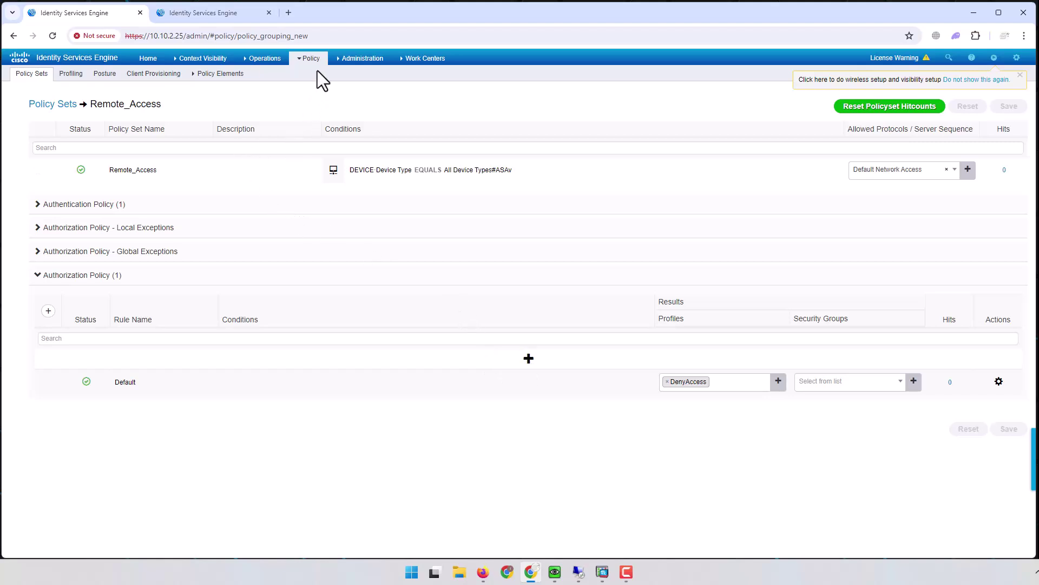
Step: Open Policy Elements Results in a new tab and go to Authorization > Downloadable ACLs
{"action": "mouse_move", "coordinate": [315, 63]}
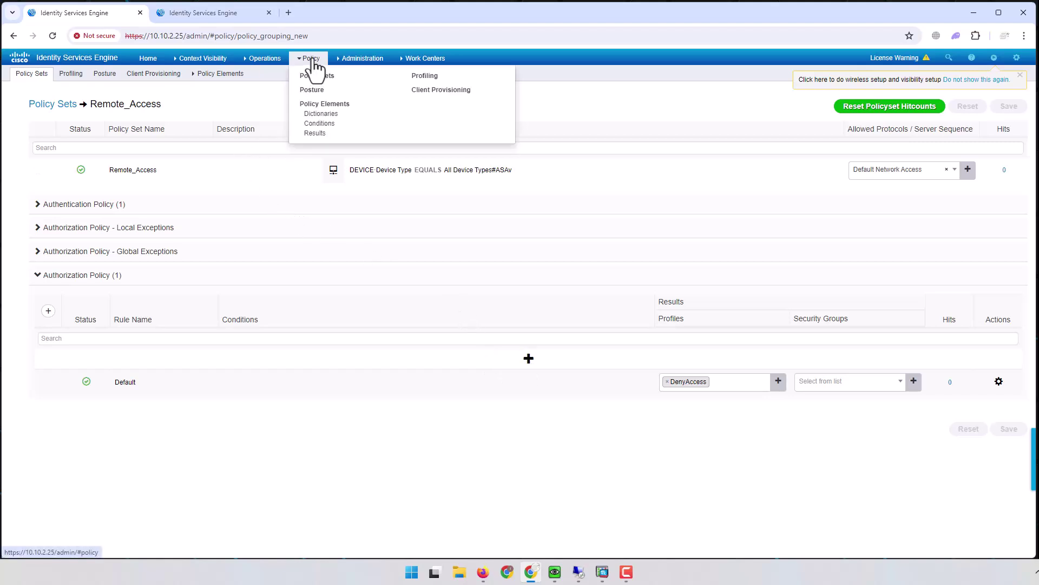
{"action": "middle_click", "coordinate": [319, 135]}
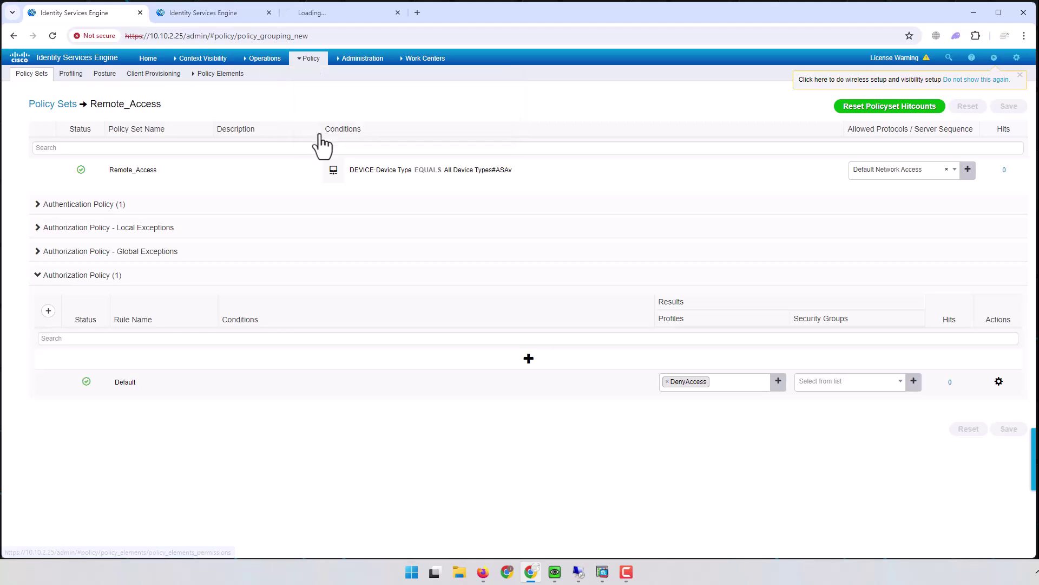
{"action": "left_click", "coordinate": [329, 13]}
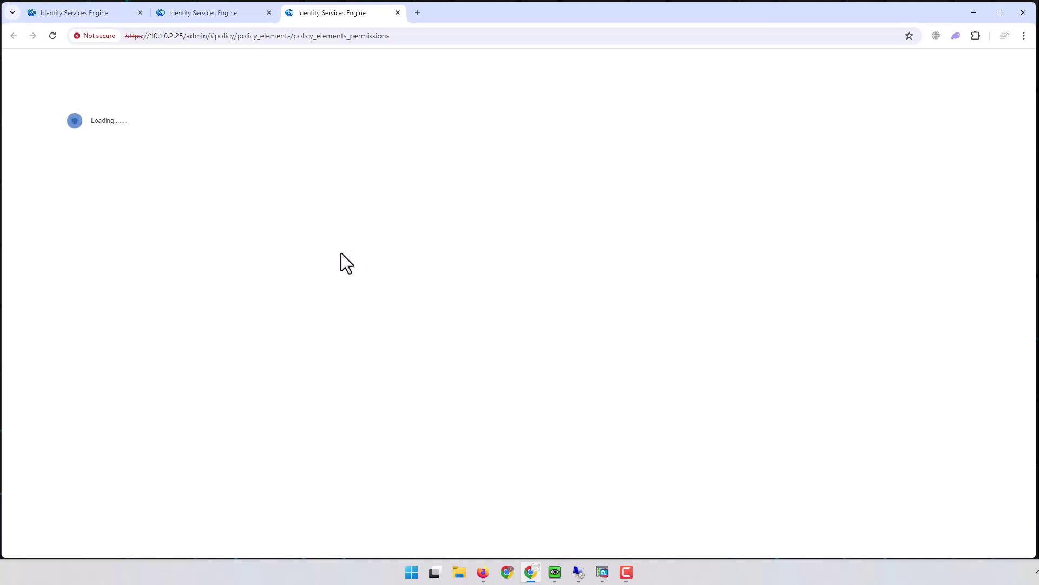
{"action": "left_click", "coordinate": [85, 15]}
{"action": "left_click", "coordinate": [311, 59]}
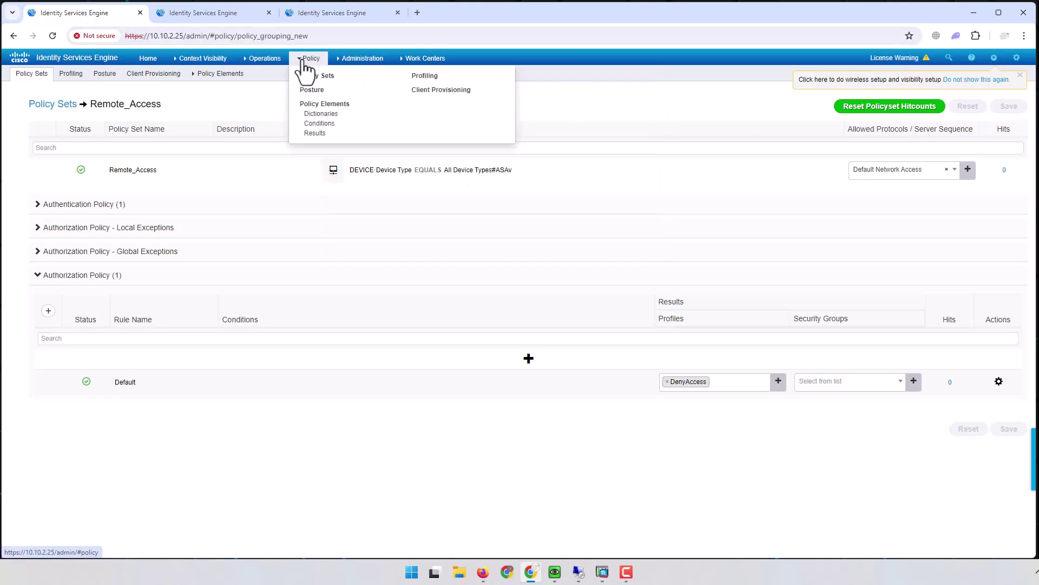
{"action": "left_click", "coordinate": [325, 16]}
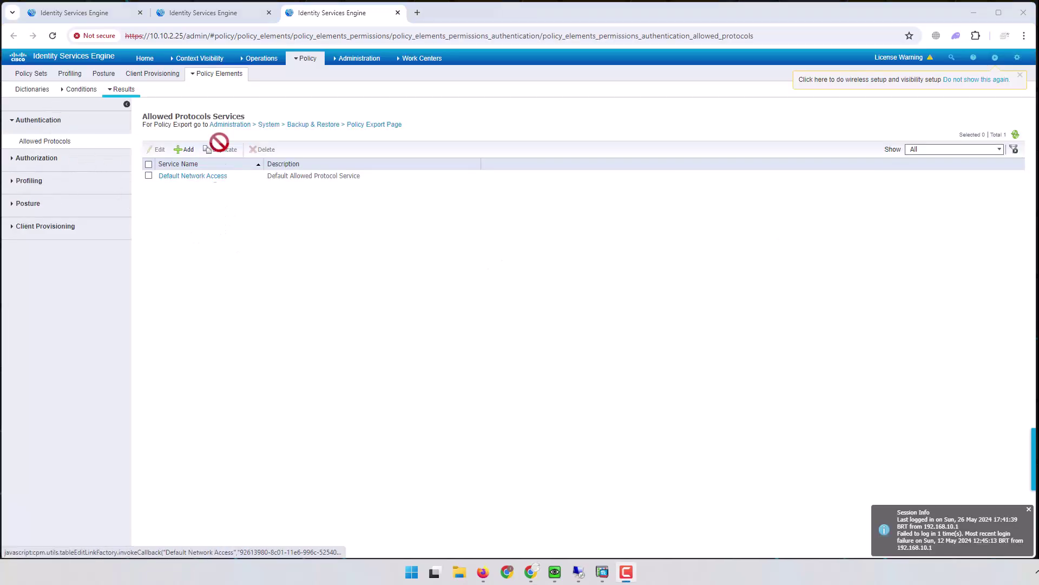
{"action": "mouse_move", "coordinate": [222, 78]}
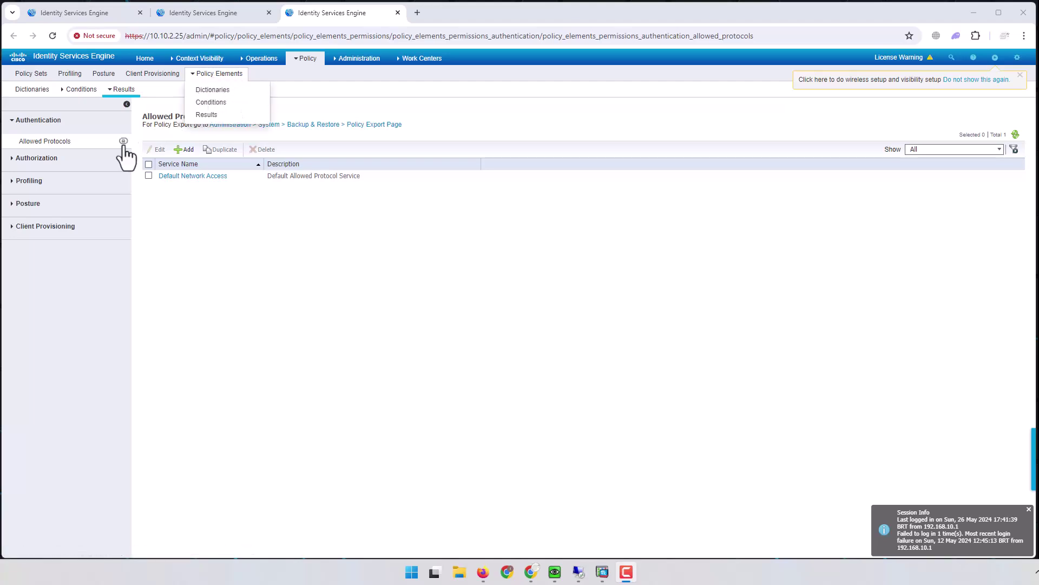
{"action": "left_click", "coordinate": [15, 158]}
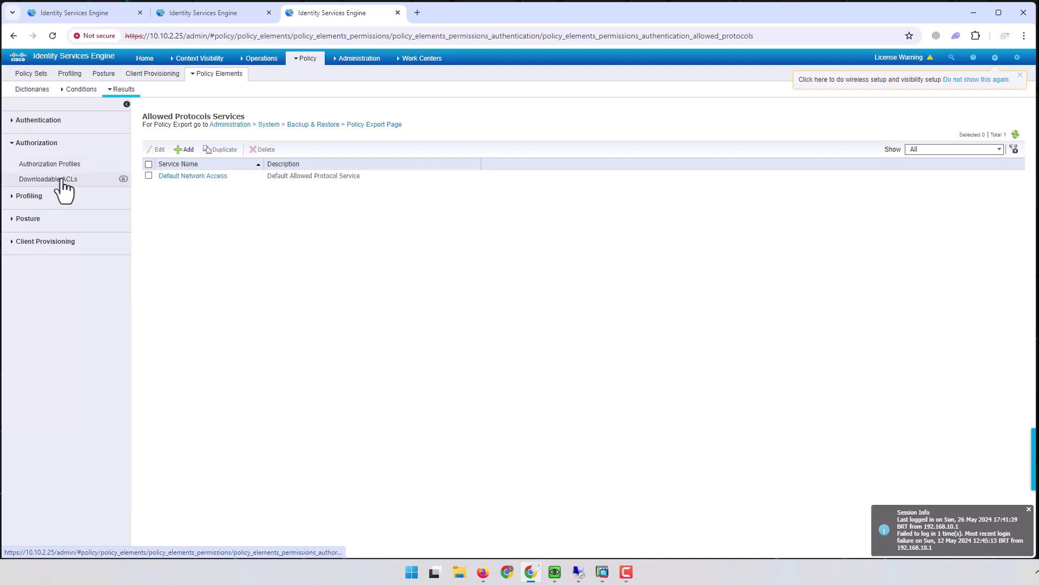
{"action": "left_click", "coordinate": [62, 180]}
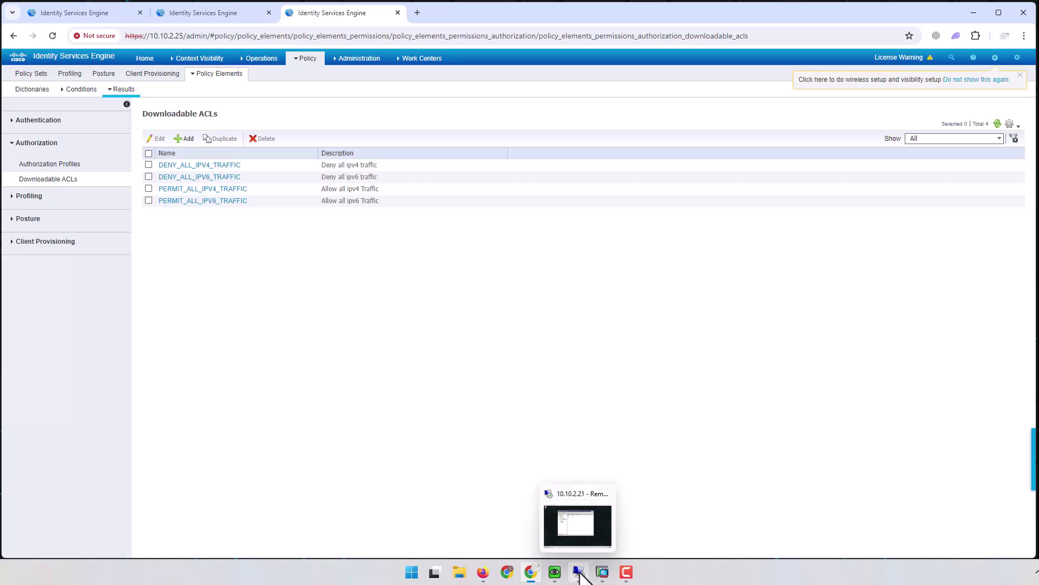
{"action": "left_click", "coordinate": [558, 575]}
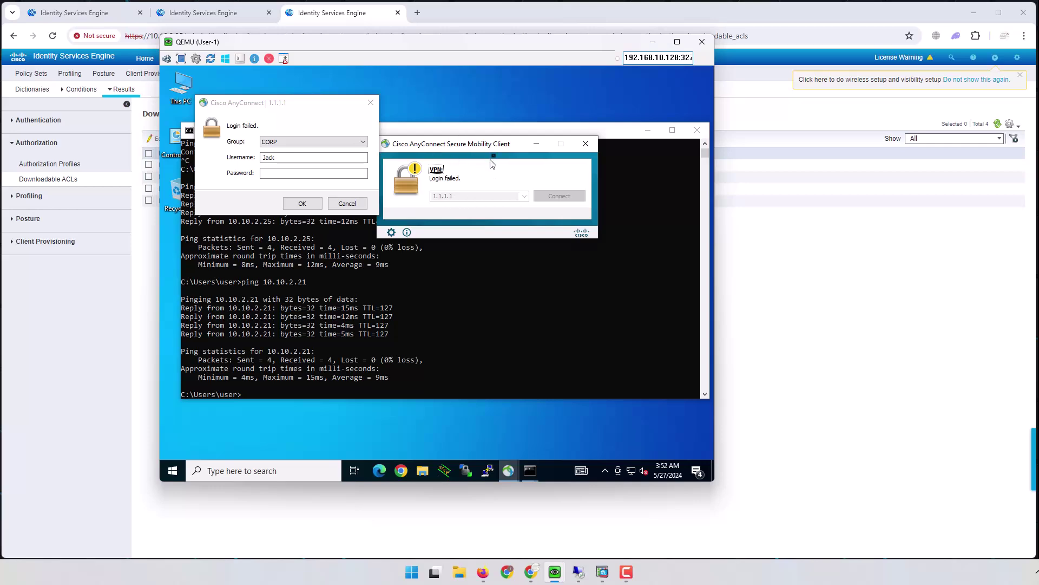
{"action": "left_click", "coordinate": [651, 43]}
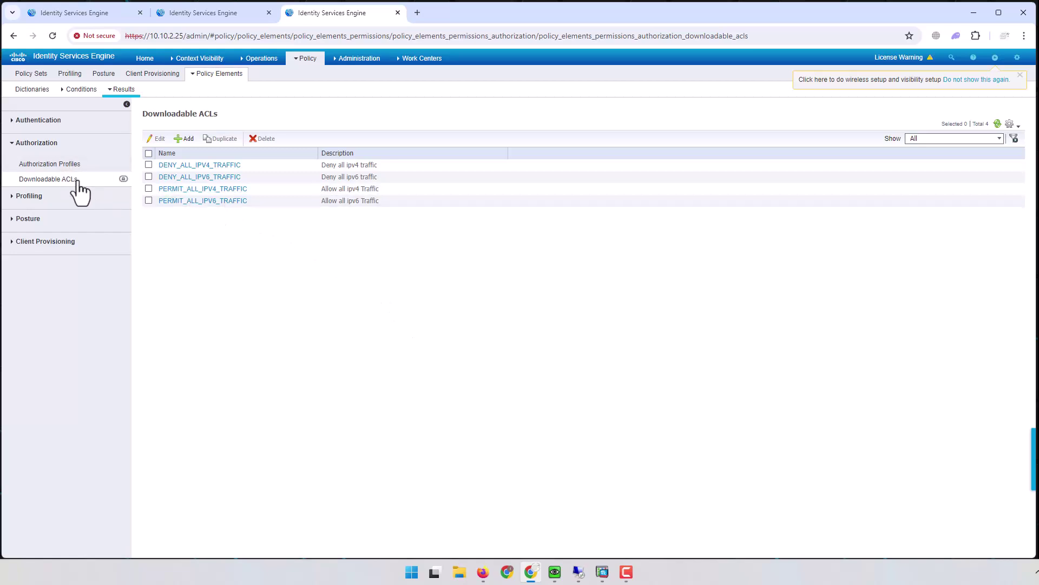
Step: Start a new downloadable ACL named ALC_IT
{"action": "left_click", "coordinate": [184, 139]}
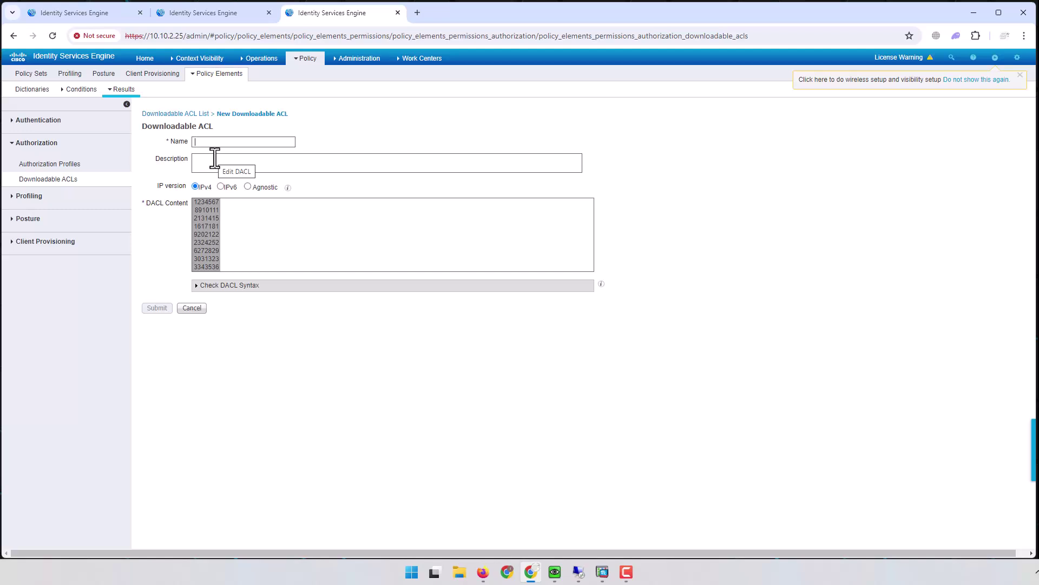
{"action": "type", "text": "ALC_IT"}
{"action": "left_click", "coordinate": [245, 204]}
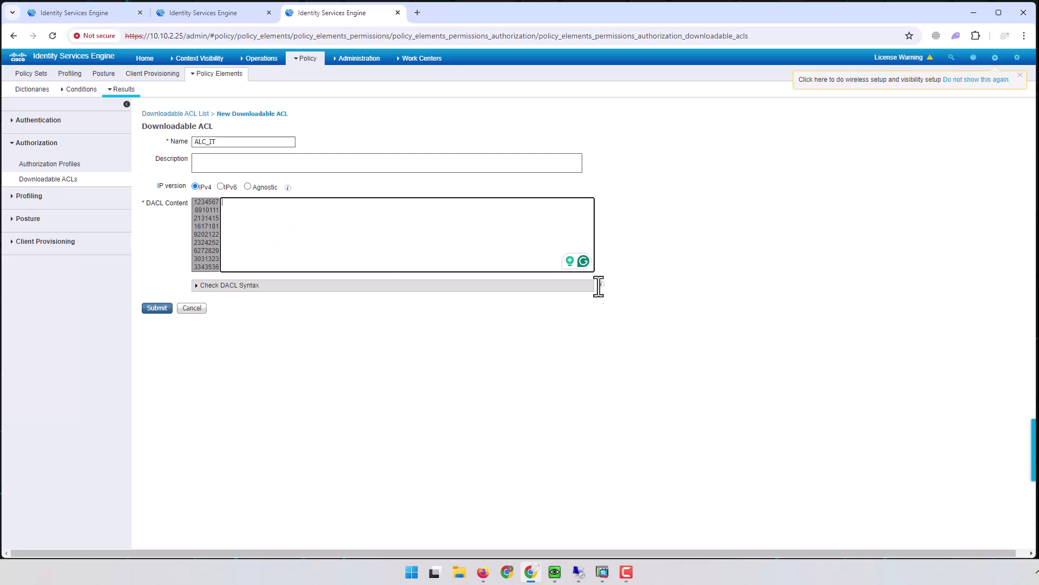
Step: Enter a misspelled permit rule for ip any 10.10.0.0 255.255.0.0; submitting fails the syntax check
{"action": "mouse_move", "coordinate": [602, 283]}
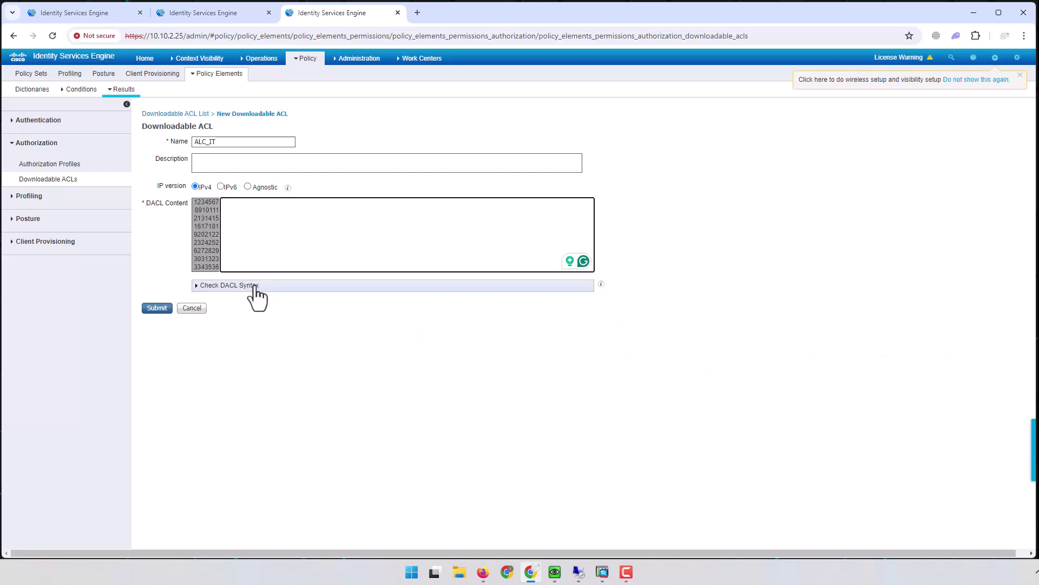
{"action": "left_click", "coordinate": [279, 231]}
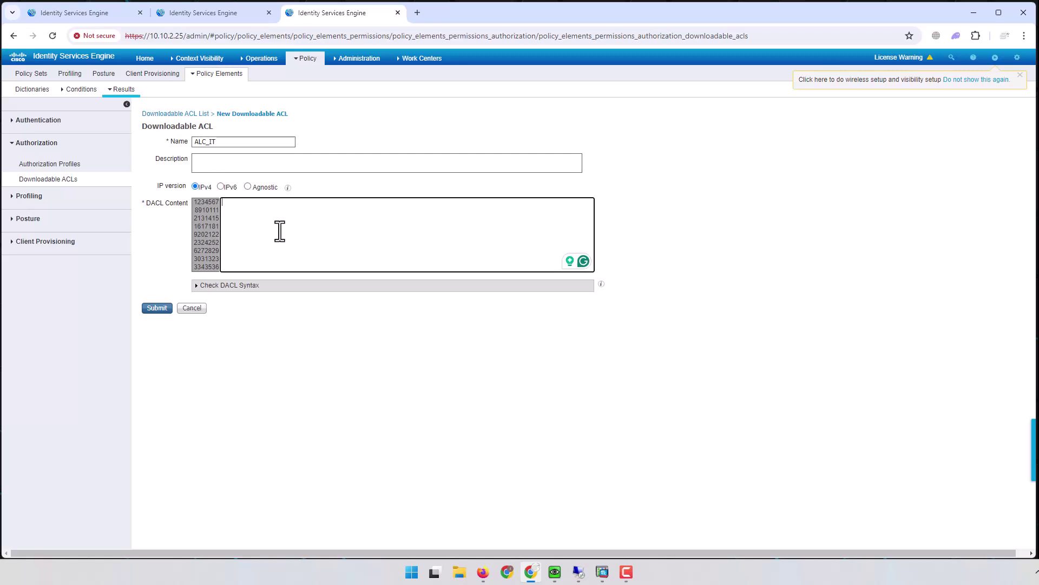
{"action": "type", "text": "pemir it ip any 10.10.0.0 255"}
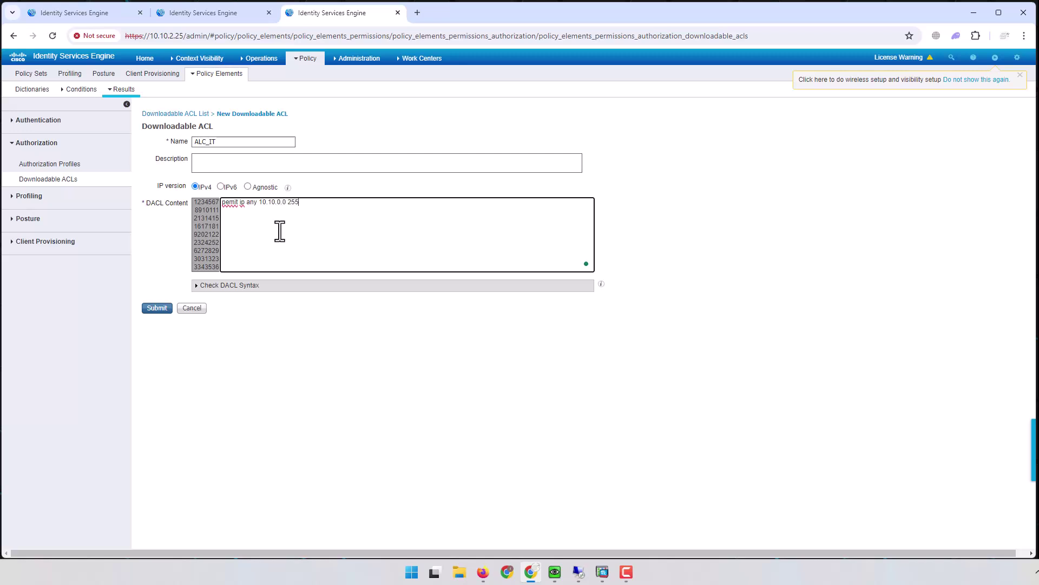
{"action": "type", "text": ".255.0.0"}
{"action": "double_click", "coordinate": [244, 204]}
{"action": "left_click", "coordinate": [345, 203]}
{"action": "left_click", "coordinate": [157, 308]}
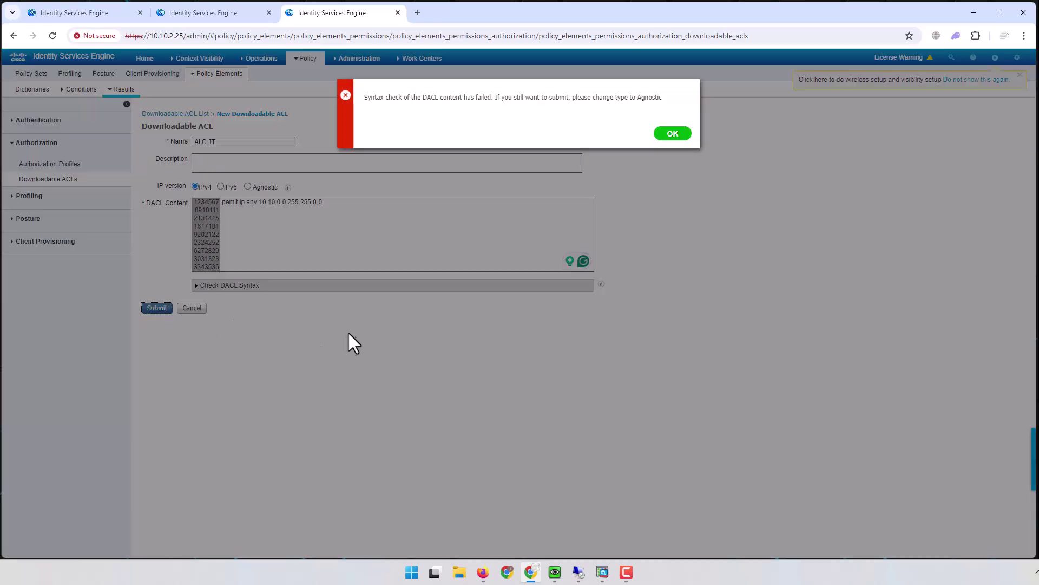
Step: Correct 'pemit' to 'permit', recheck the DACL syntax successfully, and submit ALC_IT
{"action": "left_click", "coordinate": [672, 135]}
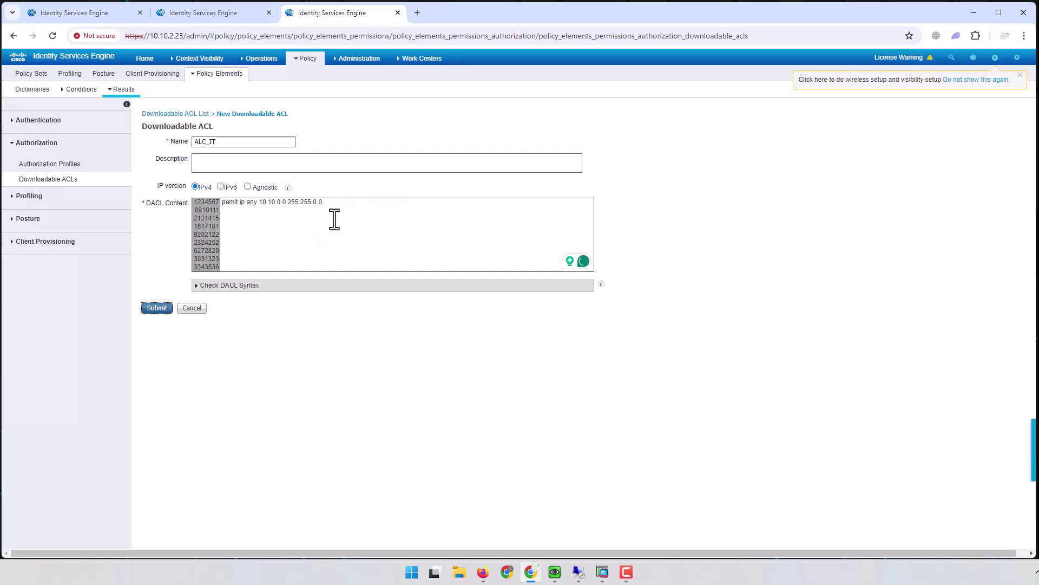
{"action": "left_click", "coordinate": [228, 287]}
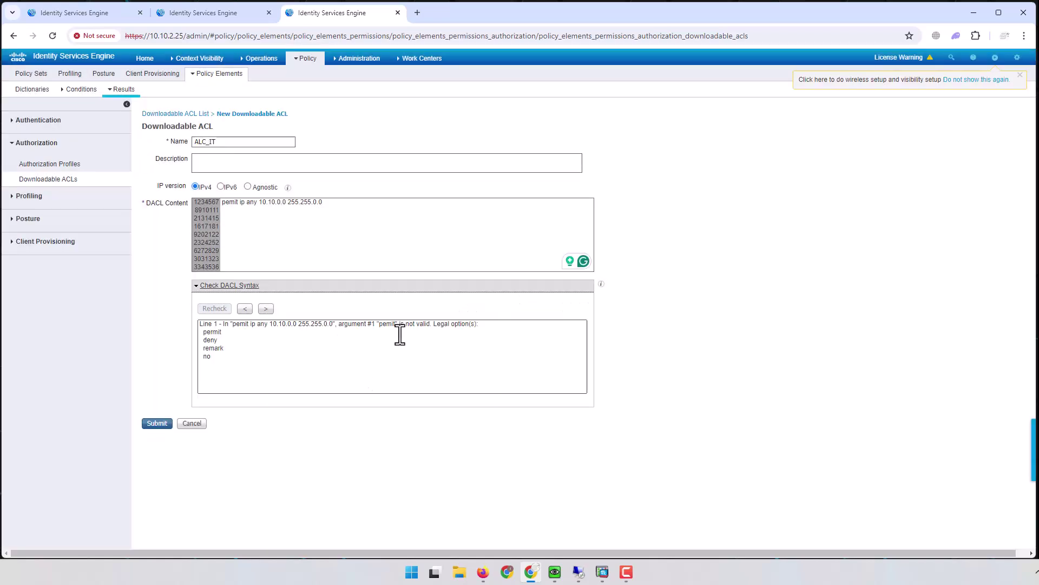
{"action": "left_click", "coordinate": [236, 202]}
{"action": "key", "text": "Left"}
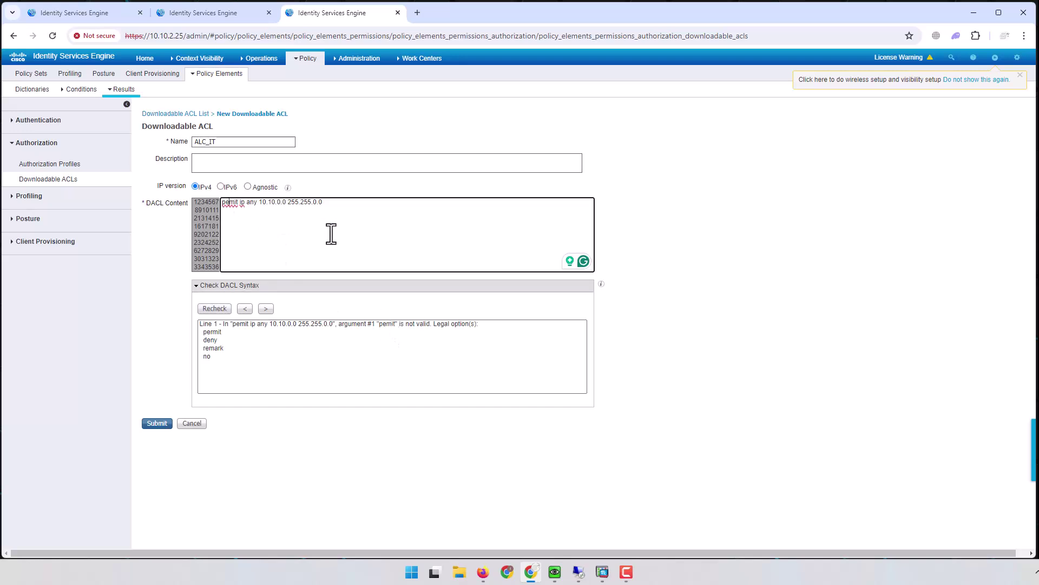
{"action": "type", "text": "r"}
{"action": "left_click", "coordinate": [216, 308]}
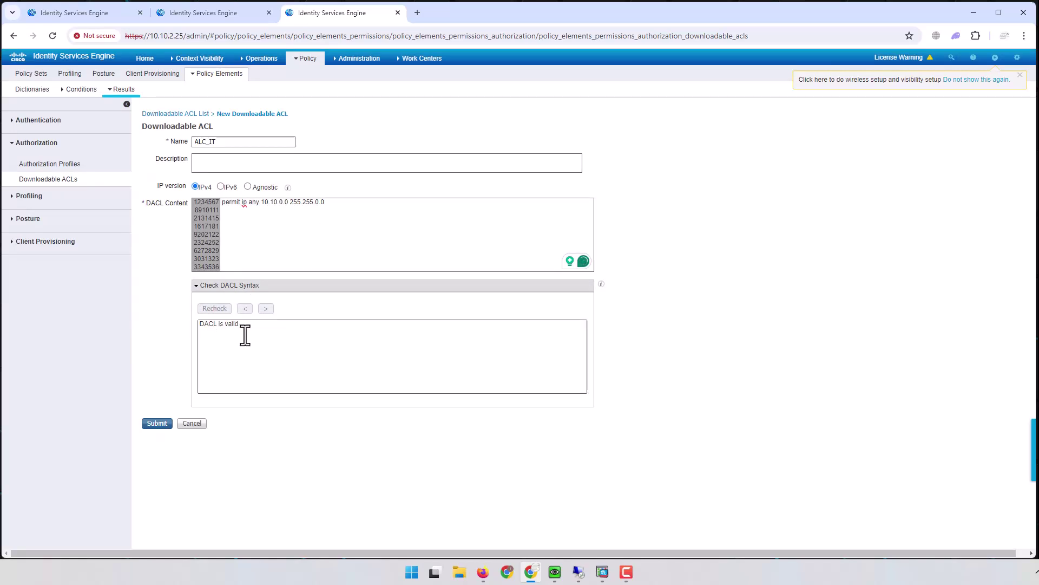
{"action": "left_click_drag", "start_coordinate": [201, 325], "coordinate": [239, 327]}
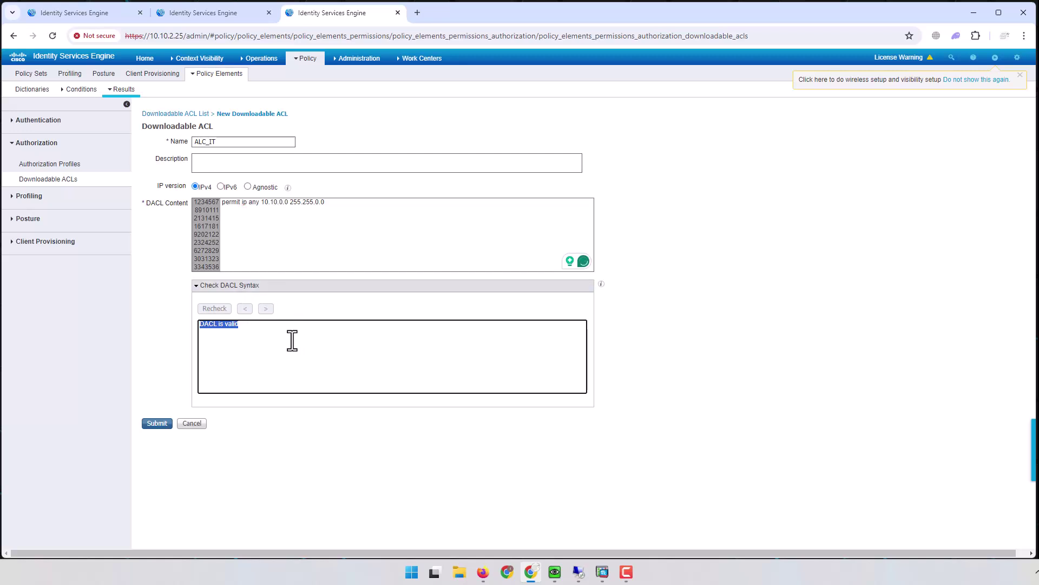
{"action": "left_click", "coordinate": [158, 424]}
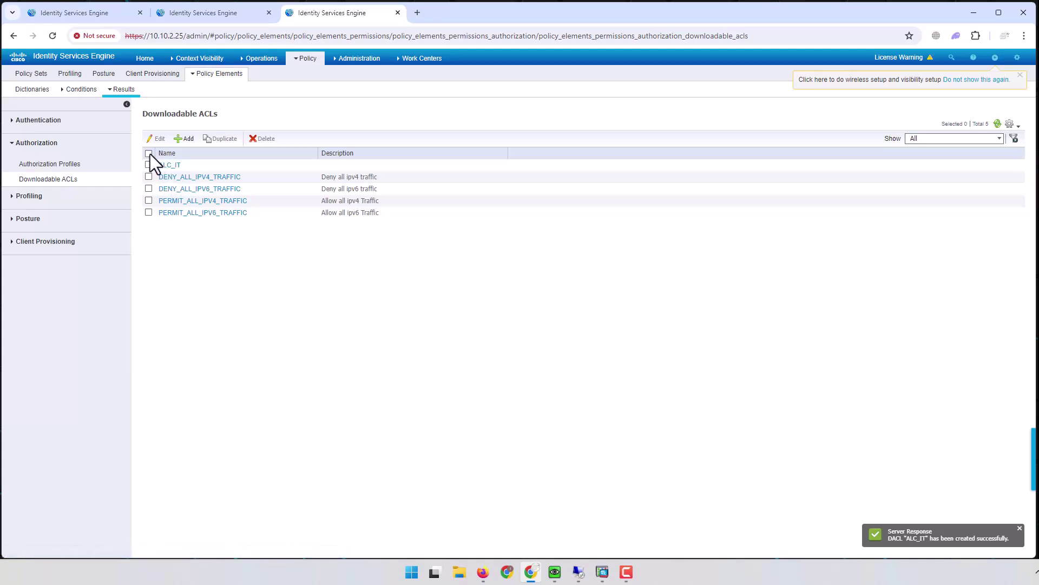
Step: Rename the downloadable ACL from ALC_IT to ACL_IT, save it, and go to Authorization Profiles
{"action": "left_click", "coordinate": [151, 164]}
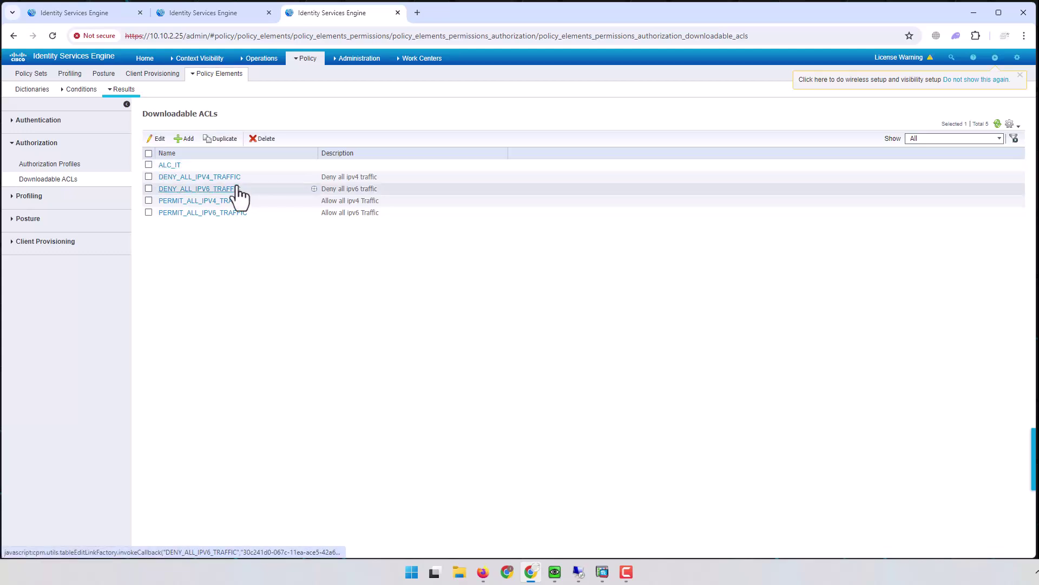
{"action": "left_click", "coordinate": [171, 165]}
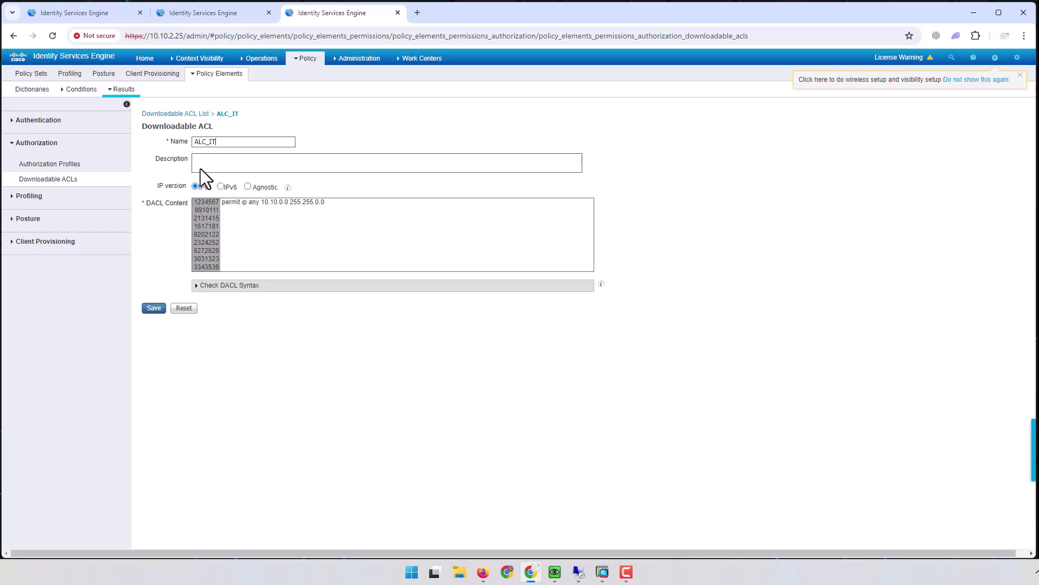
{"action": "left_click_drag", "start_coordinate": [207, 143], "coordinate": [175, 144]}
{"action": "type", "text": "A"}
{"action": "left_click", "coordinate": [153, 308]}
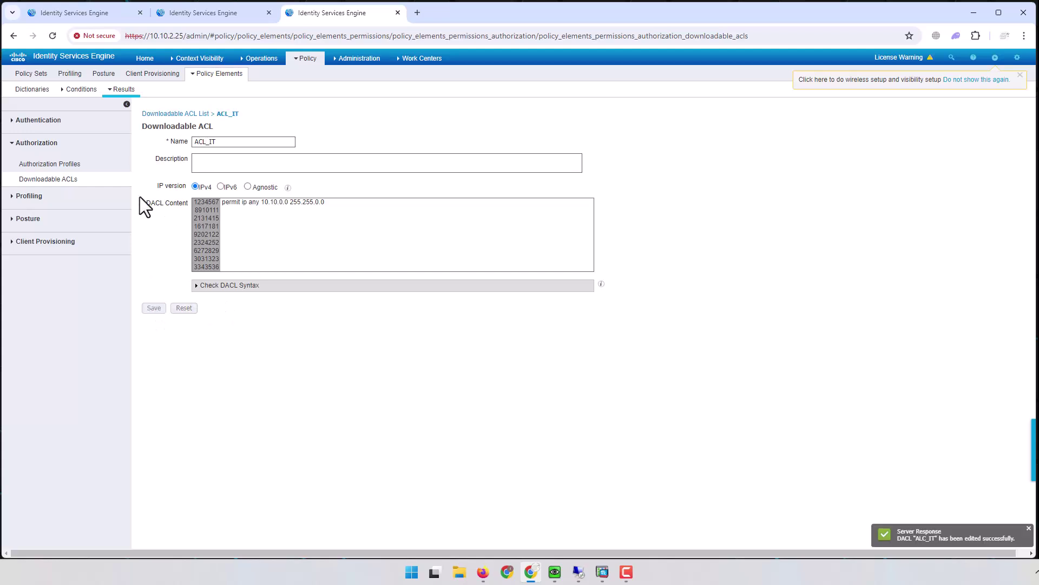
{"action": "left_click", "coordinate": [64, 165]}
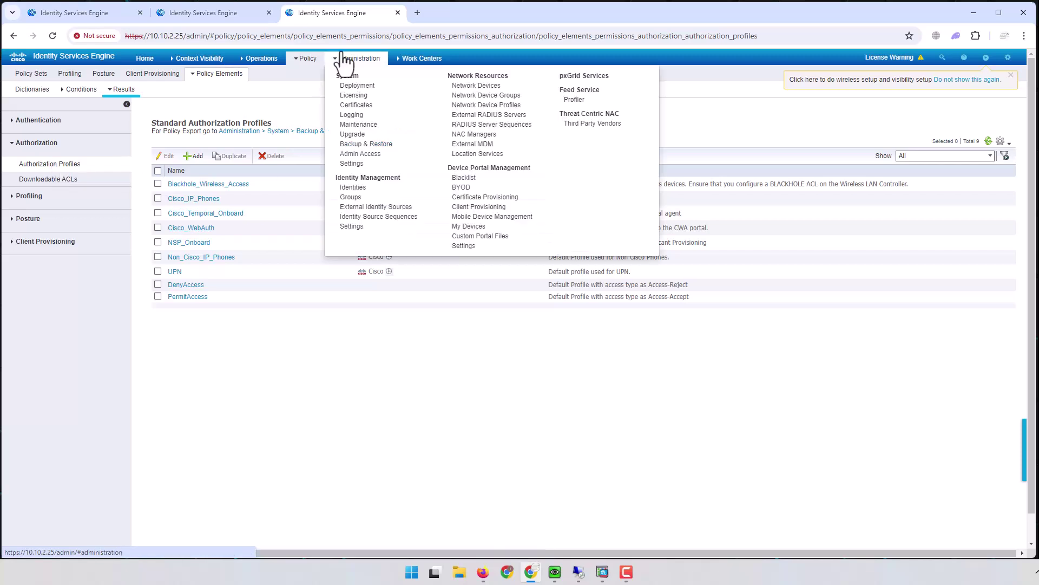
Step: Start a new authorization profile named AUTH-IT
{"action": "left_click", "coordinate": [208, 12]}
{"action": "left_click", "coordinate": [96, 13]}
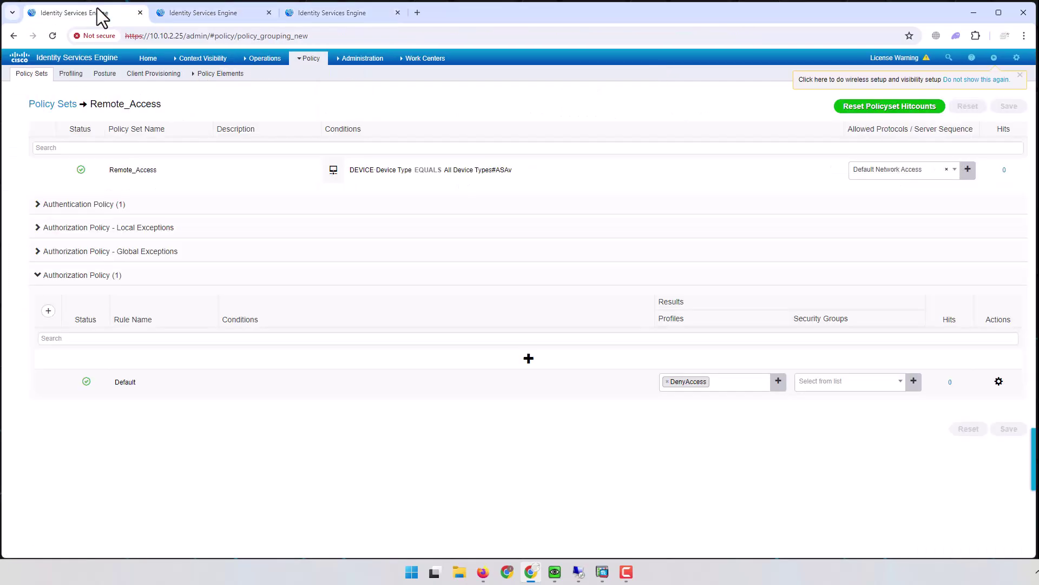
{"action": "left_click", "coordinate": [333, 13]}
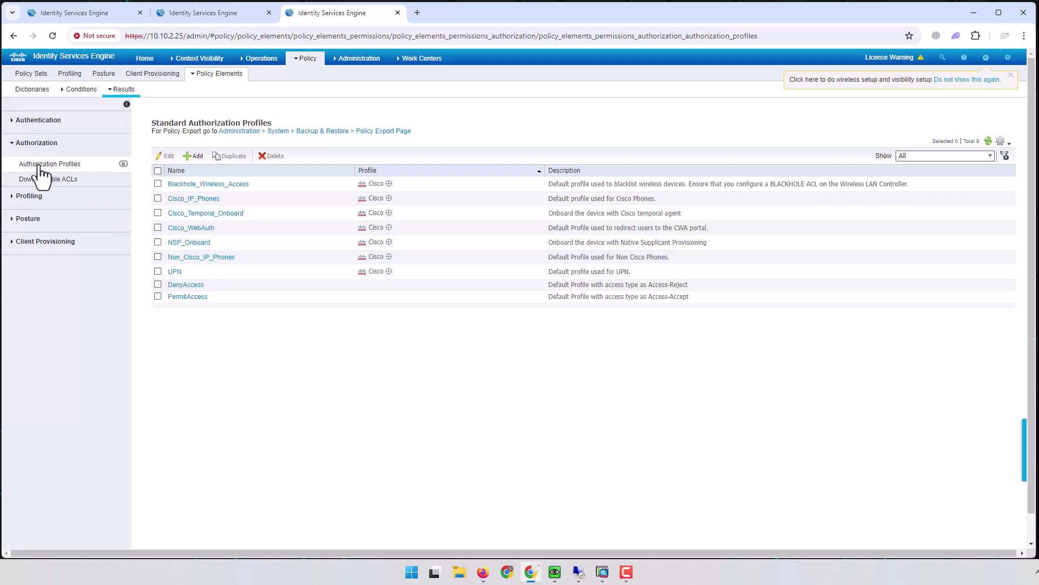
{"action": "left_click", "coordinate": [195, 156]}
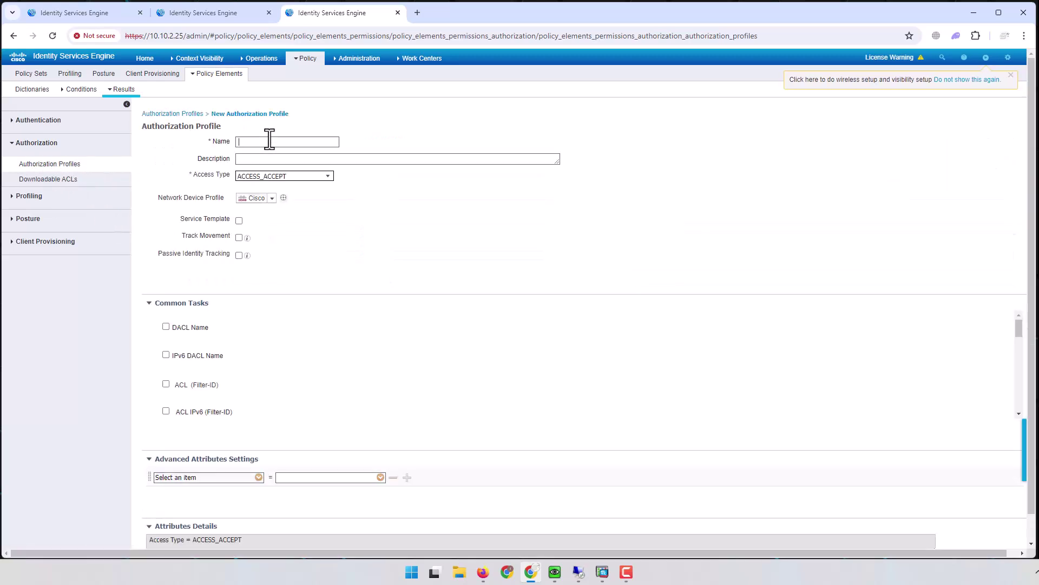
{"action": "left_click", "coordinate": [269, 141]}
{"action": "type", "text": "AUTH-IT"}
{"action": "left_click", "coordinate": [271, 161]}
Step: Attach the ACL_IT downloadable ACL to AUTH-IT, submit the profile, and return to Remote_Access
{"action": "left_click", "coordinate": [166, 327]}
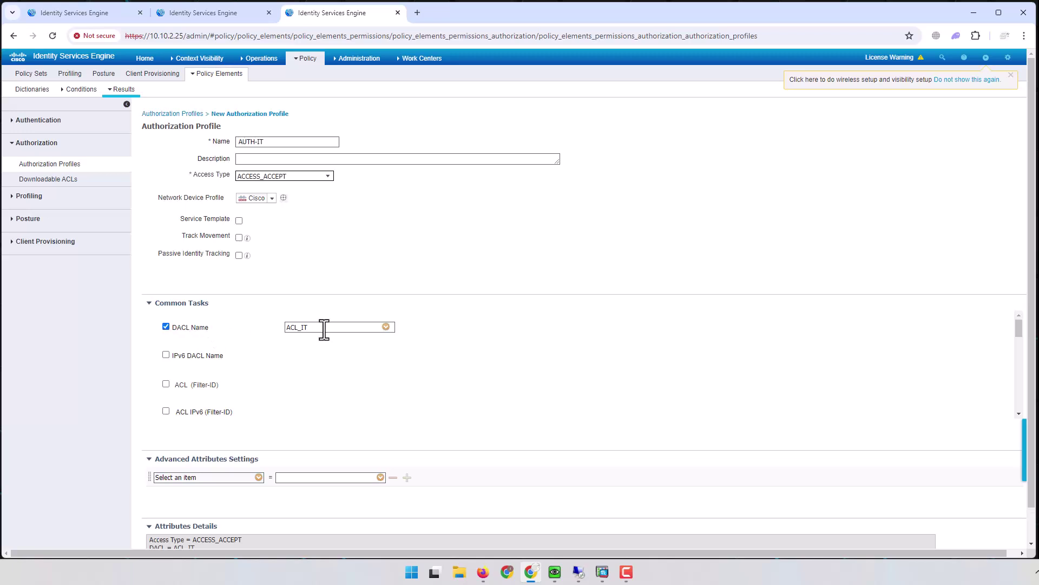
{"action": "left_click", "coordinate": [386, 327]}
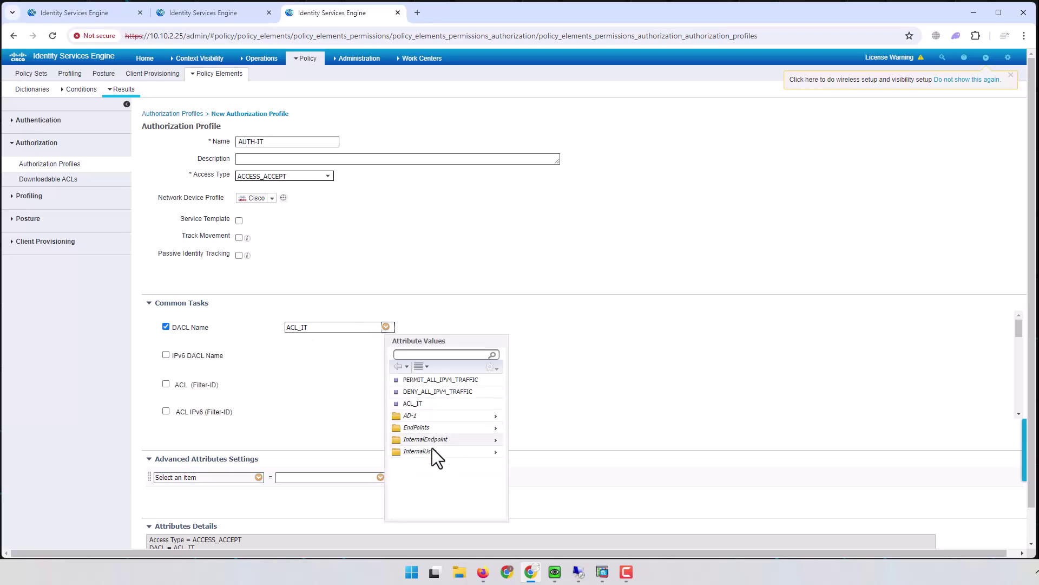
{"action": "left_click", "coordinate": [437, 354]}
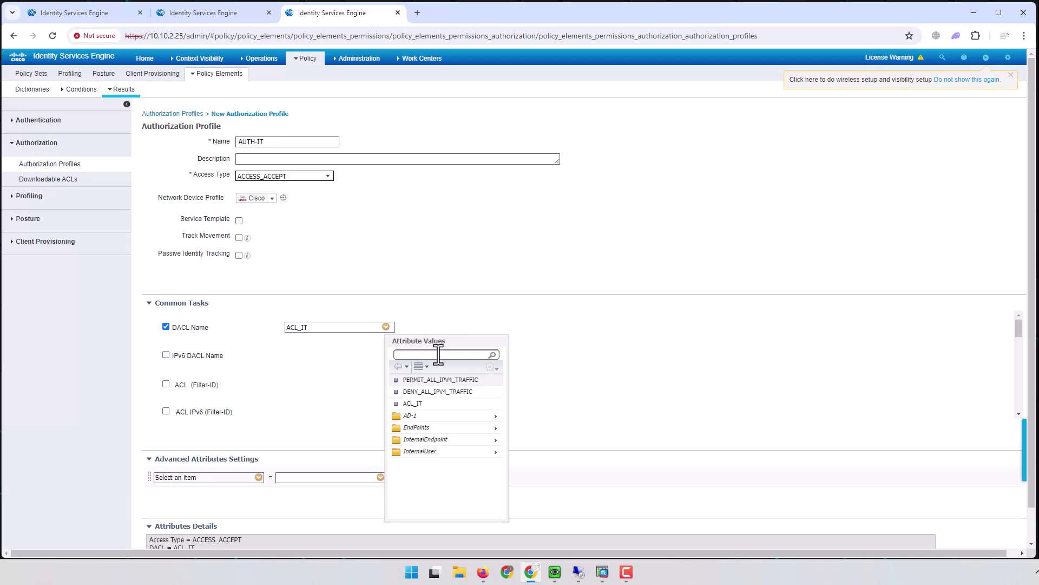
{"action": "left_click", "coordinate": [573, 347]}
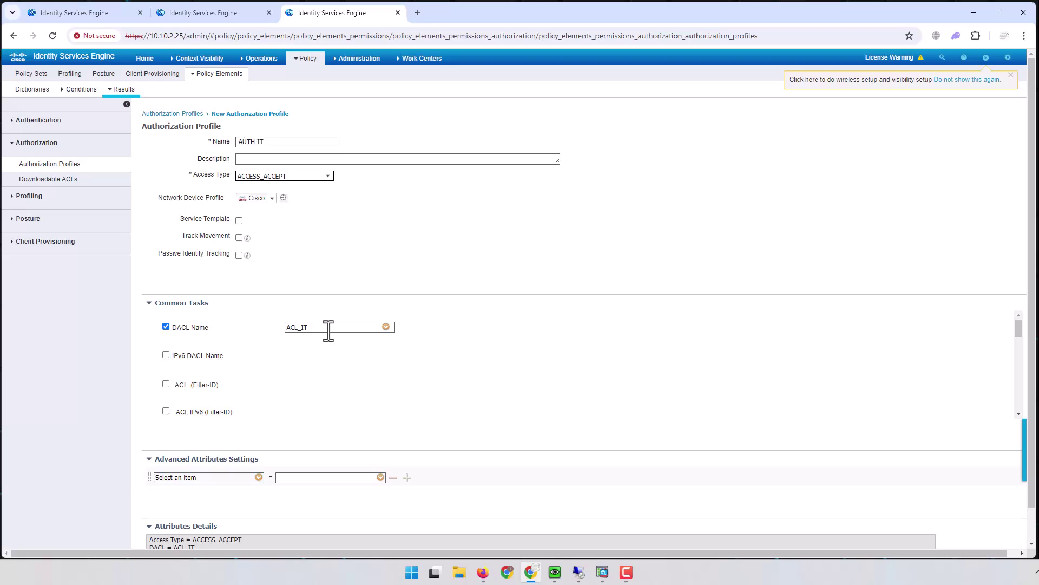
{"action": "scroll", "coordinate": [327, 333], "scroll_direction": "down", "scroll_amount": 3}
{"action": "scroll", "coordinate": [921, 406], "scroll_direction": "down", "scroll_amount": 2}
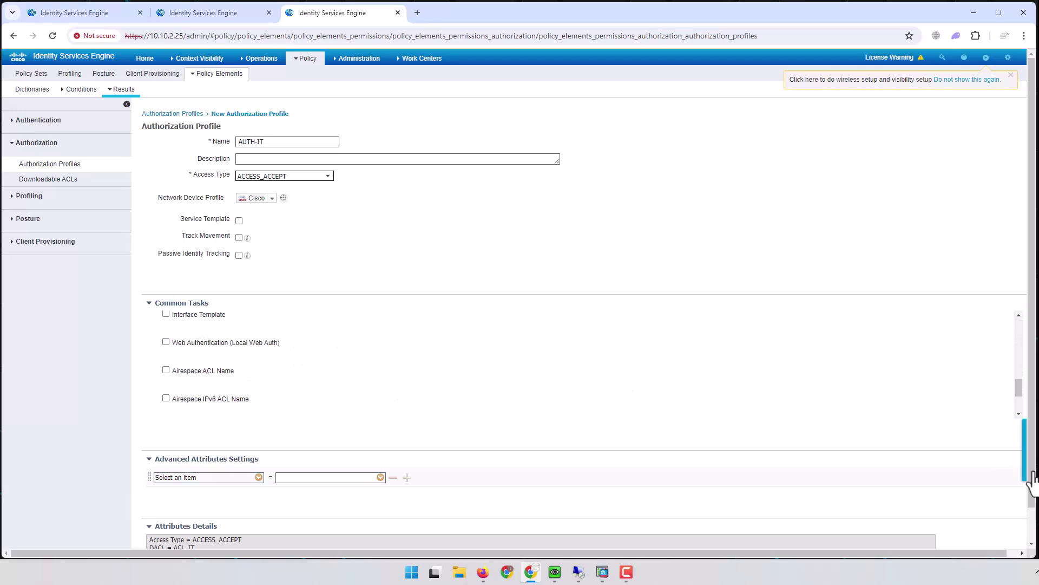
{"action": "scroll", "coordinate": [1034, 454], "scroll_direction": "down", "scroll_amount": 1}
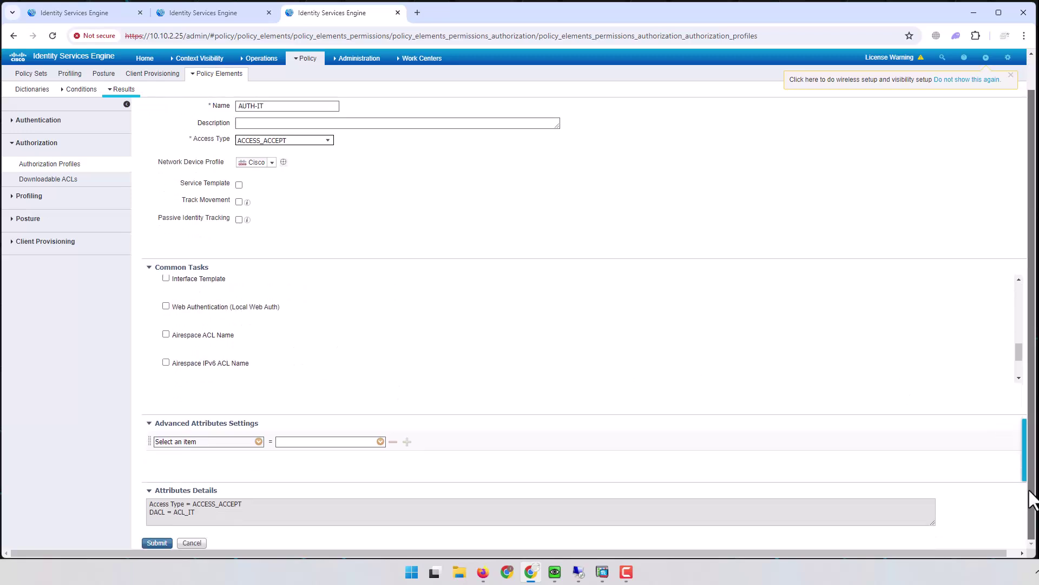
{"action": "left_click", "coordinate": [157, 543]}
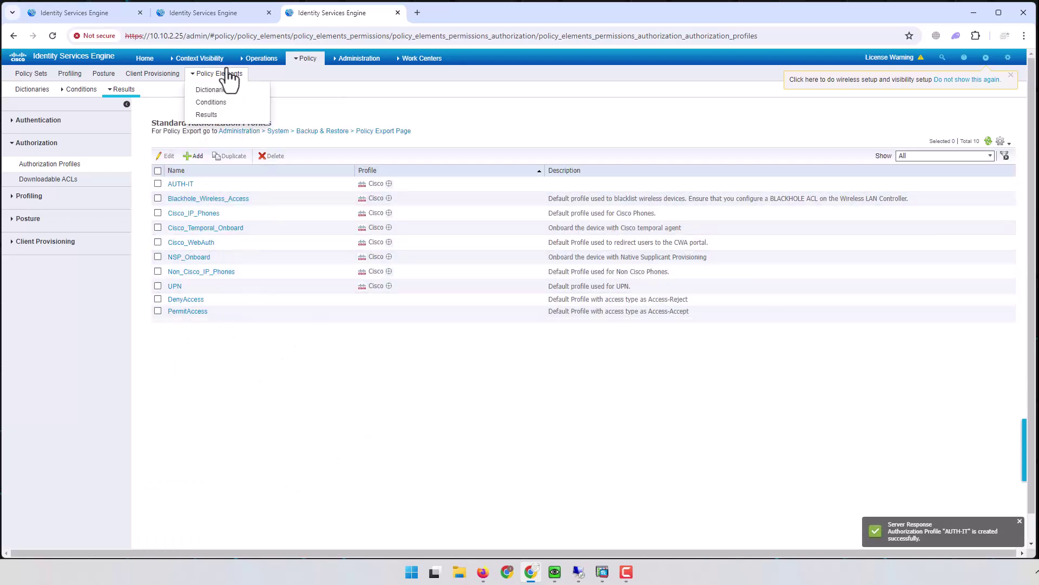
{"action": "left_click", "coordinate": [76, 12]}
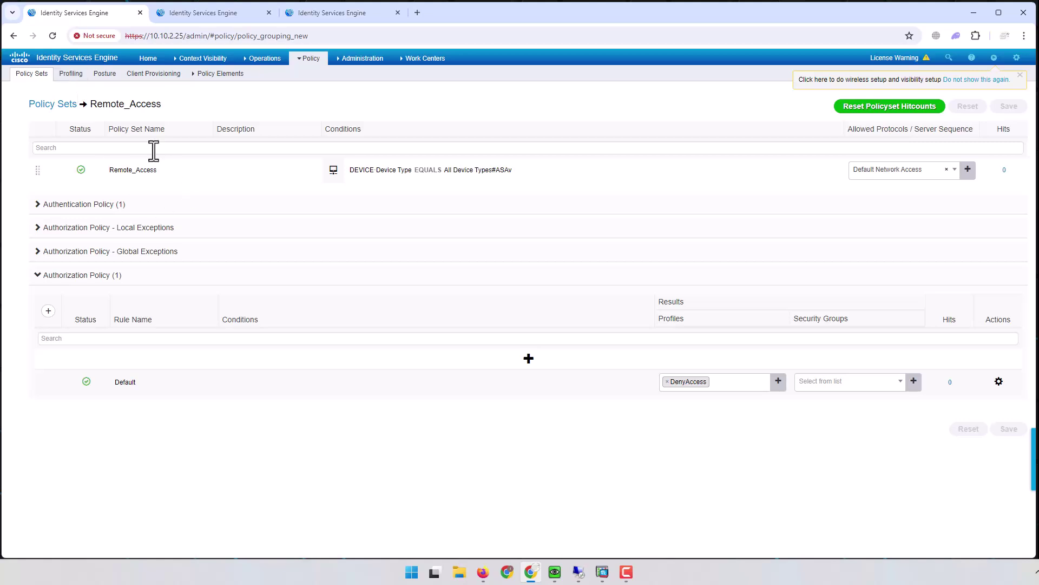
Step: Insert a new authorization rule above Default and name it POLICY_SET_IT
{"action": "left_click_drag", "start_coordinate": [91, 103], "coordinate": [159, 106]}
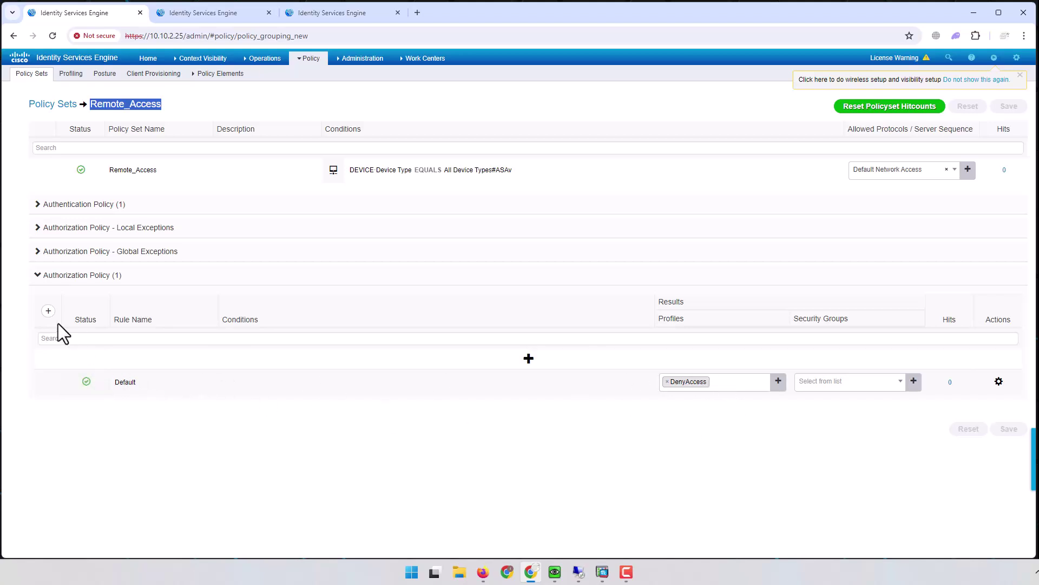
{"action": "left_click", "coordinate": [48, 311]}
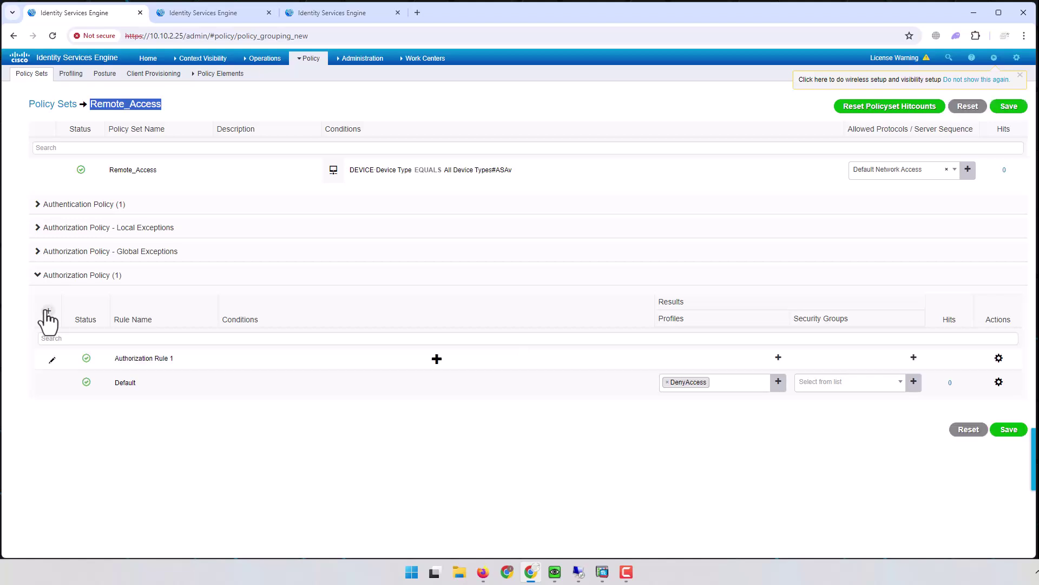
{"action": "double_click", "coordinate": [150, 360]}
{"action": "left_click", "coordinate": [186, 360], "text": "shift"}
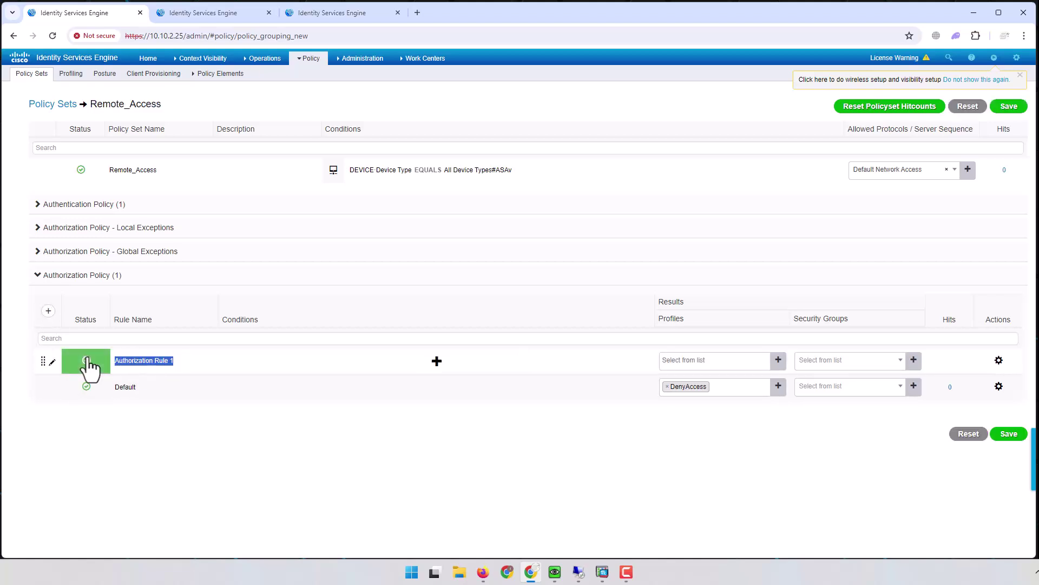
{"action": "type", "text": "POLICY_SET_IT"}
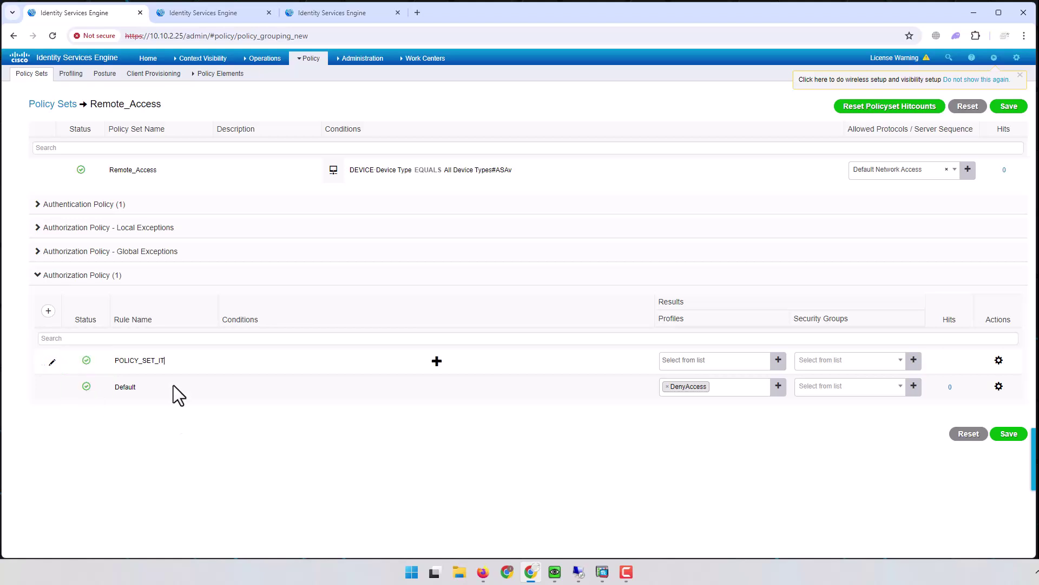
Step: Give POLICY_SET_IT the condition AD-1 ExternalGroups Equals nmz.corp.com.br/NMZ/GROUPS/IT
{"action": "left_click", "coordinate": [437, 362]}
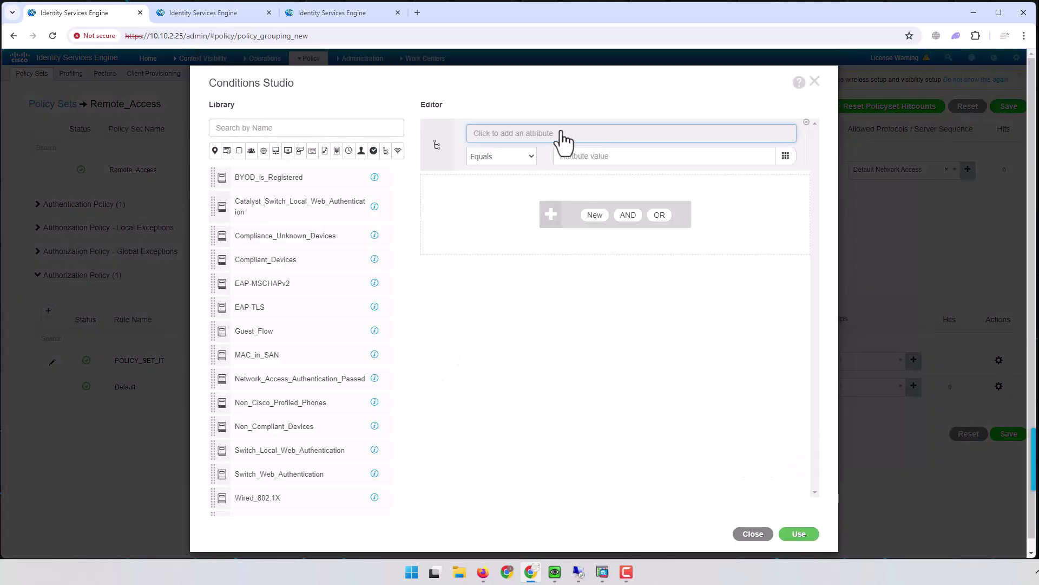
{"action": "left_click", "coordinate": [519, 135]}
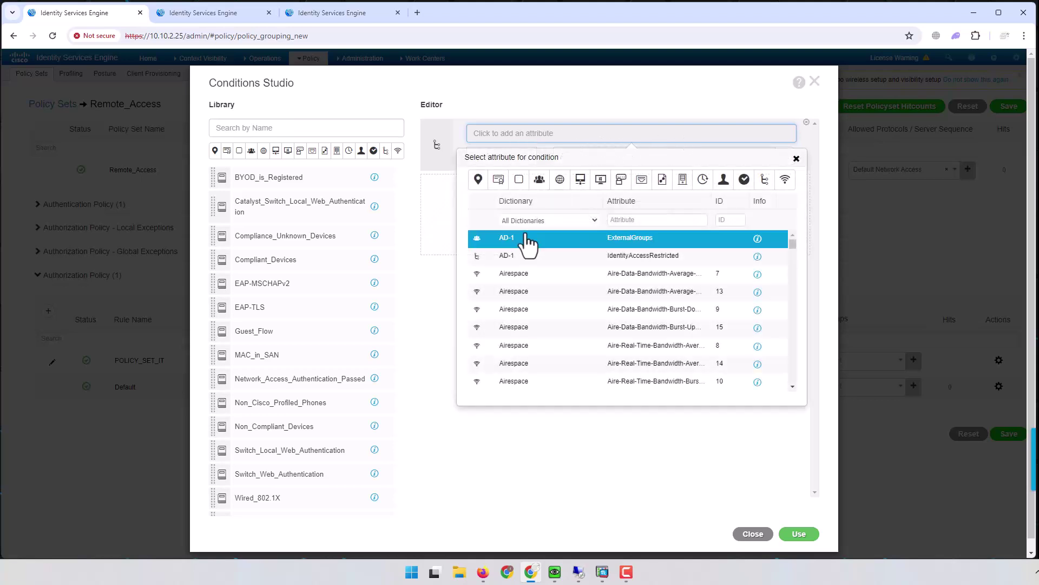
{"action": "left_click", "coordinate": [623, 243]}
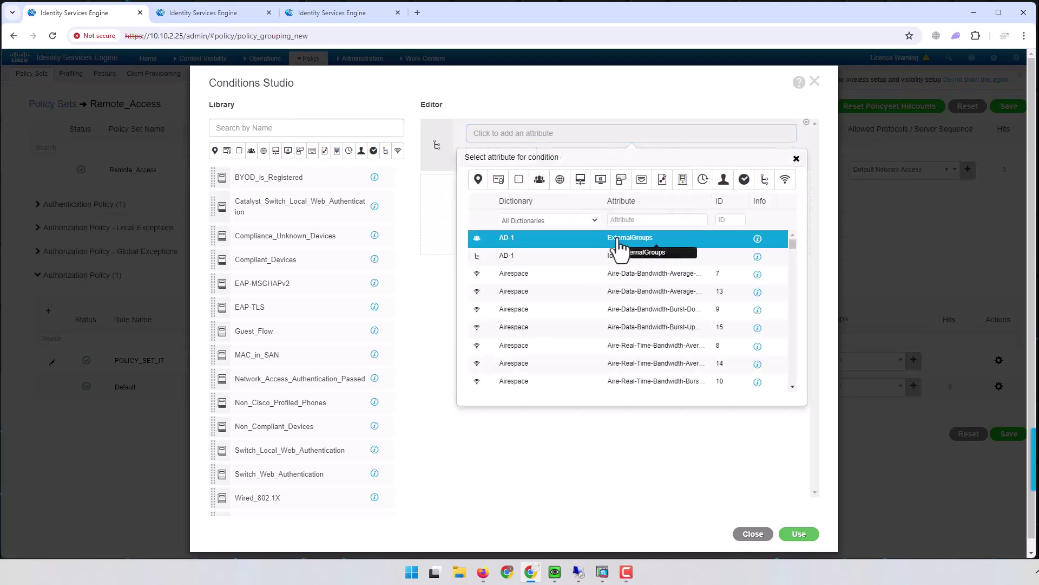
{"action": "left_click", "coordinate": [619, 161]}
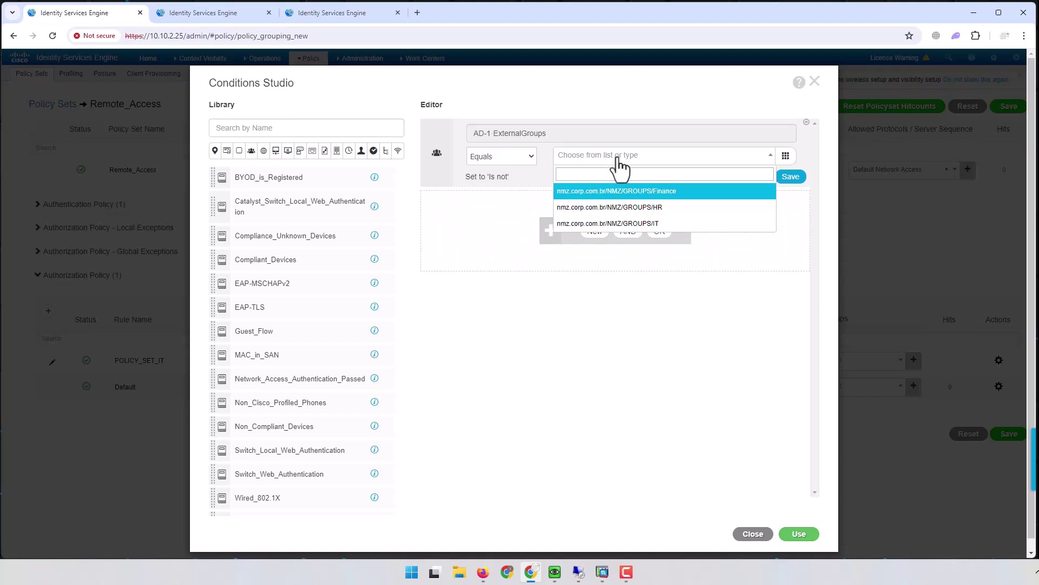
{"action": "left_click", "coordinate": [652, 224]}
{"action": "left_click", "coordinate": [680, 163]}
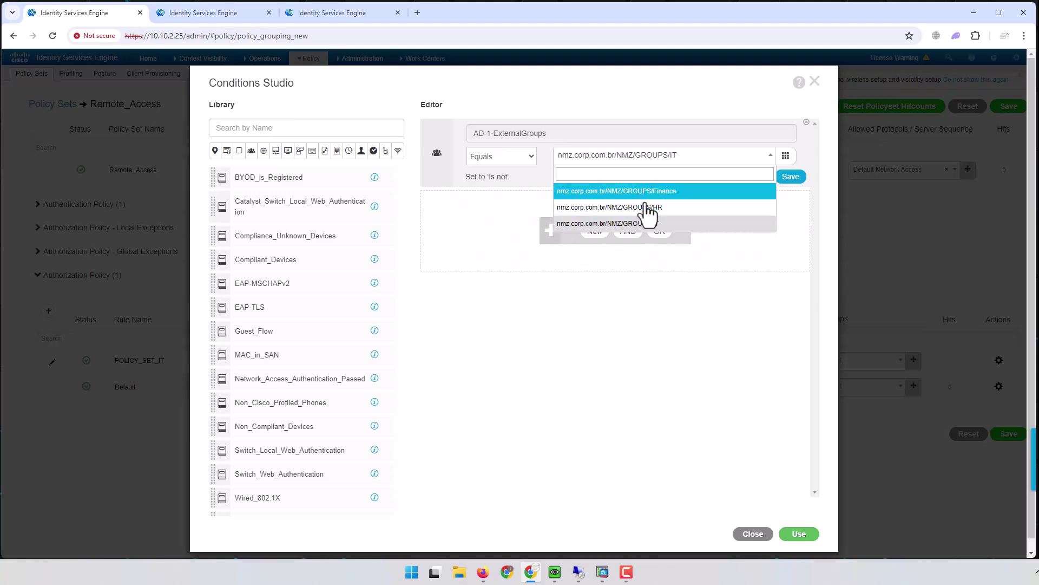
{"action": "left_click", "coordinate": [646, 225]}
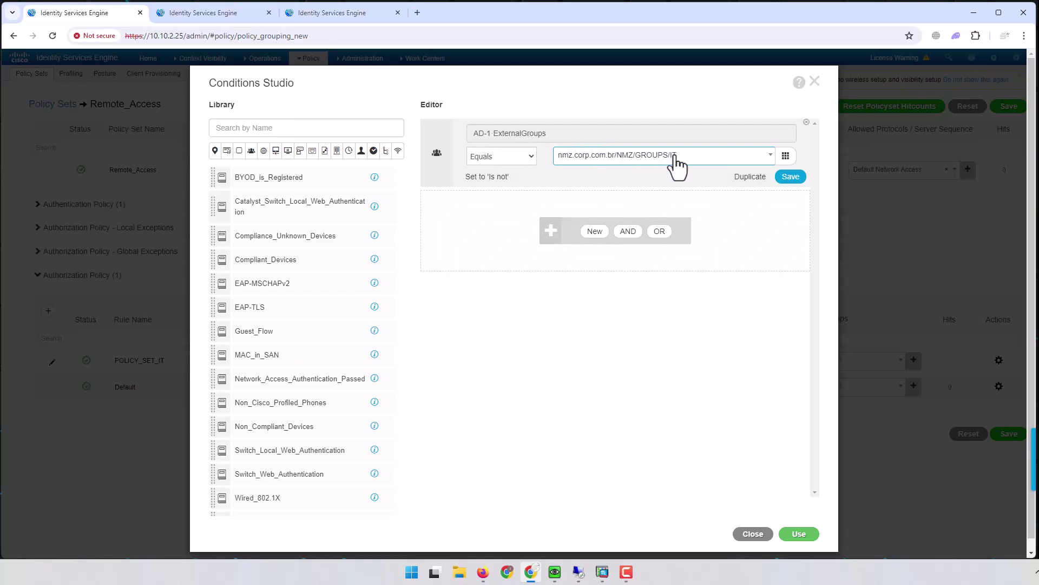
{"action": "left_click", "coordinate": [802, 534]}
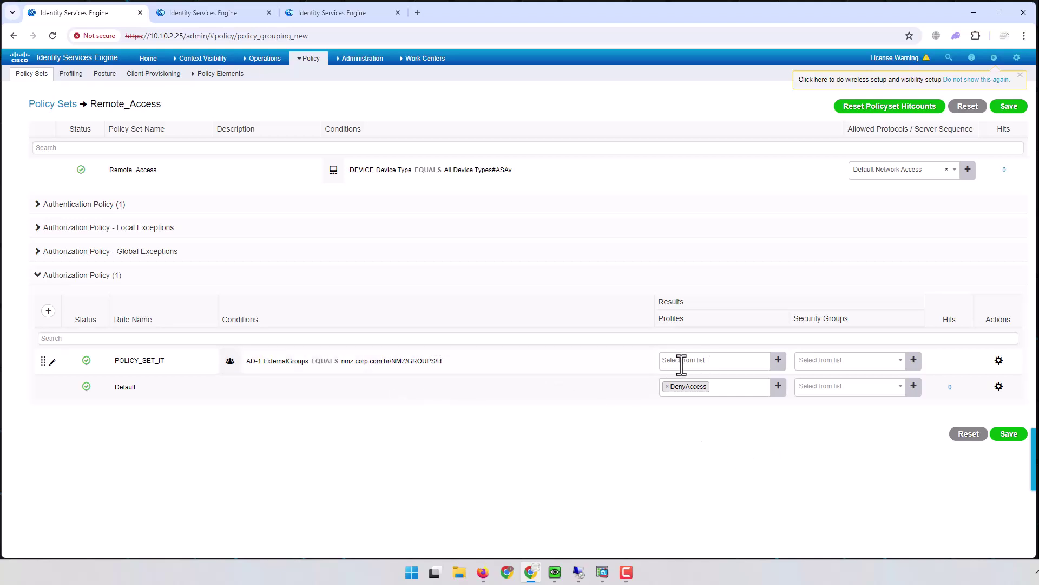
Step: Assign the AUTH-IT profile to POLICY_SET_IT, save the policy, and expand the authorization rules
{"action": "left_click", "coordinate": [763, 361]}
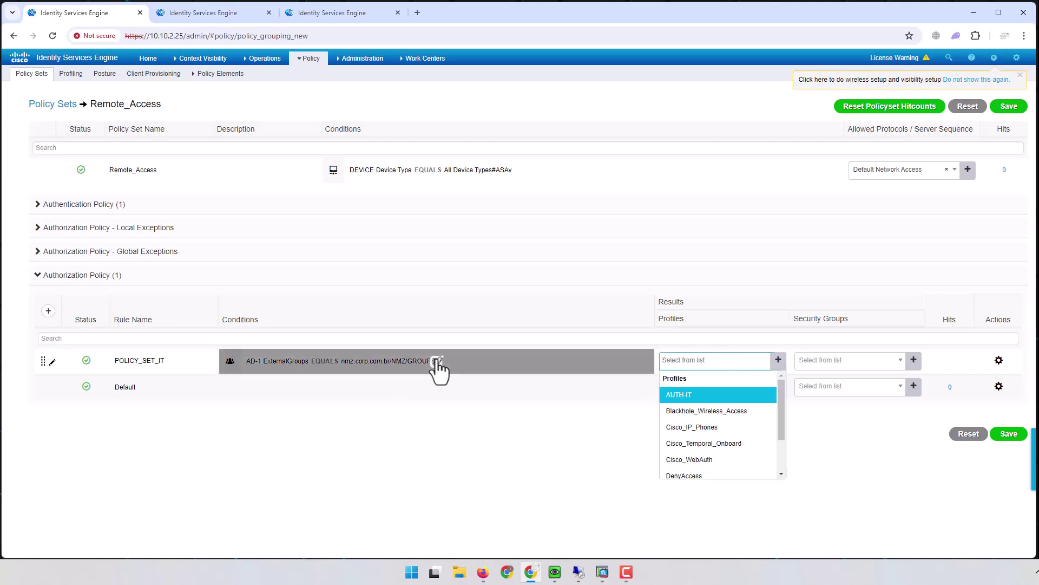
{"action": "left_click", "coordinate": [683, 396]}
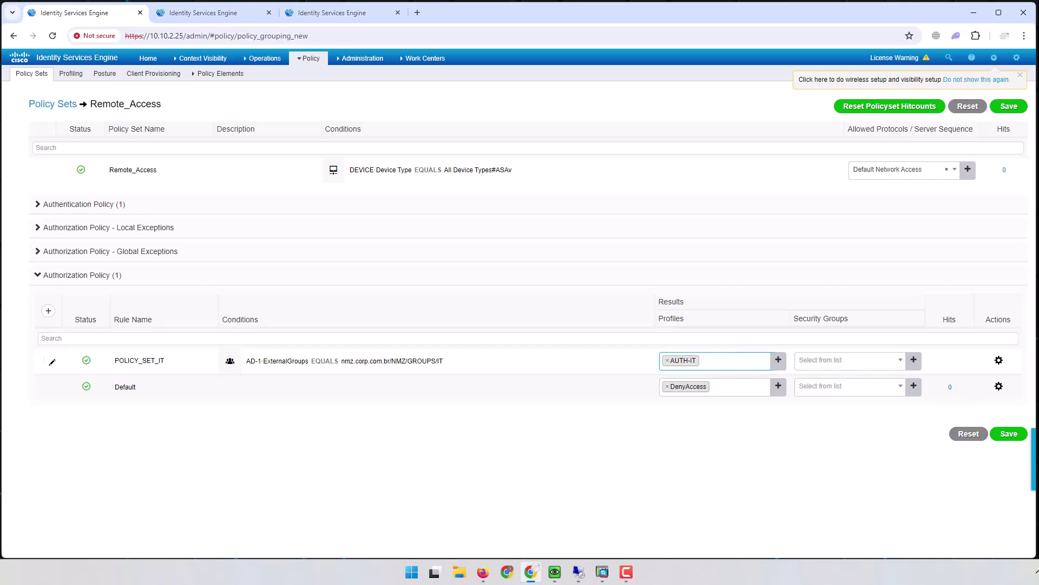
{"action": "left_click", "coordinate": [1007, 435]}
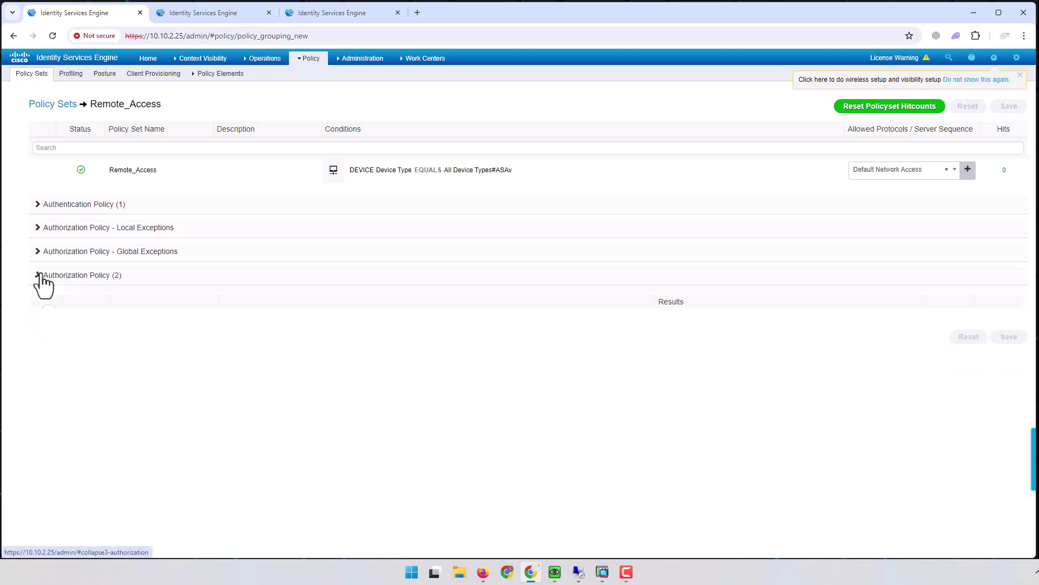
{"action": "left_click", "coordinate": [57, 278]}
Step: Retry the AnyConnect login in the client VM, which times out with an authentication error
{"action": "left_click", "coordinate": [975, 14]}
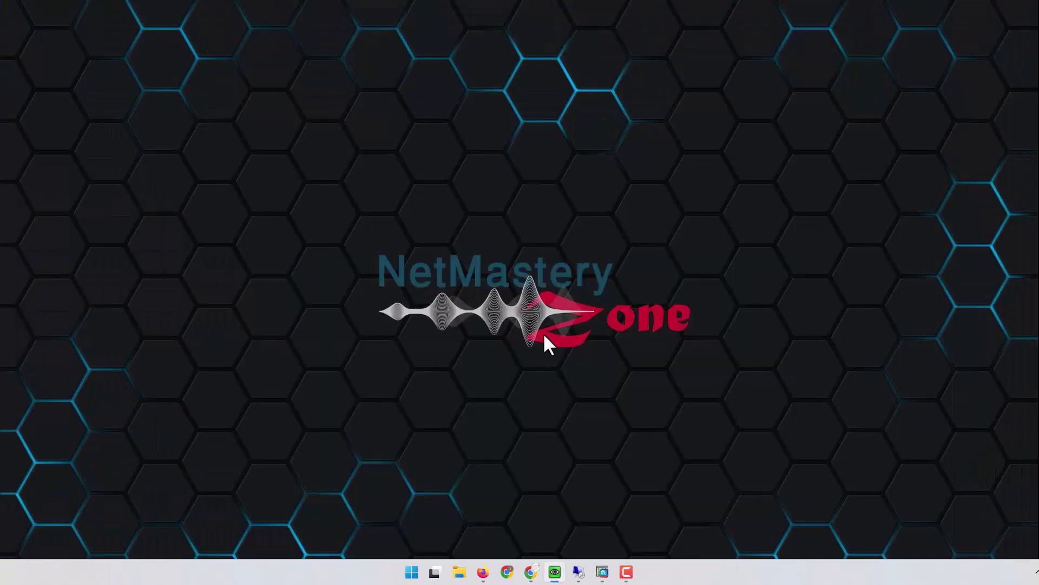
{"action": "mouse_move", "coordinate": [581, 575]}
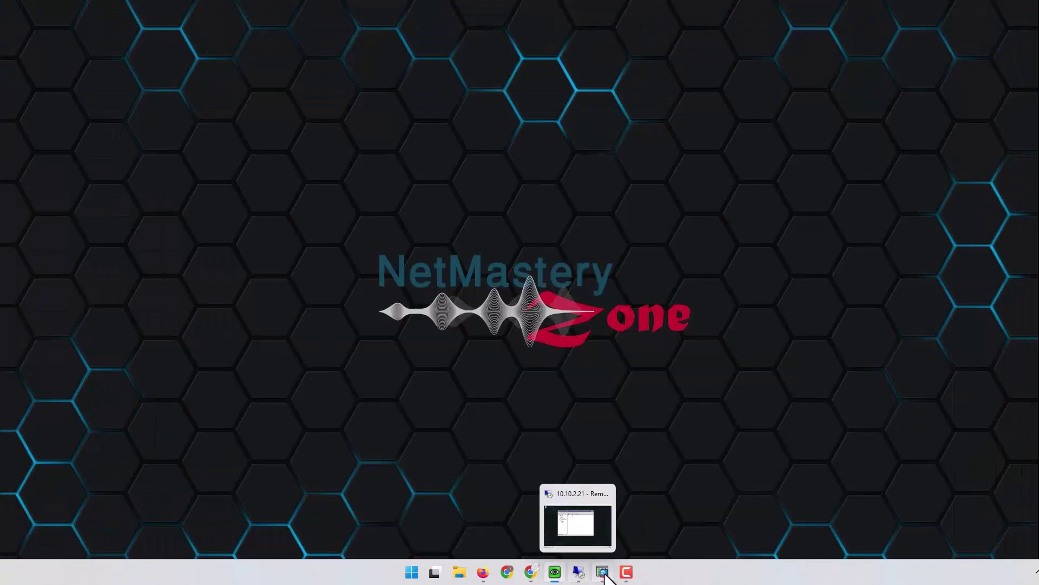
{"action": "left_click", "coordinate": [573, 536]}
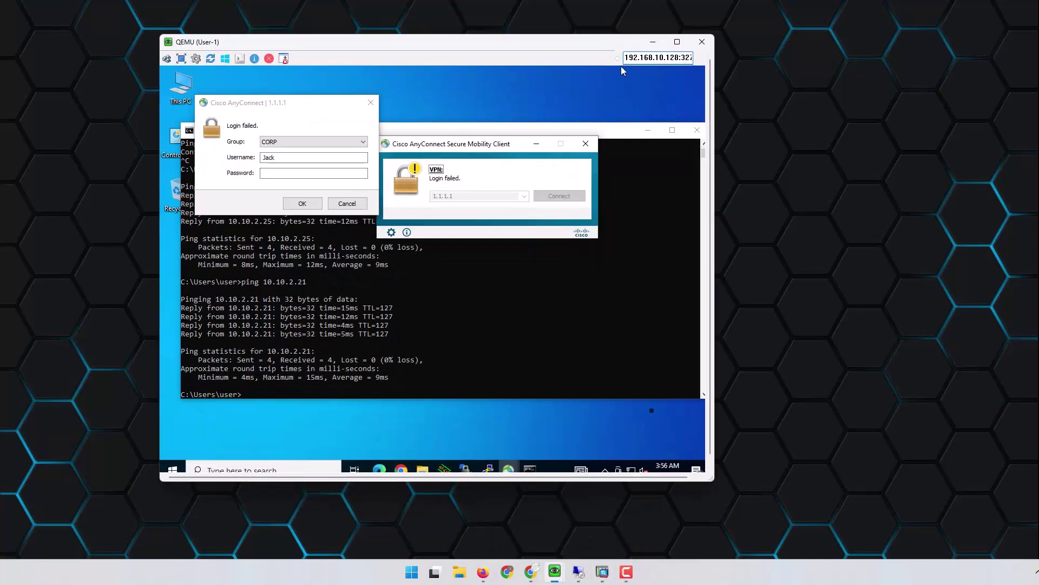
{"action": "left_click_drag", "start_coordinate": [490, 48], "coordinate": [607, 50]}
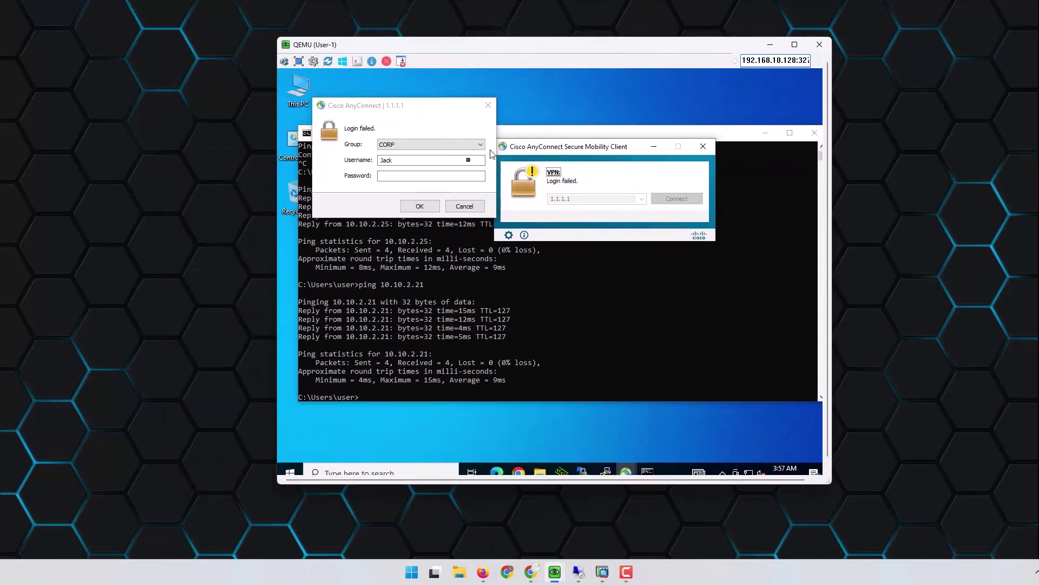
{"action": "left_click", "coordinate": [399, 161]}
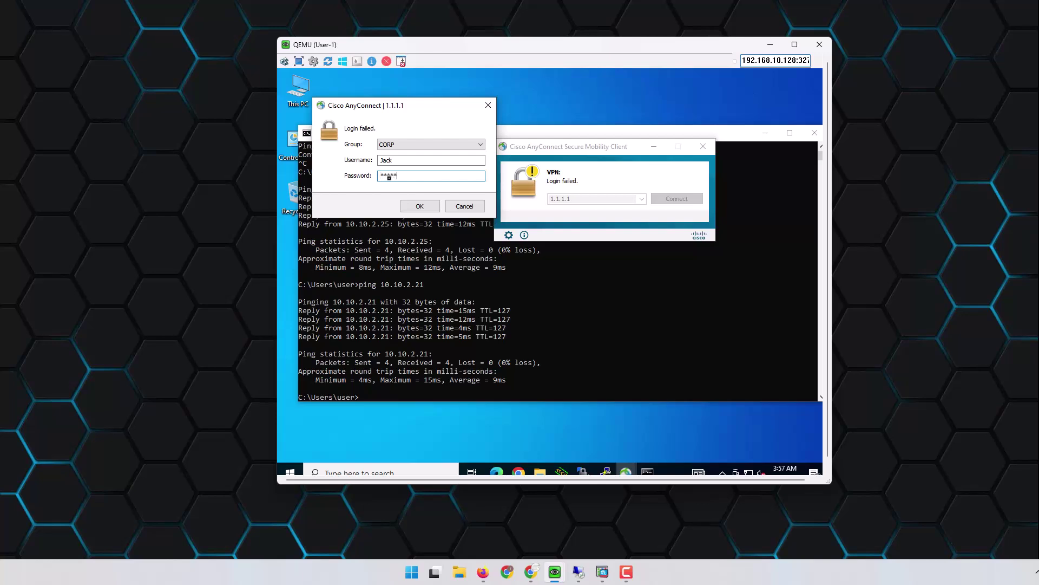
{"action": "left_click", "coordinate": [425, 207]}
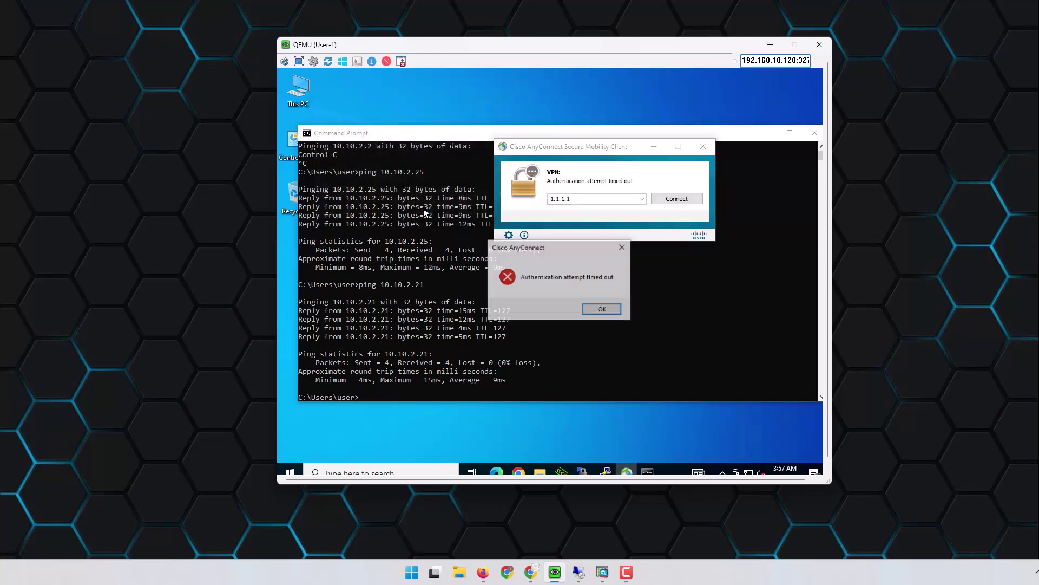
{"action": "left_click", "coordinate": [617, 313]}
Step: Reconnect to 1.1.1.1 accepting the untrusted certificate, log in again unsuccessfully, and return to ISE
{"action": "left_click", "coordinate": [656, 200]}
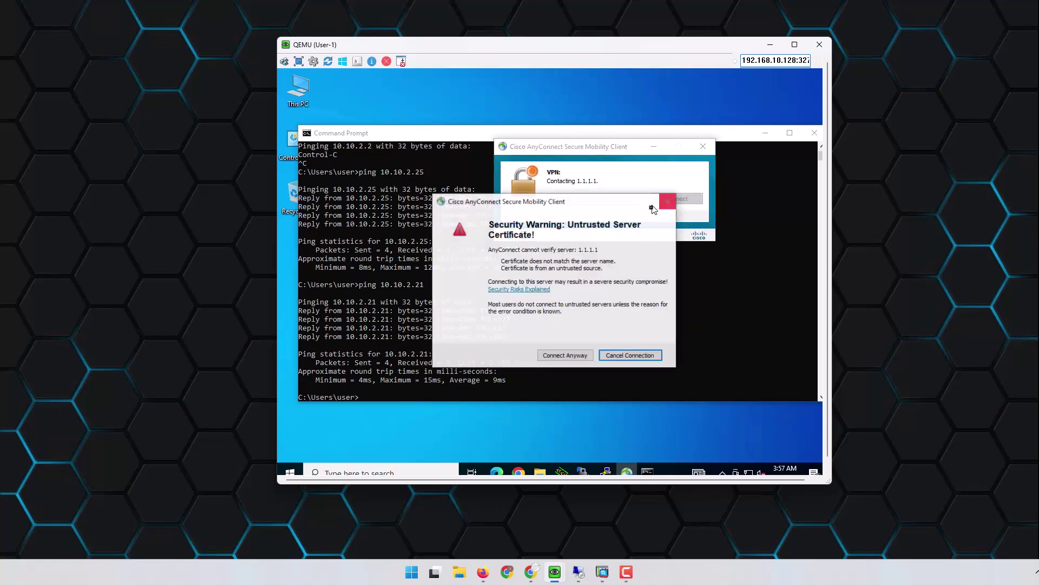
{"action": "left_click", "coordinate": [563, 354]}
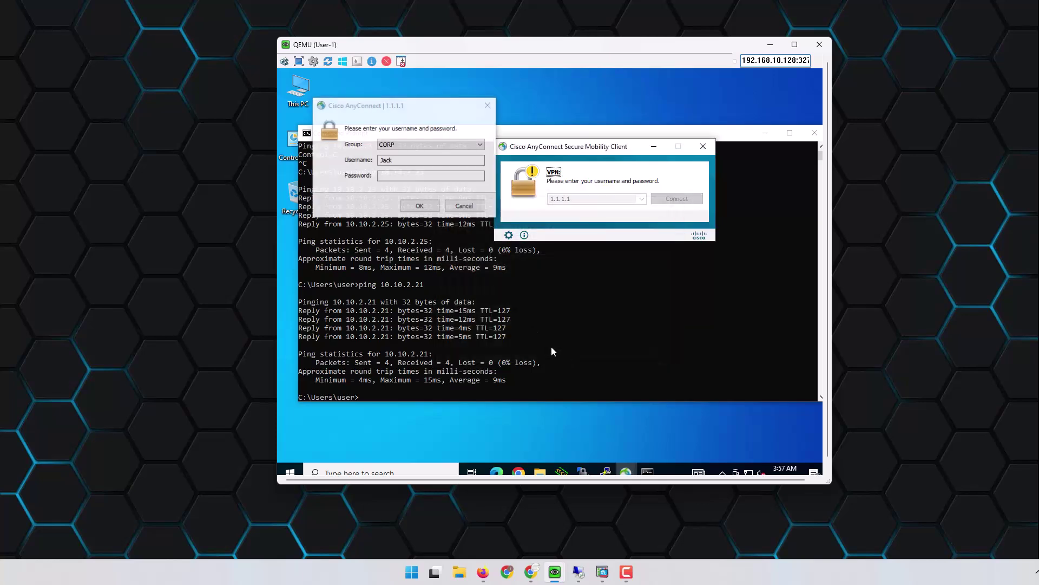
{"action": "left_click", "coordinate": [398, 174]}
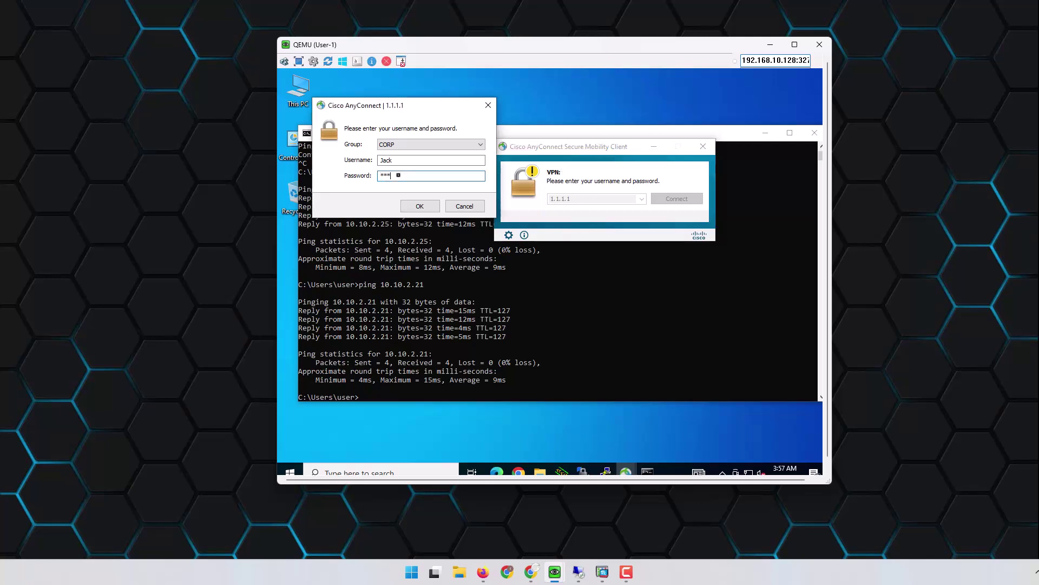
{"action": "left_click", "coordinate": [428, 208]}
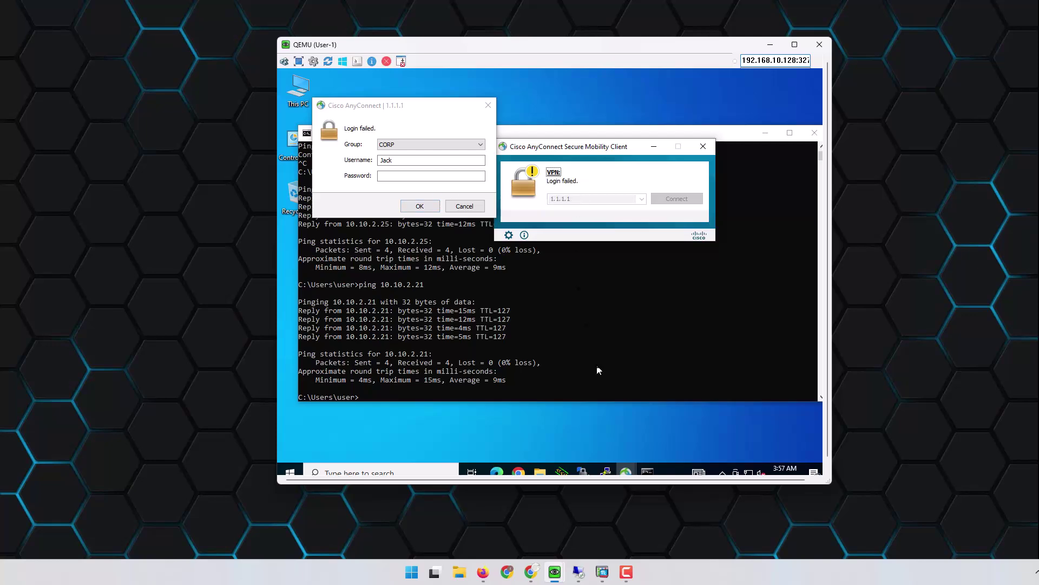
{"action": "left_click", "coordinate": [530, 572]}
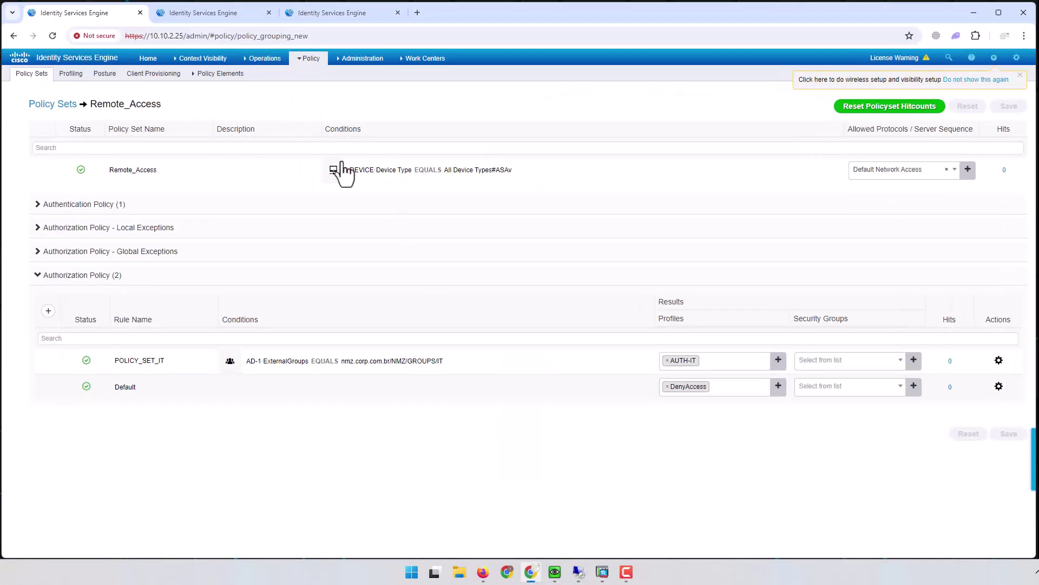
Step: Refresh the RADIUS live logs and confirm the attempt hit Remote_Access with the Default authorization rule
{"action": "left_click", "coordinate": [239, 10]}
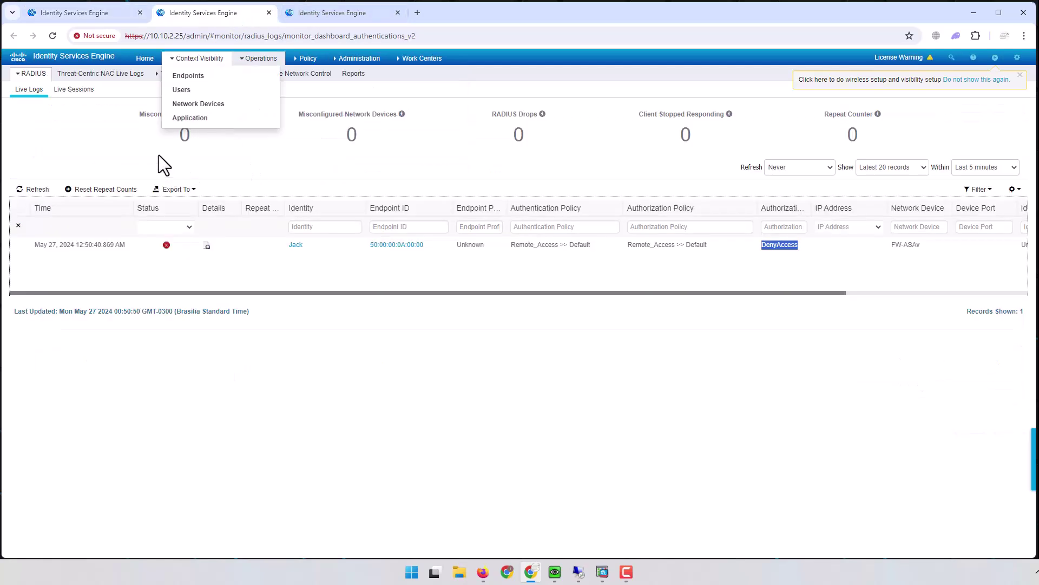
{"action": "left_click", "coordinate": [32, 188]}
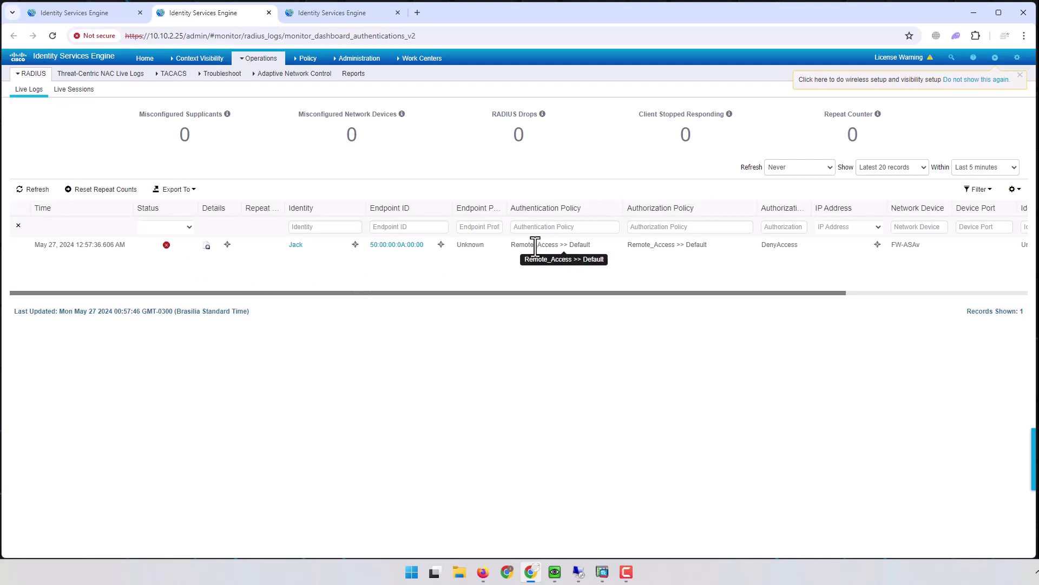
{"action": "left_click_drag", "start_coordinate": [512, 245], "coordinate": [552, 247]}
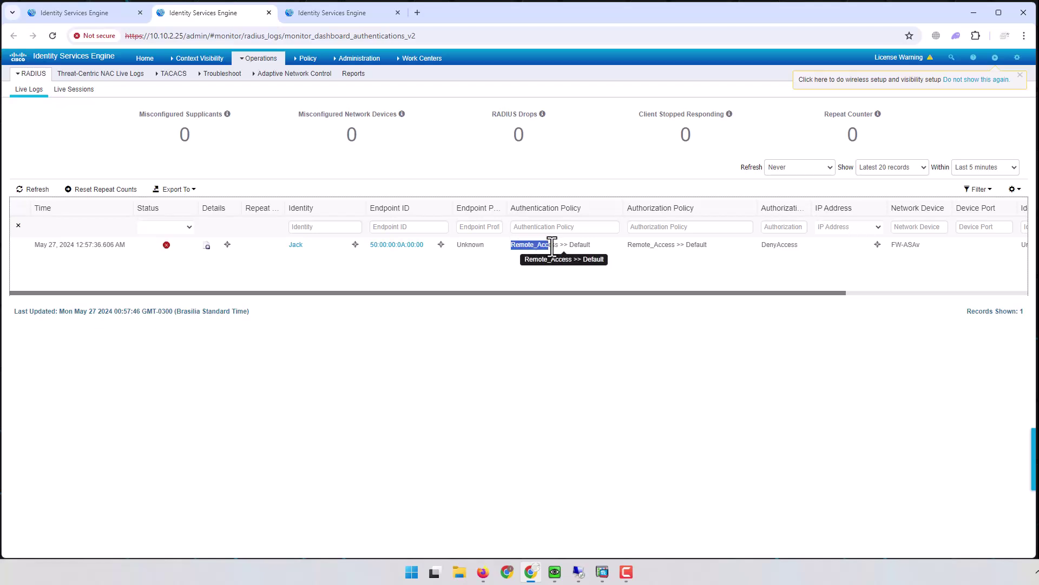
{"action": "left_click_drag", "start_coordinate": [687, 246], "coordinate": [709, 246]}
Step: Go back through the browser tabs to the Remote_Access policy set page
{"action": "mouse_move", "coordinate": [359, 58]}
{"action": "left_click", "coordinate": [337, 13]}
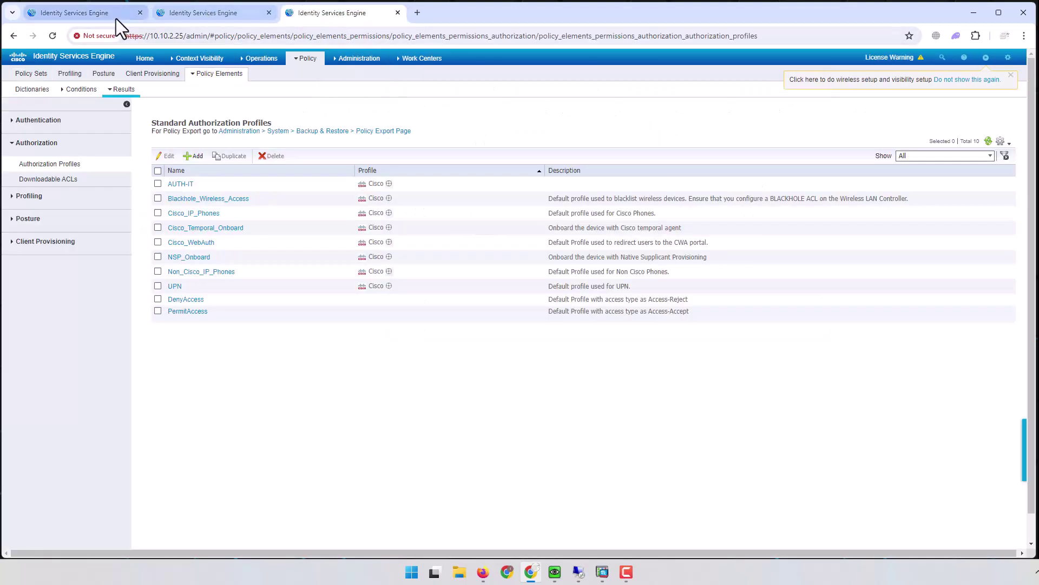
{"action": "left_click", "coordinate": [98, 14]}
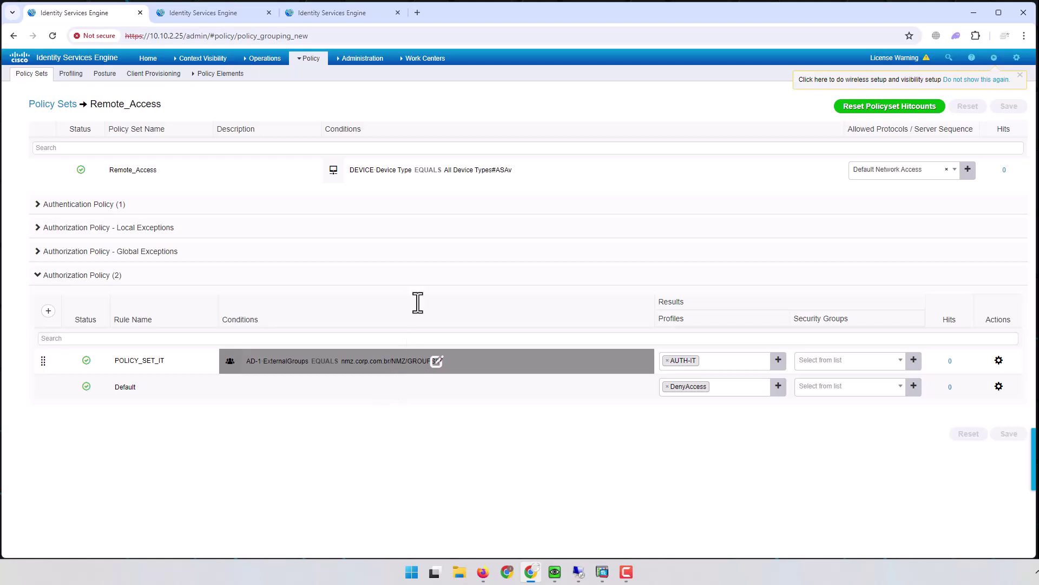
{"action": "left_click", "coordinate": [362, 58]}
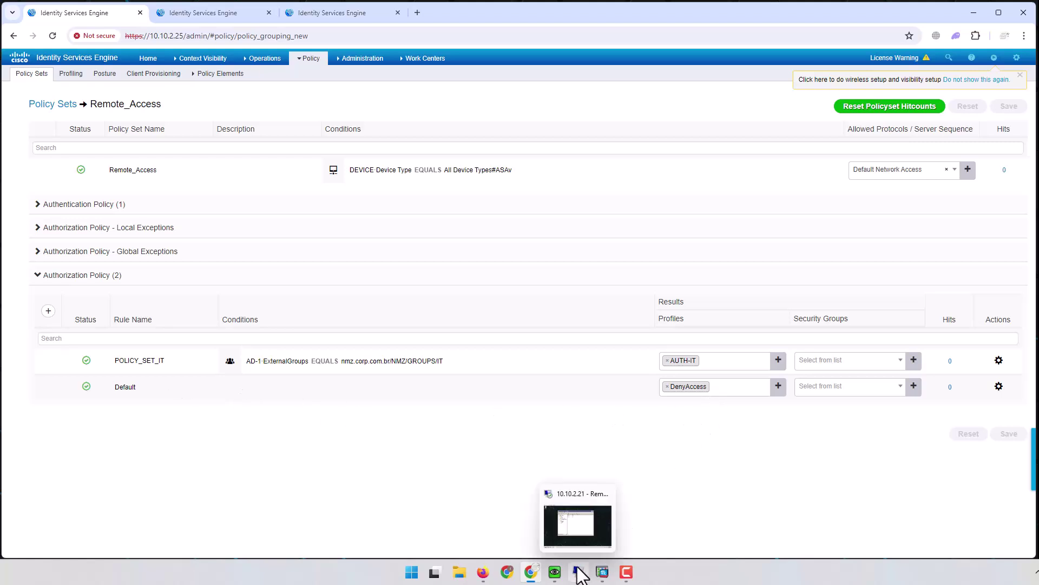
Step: Log in to the 1.1.1.1 VPN as a different user, then return to ISE Live Logs
{"action": "mouse_move", "coordinate": [558, 575]}
{"action": "left_click", "coordinate": [576, 524]}
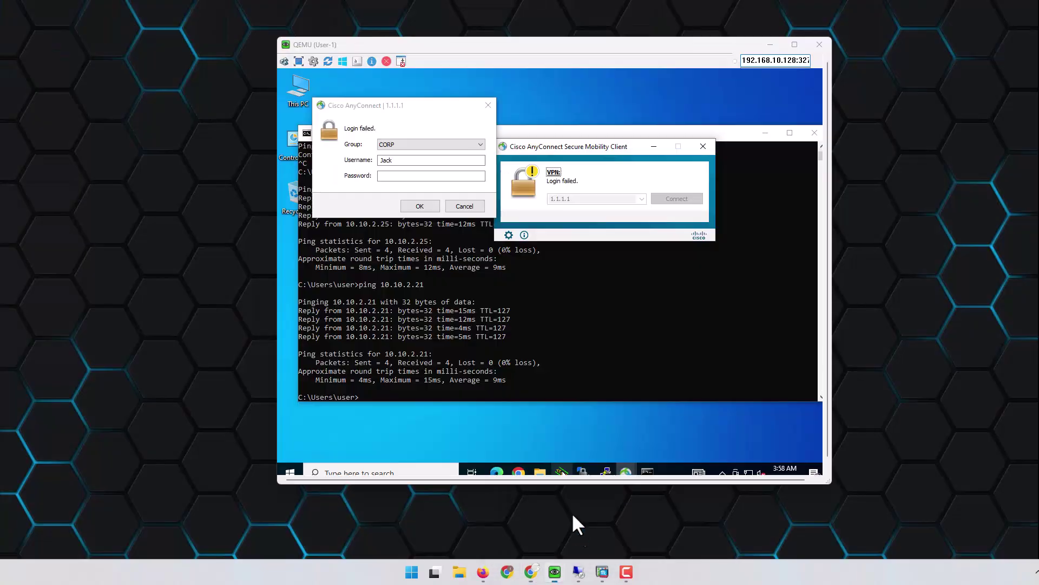
{"action": "left_click", "coordinate": [363, 162]}
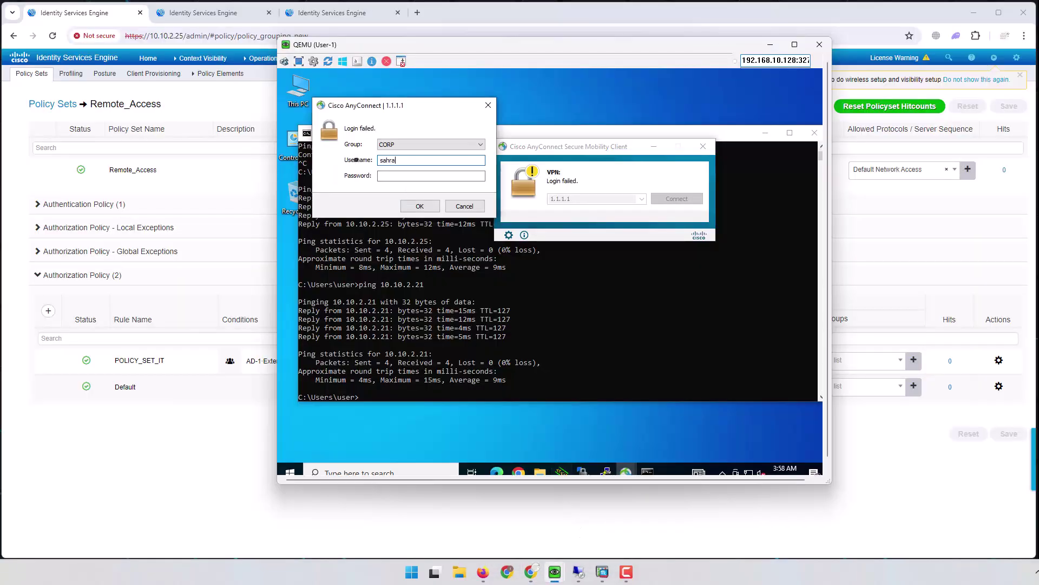
{"action": "key", "text": "Tab"}
{"action": "left_click", "coordinate": [416, 206]}
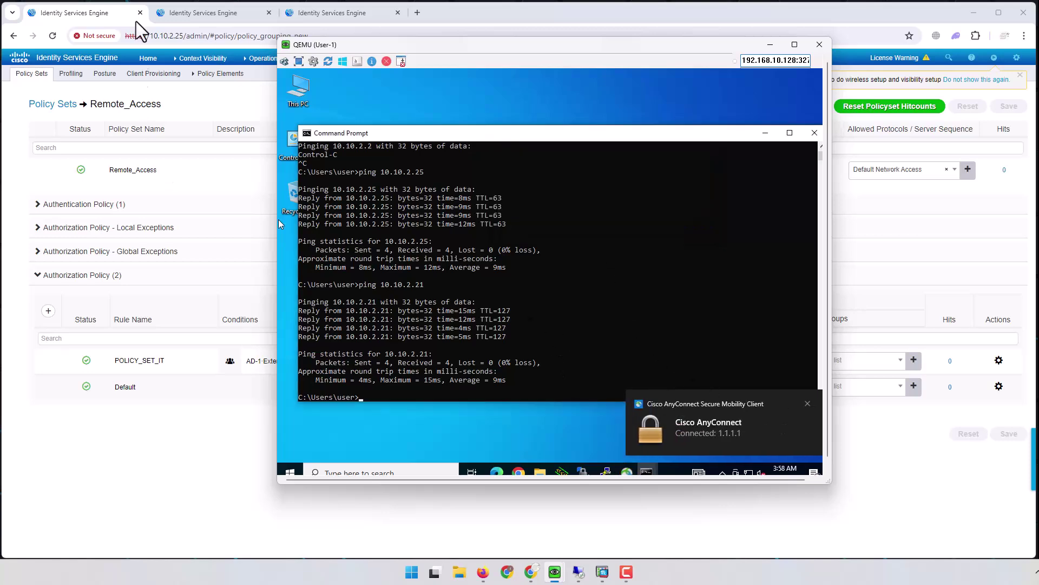
{"action": "left_click", "coordinate": [212, 18]}
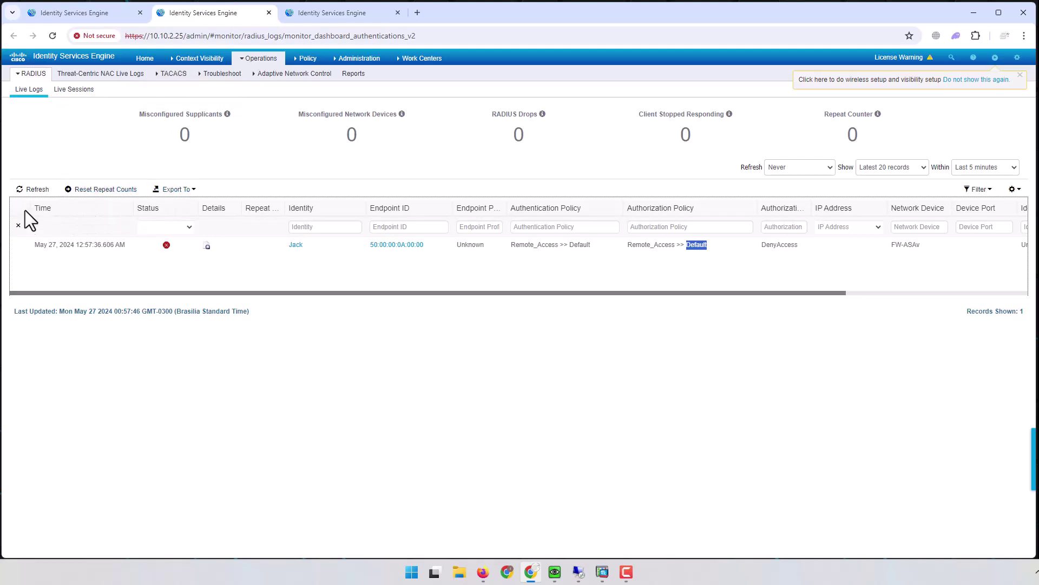
Step: Refresh the RADIUS live log and confirm the new login matched Remote_Access >> POLICY_SET_IT with AUTH-IT
{"action": "left_click", "coordinate": [33, 190]}
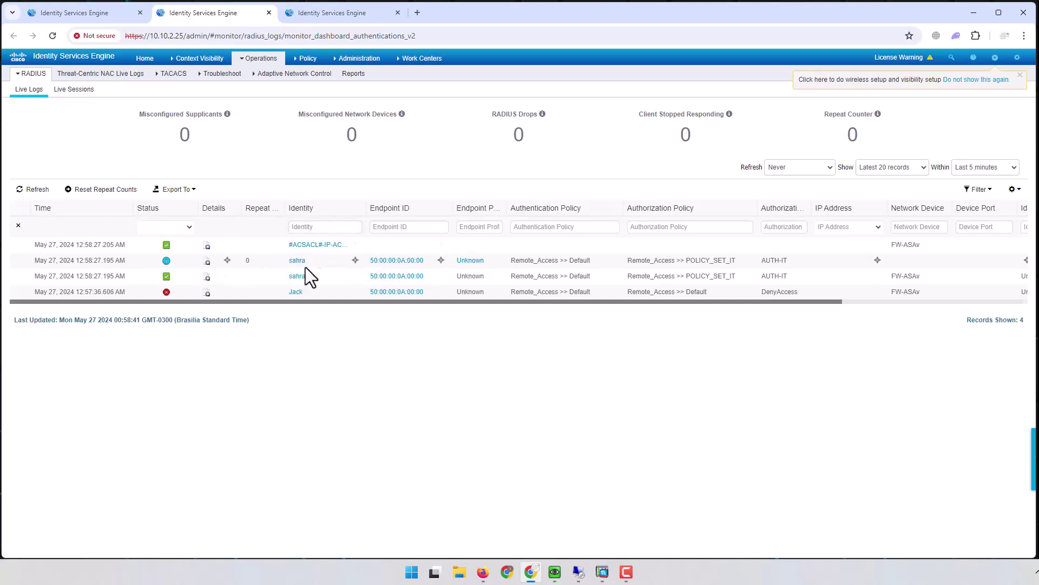
{"action": "left_click_drag", "start_coordinate": [511, 260], "coordinate": [562, 260]}
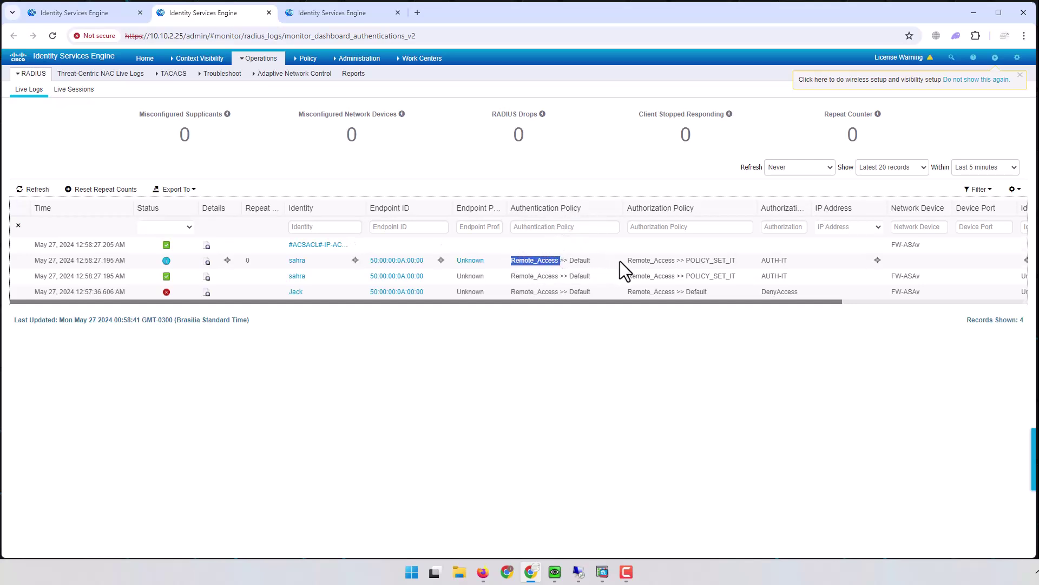
{"action": "left_click_drag", "start_coordinate": [686, 260], "coordinate": [790, 261]}
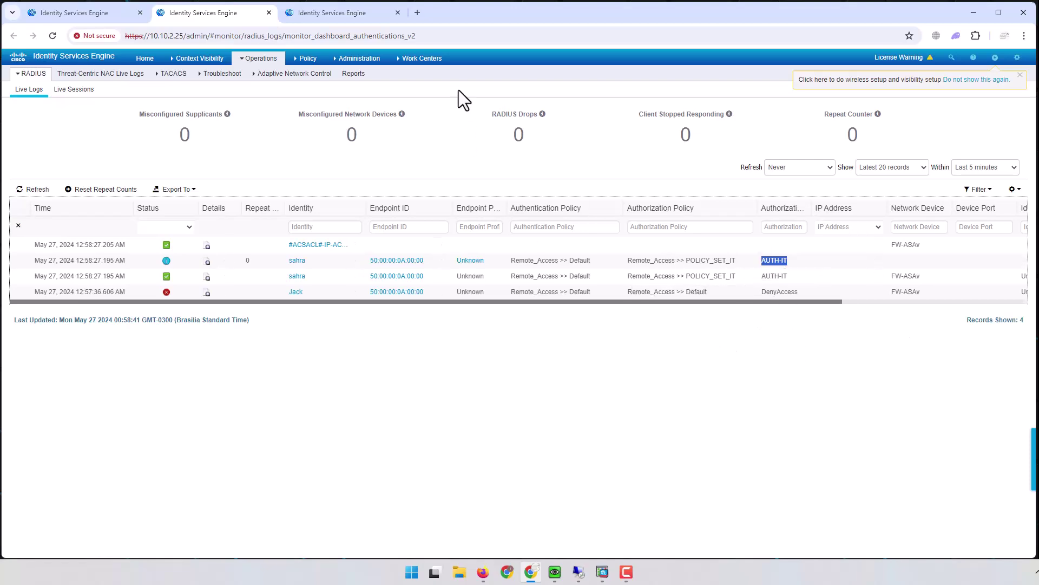
{"action": "left_click", "coordinate": [974, 13]}
Step: Rerun the ping to 10.10.2.21, then ping 10.10.2.25, both replying over the VPN
{"action": "left_click", "coordinate": [577, 320]}
{"action": "key", "text": "Up"}
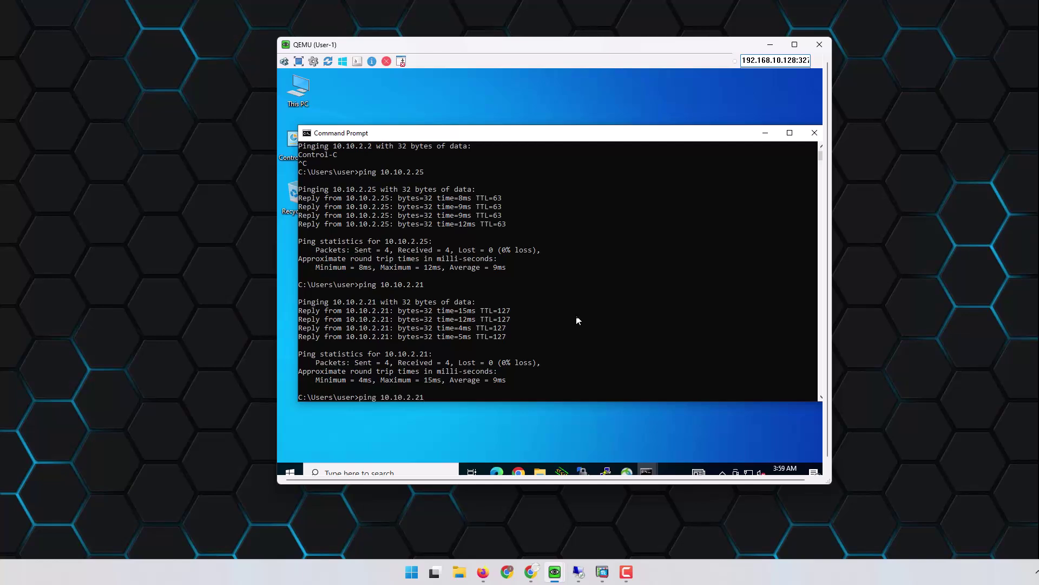
{"action": "key", "text": "Return"}
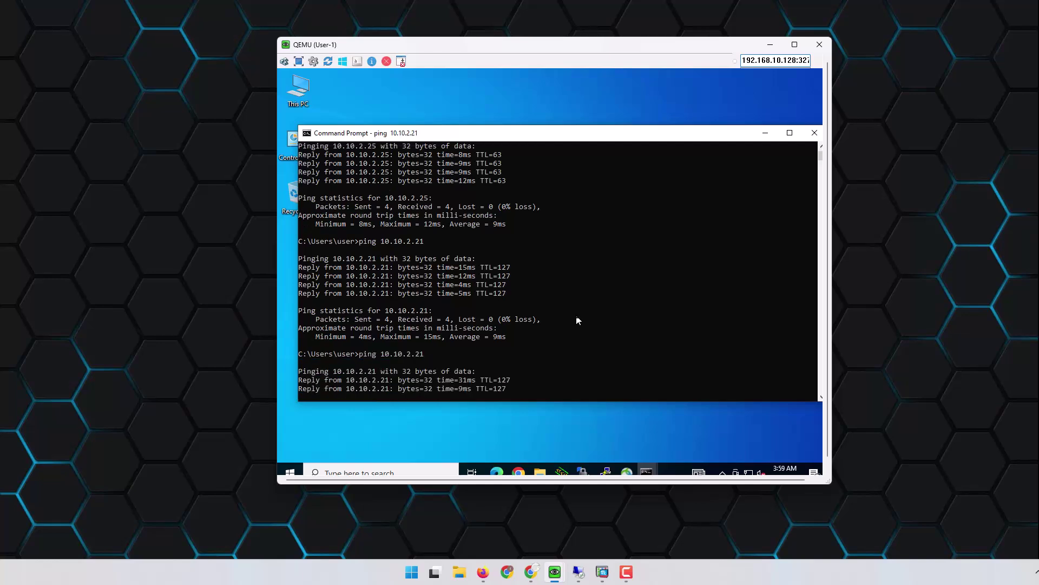
{"action": "key", "text": "ctrl+c"}
{"action": "key", "text": "Up"}
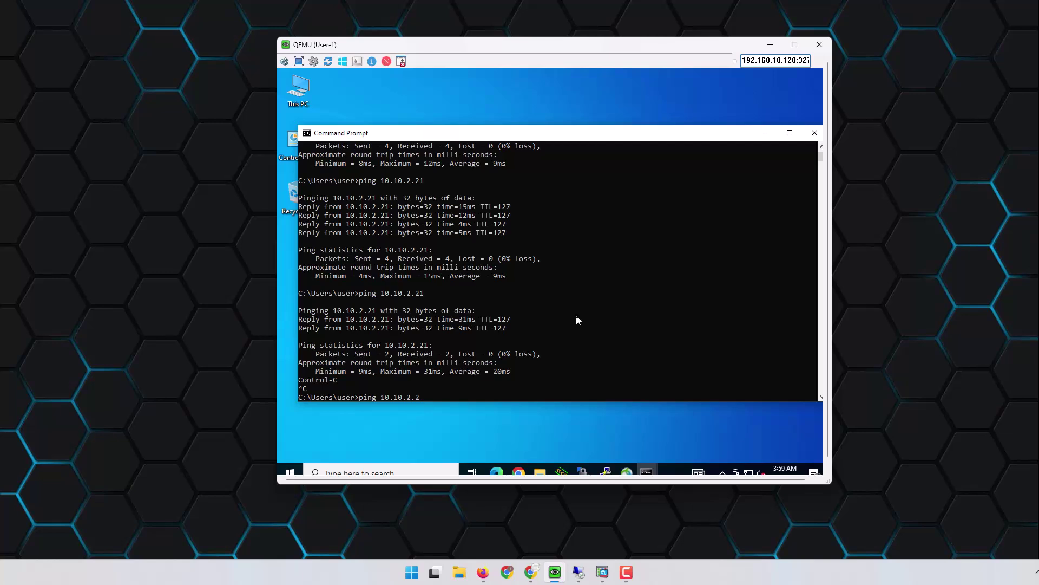
{"action": "type", "text": "5"}
{"action": "key", "text": "Return"}
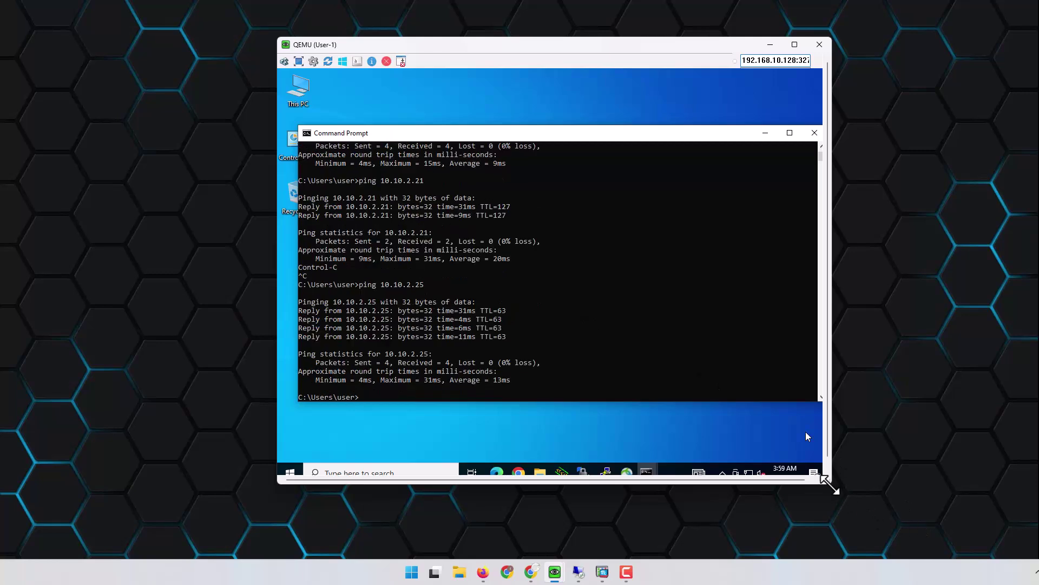
{"action": "left_click", "coordinate": [828, 483]}
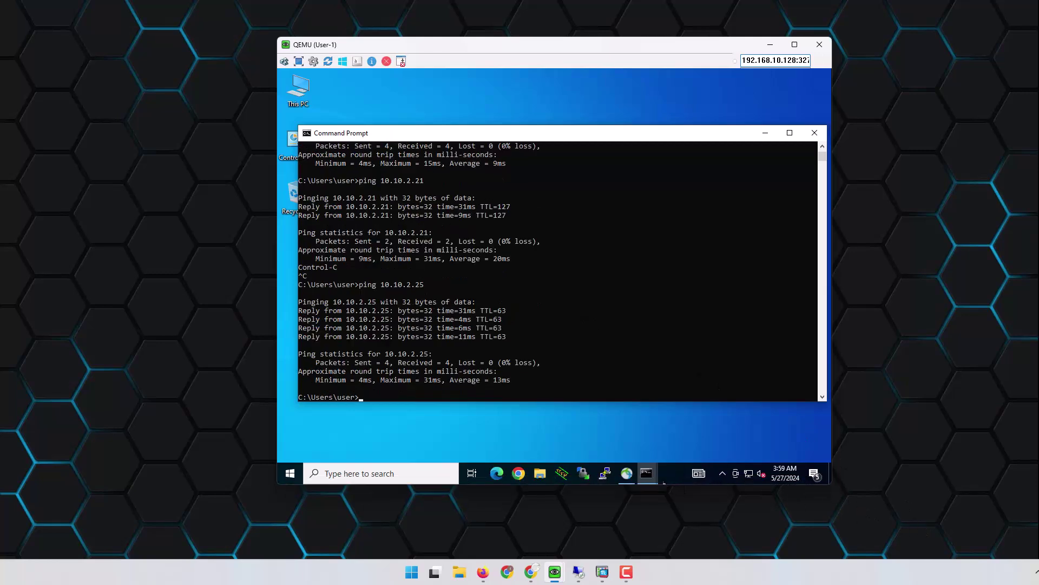
{"action": "mouse_move", "coordinate": [530, 572]}
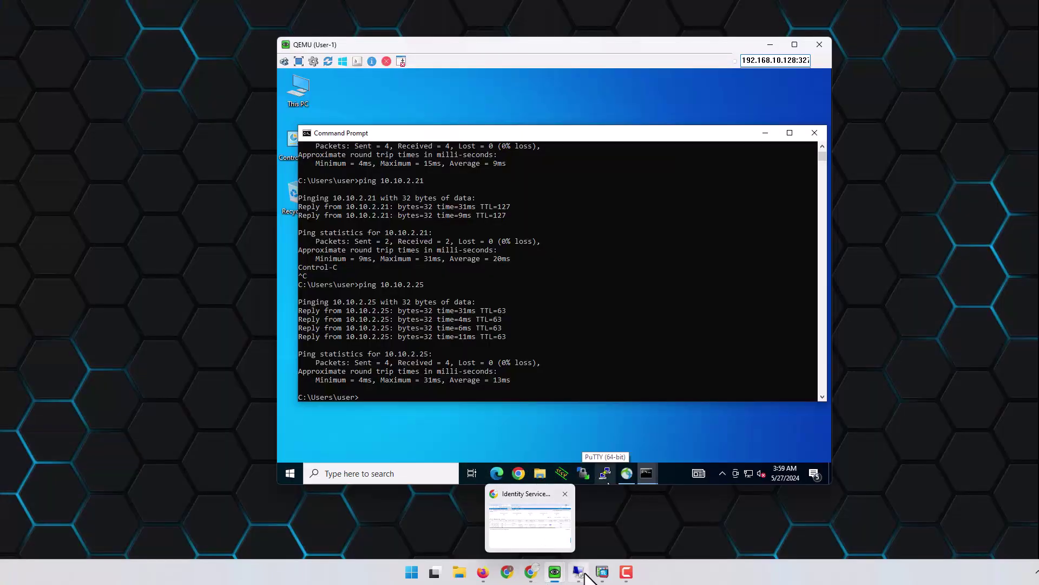
Step: Check in Active Directory that the denied user's Member Of list holds only Domain Users and HR
{"action": "left_click", "coordinate": [580, 573]}
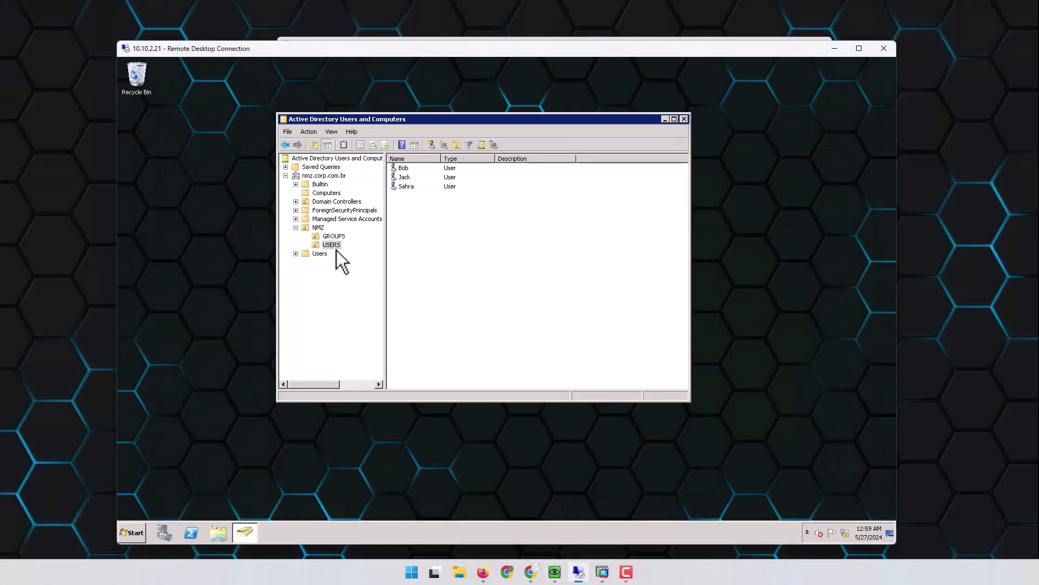
{"action": "double_click", "coordinate": [404, 178]}
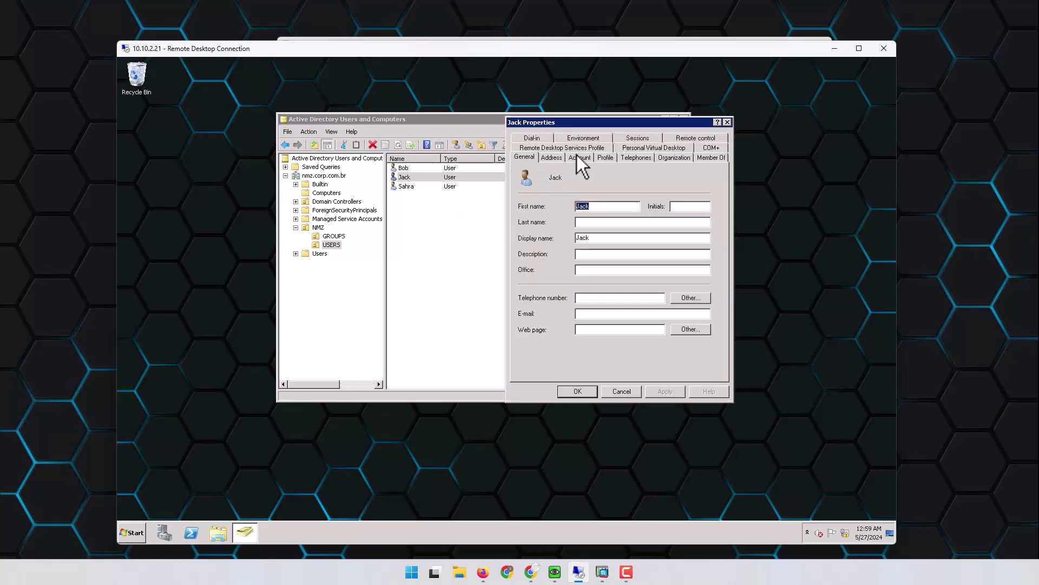
{"action": "left_click", "coordinate": [707, 157]}
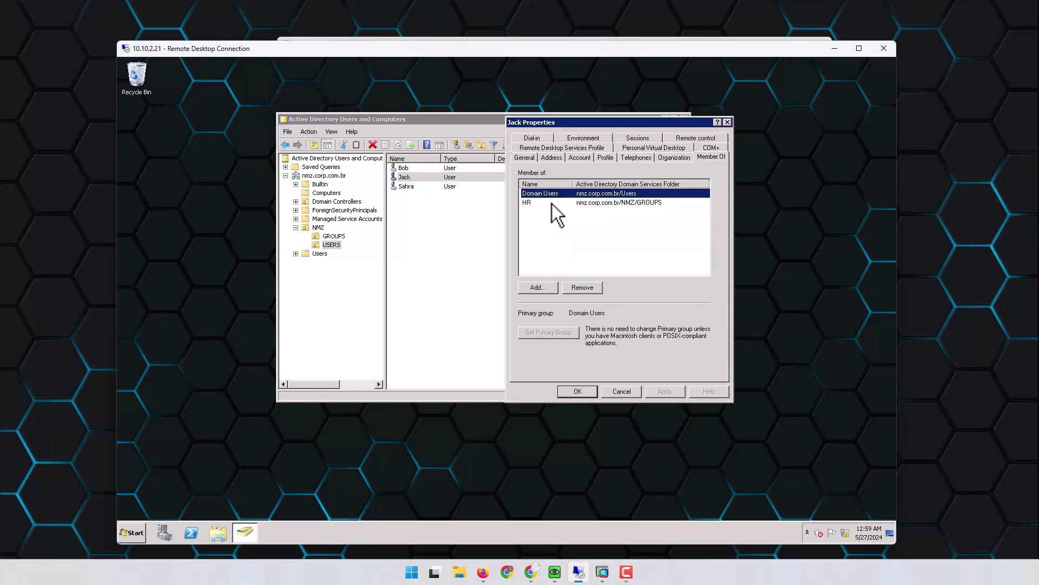
{"action": "left_click", "coordinate": [537, 203]}
{"action": "left_click", "coordinate": [622, 390]}
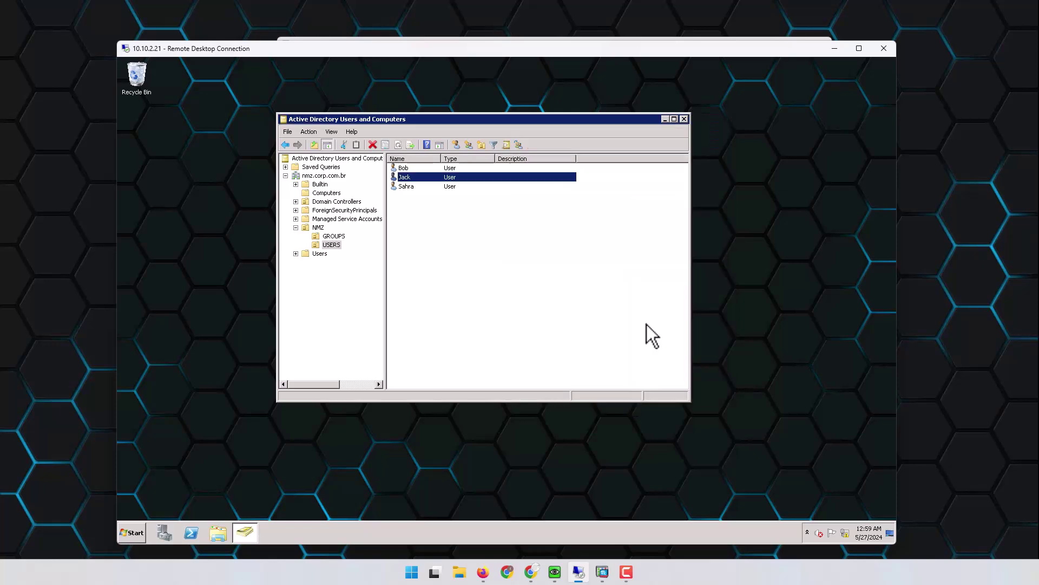
{"action": "left_click", "coordinate": [836, 48]}
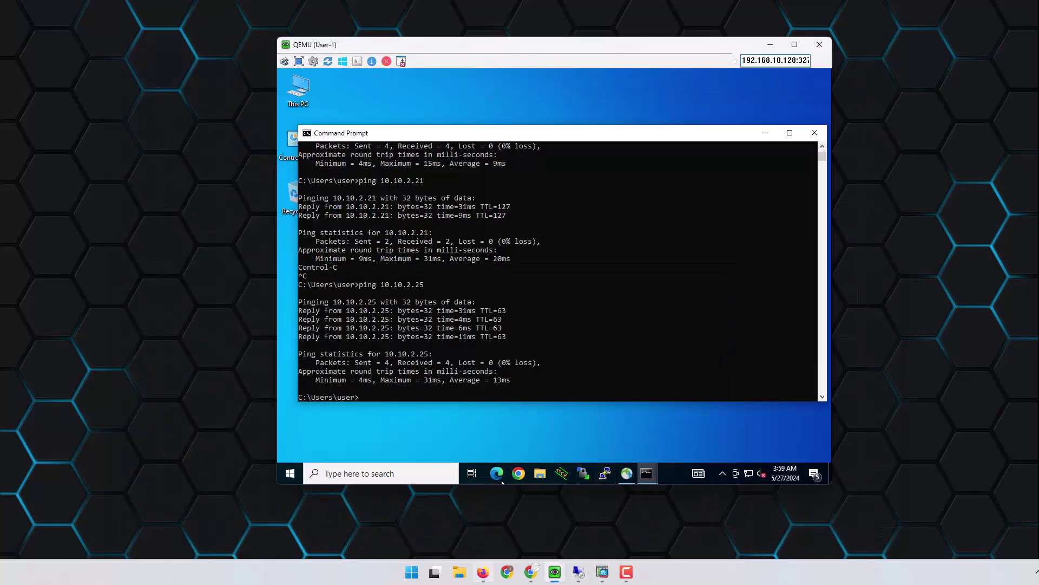
{"action": "left_click", "coordinate": [483, 571]}
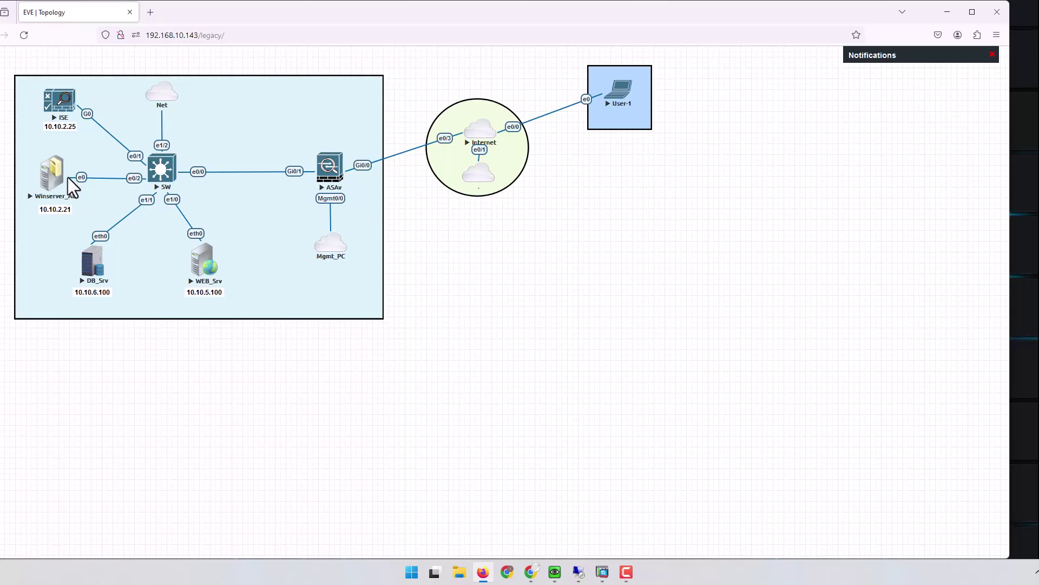
Step: Minimize the EVE topology and remote AD windows to reveal the User-1 VM's ping results
{"action": "left_click", "coordinate": [947, 16]}
{"action": "left_click", "coordinate": [576, 572]}
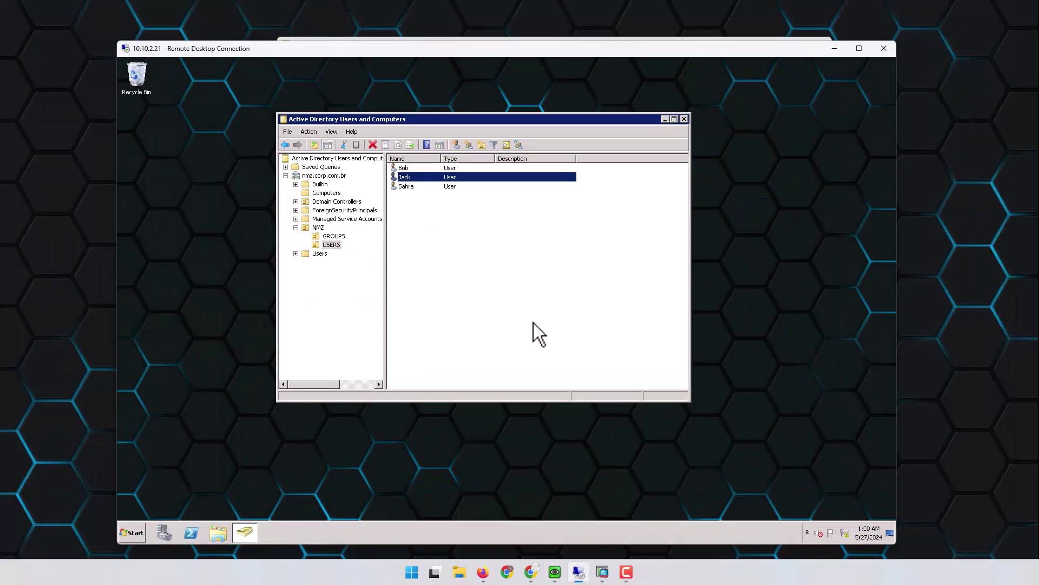
{"action": "left_click", "coordinate": [834, 48]}
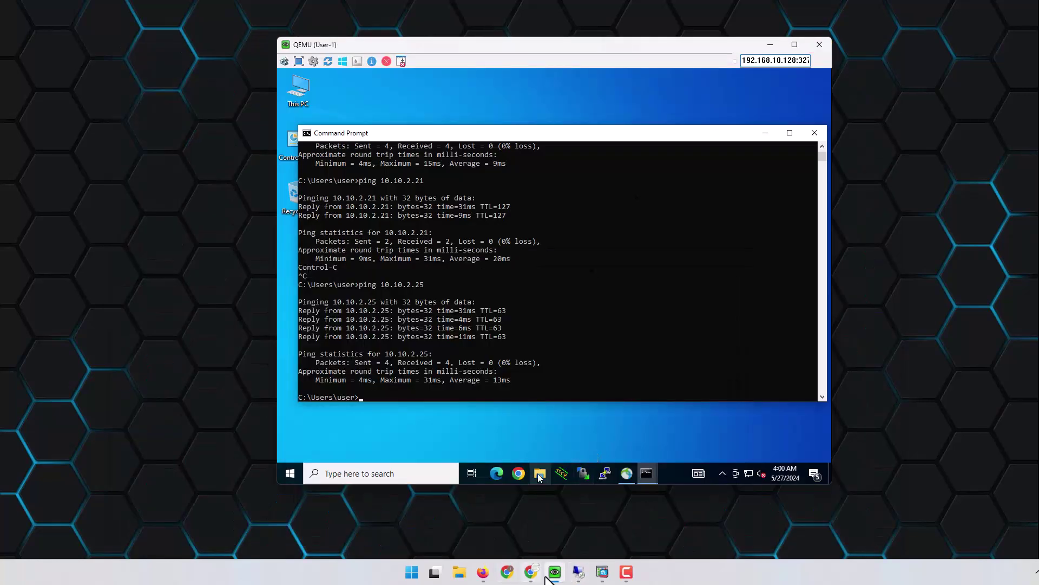
Step: Launch Remote Desktop Connection in the User-1 VM and connect to 10.10.2.21
{"action": "mouse_move", "coordinate": [555, 568]}
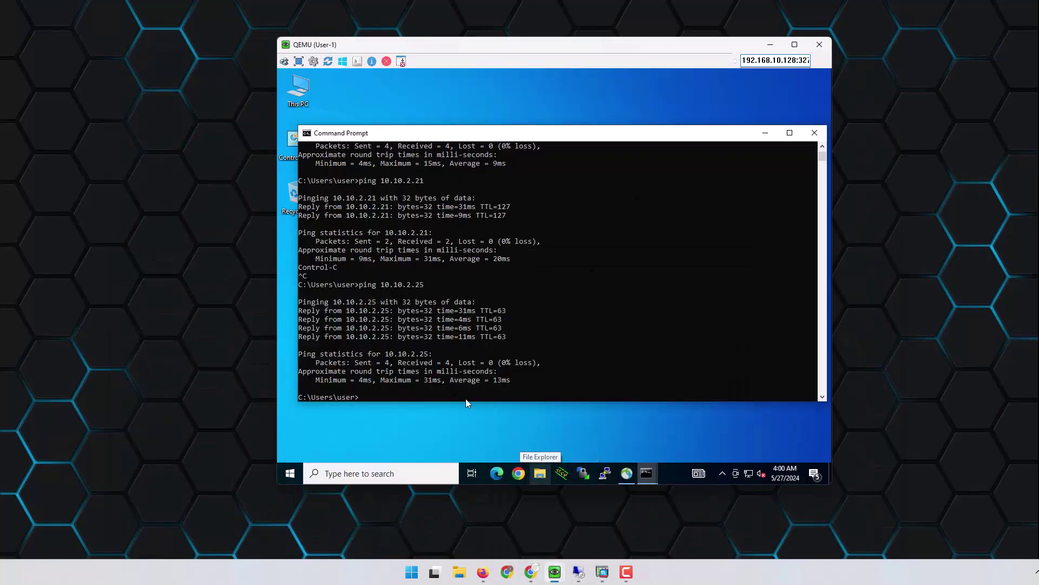
{"action": "left_click", "coordinate": [290, 474]}
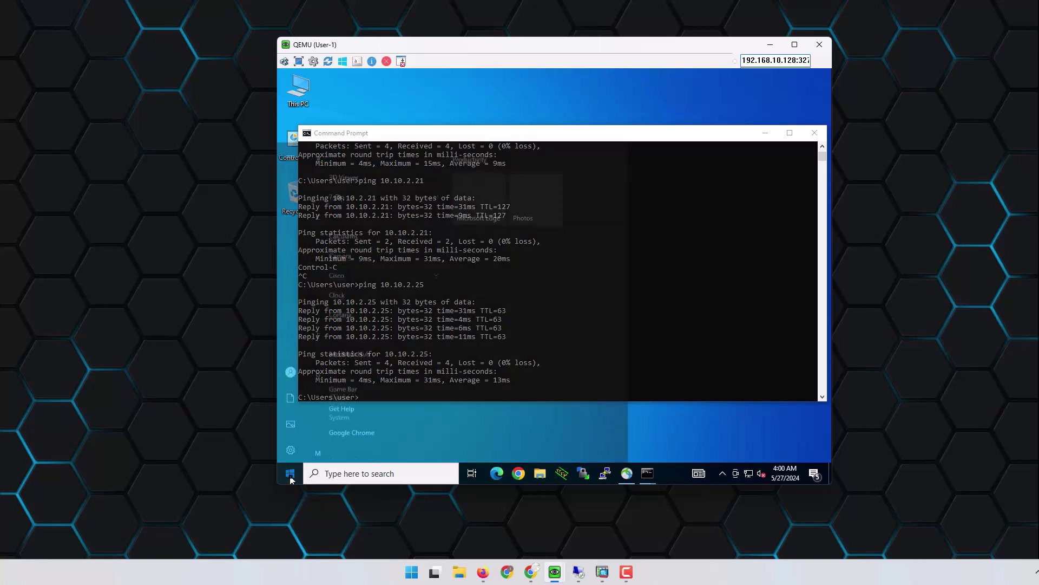
{"action": "type", "text": "r"}
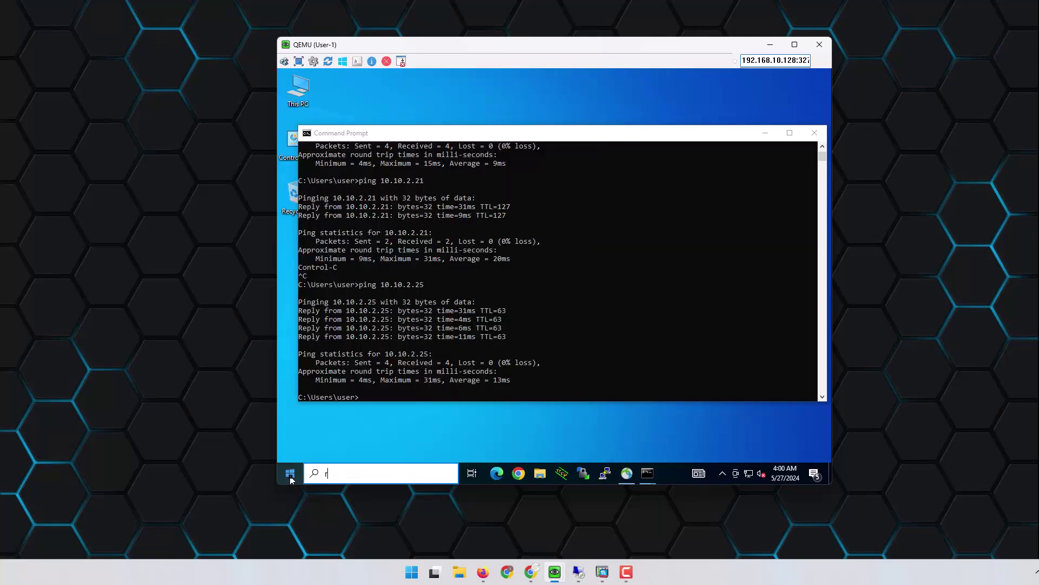
{"action": "type", "text": "emo"}
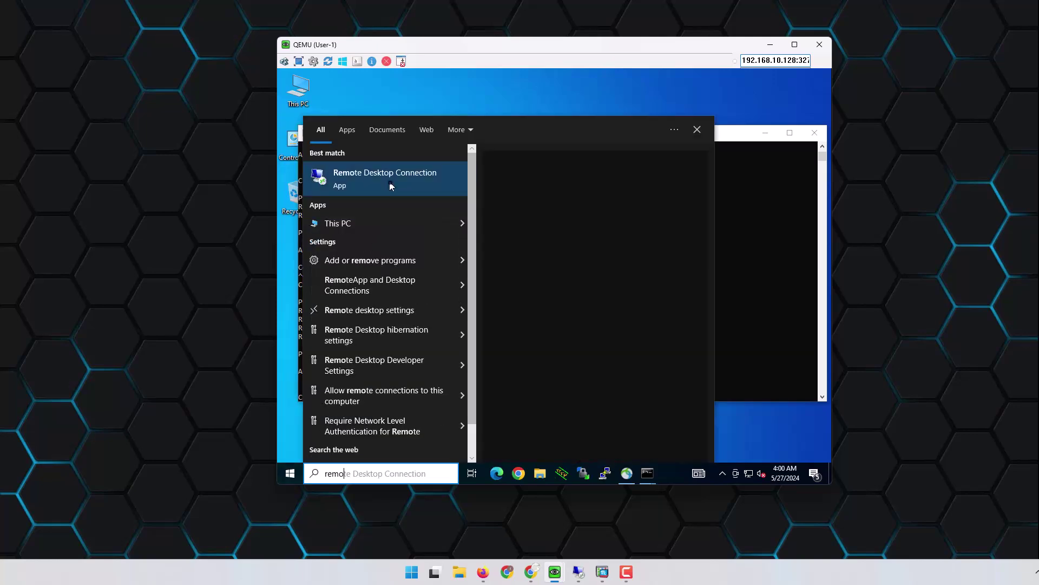
{"action": "left_click", "coordinate": [391, 186]}
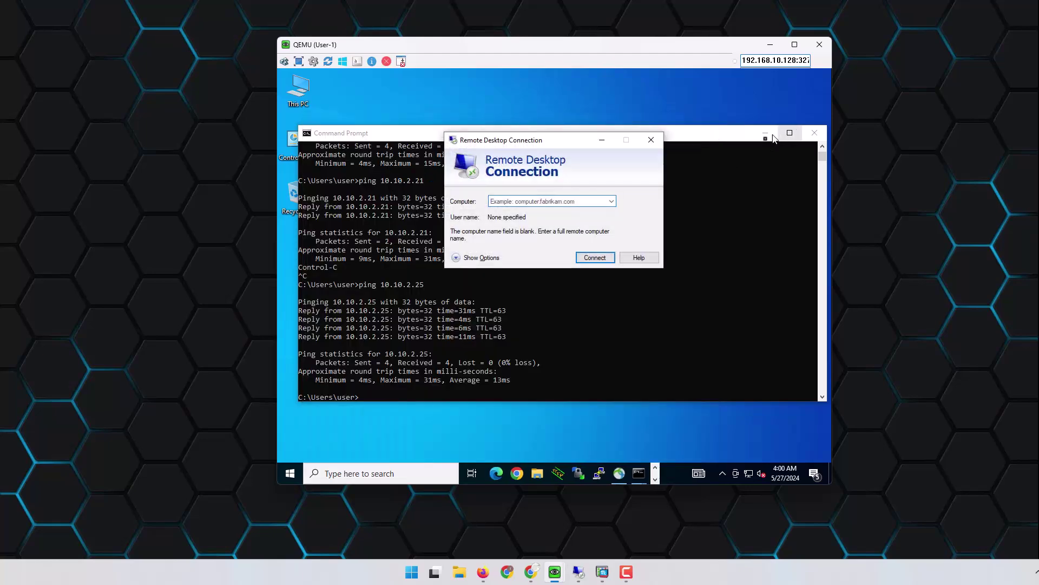
{"action": "left_click", "coordinate": [556, 201]}
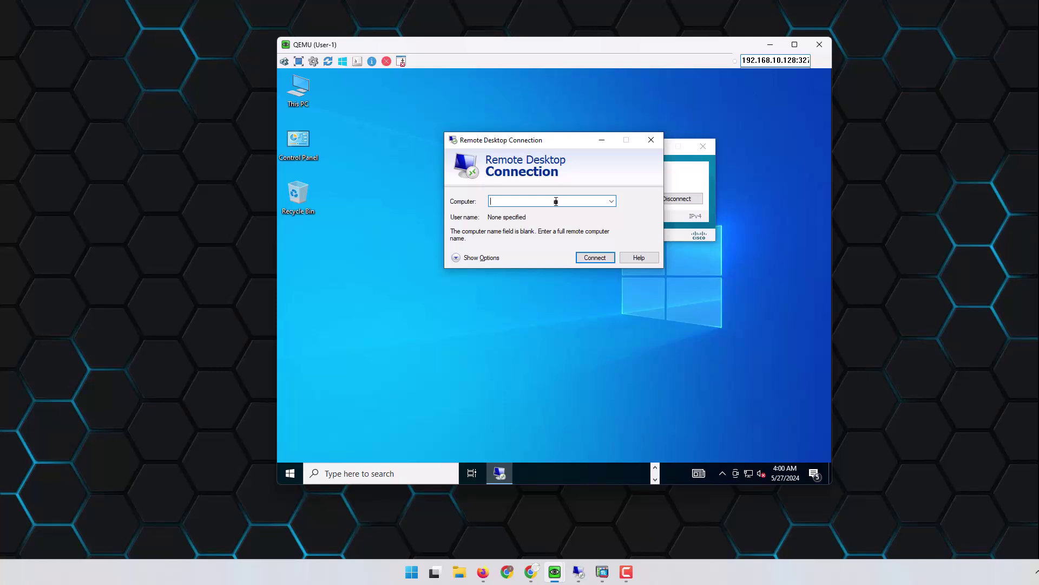
{"action": "type", "text": "1"}
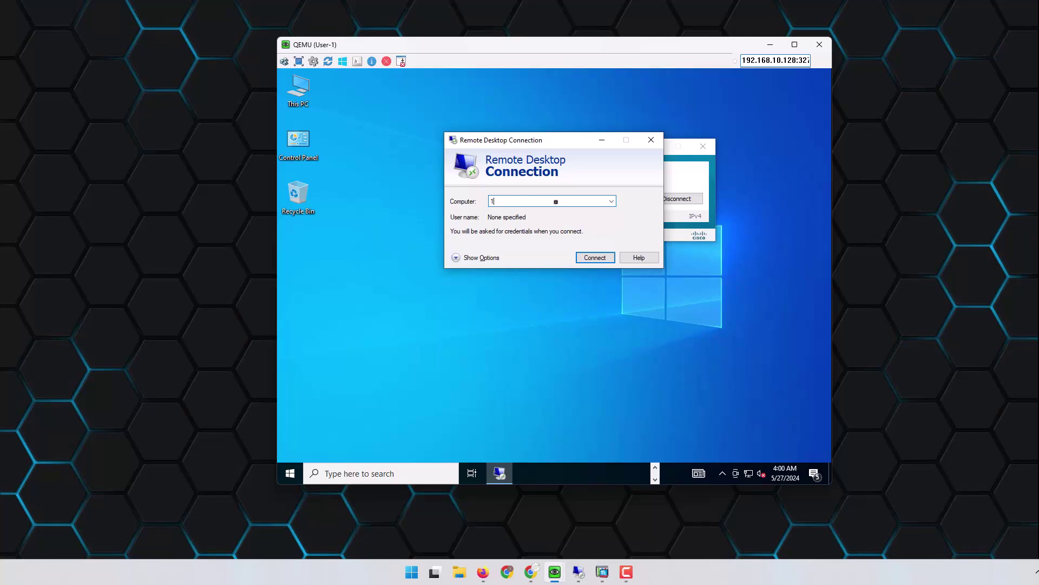
{"action": "type", "text": "0.10.2.21"}
{"action": "left_click", "coordinate": [596, 258]}
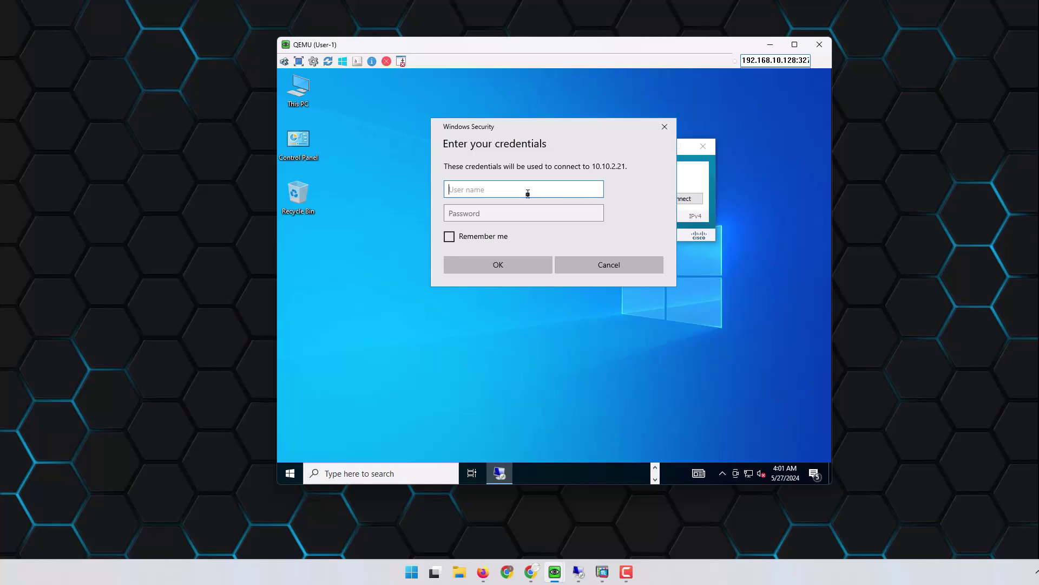
Step: Enter the user name and password for the remote logon and submit them
{"action": "type", "text": "a"}
{"action": "key", "text": "Tab"}
{"action": "type", "text": "a"}
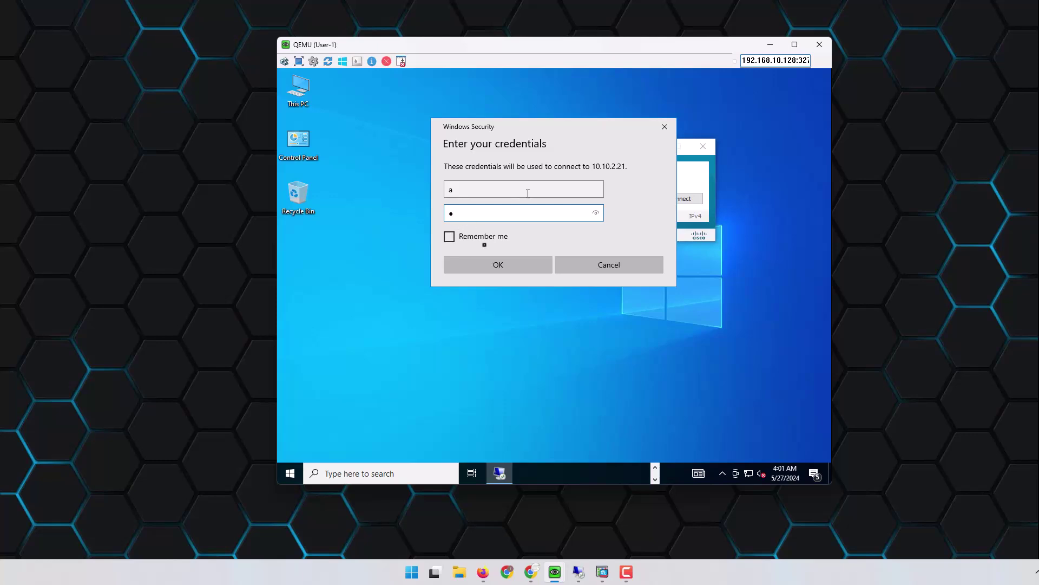
{"action": "left_click", "coordinate": [503, 267]}
Step: Decline Sticky Keys, accept the certificate warning, and dismiss the incorrect-password error
{"action": "key", "text": "shift"}
{"action": "key", "text": "shift"}
{"action": "key", "text": "shift"}
{"action": "key", "text": "shift"}
{"action": "key", "text": "shift"}
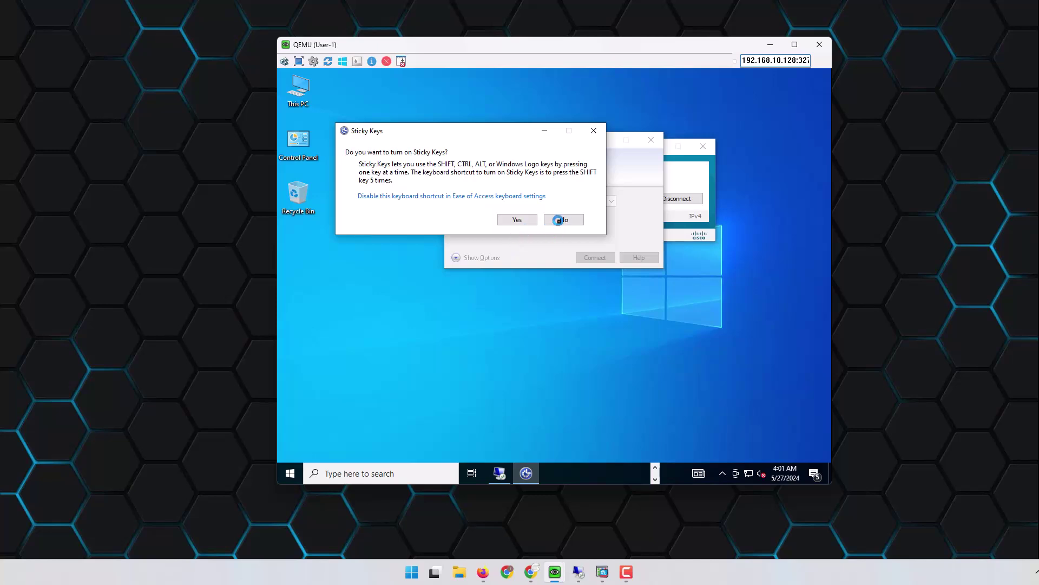
{"action": "left_click", "coordinate": [558, 220]}
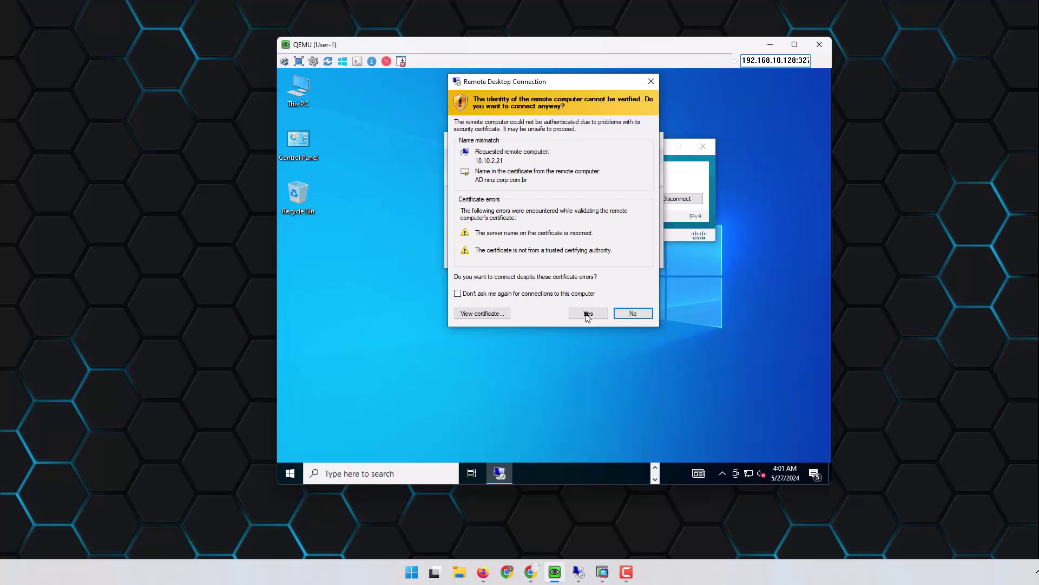
{"action": "left_click", "coordinate": [588, 314]}
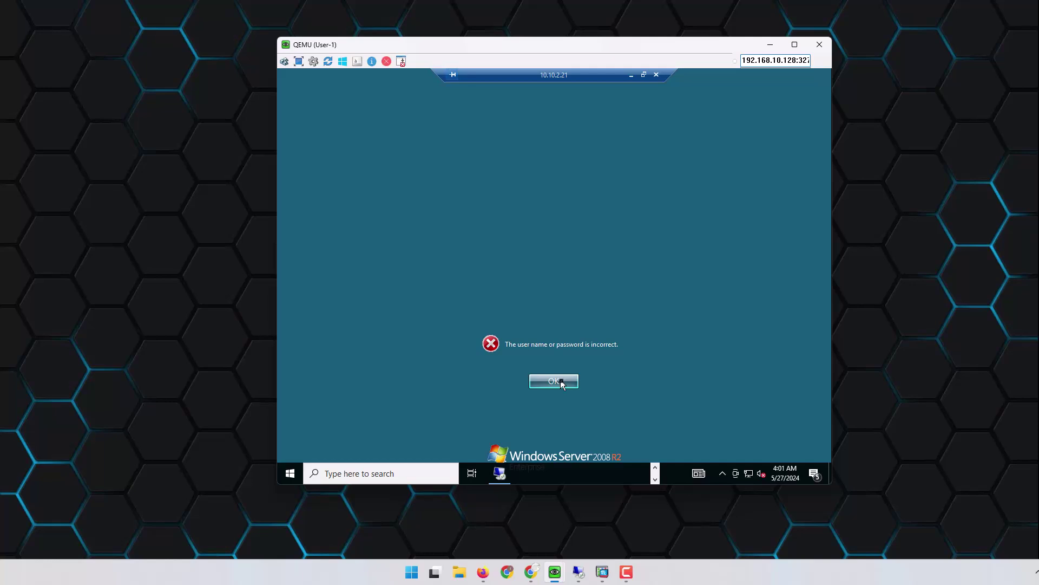
{"action": "left_click", "coordinate": [561, 381]}
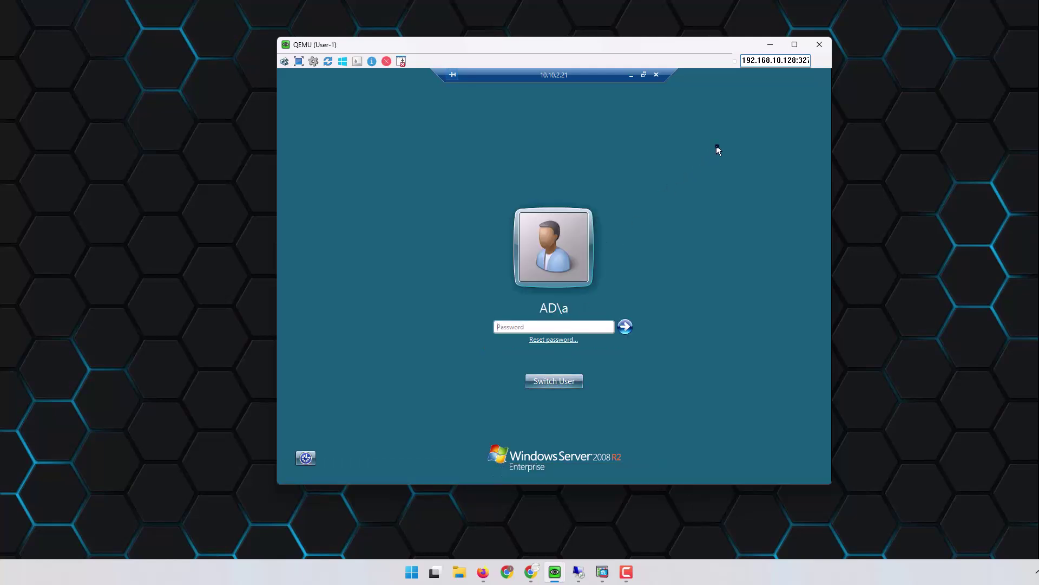
Step: Return to ISE, review the Remote_Access policy set, then go to Authorization Profiles
{"action": "left_click", "coordinate": [772, 51]}
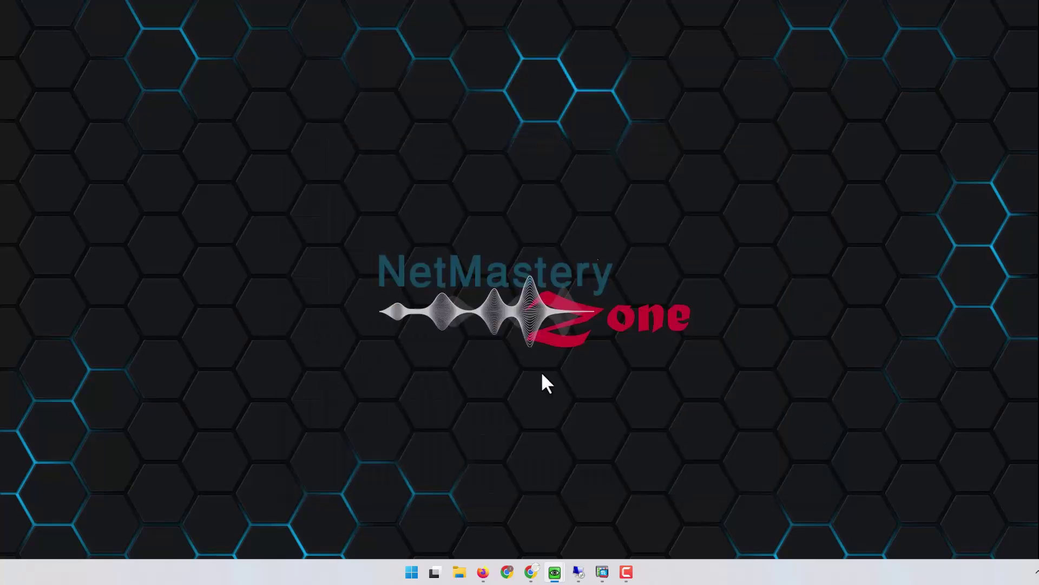
{"action": "mouse_move", "coordinate": [564, 570]}
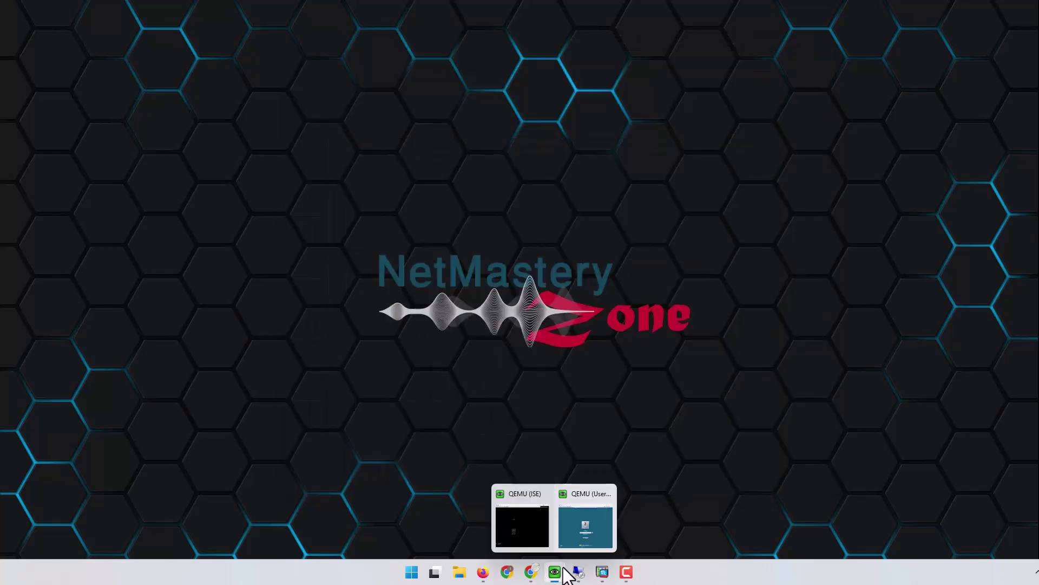
{"action": "left_click", "coordinate": [540, 527]}
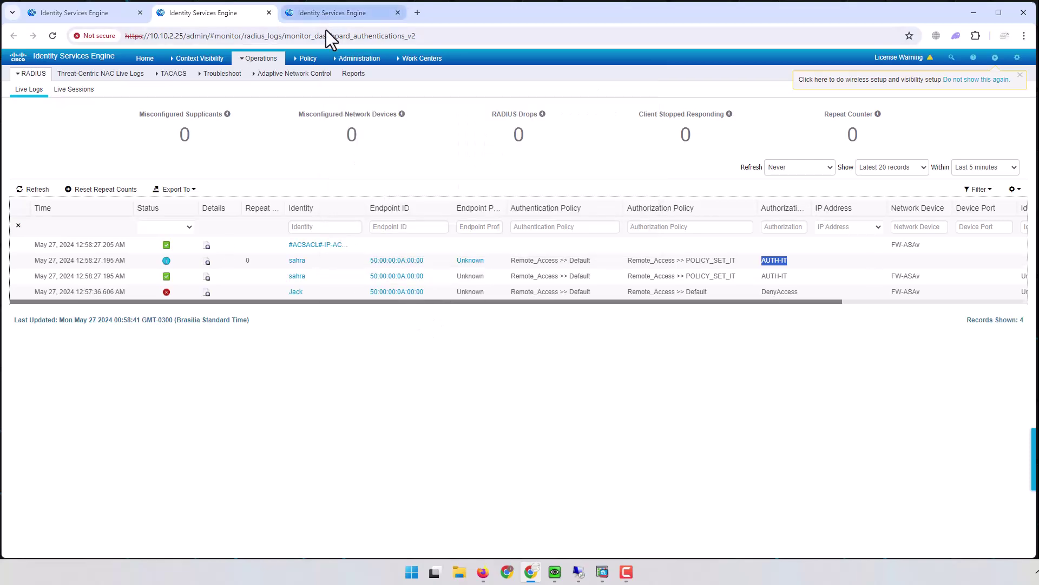
{"action": "left_click", "coordinate": [91, 15]}
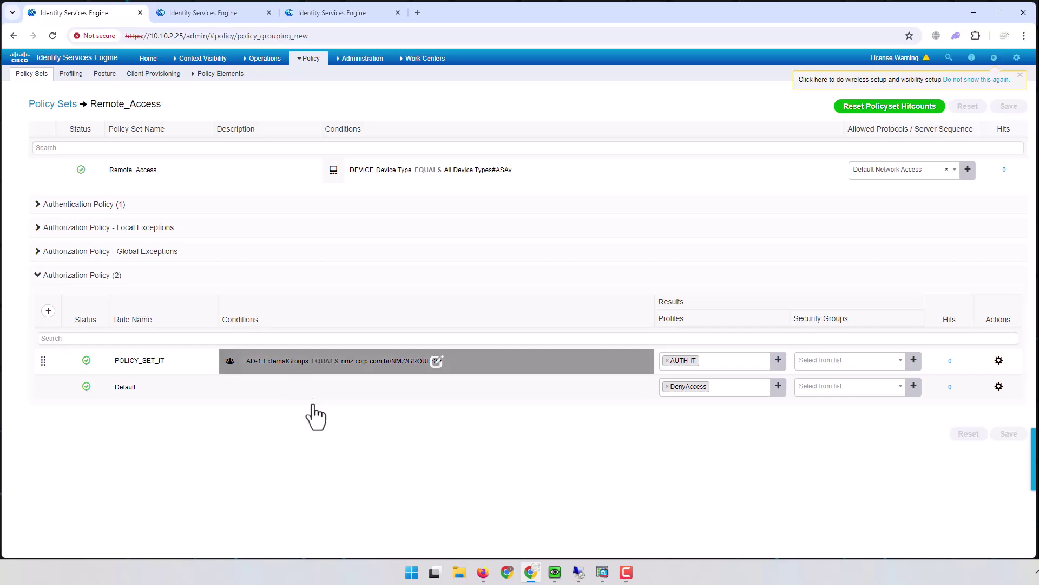
{"action": "left_click", "coordinate": [487, 571]}
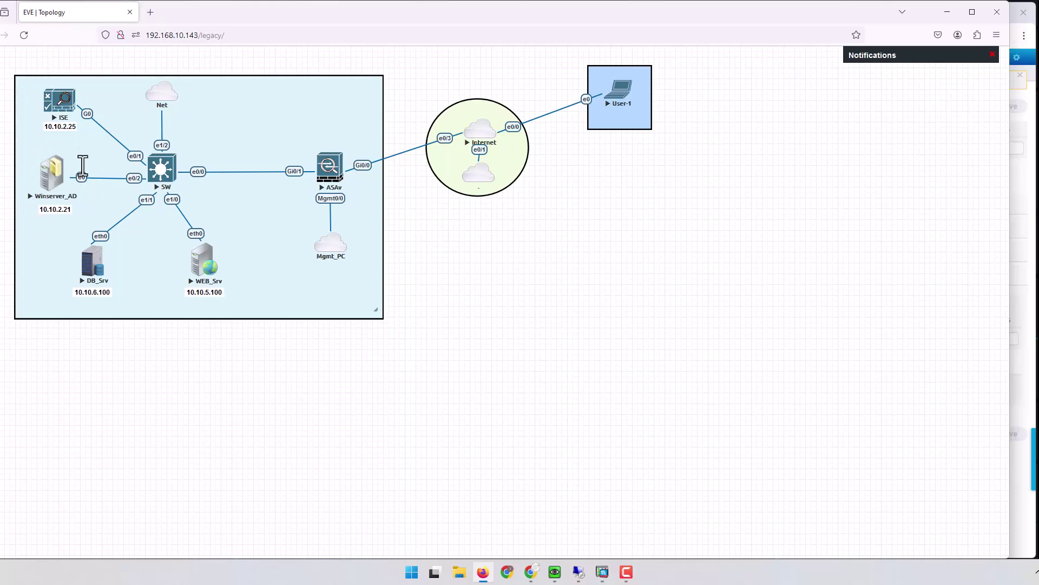
{"action": "left_click", "coordinate": [946, 12]}
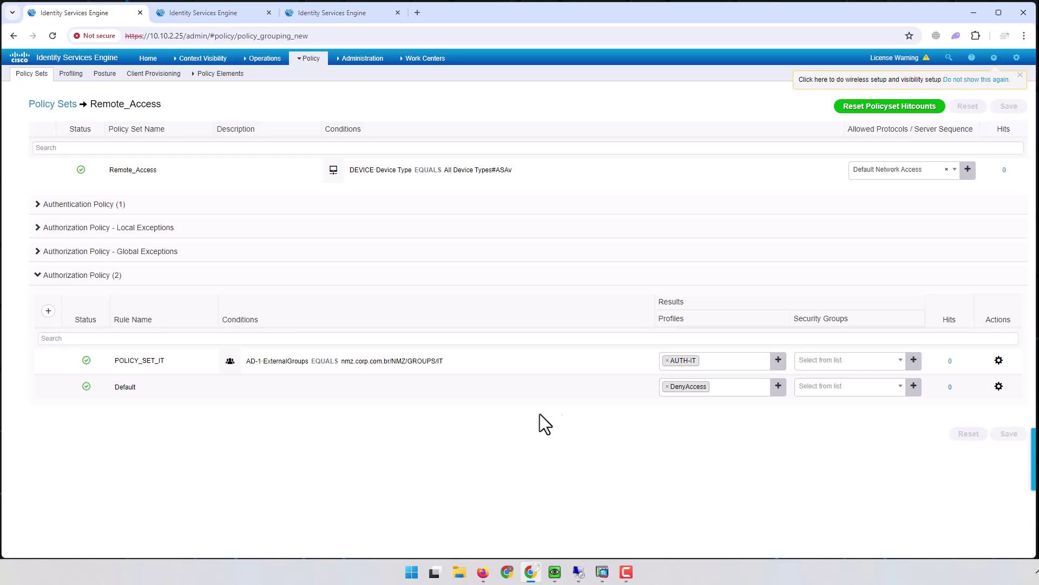
{"action": "left_click", "coordinate": [333, 11]}
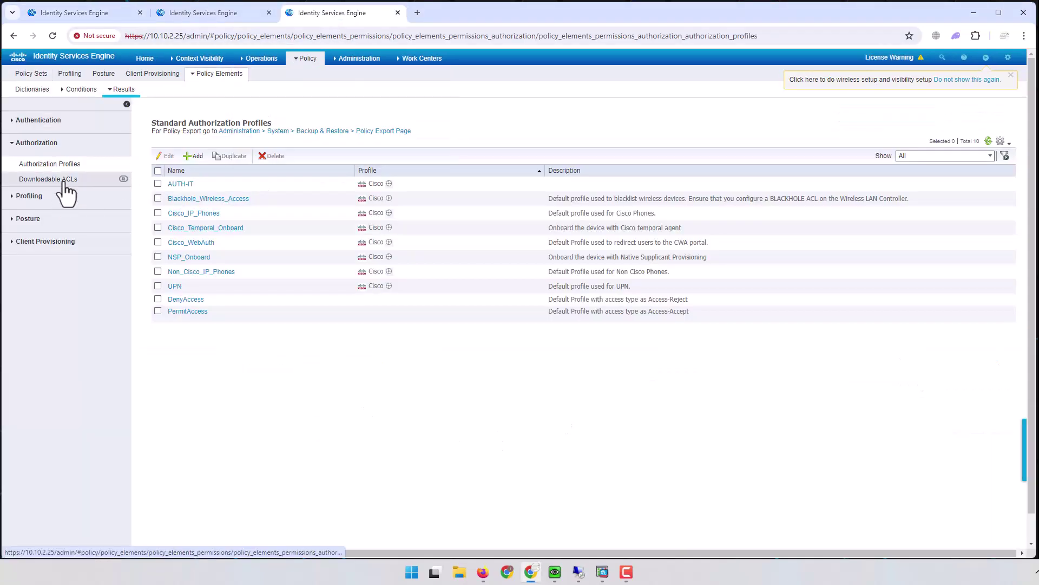
Step: Start downloadable ACL ACL_HR with the rule permit ip any host 10.10.6.100
{"action": "left_click", "coordinate": [64, 181]}
{"action": "left_click", "coordinate": [184, 139]}
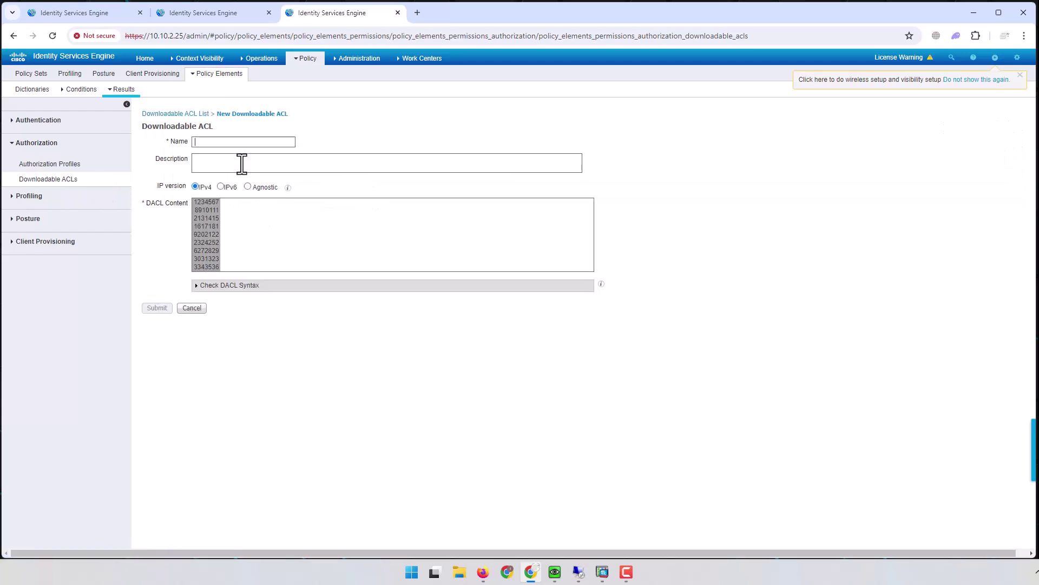
{"action": "type", "text": "ACL_HR"}
{"action": "left_click", "coordinate": [265, 213]}
{"action": "type", "text": "p"}
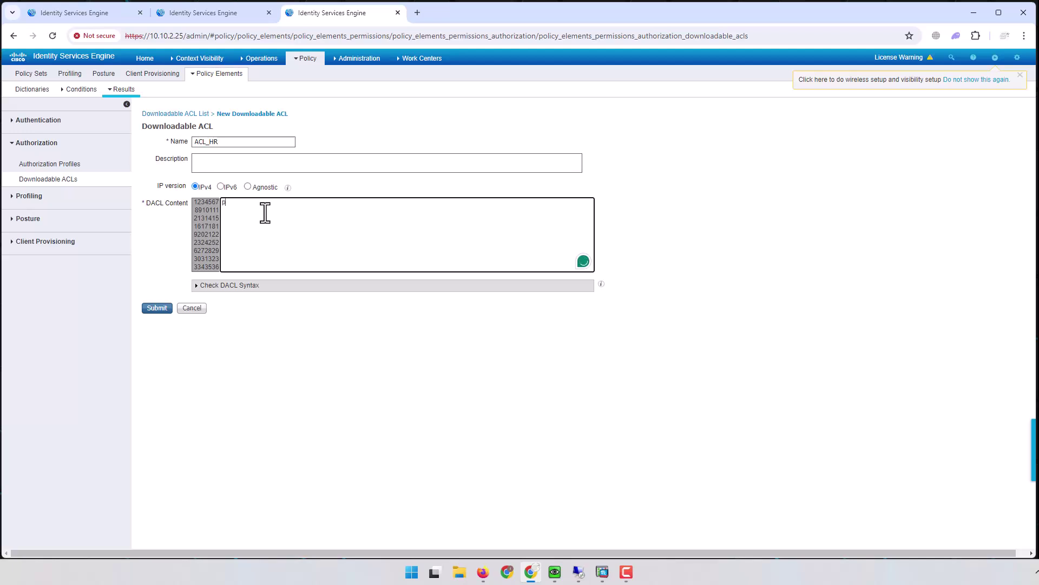
{"action": "type", "text": "ermit ip any host 10.10.6.100"}
{"action": "left_click", "coordinate": [482, 571]}
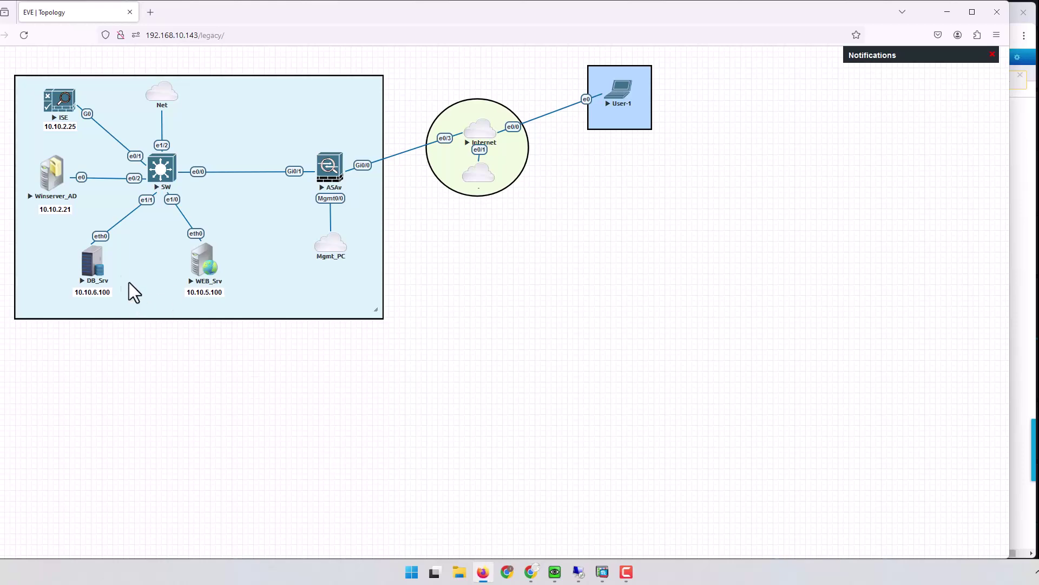
Step: Set DB_Srv's VPCS address to 10.10.6.100 255.255.255.0 with gateway 10.10.6.1
{"action": "left_click", "coordinate": [95, 265]}
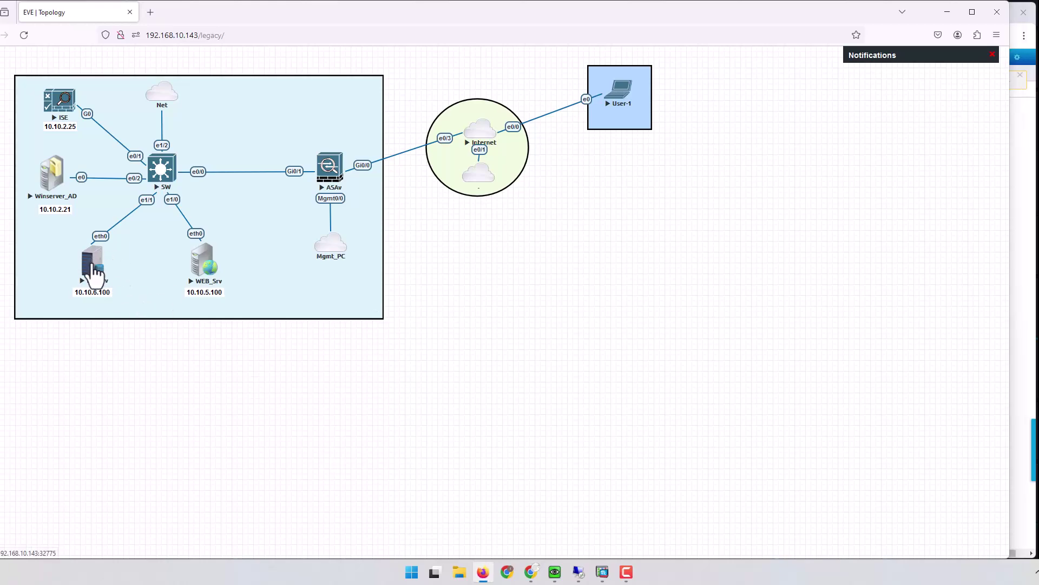
{"action": "left_click_drag", "start_coordinate": [32, 22], "coordinate": [648, 171]}
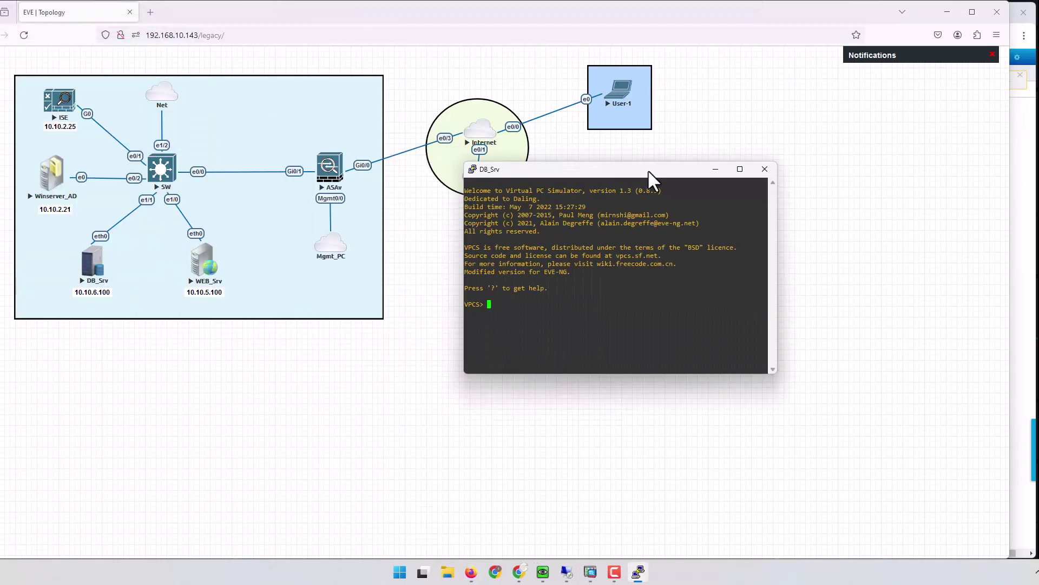
{"action": "key", "text": "Return"}
{"action": "key", "text": "Return"}
{"action": "key", "text": "Return"}
{"action": "type", "text": "ip 10.10."}
{"action": "type", "text": "6.100 255.255.255"}
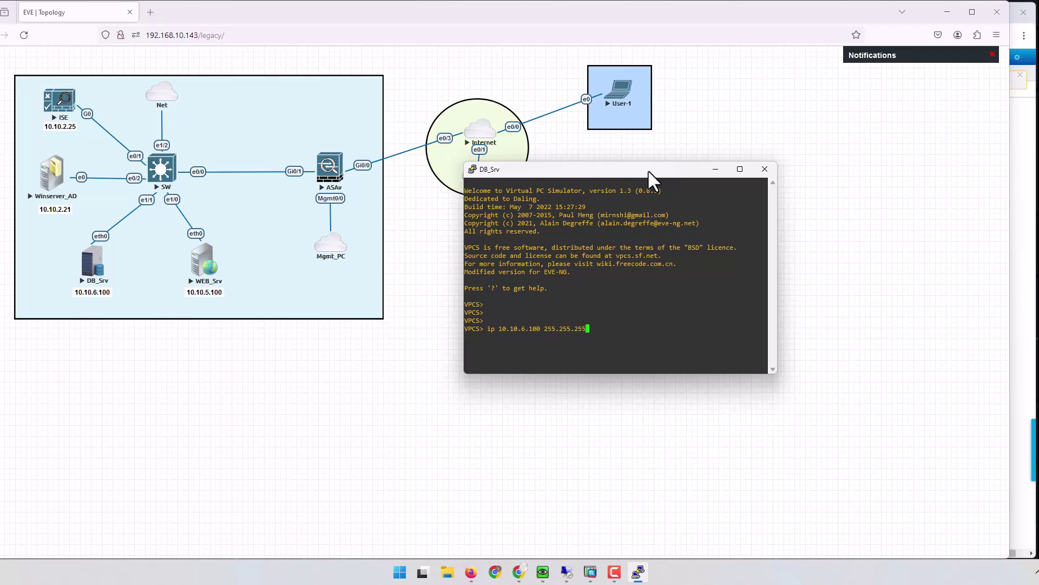
{"action": "type", "text": ".0 10.10.6.1"}
{"action": "key", "text": "Return"}
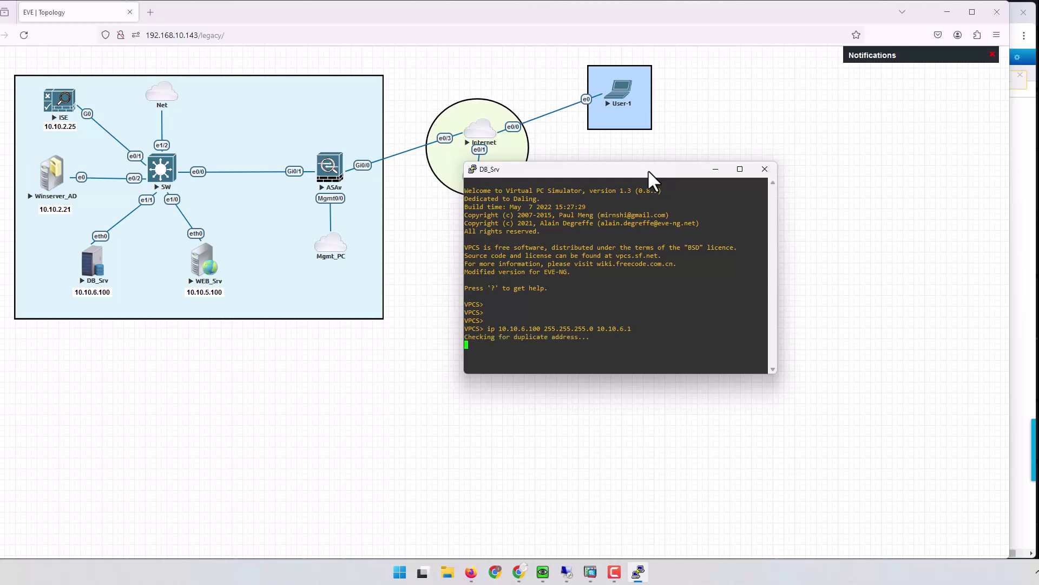
{"action": "left_click", "coordinate": [716, 169]}
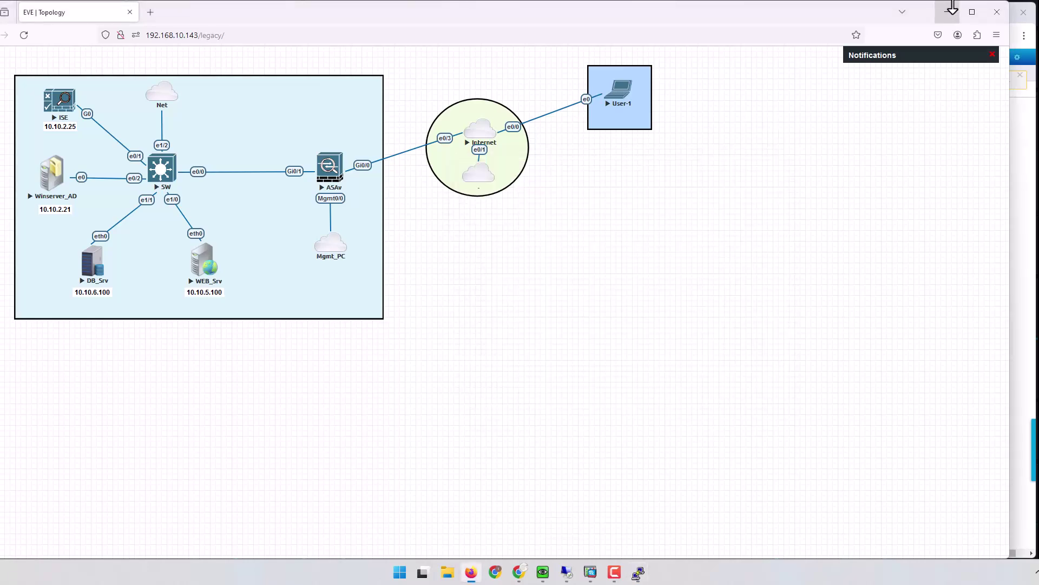
Step: Add a second ACL_HR rule: permit tcp any host 10.10.2.21 eq 80
{"action": "left_click", "coordinate": [947, 12]}
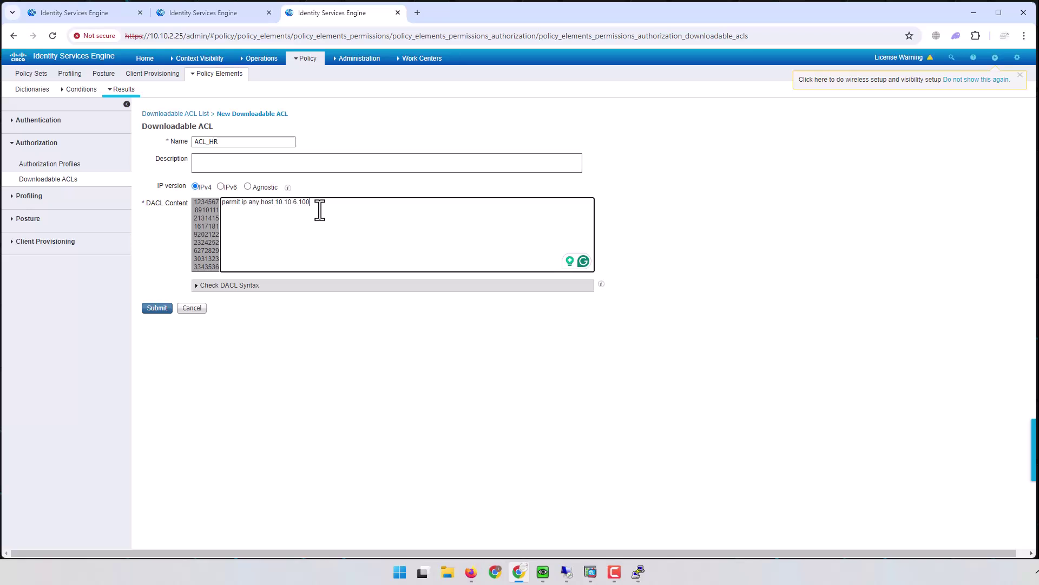
{"action": "left_click_drag", "start_coordinate": [262, 205], "coordinate": [277, 205]}
{"action": "left_click", "coordinate": [317, 202]}
{"action": "left_click_drag", "start_coordinate": [261, 206], "coordinate": [276, 207]}
{"action": "left_click", "coordinate": [321, 205]}
{"action": "type", "text": "permit tcp any host 10.10.2.21 eq"}
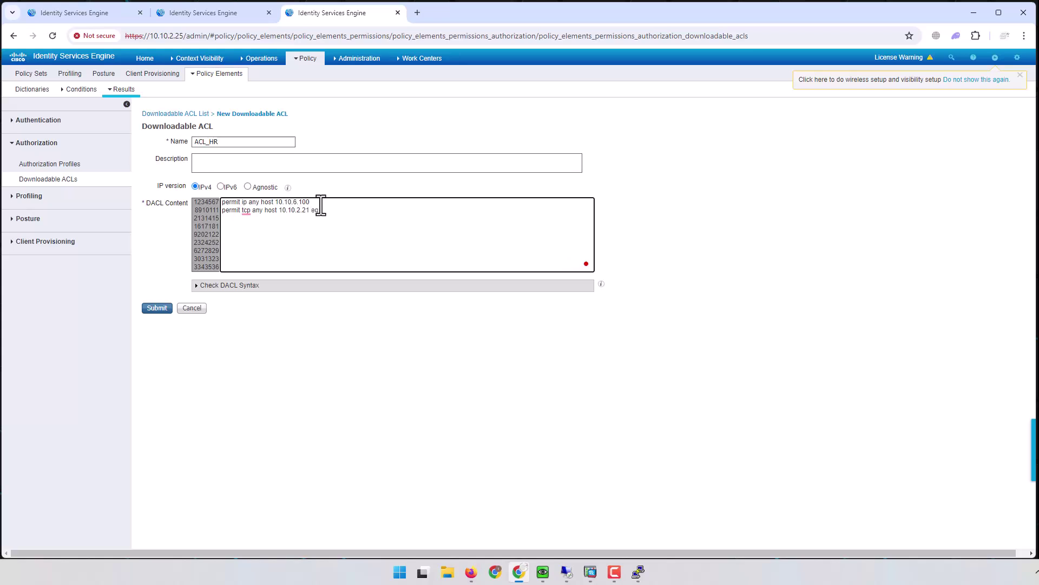
{"action": "type", "text": " 80"}
{"action": "left_click_drag", "start_coordinate": [336, 210], "coordinate": [310, 213]}
{"action": "left_click_drag", "start_coordinate": [265, 213], "coordinate": [275, 214]}
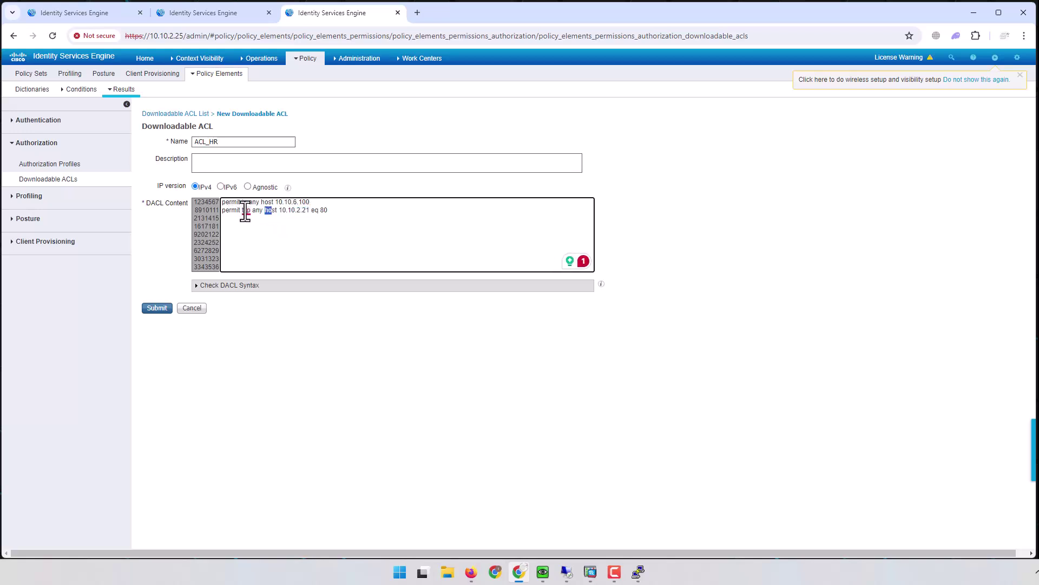
{"action": "left_click", "coordinate": [243, 213]}
{"action": "left_click", "coordinate": [246, 212]}
{"action": "left_click", "coordinate": [336, 211]}
Step: Run the DACL syntax check on ACL_HR and confirm it reports the DACL is valid
{"action": "left_click", "coordinate": [229, 287]}
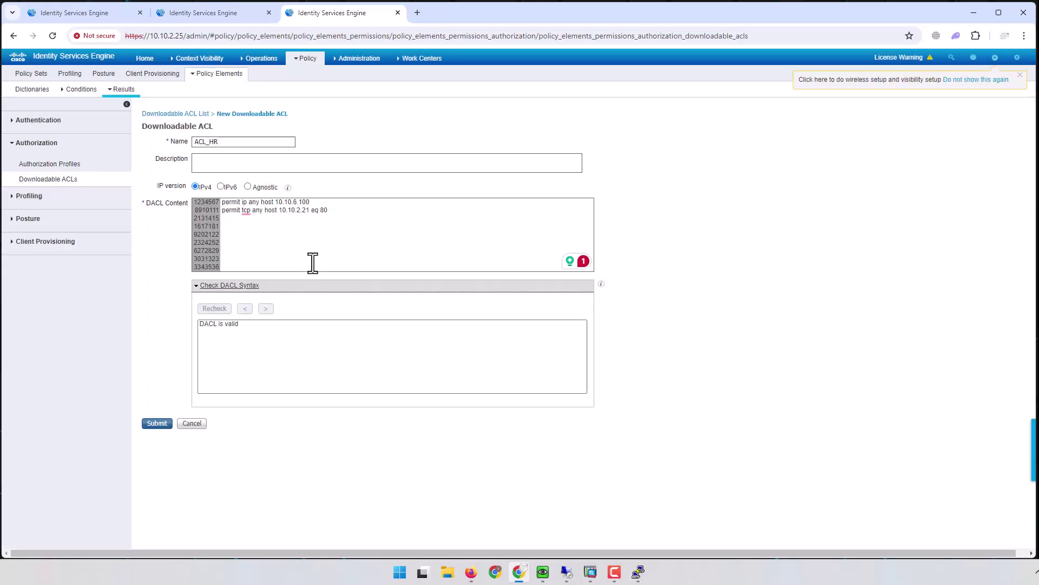
{"action": "left_click", "coordinate": [340, 215]}
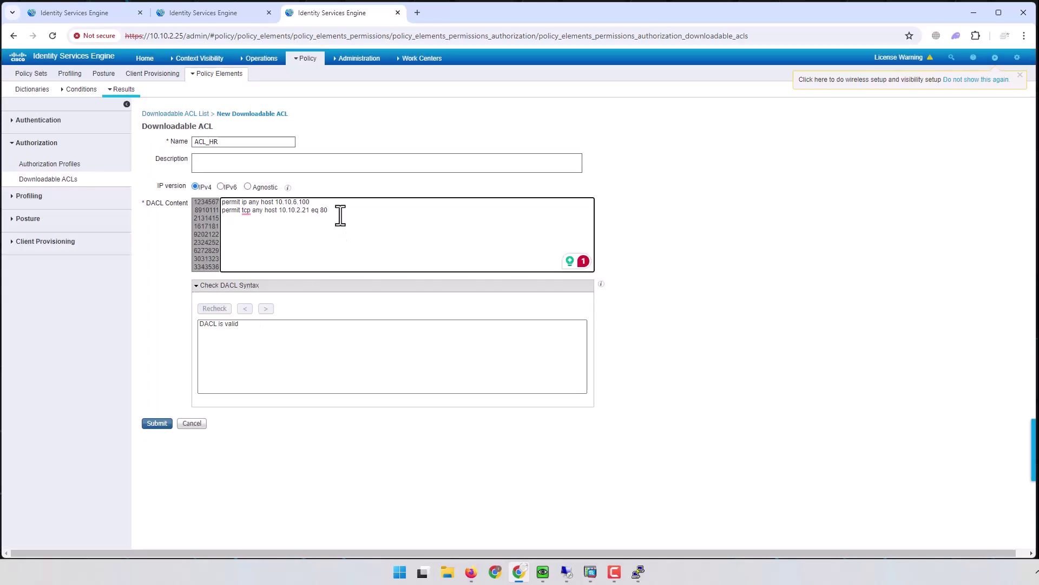
{"action": "key", "text": "BackSpace"}
{"action": "key", "text": "BackSpace"}
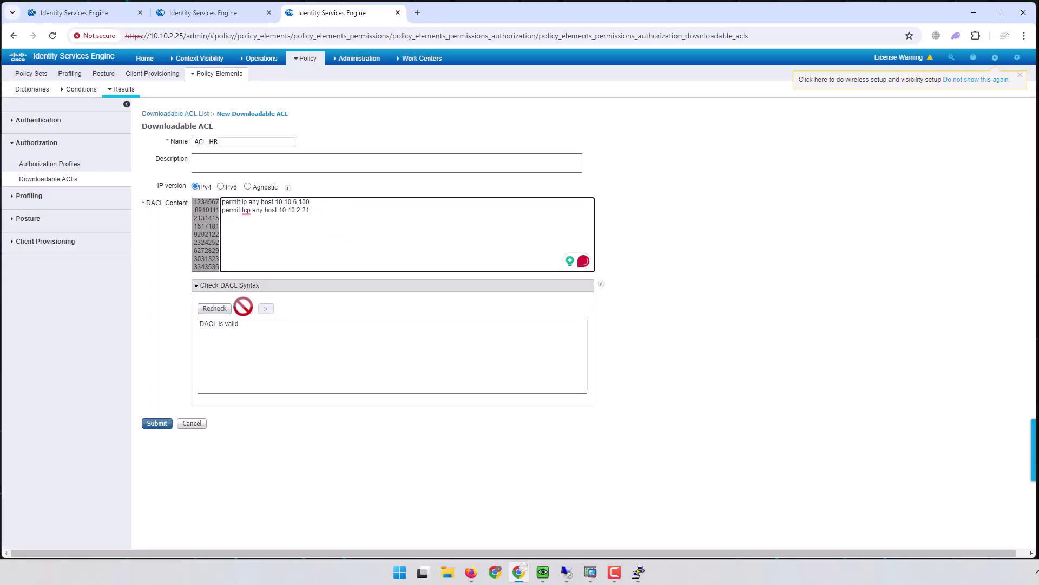
{"action": "left_click", "coordinate": [214, 308]}
{"action": "left_click", "coordinate": [315, 213]}
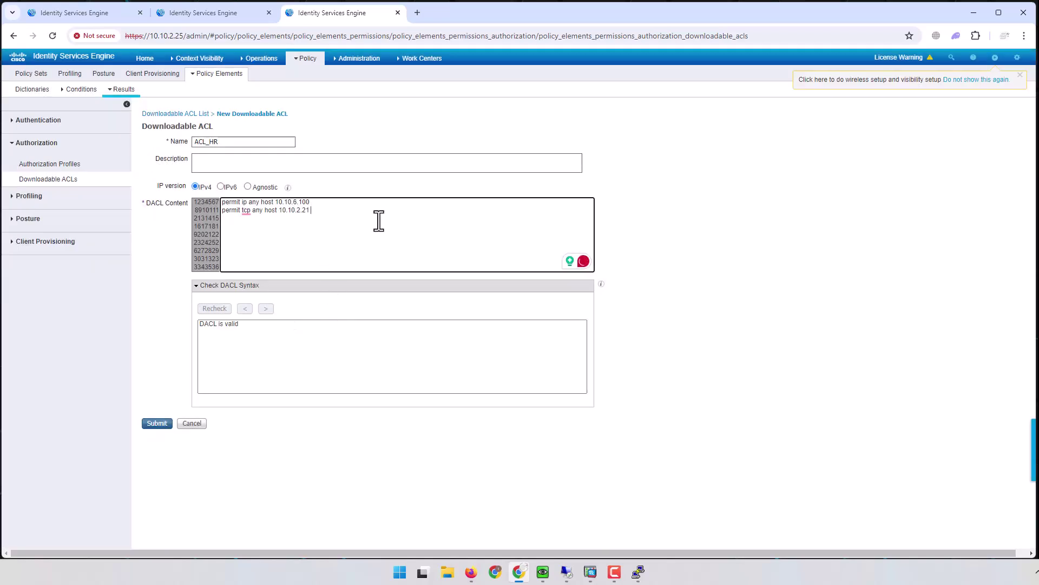
{"action": "left_click", "coordinate": [214, 308]}
{"action": "left_click", "coordinate": [323, 211]}
{"action": "left_click", "coordinate": [254, 327]}
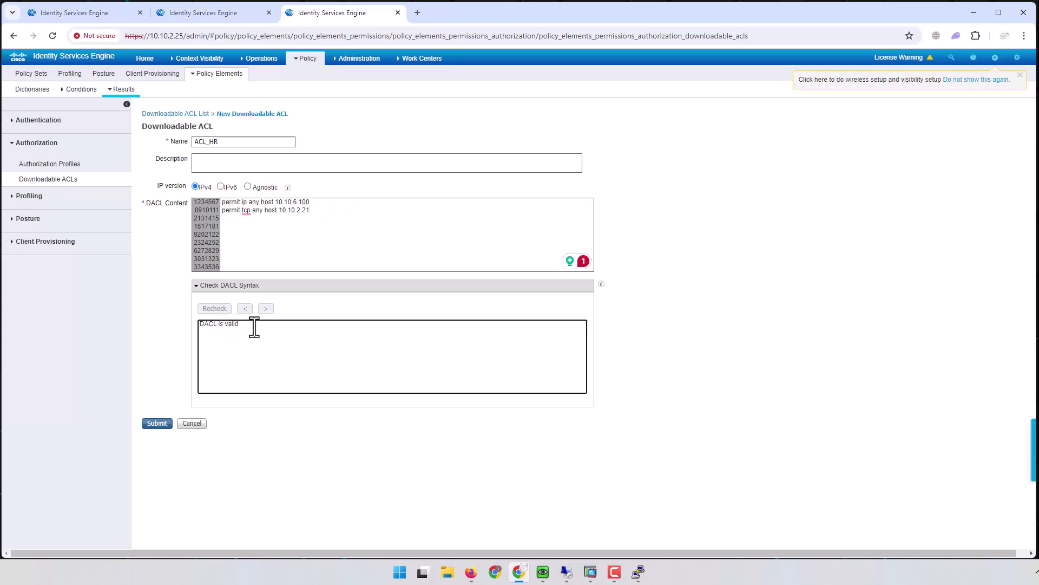
{"action": "left_click_drag", "start_coordinate": [254, 327], "coordinate": [176, 330]}
{"action": "left_click", "coordinate": [332, 213]}
{"action": "type", "text": "eq"}
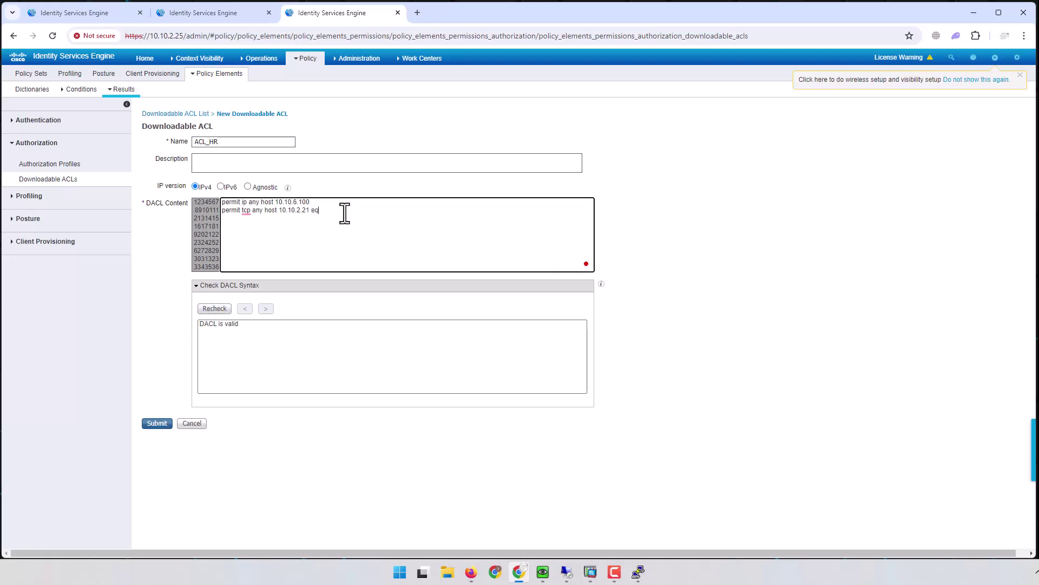
{"action": "type", "text": " 80"}
Step: Add the rule permit ip any 10.10.1.0 255.255.255.0 and submit ACL_HR
{"action": "type", "text": "permi"}
{"action": "type", "text": "t ip any"}
{"action": "type", "text": " 10.10.1."}
{"action": "type", "text": "0"}
{"action": "type", "text": " 255.255.2"}
{"action": "type", "text": "55.0"}
{"action": "left_click_drag", "start_coordinate": [260, 219], "coordinate": [291, 221]}
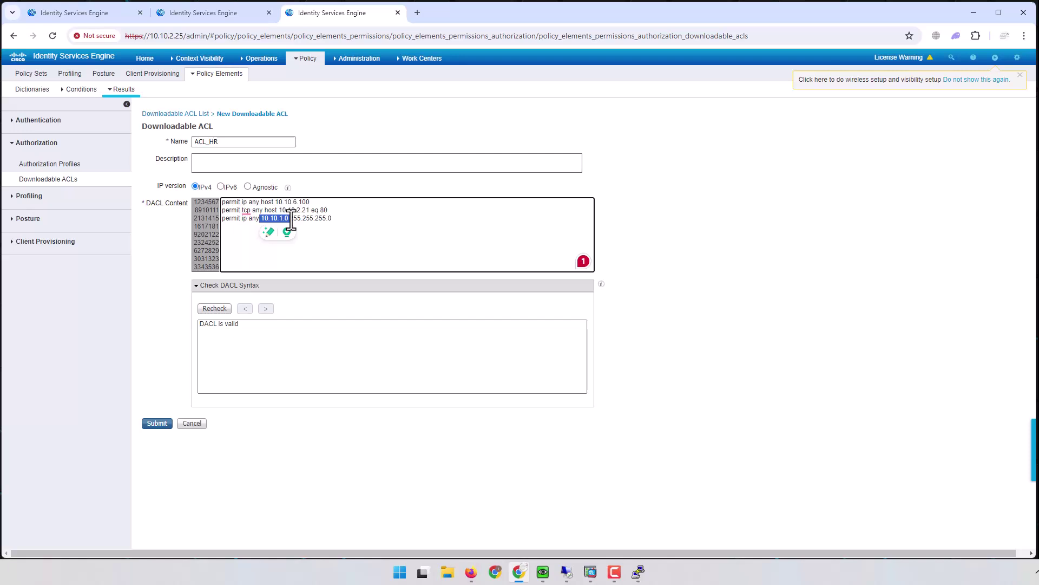
{"action": "left_click", "coordinate": [357, 219]}
{"action": "left_click_drag", "start_coordinate": [368, 218], "coordinate": [219, 220]}
{"action": "left_click", "coordinate": [342, 211]}
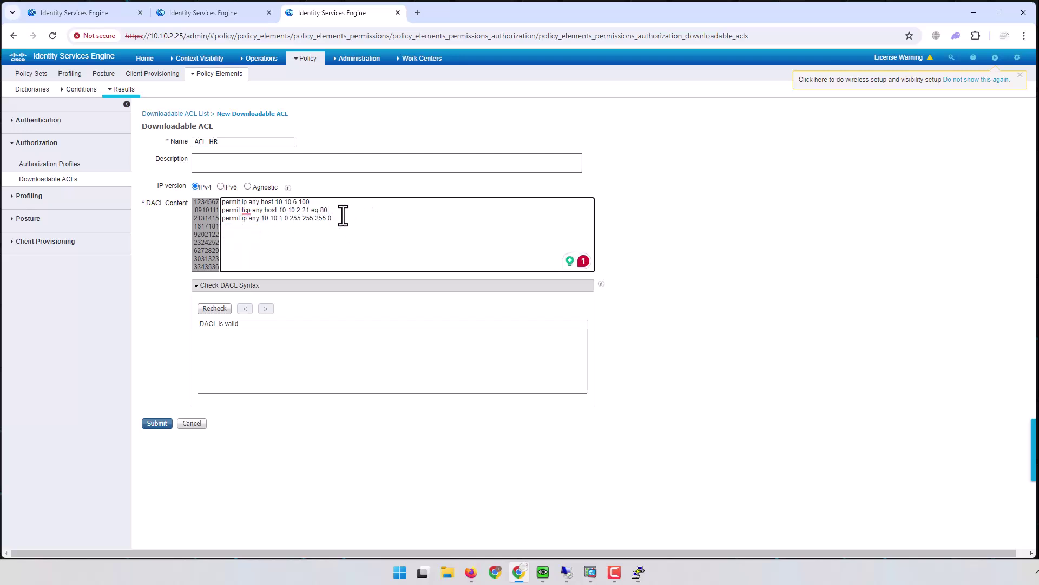
{"action": "left_click", "coordinate": [161, 424]}
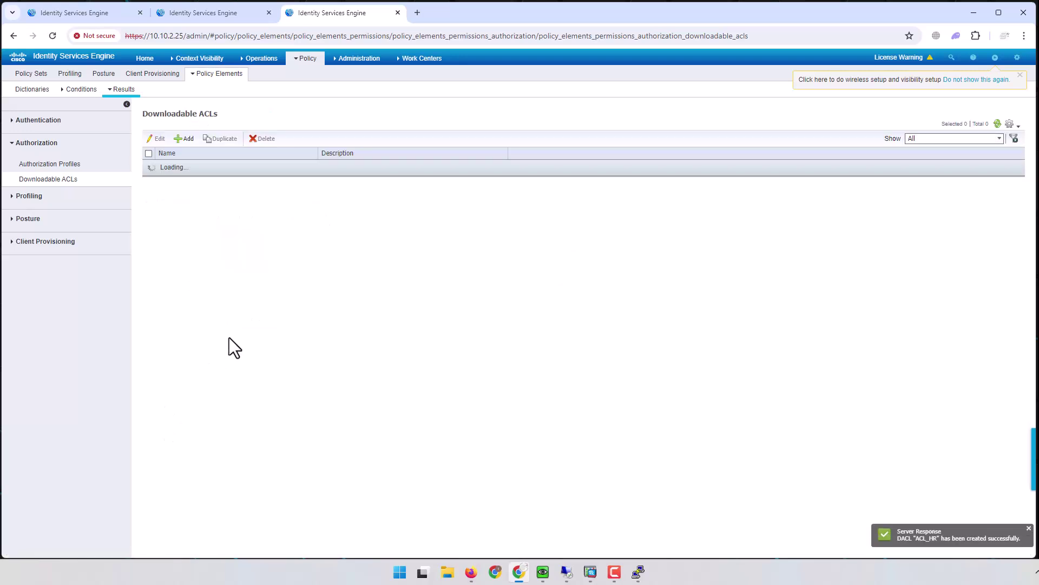
Step: Create authorization profile AUTH-HR assigning the downloadable ACL ACL_HR, and submit it
{"action": "left_click", "coordinate": [47, 164]}
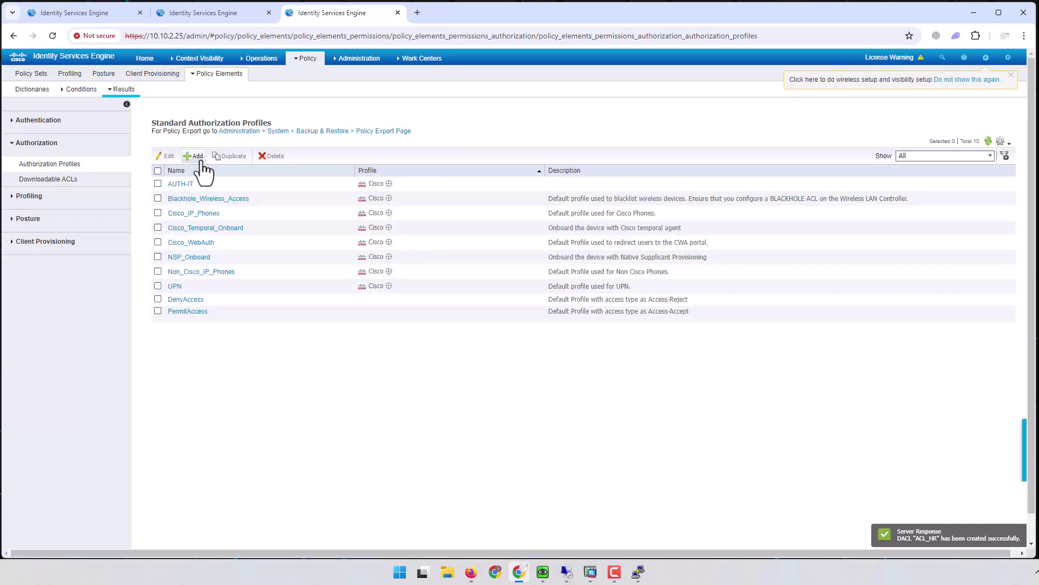
{"action": "left_click", "coordinate": [196, 157]}
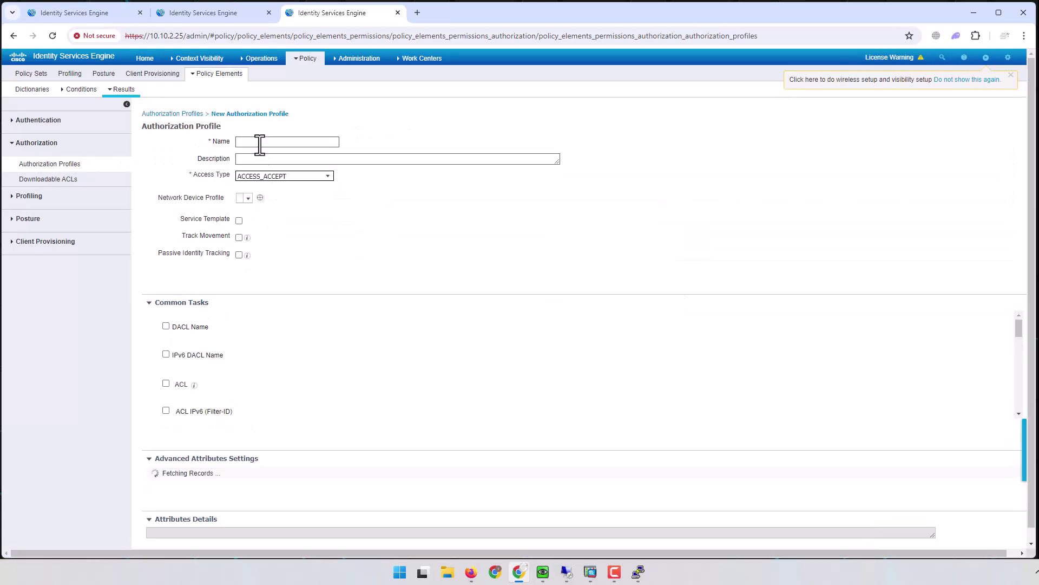
{"action": "left_click", "coordinate": [261, 142]}
{"action": "type", "text": "AUTH"}
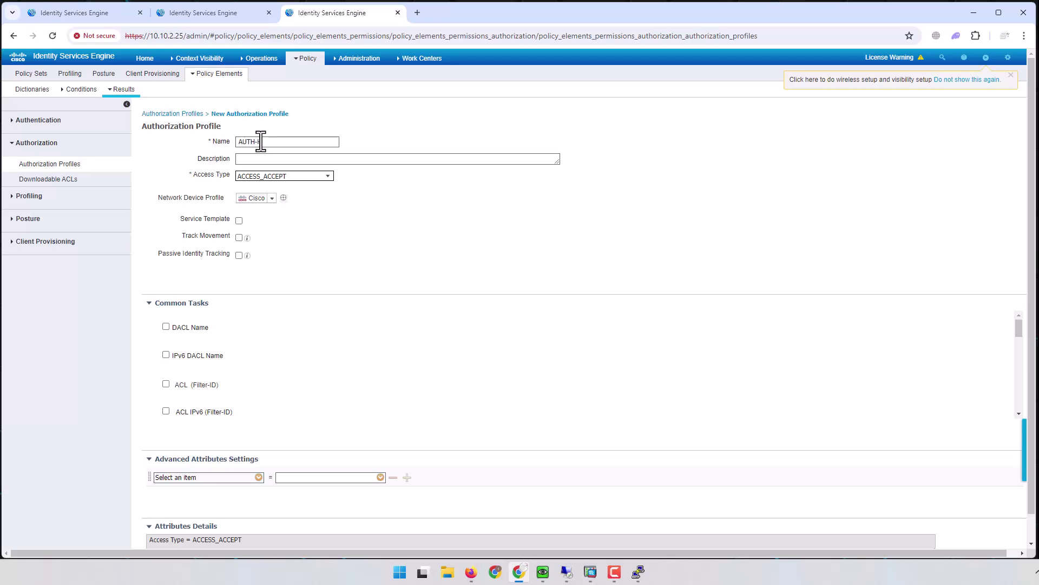
{"action": "type", "text": "-HR"}
{"action": "key", "text": "Tab"}
{"action": "key", "text": "Tab"}
{"action": "key", "text": "Tab"}
{"action": "left_click", "coordinate": [165, 327]}
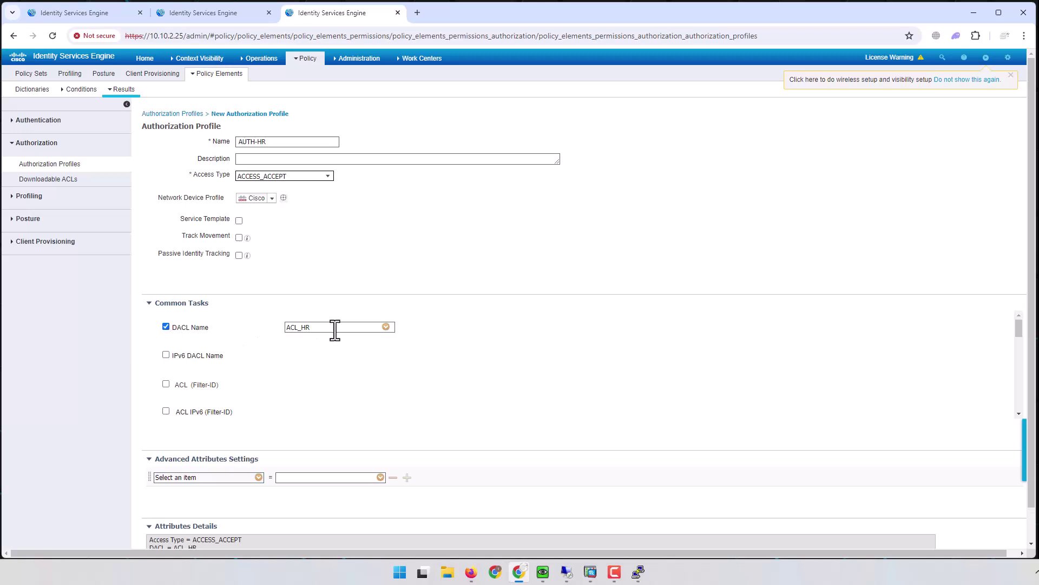
{"action": "left_click", "coordinate": [385, 327]}
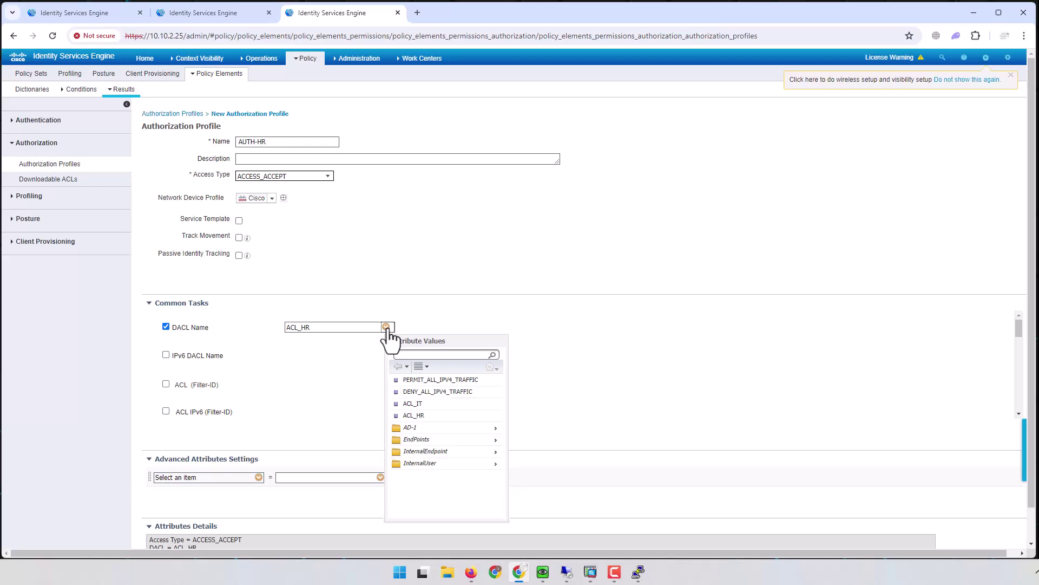
{"action": "left_click", "coordinate": [385, 328]}
{"action": "scroll", "coordinate": [632, 399], "scroll_direction": "down", "scroll_amount": 5}
{"action": "scroll", "coordinate": [631, 411], "scroll_direction": "down", "scroll_amount": 1}
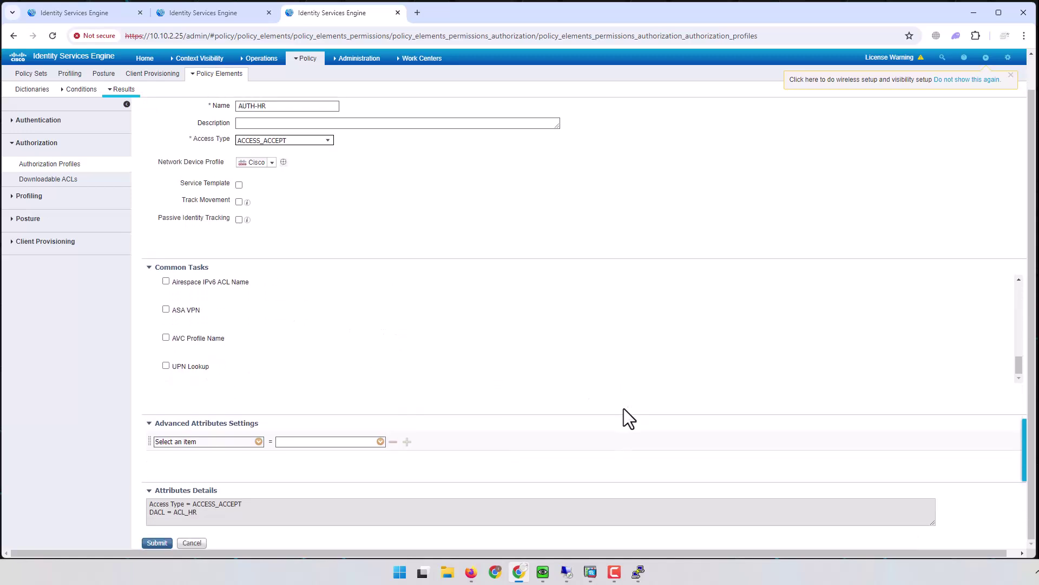
{"action": "left_click", "coordinate": [157, 543]}
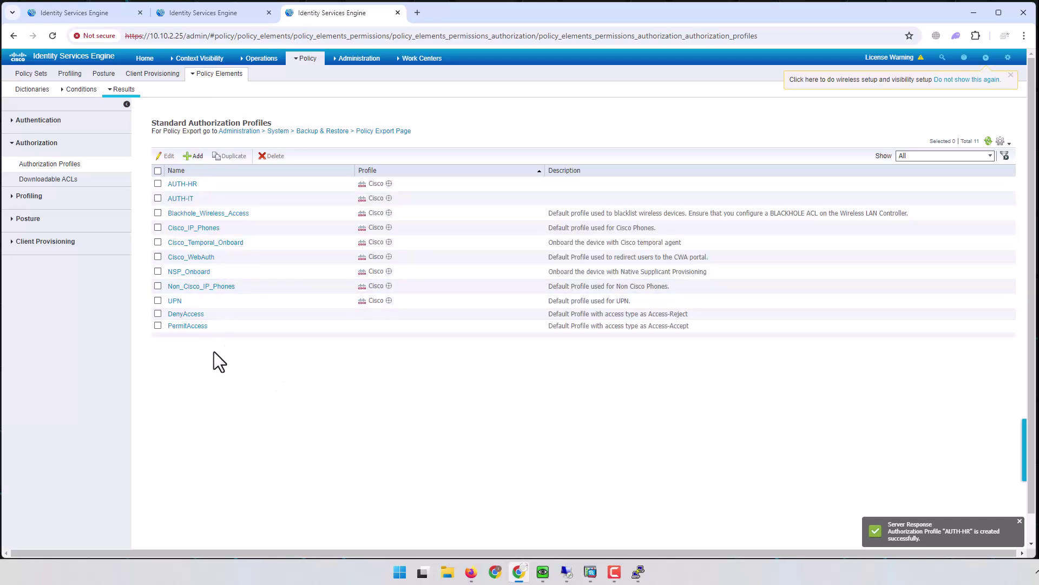
Step: Insert a new rule in Remote_Access, then return to Policy Sets, discarding the unsaved rule
{"action": "left_click", "coordinate": [79, 12]}
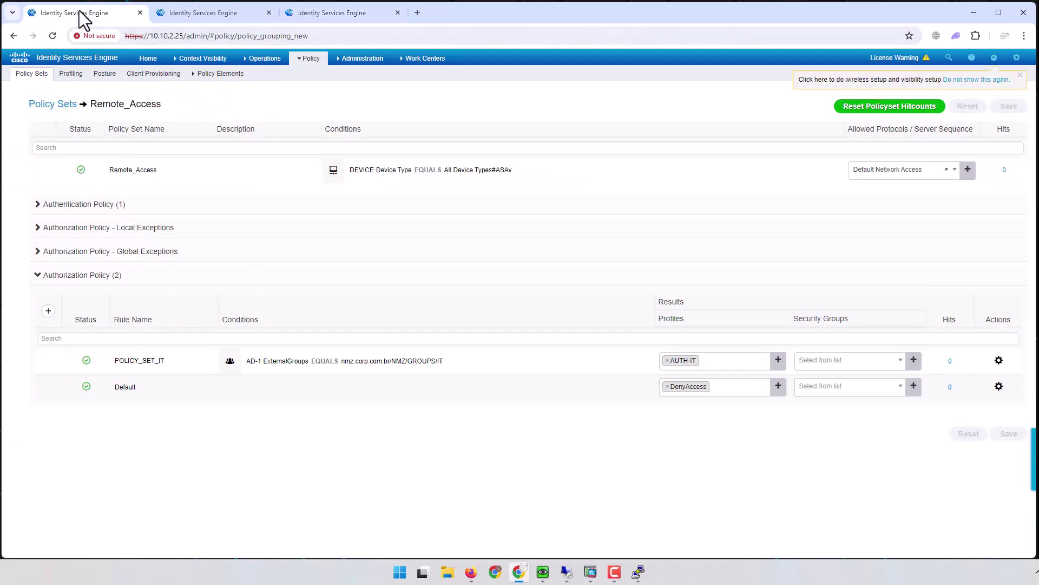
{"action": "left_click", "coordinate": [48, 312]}
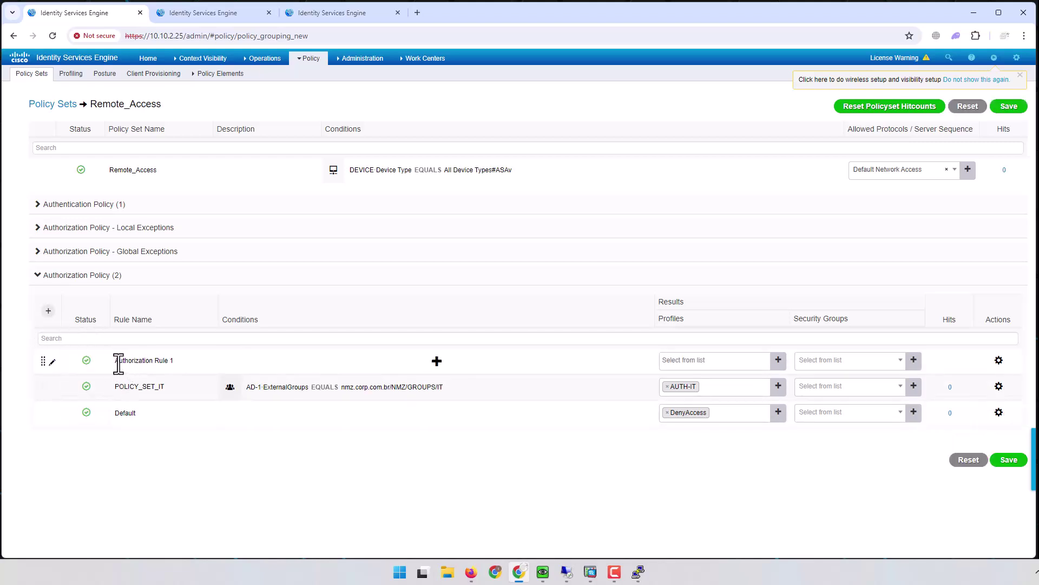
{"action": "left_click_drag", "start_coordinate": [117, 361], "coordinate": [172, 361]}
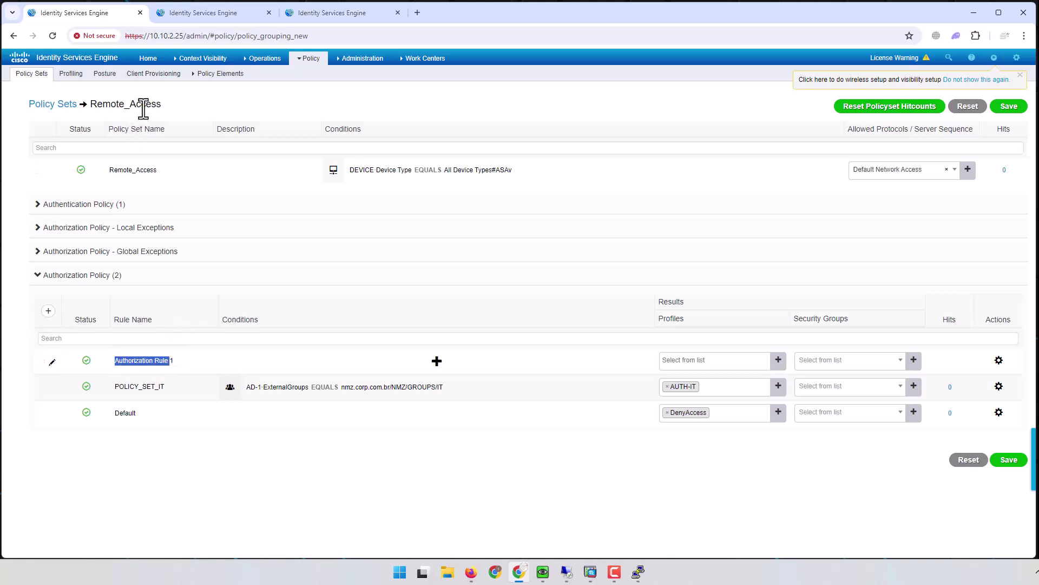
{"action": "left_click_drag", "start_coordinate": [96, 106], "coordinate": [163, 107]}
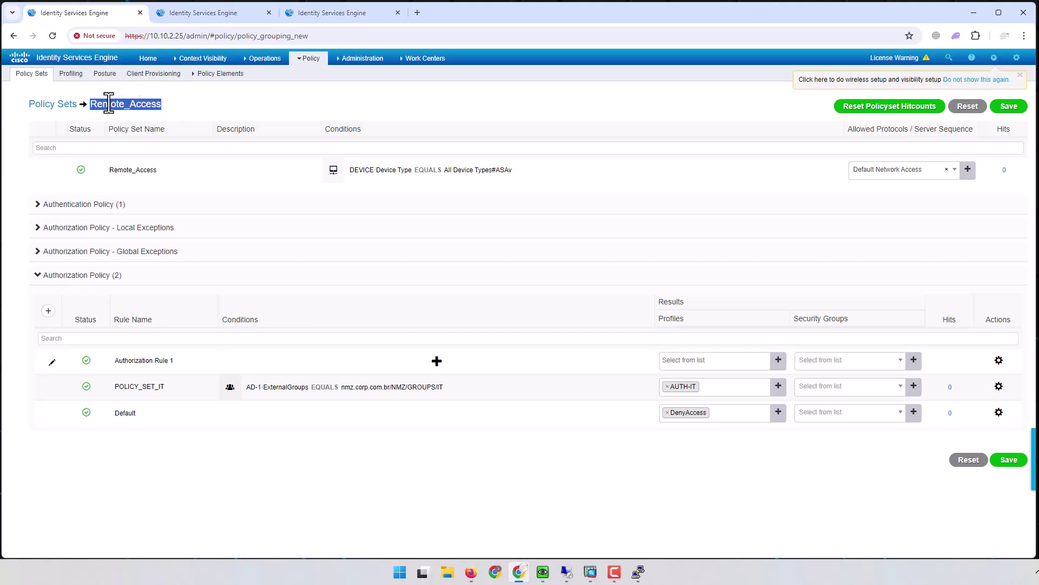
{"action": "left_click", "coordinate": [61, 104]}
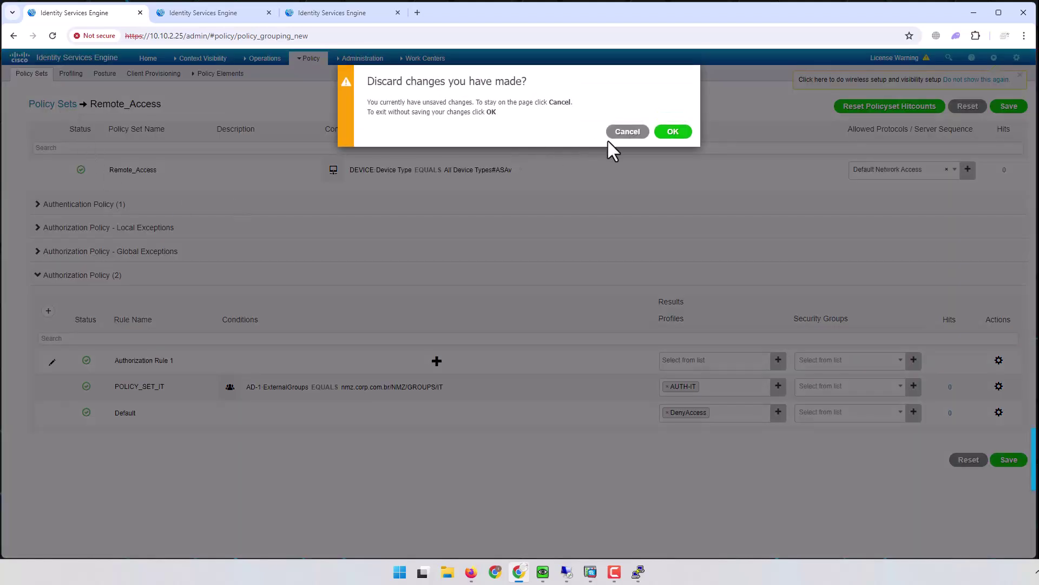
{"action": "left_click", "coordinate": [671, 134]}
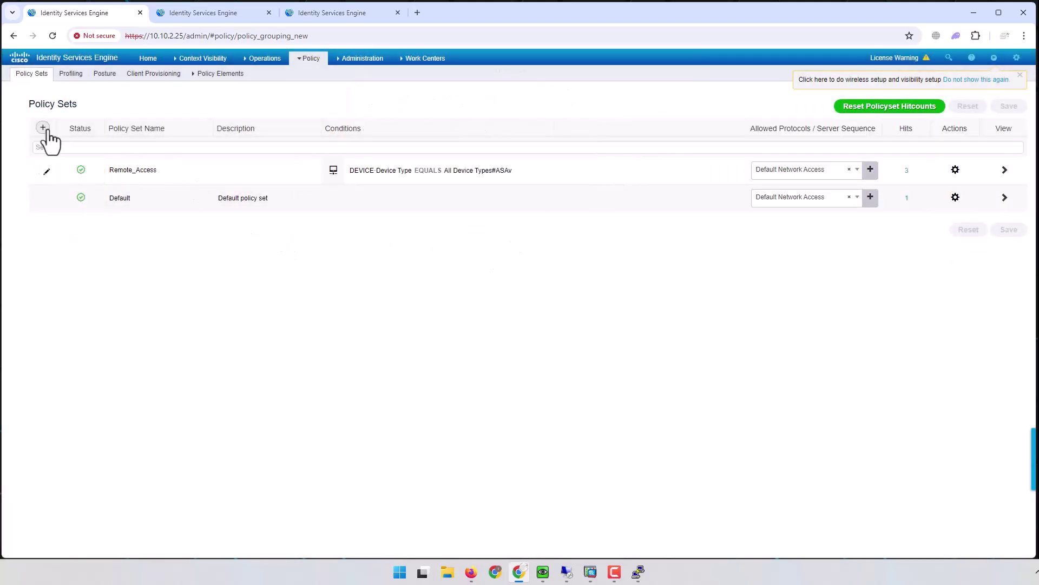
{"action": "left_click", "coordinate": [116, 169]}
{"action": "left_click_drag", "start_coordinate": [113, 169], "coordinate": [145, 168]}
{"action": "mouse_move", "coordinate": [195, 59]}
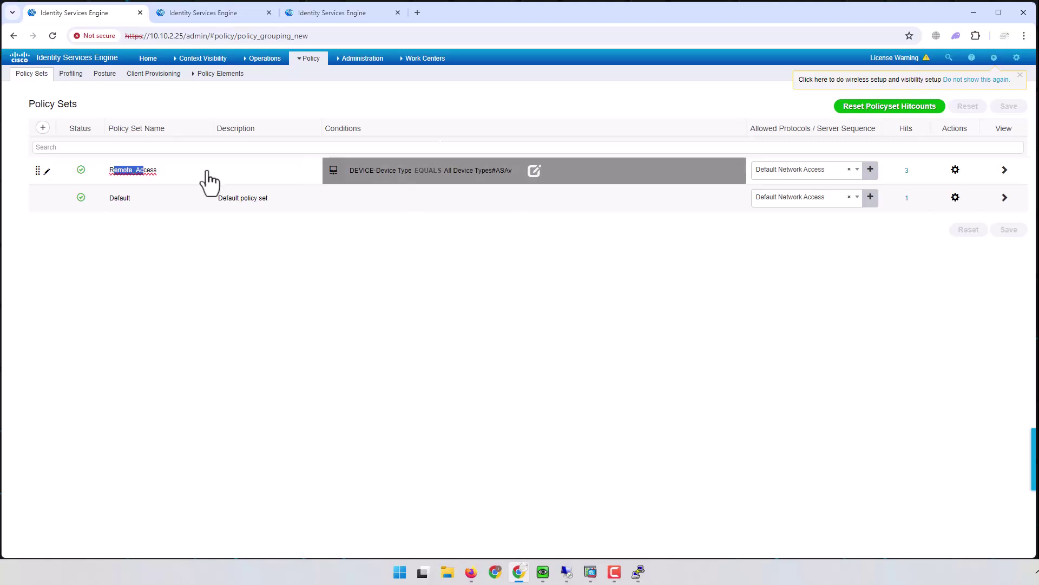
{"action": "left_click", "coordinate": [173, 170]}
Step: Add a new top authorization rule in Remote_Access named POLICY_SET_HR
{"action": "left_click", "coordinate": [1006, 170]}
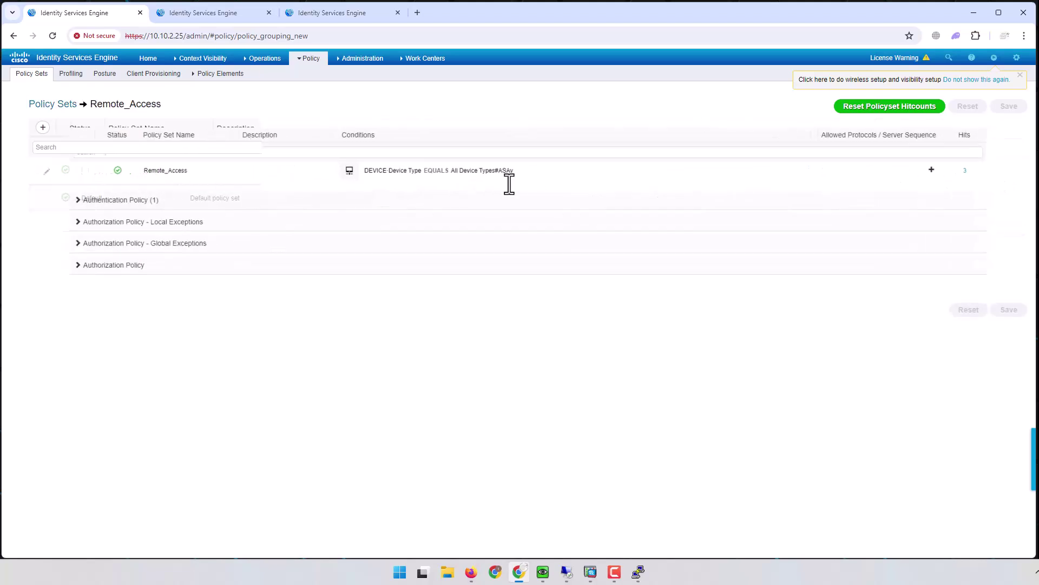
{"action": "left_click", "coordinate": [38, 275]}
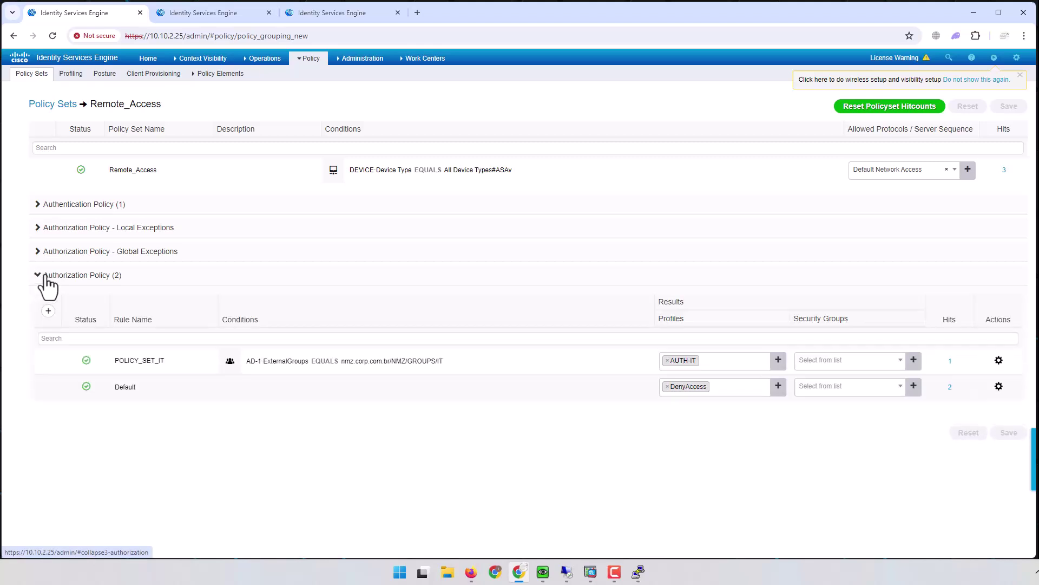
{"action": "left_click", "coordinate": [49, 311]}
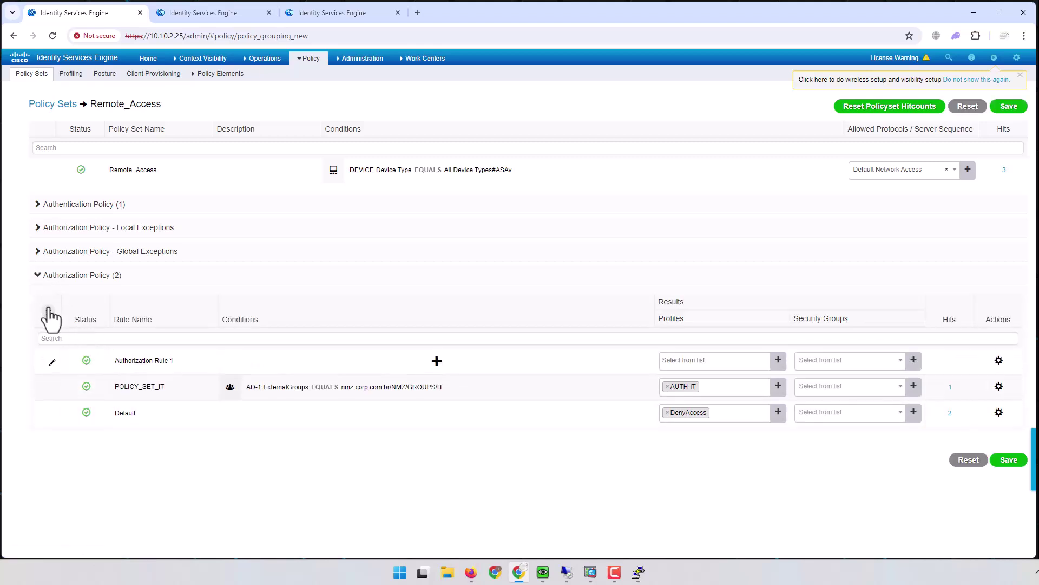
{"action": "triple_click", "coordinate": [162, 360]}
{"action": "type", "text": "POLICY_SET_HR"}
Step: Give POLICY_SET_HR the AUTH-HR profile and try saving; the save fails for lack of a condition
{"action": "left_click", "coordinate": [692, 360]}
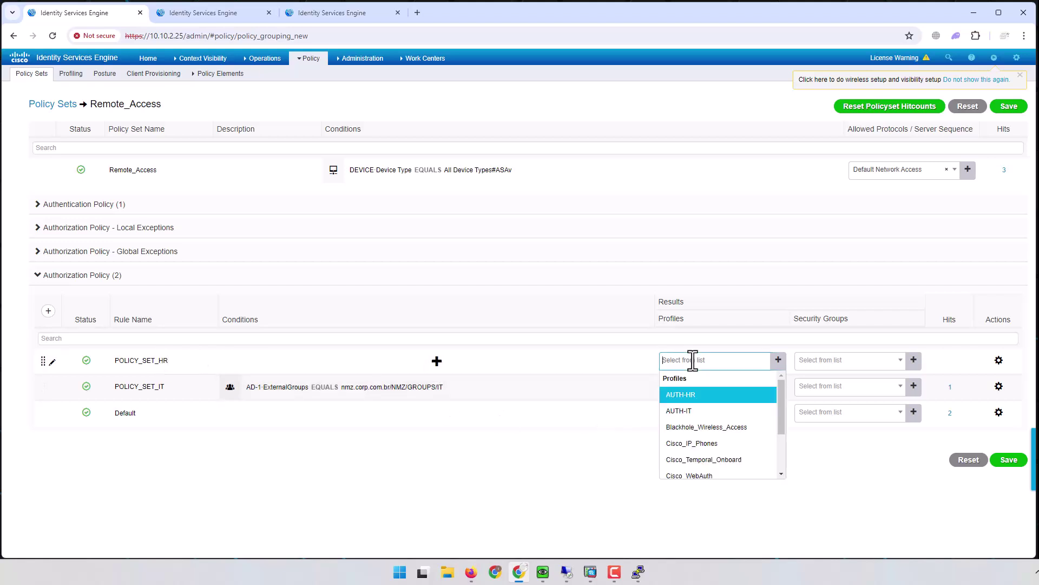
{"action": "left_click", "coordinate": [700, 395]}
{"action": "left_click", "coordinate": [1010, 459]}
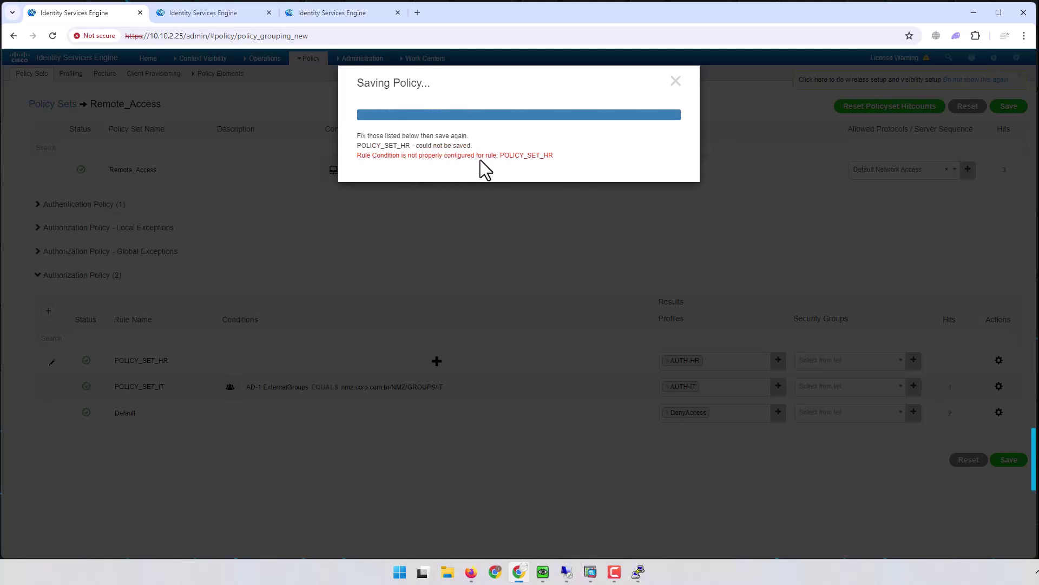
{"action": "left_click", "coordinate": [676, 81]}
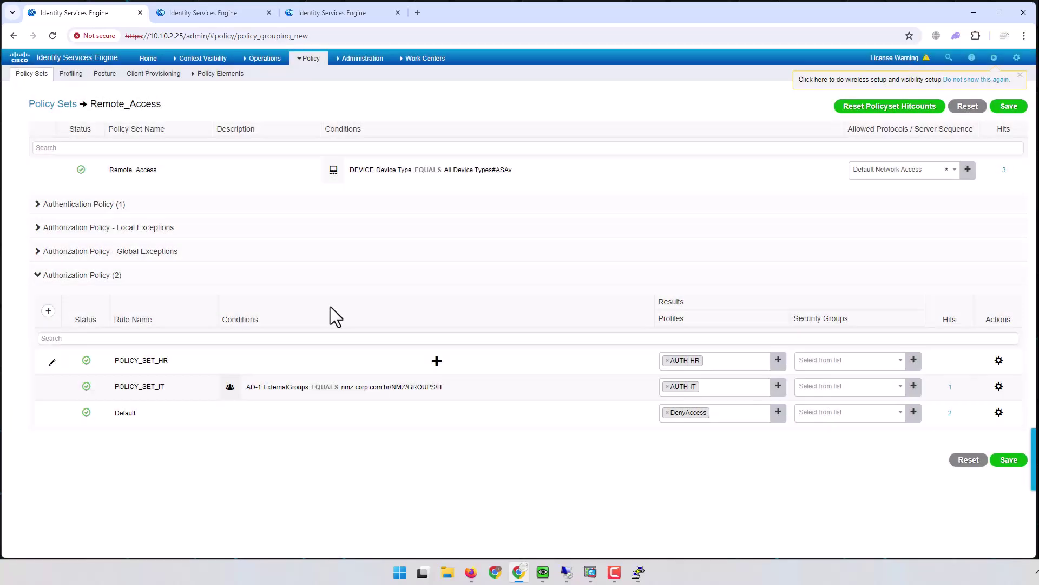
{"action": "left_click", "coordinate": [436, 358]}
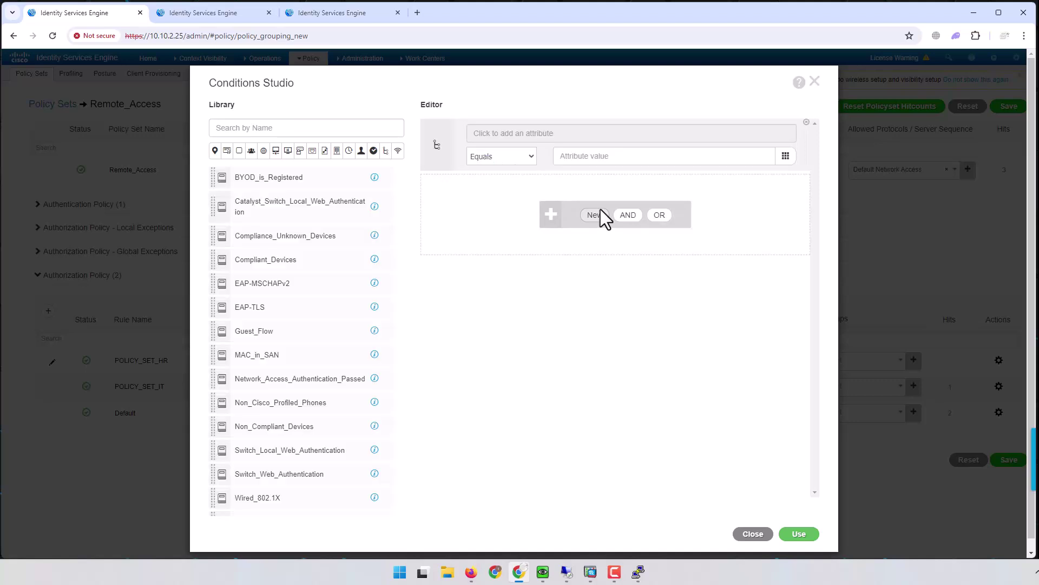
Step: Set the rule condition to AD-1 ExternalGroups Equals nmz.corp.com.br/NMZ/GROUPS/HR
{"action": "left_click", "coordinate": [566, 132]}
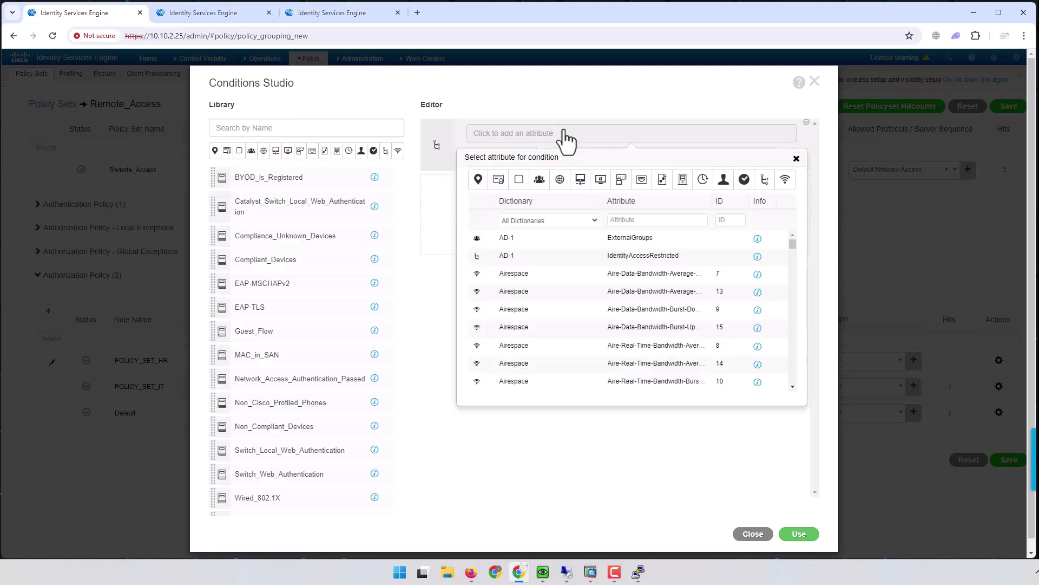
{"action": "left_click", "coordinate": [631, 238]}
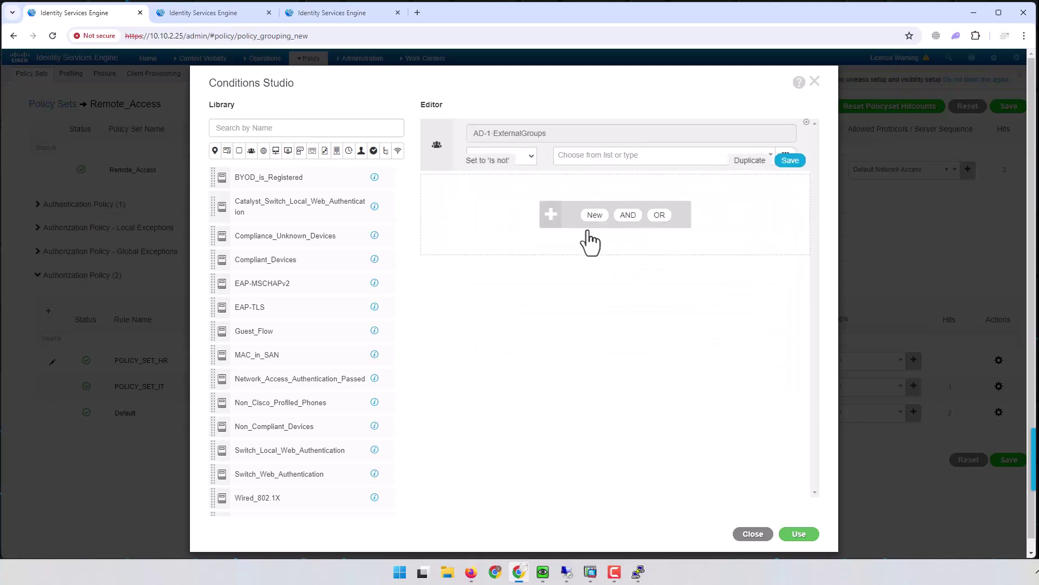
{"action": "left_click", "coordinate": [610, 160]}
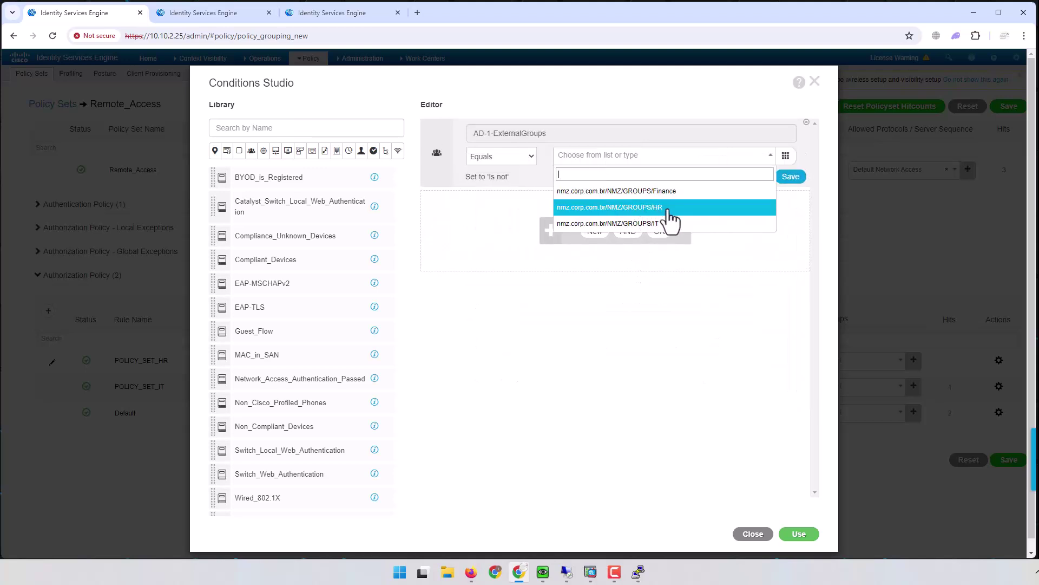
{"action": "left_click", "coordinate": [649, 208]}
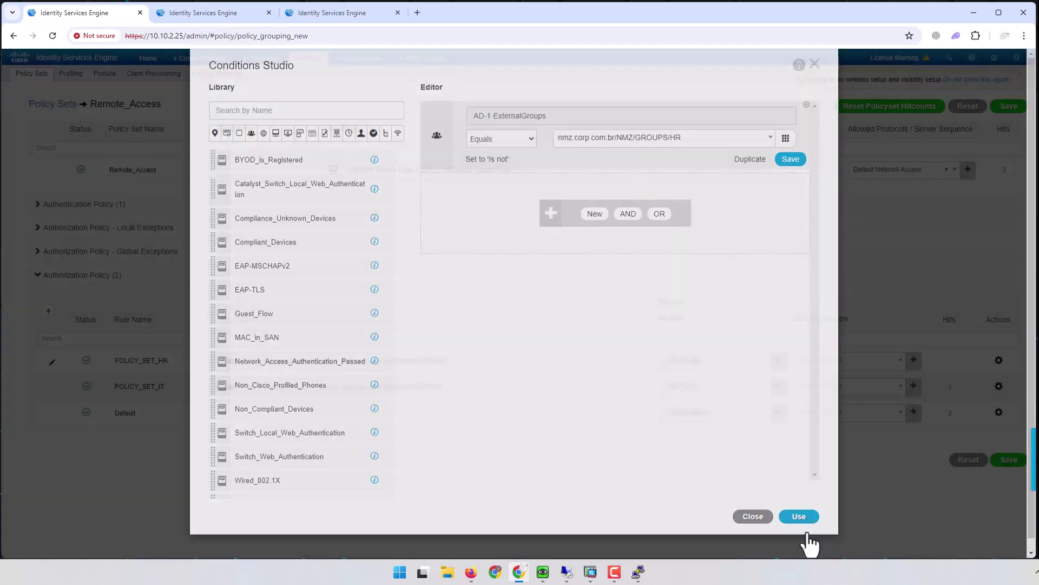
{"action": "left_click", "coordinate": [799, 535]}
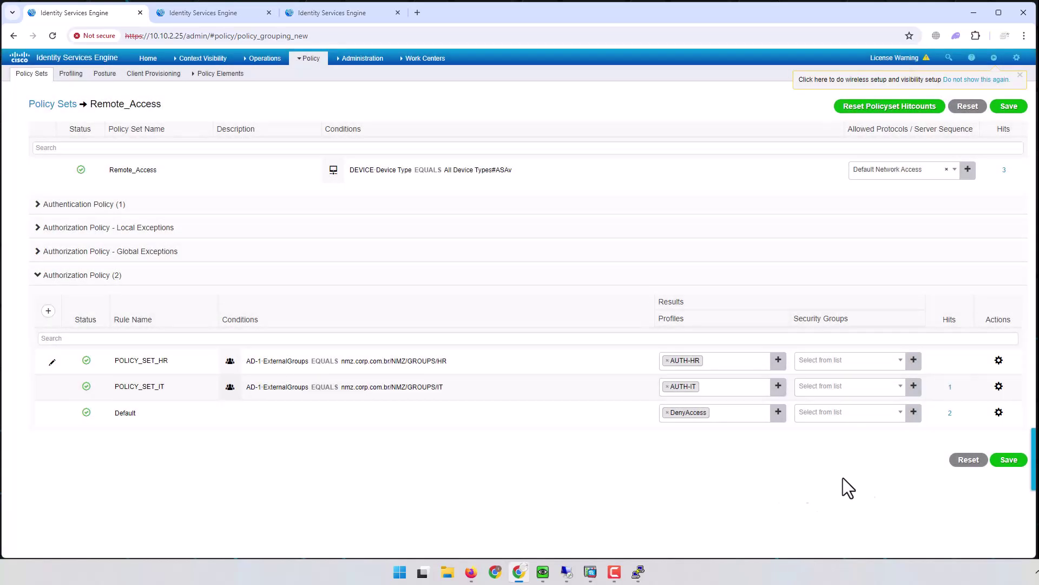
Step: Save the policy with the HR rule and minimize Chrome to the desktop
{"action": "left_click", "coordinate": [1009, 461]}
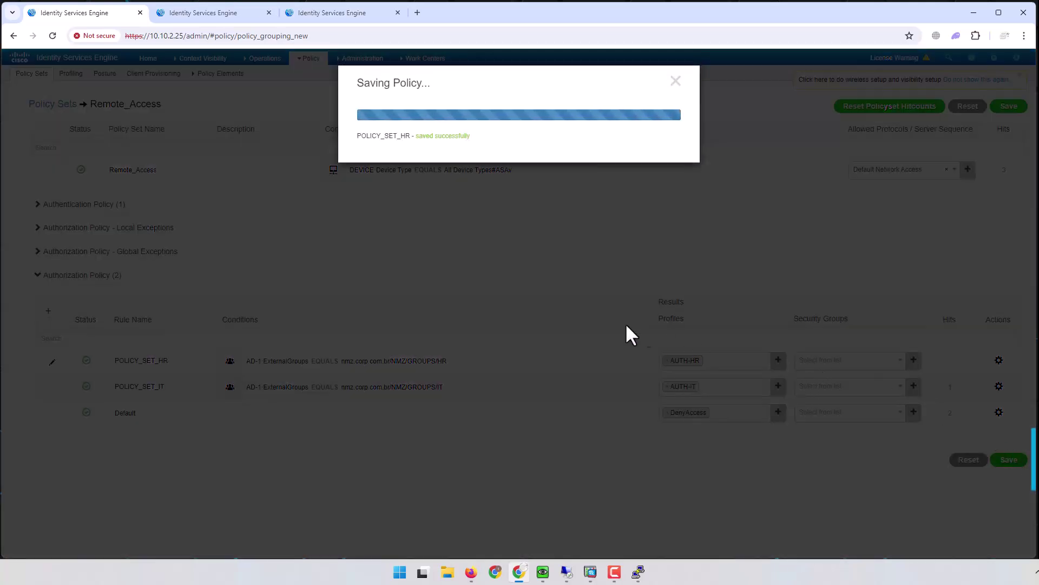
{"action": "left_click_drag", "start_coordinate": [472, 136], "coordinate": [415, 136]}
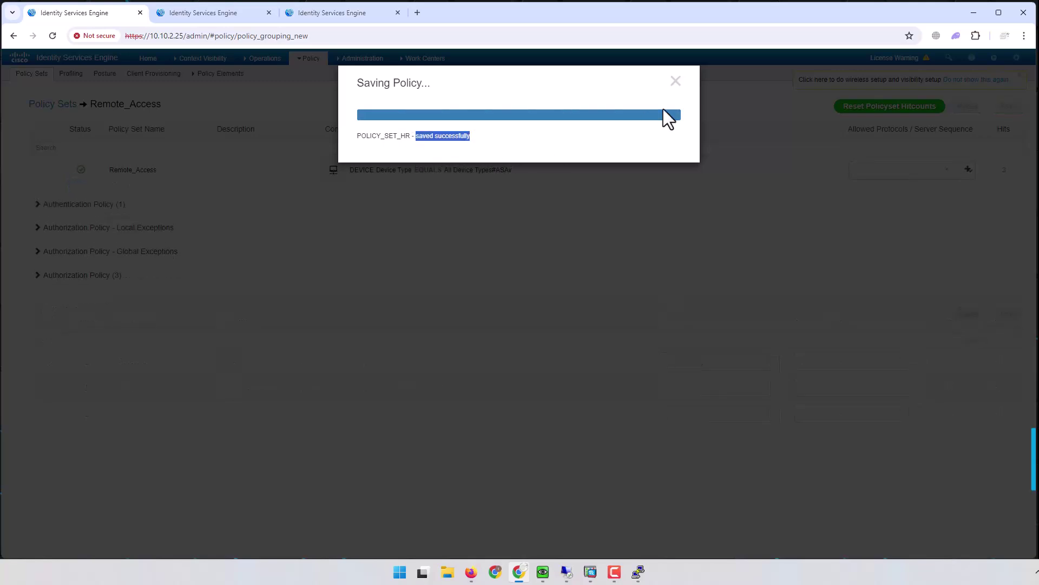
{"action": "left_click", "coordinate": [676, 82]}
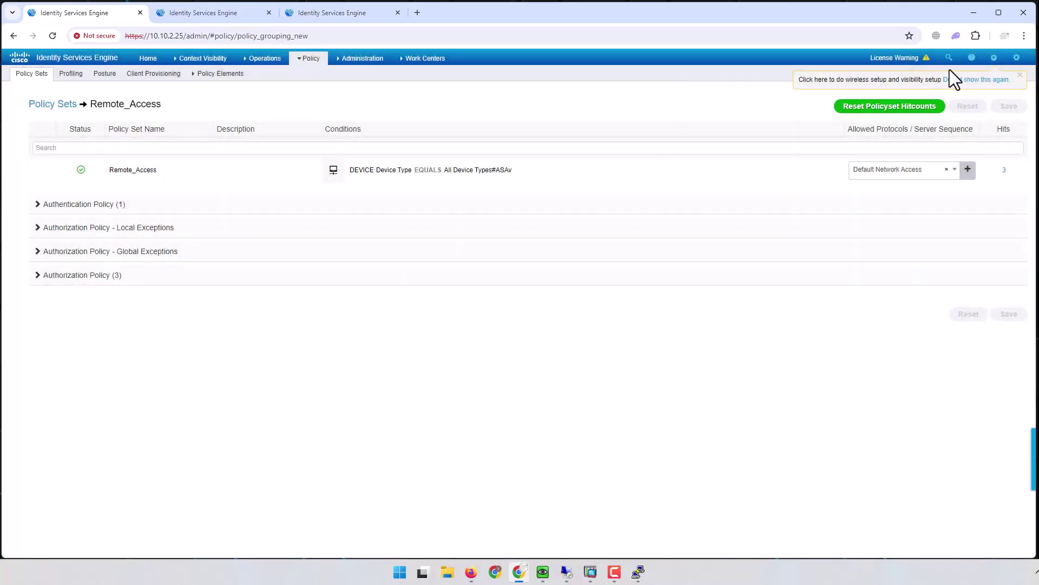
{"action": "left_click", "coordinate": [974, 10]}
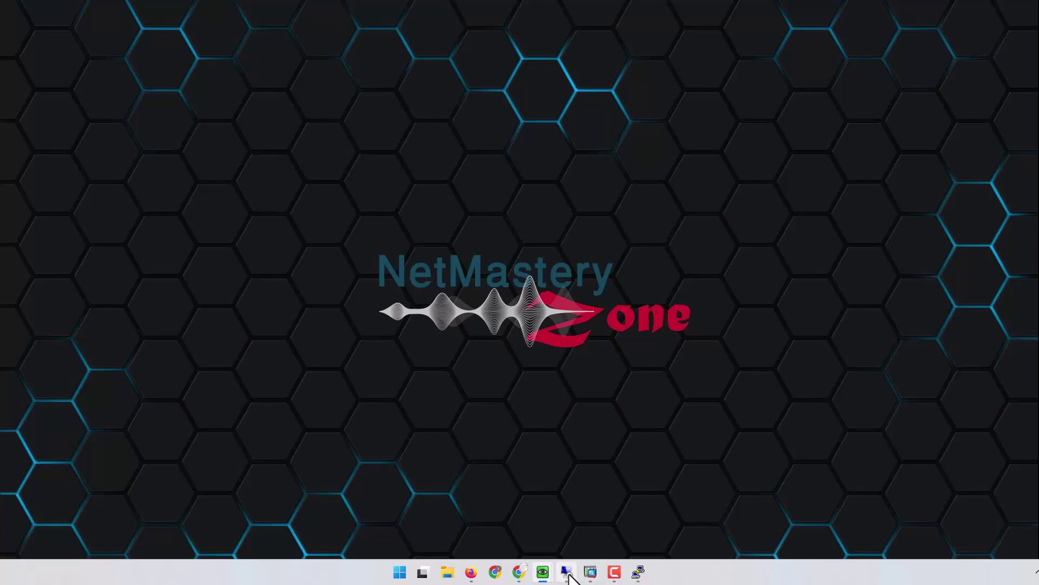
Step: Disconnect AnyConnect and reconnect to 1.1.1.1, accepting the untrusted certificate
{"action": "mouse_move", "coordinate": [566, 569]}
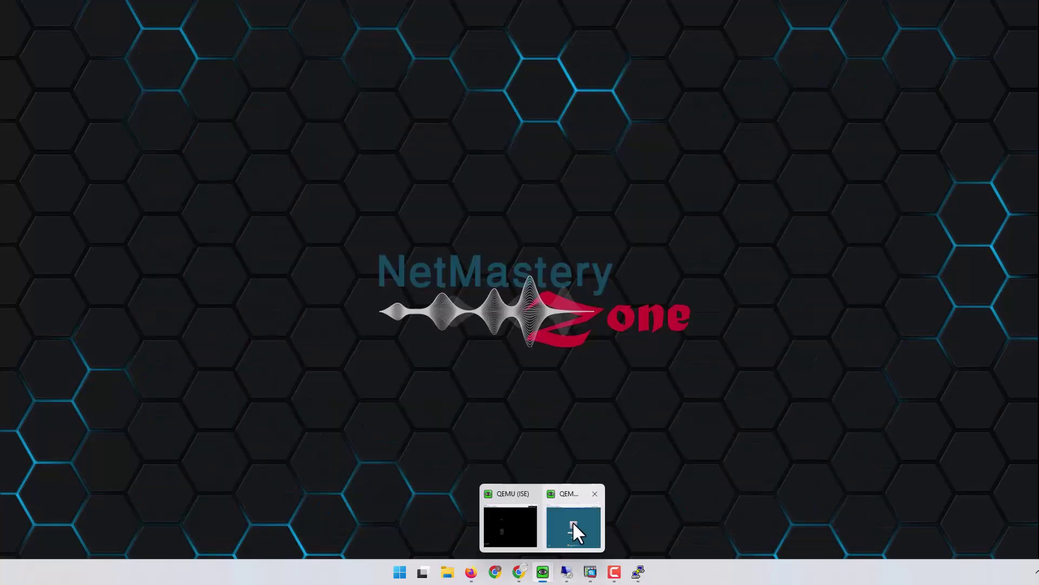
{"action": "mouse_move", "coordinate": [575, 523]}
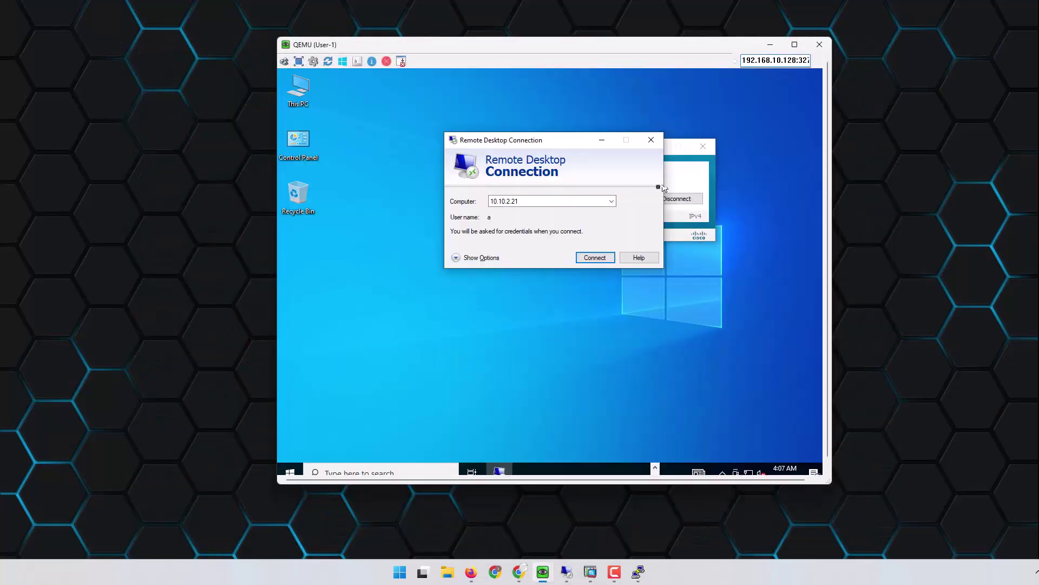
{"action": "left_click_drag", "start_coordinate": [575, 140], "coordinate": [501, 120]}
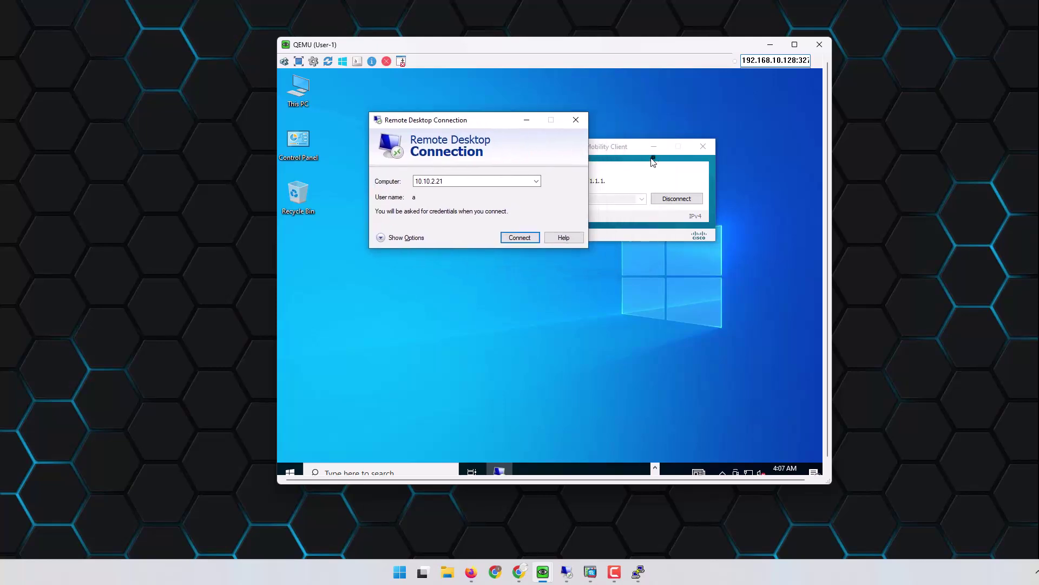
{"action": "left_click", "coordinate": [631, 153]}
{"action": "left_click", "coordinate": [678, 198]}
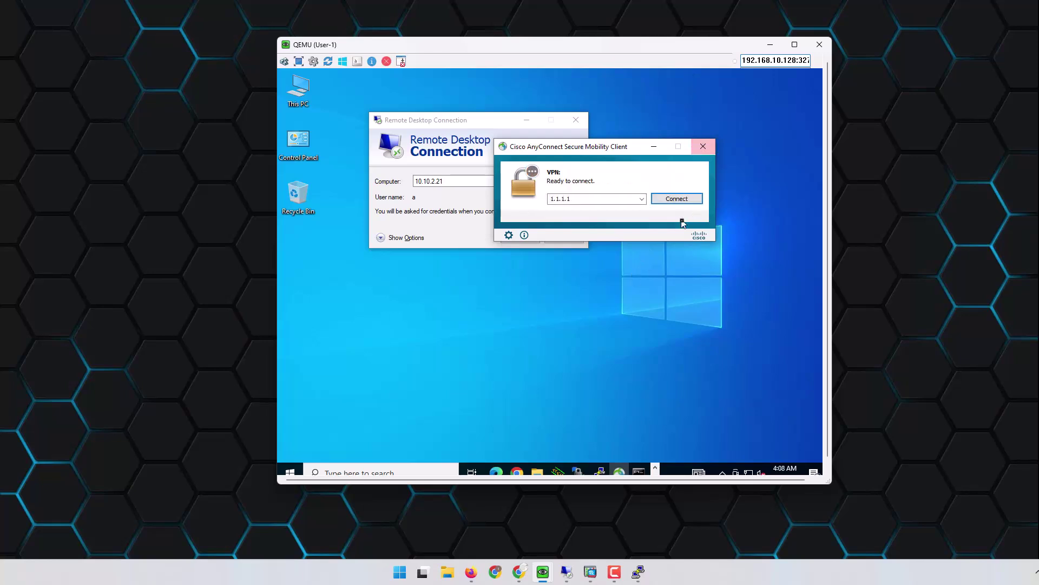
{"action": "left_click", "coordinate": [678, 200]}
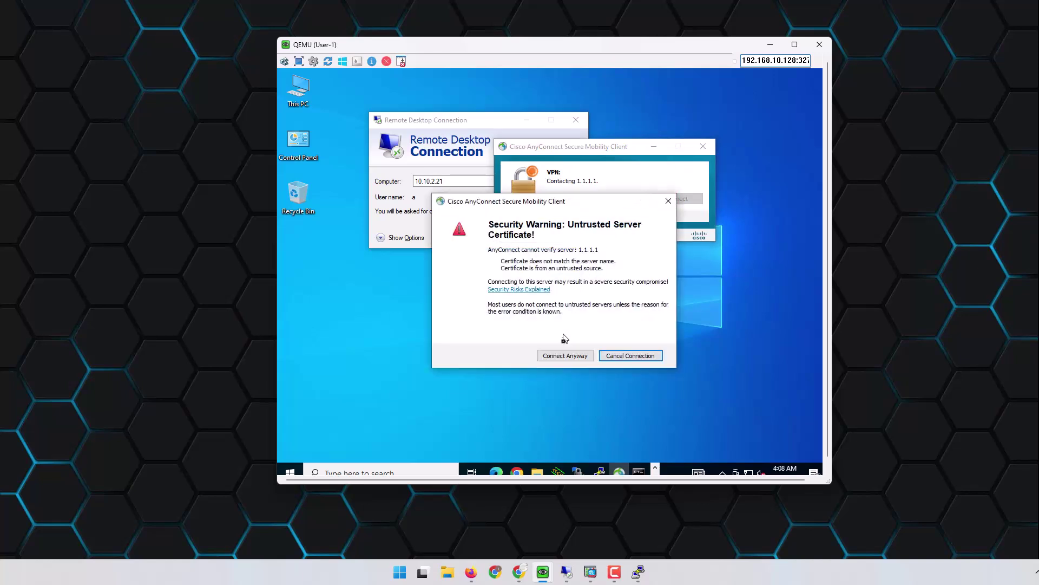
{"action": "left_click", "coordinate": [561, 356]}
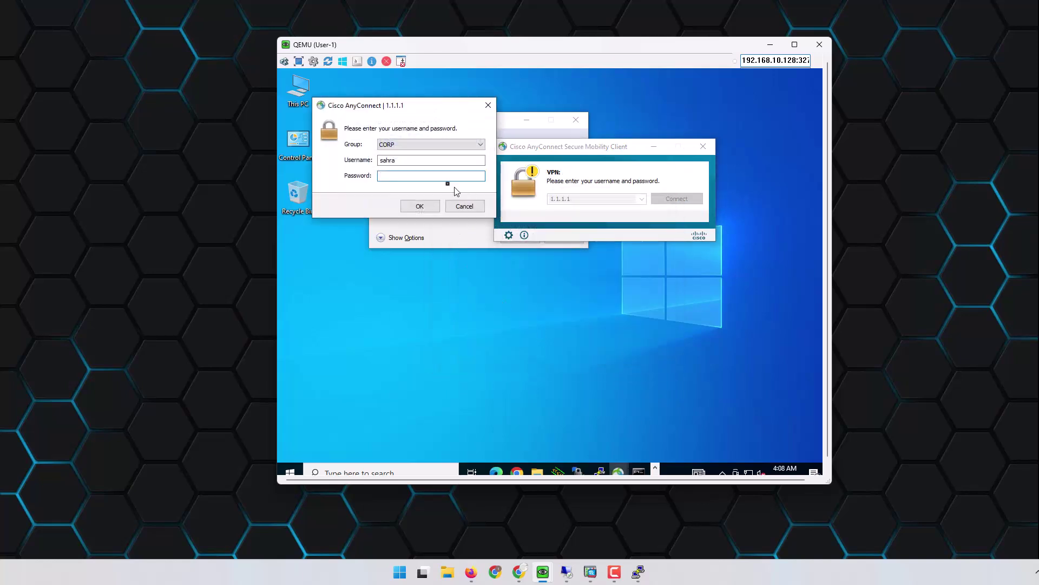
Step: Log in to the VPN as a different user, then return to ISE's RADIUS Live Logs
{"action": "type", "text": "jac"}
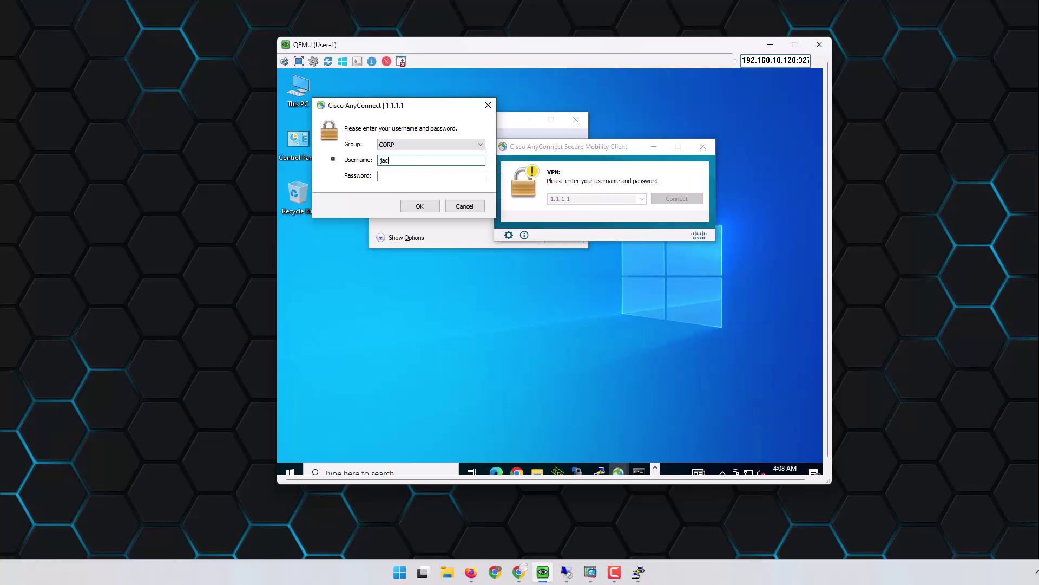
{"action": "type", "text": "k"}
{"action": "key", "text": "Tab"}
{"action": "type", "text": "*****"}
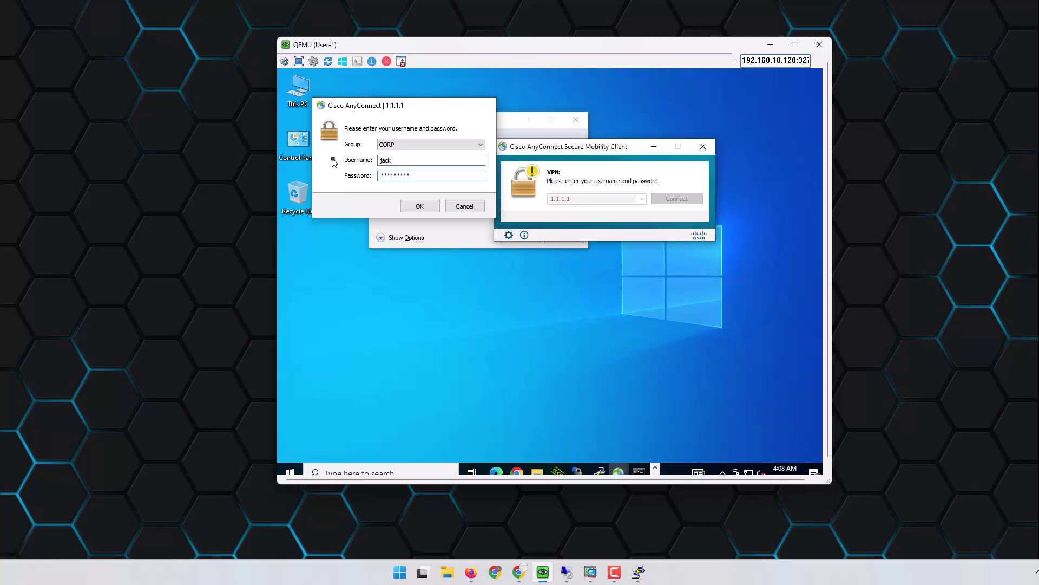
{"action": "key", "text": "Return"}
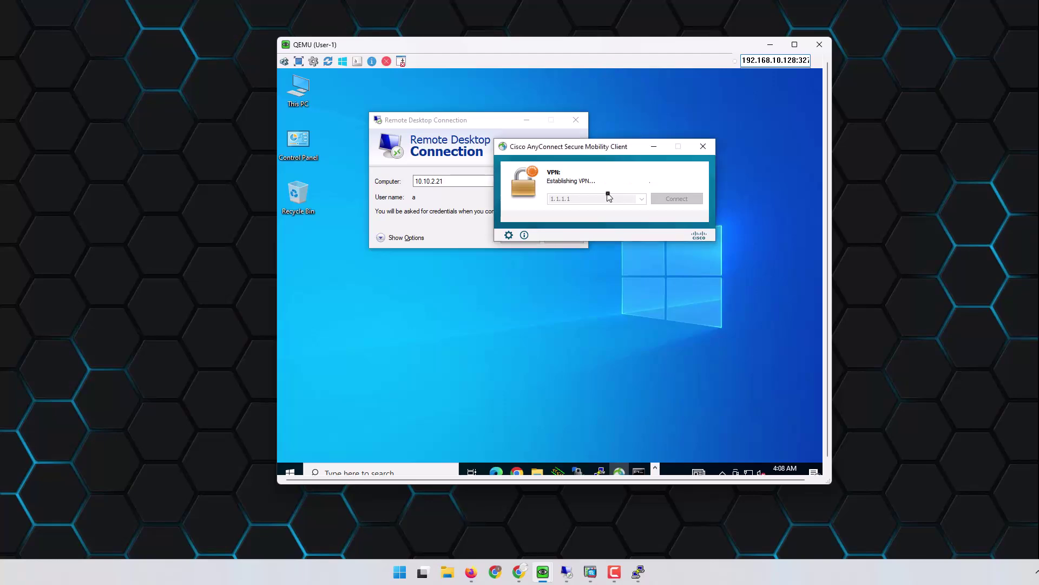
{"action": "left_click", "coordinate": [518, 571]}
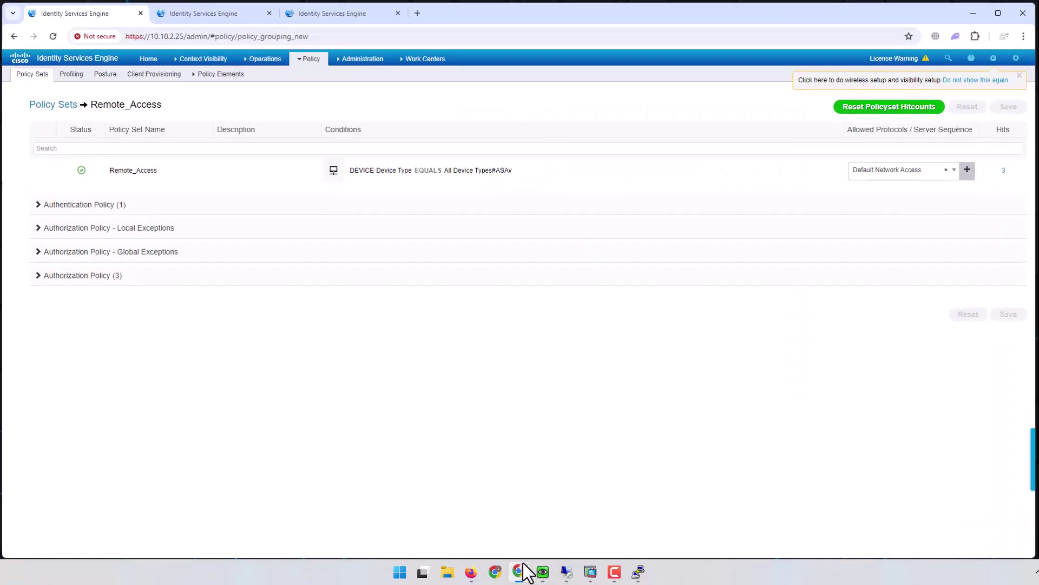
{"action": "left_click", "coordinate": [214, 14]}
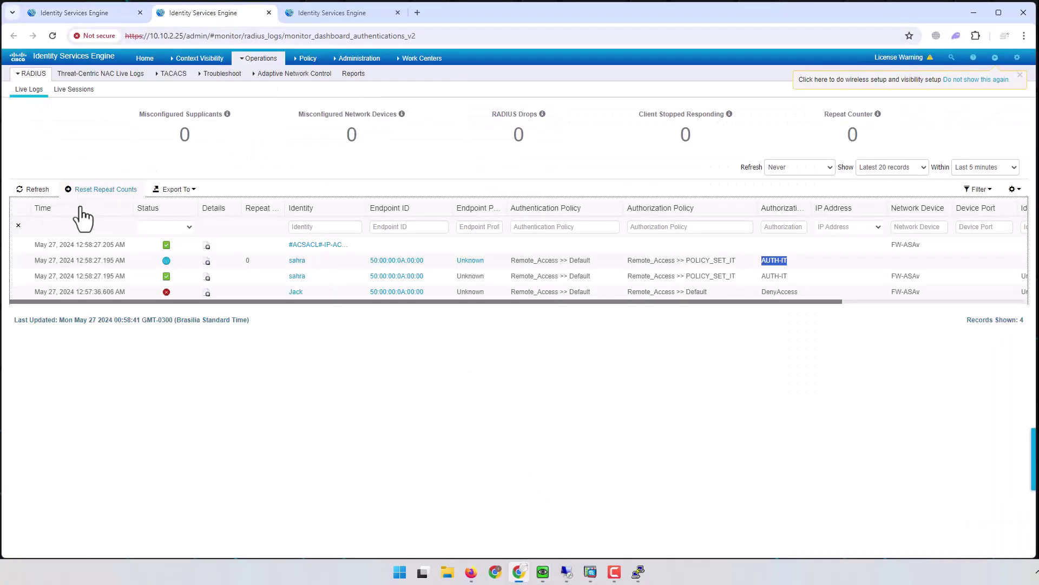
Step: Refresh the Live Logs and confirm the new login matched POLICY_SET_HR with AUTH-HR
{"action": "left_click", "coordinate": [34, 190]}
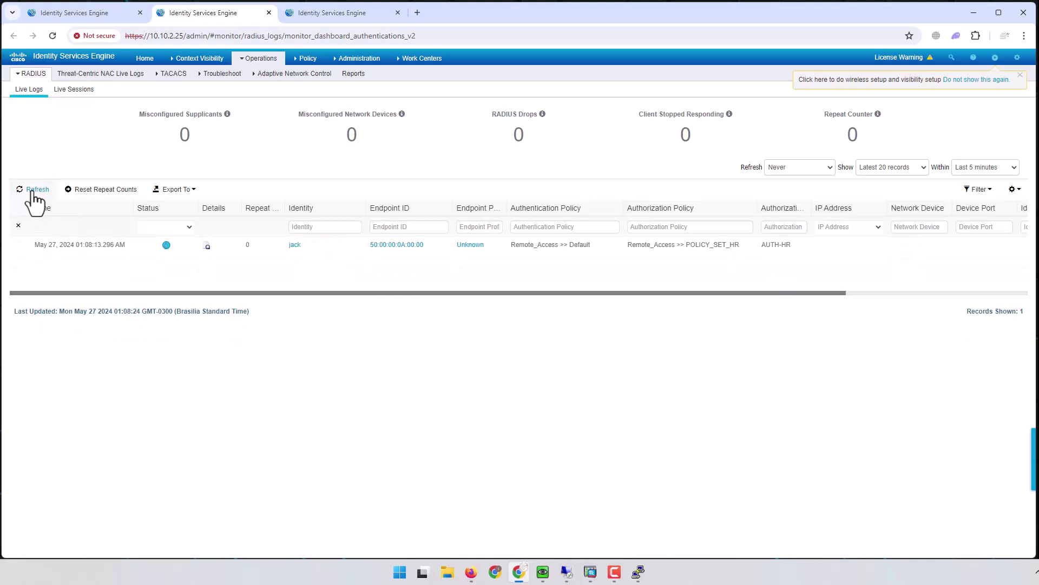
{"action": "double_click", "coordinate": [295, 245]}
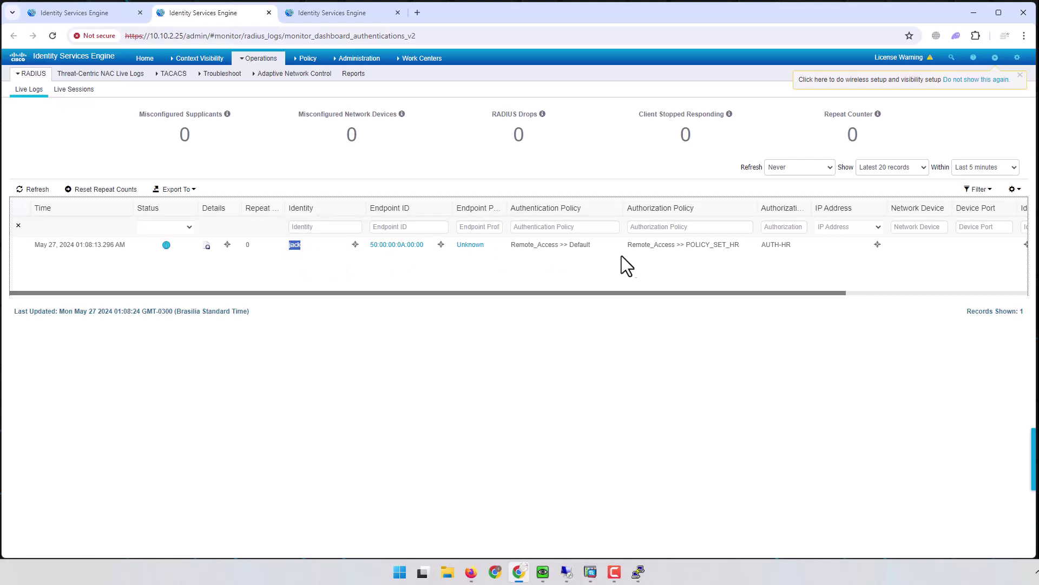
{"action": "left_click_drag", "start_coordinate": [630, 245], "coordinate": [793, 245]}
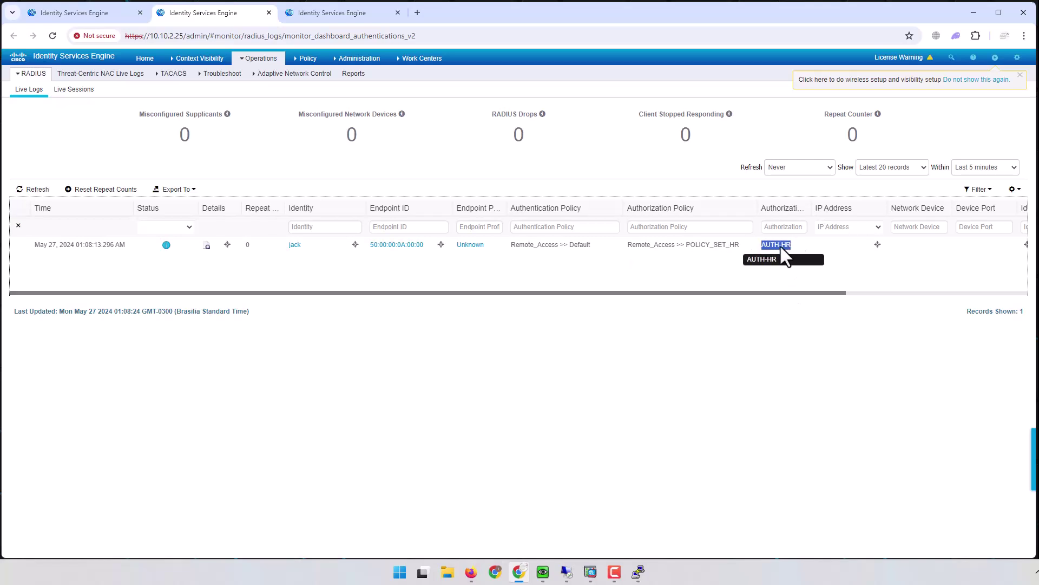
{"action": "left_click", "coordinate": [100, 14]}
Step: In the command prompt, ping 10.10.1.1
{"action": "left_click", "coordinate": [973, 12]}
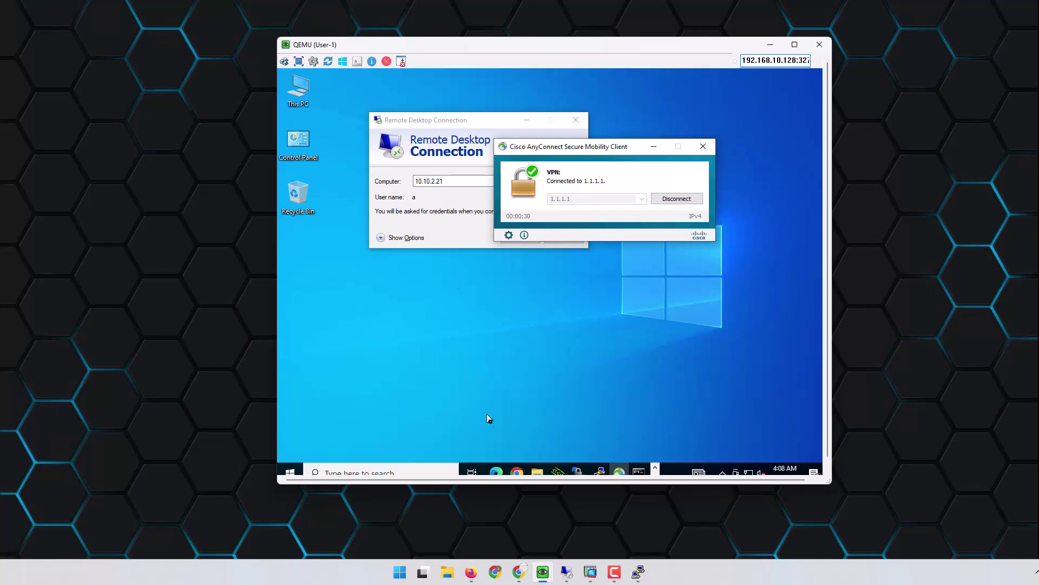
{"action": "left_click_drag", "start_coordinate": [830, 486], "coordinate": [896, 555]}
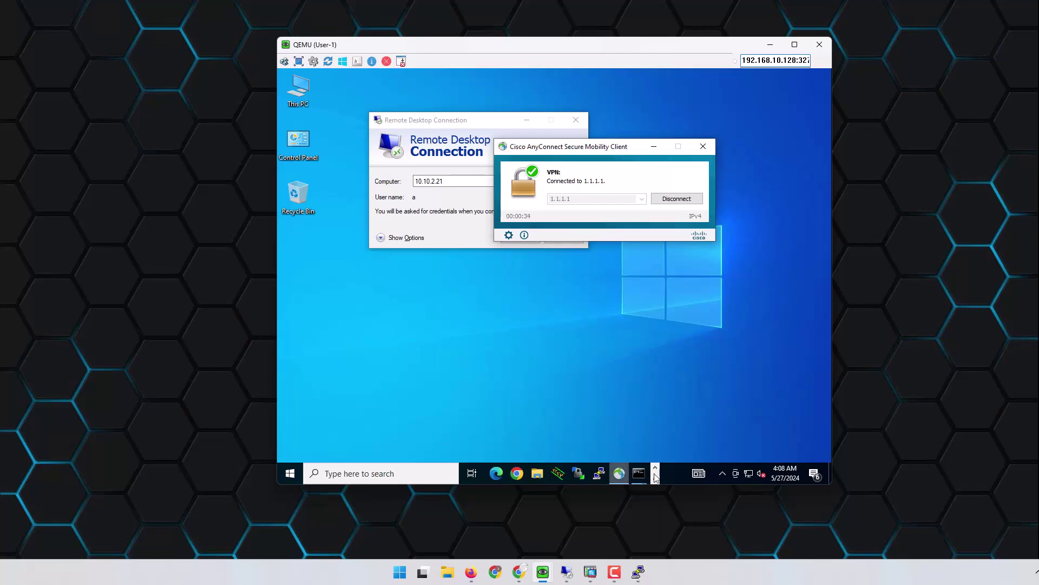
{"action": "left_click", "coordinate": [638, 473]}
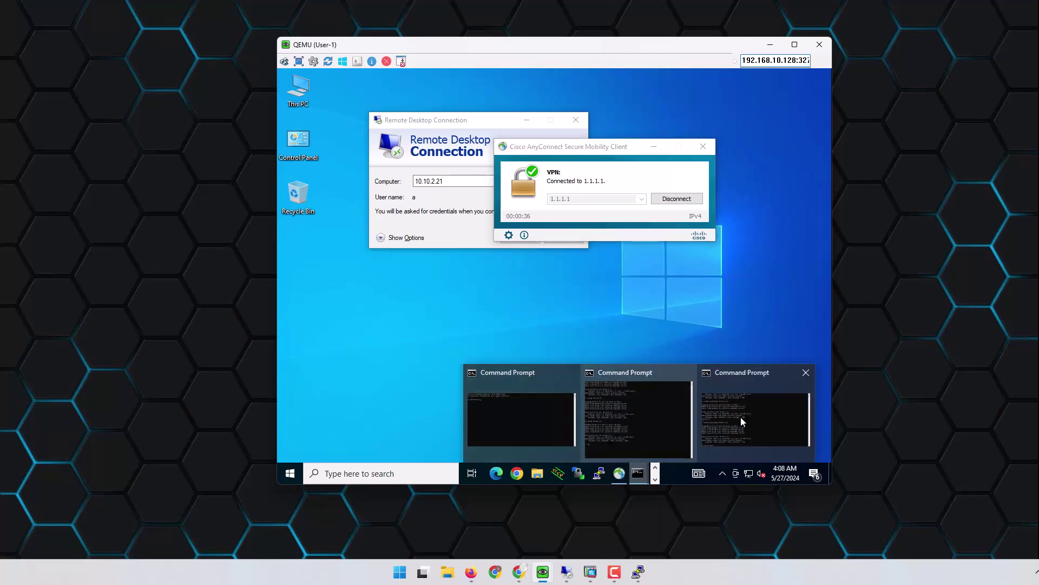
{"action": "left_click", "coordinate": [734, 417]}
{"action": "key", "text": "Up"}
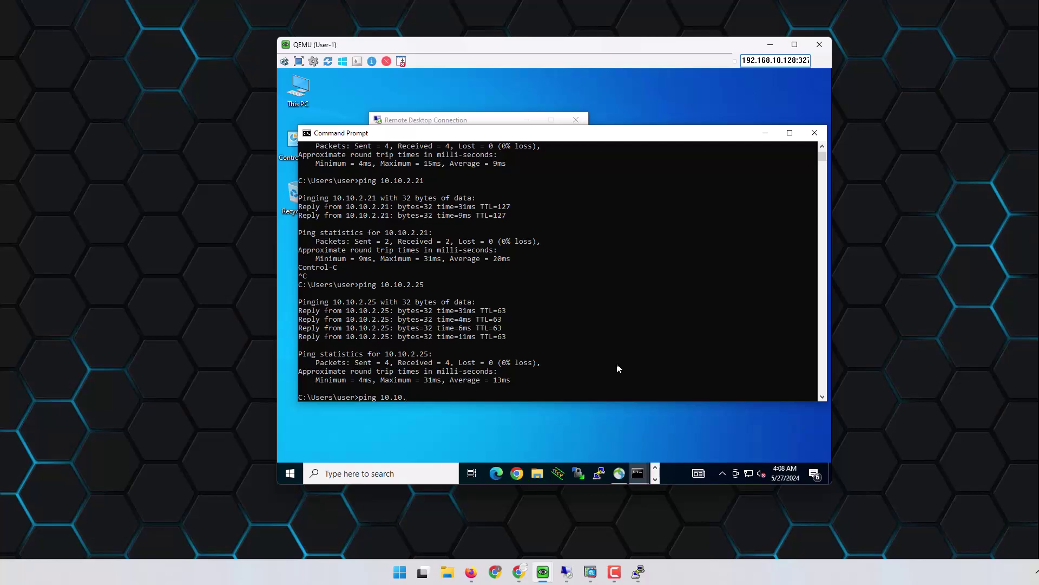
{"action": "type", "text": ".1"}
{"action": "key", "text": "Return"}
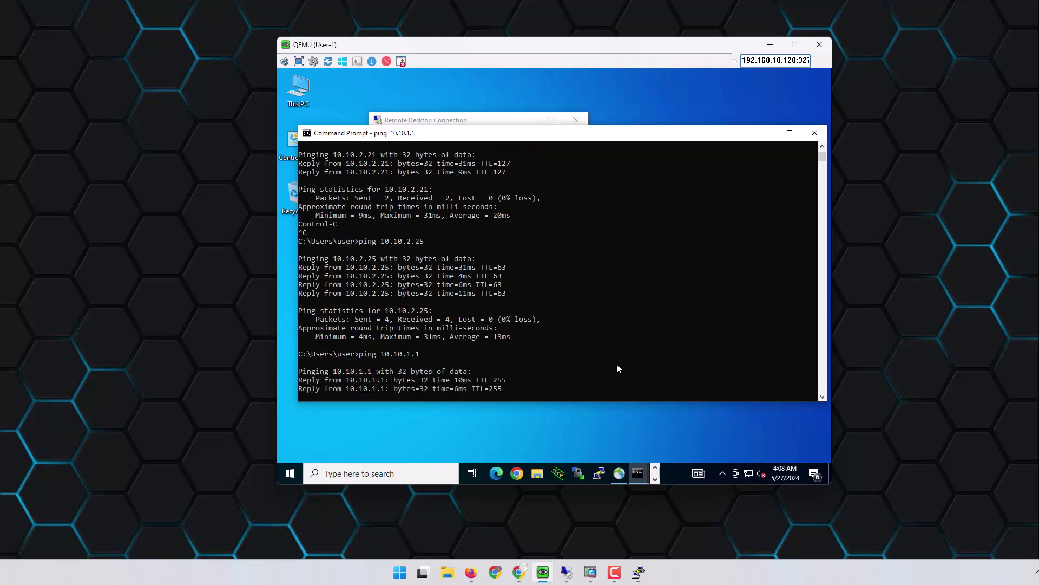
Step: Ping 10.10.2.1, 10.10.6.1 and 10.10.6.100 in turn
{"action": "key", "text": "Up"}
{"action": "key", "text": "BackSpace"}
{"action": "type", "text": "2.1"}
{"action": "key", "text": "Return"}
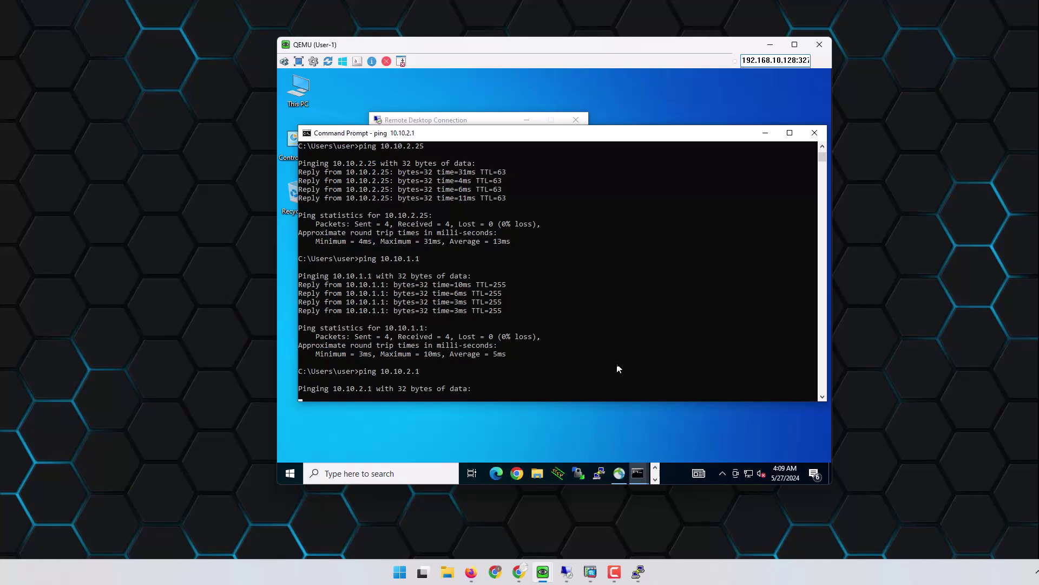
{"action": "key", "text": "ctrl+c"}
{"action": "key", "text": "Up"}
{"action": "key", "text": "BackSpace"}
{"action": "key", "text": "BackSpace"}
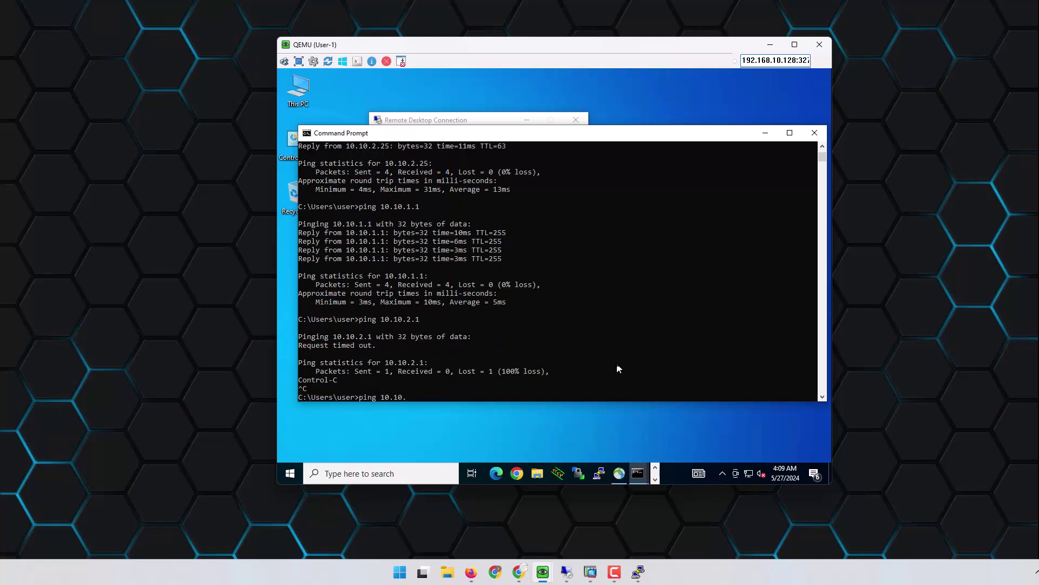
{"action": "type", "text": "6.1"}
{"action": "key", "text": "Return"}
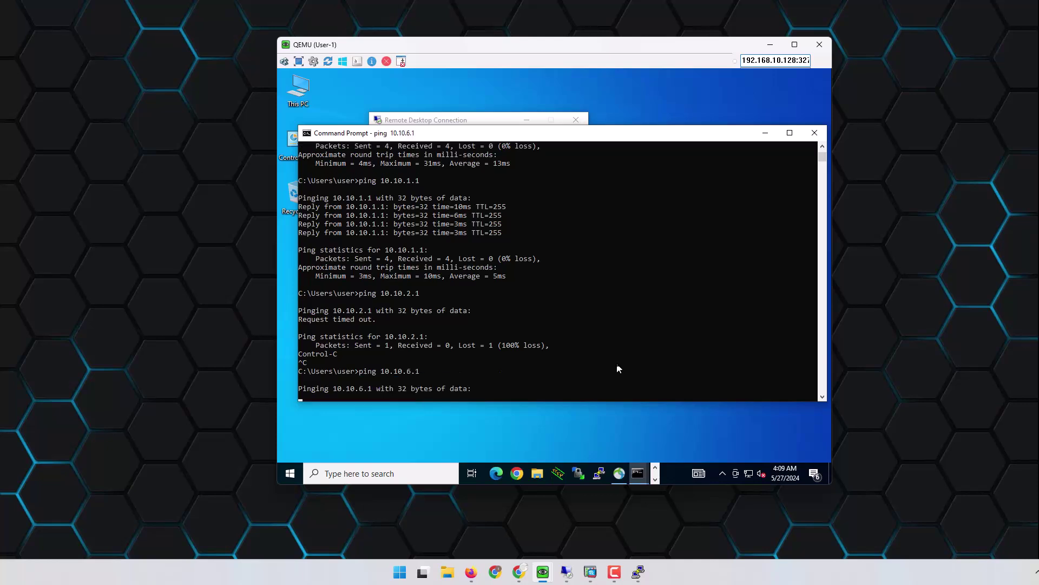
{"action": "key", "text": "ctrl+c"}
{"action": "key", "text": "Up"}
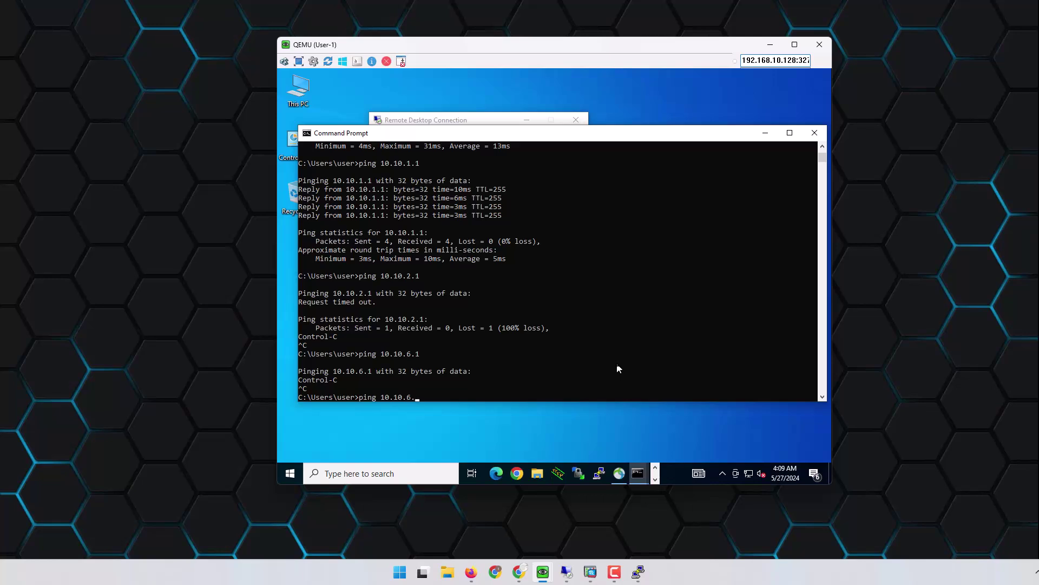
{"action": "type", "text": "100"}
{"action": "key", "text": "Return"}
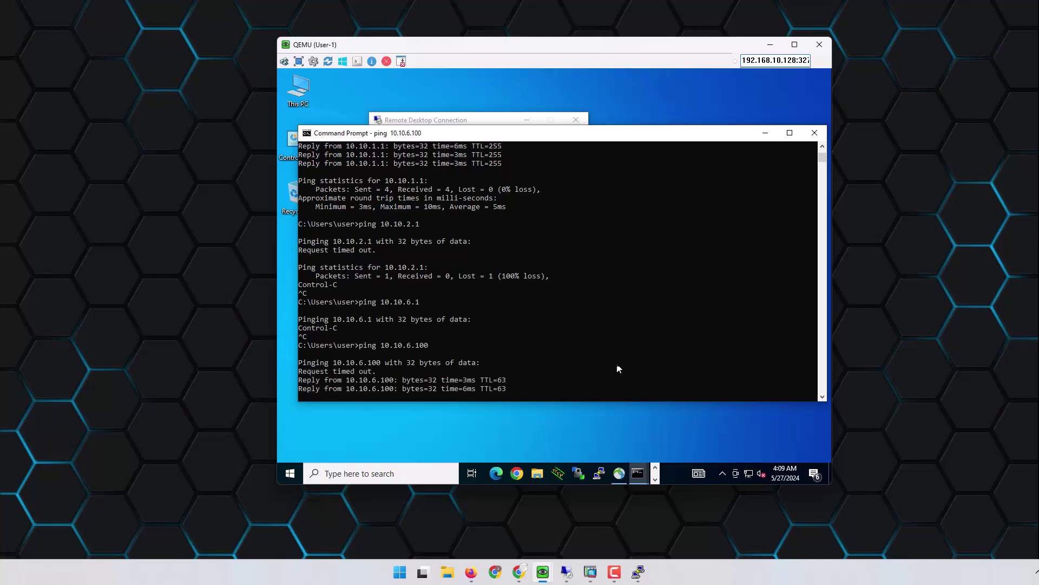
Step: Ping 10.10.6.1 again, then start a continuous ping to 10.10.2.21 with -t
{"action": "key", "text": "Up"}
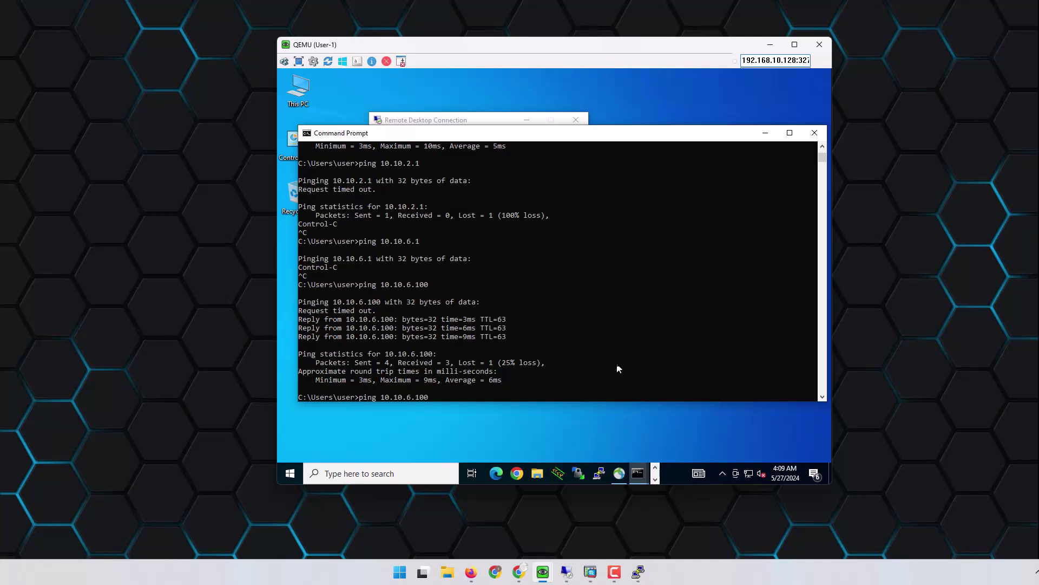
{"action": "key", "text": "Return"}
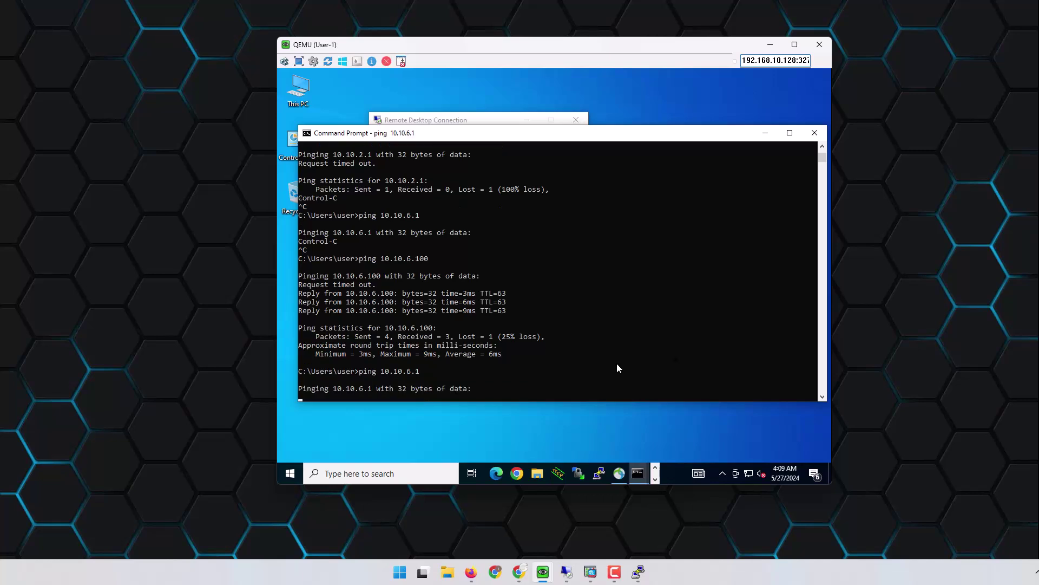
{"action": "key", "text": "ctrl+c"}
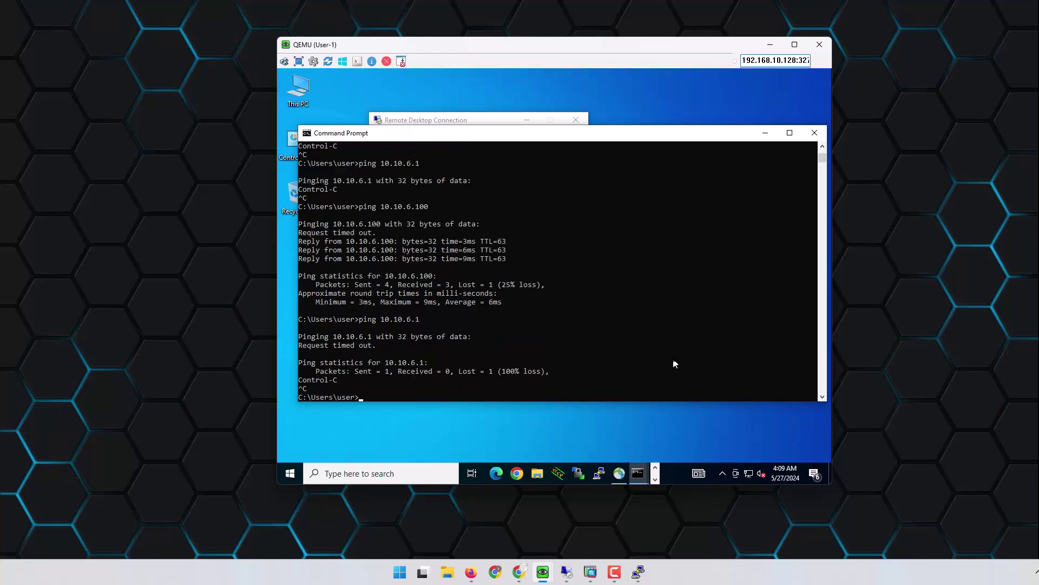
{"action": "key", "text": "Up"}
{"action": "key", "text": "BackSpace"}
{"action": "key", "text": "BackSpace"}
{"action": "key", "text": "BackSpace"}
{"action": "type", "text": "2.21"}
{"action": "key", "text": "Return"}
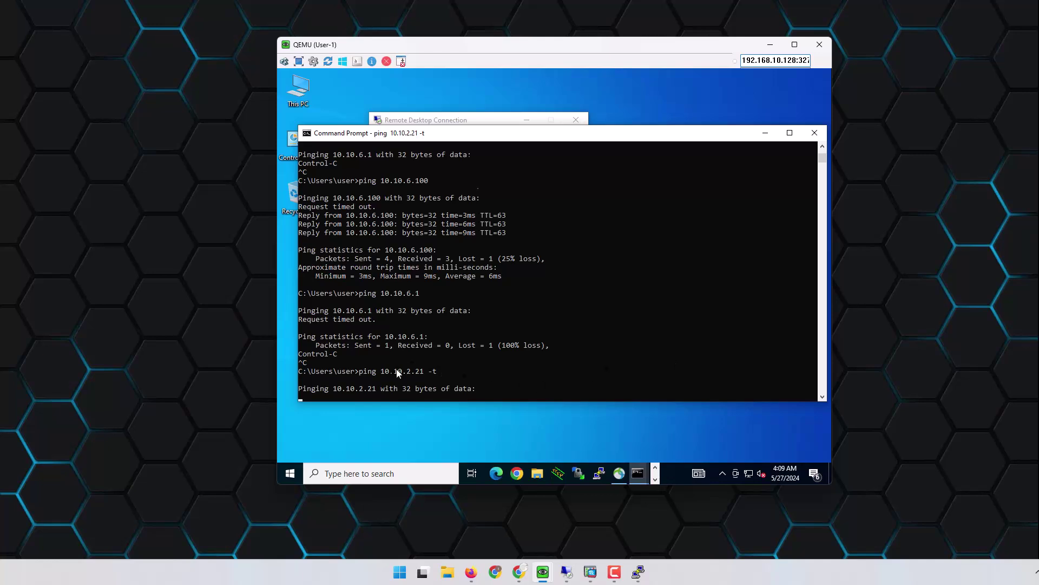
{"action": "left_click_drag", "start_coordinate": [381, 363], "coordinate": [449, 363]}
Step: Launch Chrome in the VM and browse to 10.10.2.21:80
{"action": "left_click", "coordinate": [521, 433]}
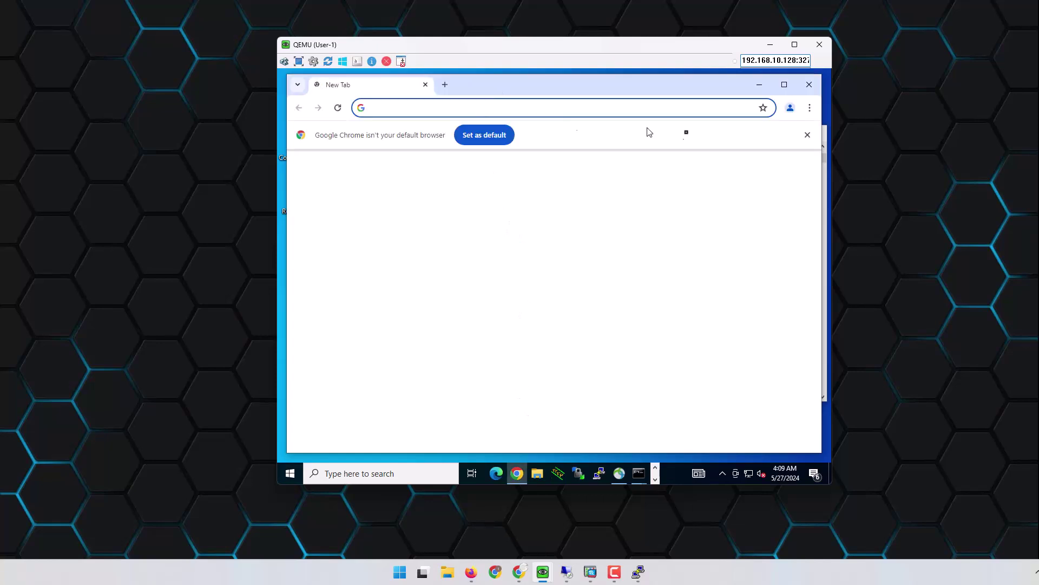
{"action": "left_click", "coordinate": [808, 134]}
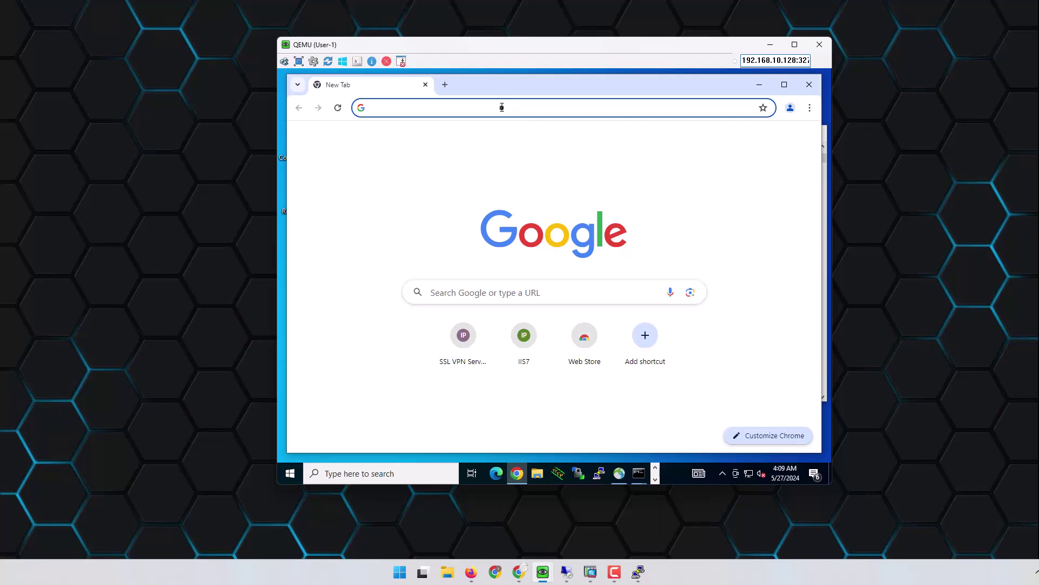
{"action": "type", "text": "10.10.2"}
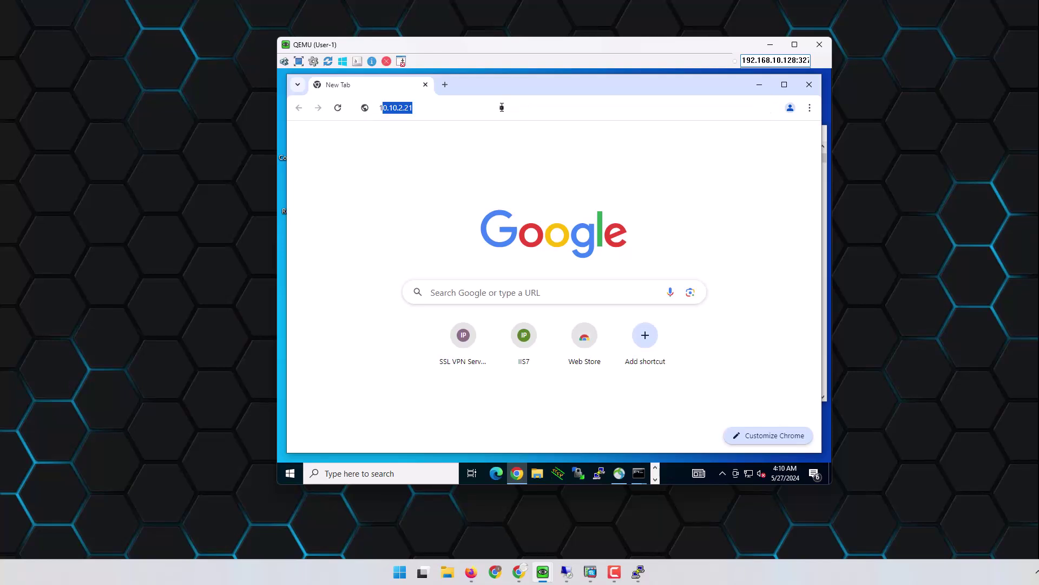
{"action": "type", "text": ".21"}
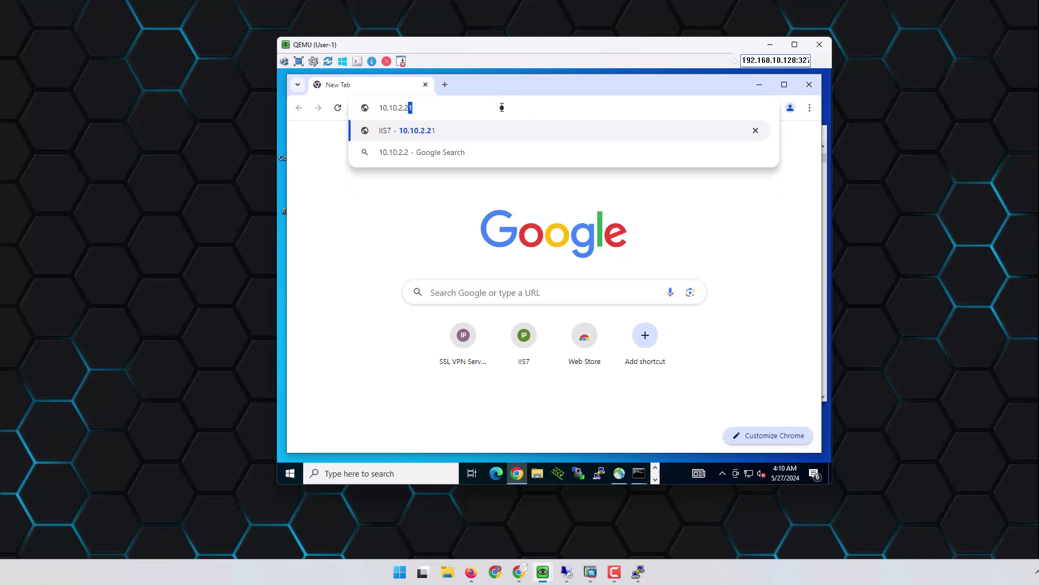
{"action": "type", "text": ":80"}
{"action": "key", "text": "Return"}
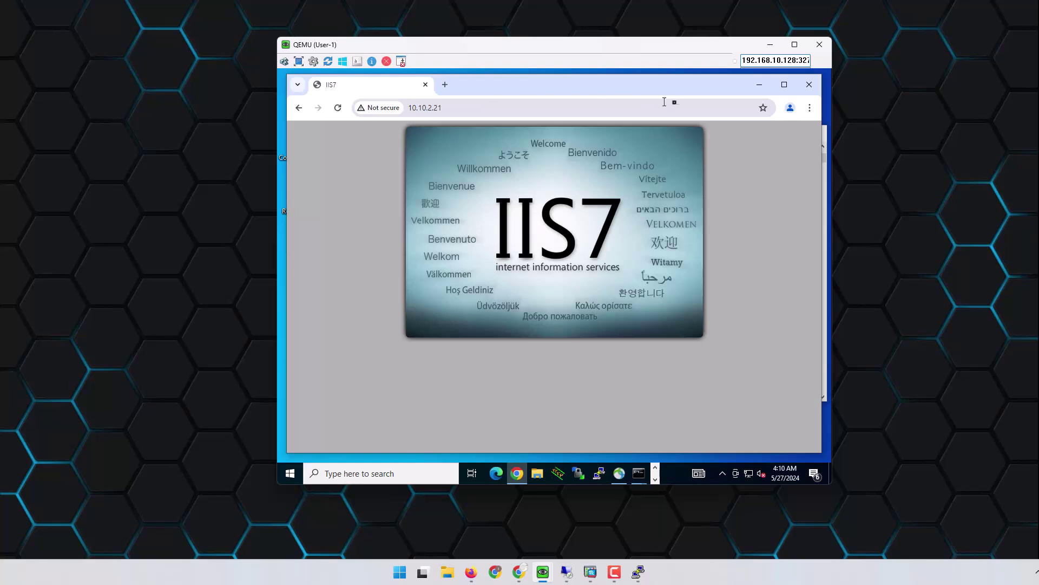
Step: Try a Remote Desktop connection to 10.10.2.21, dismiss the failure, and minimize the VM
{"action": "left_click", "coordinate": [759, 85]}
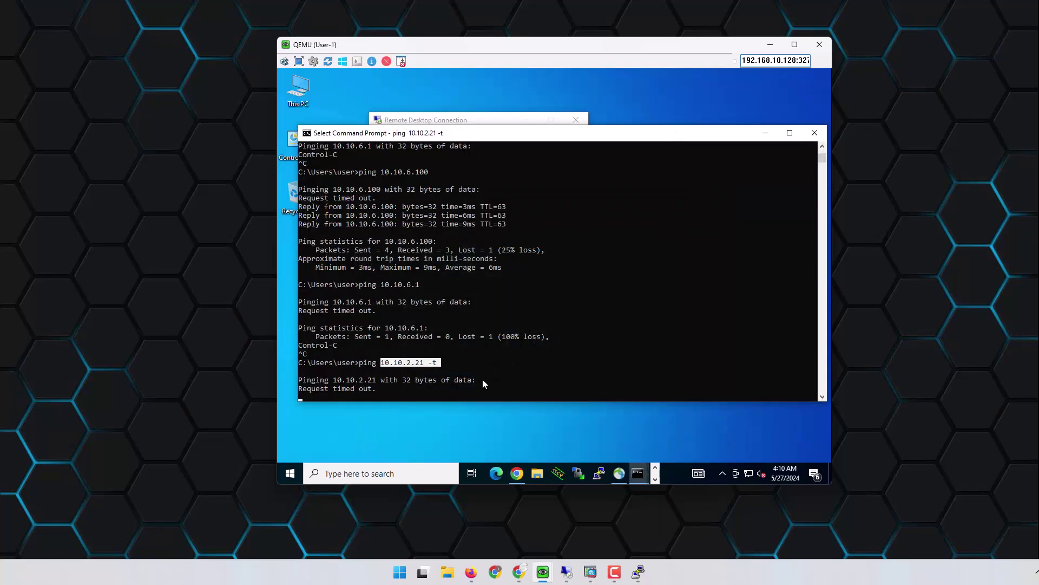
{"action": "left_click", "coordinate": [495, 118]}
{"action": "left_click", "coordinate": [521, 238]}
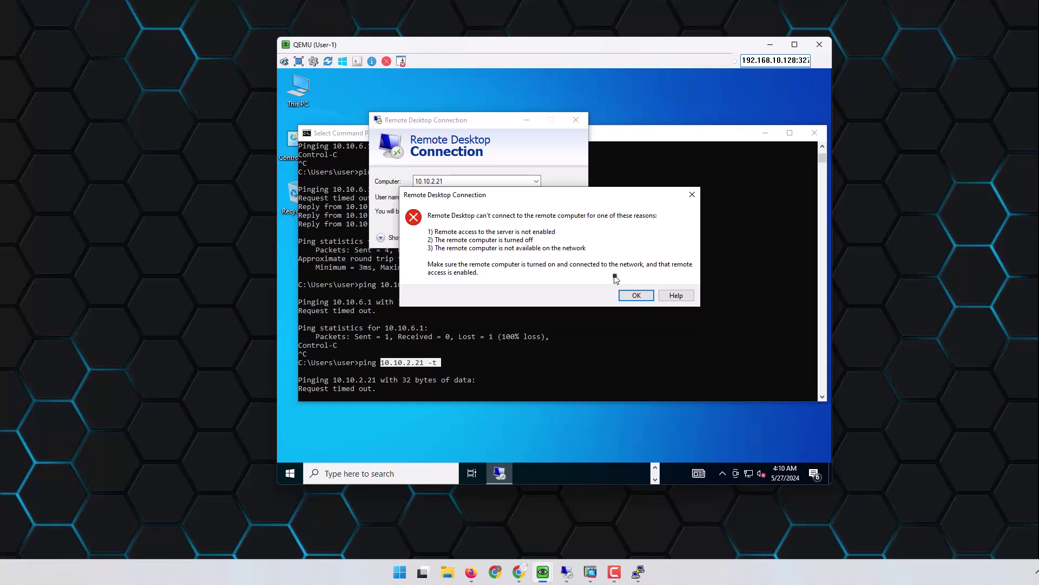
{"action": "left_click", "coordinate": [633, 295]}
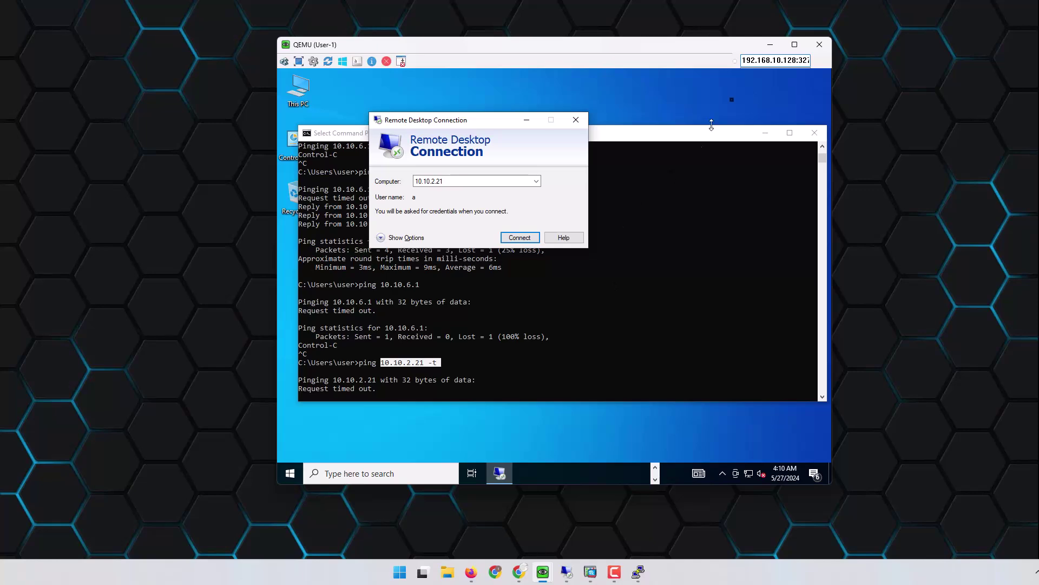
{"action": "left_click", "coordinate": [762, 45]}
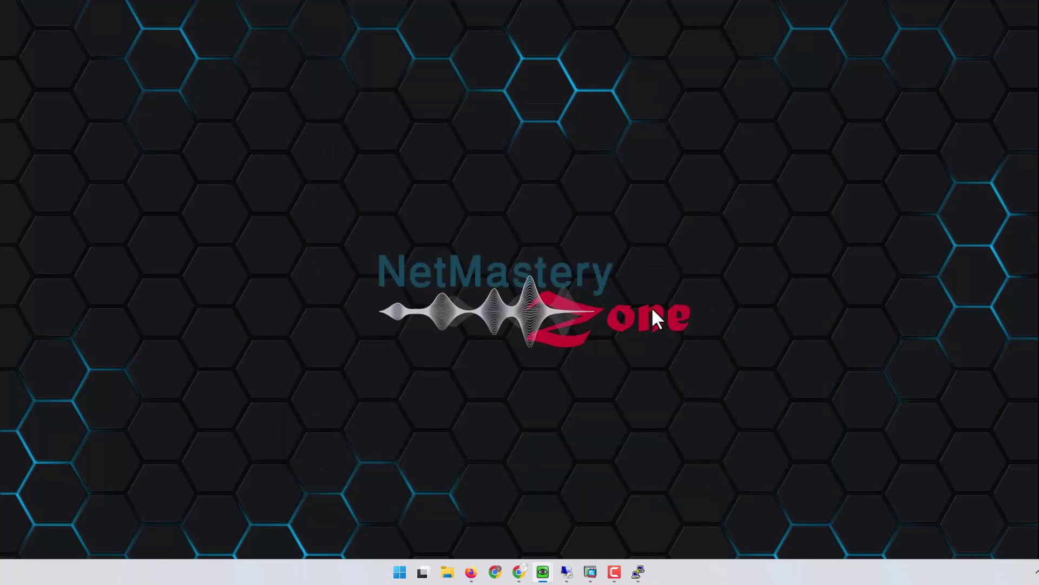
Step: Start a new downloadable ACL in ISE named ACL_FINANACE
{"action": "left_click", "coordinate": [519, 572]}
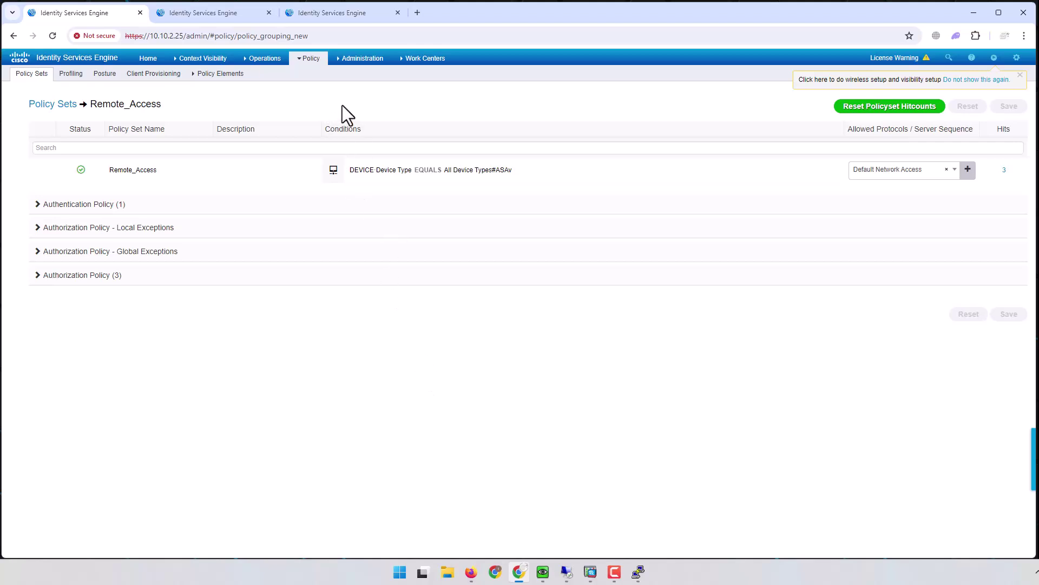
{"action": "left_click", "coordinate": [339, 19]}
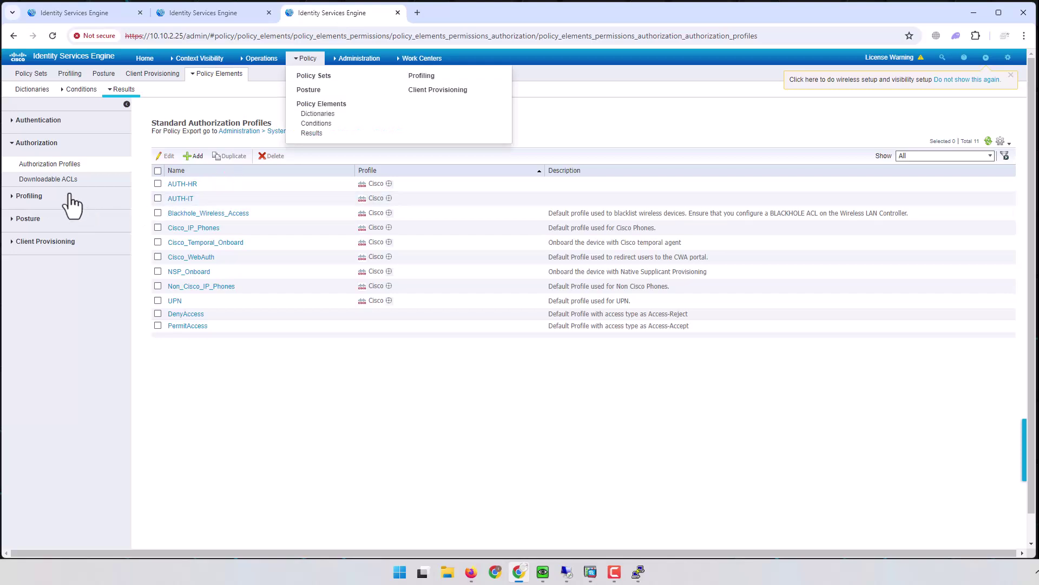
{"action": "left_click", "coordinate": [58, 182]}
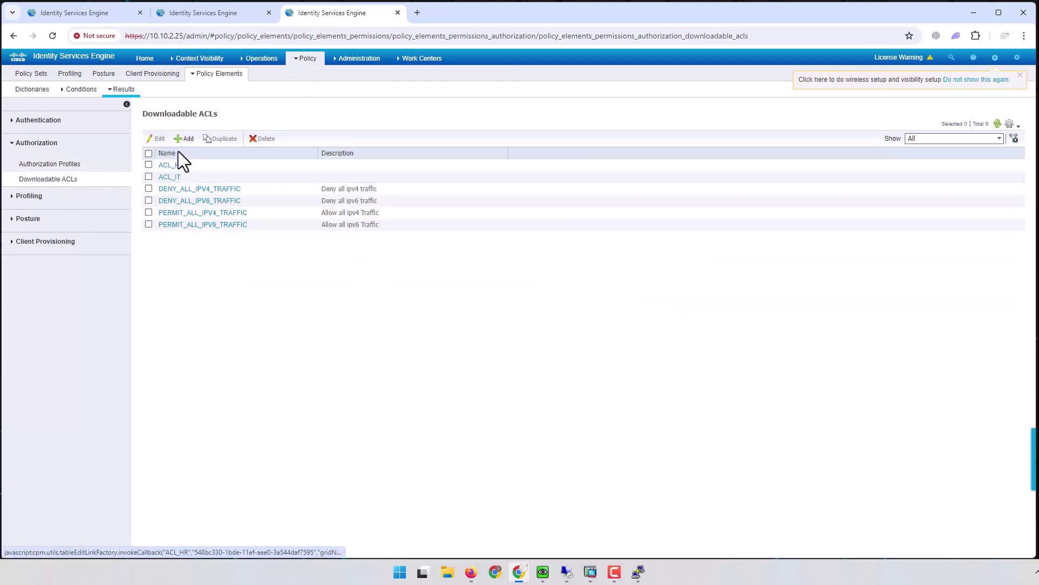
{"action": "left_click", "coordinate": [184, 139]}
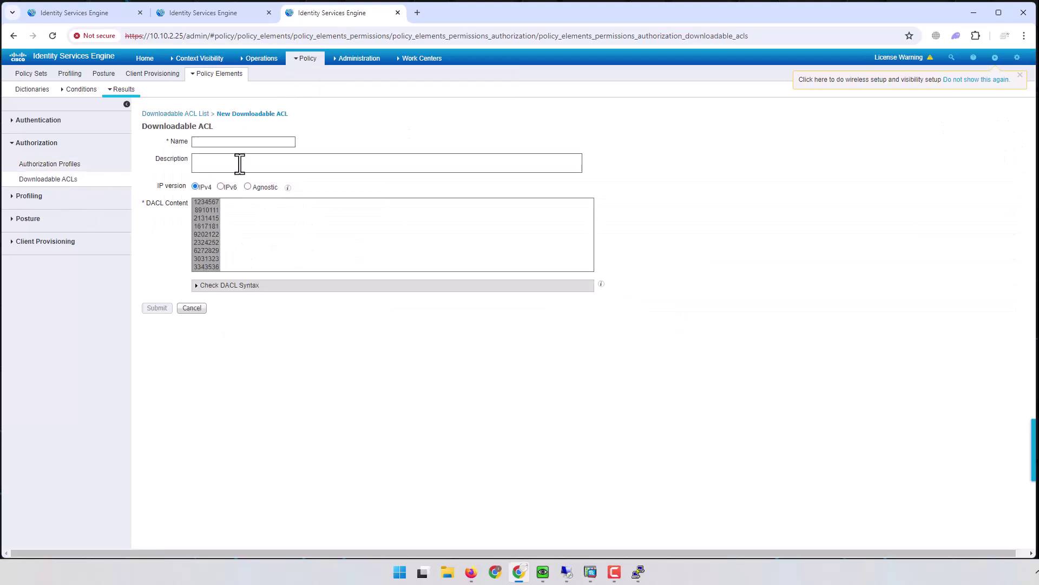
{"action": "type", "text": "ACL_FINANACE"}
Step: Add the DACL line 'permit ip any 10.10.5.0 255.255.255.0'
{"action": "left_click", "coordinate": [270, 214]}
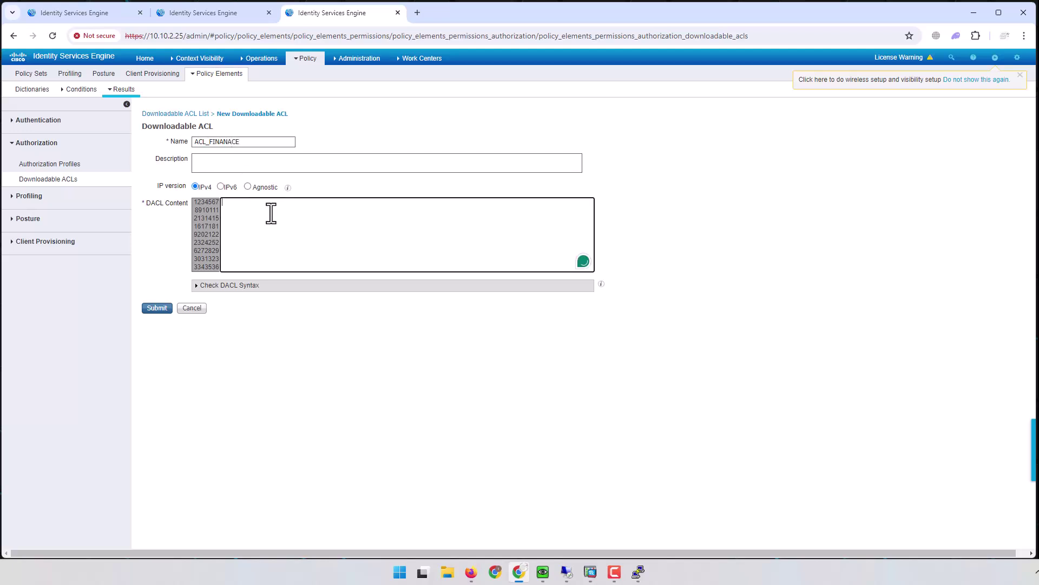
{"action": "type", "text": "permi"}
{"action": "type", "text": " ip"}
{"action": "key", "text": "BackSpace"}
{"action": "key", "text": "BackSpace"}
{"action": "key", "text": "BackSpace"}
{"action": "key", "text": "BackSpace"}
{"action": "type", "text": "t ip any"}
{"action": "type", "text": "10.10.5.0 255.255.255.0"}
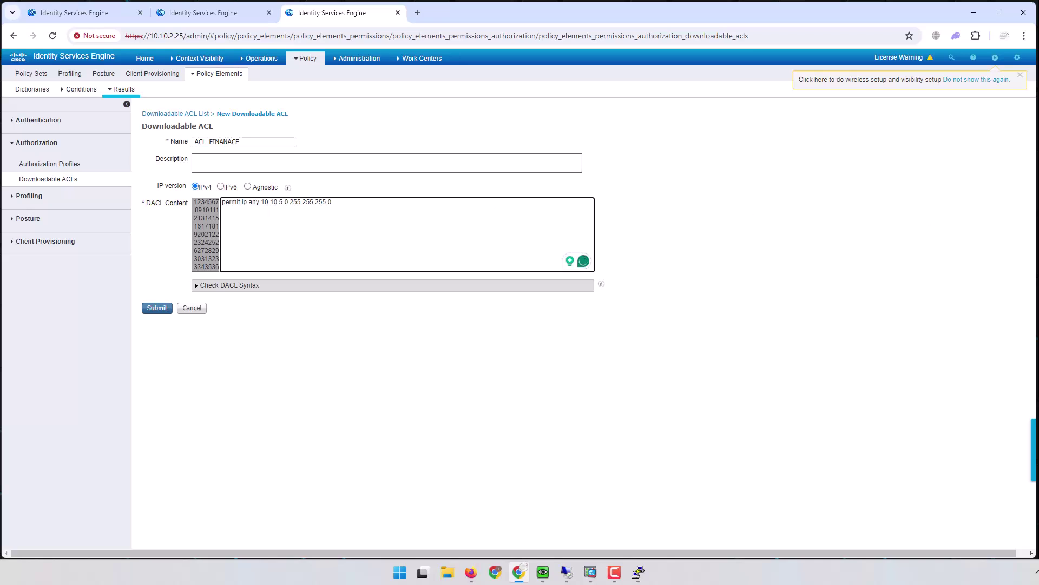
{"action": "left_click", "coordinate": [361, 207]}
{"action": "left_click_drag", "start_coordinate": [279, 204], "coordinate": [288, 204]}
{"action": "left_click", "coordinate": [377, 202]}
Step: Add the DACL line 'permit ip any 10.10.1.0 255.255.255.0'
{"action": "type", "text": "permit ip any 10.10."}
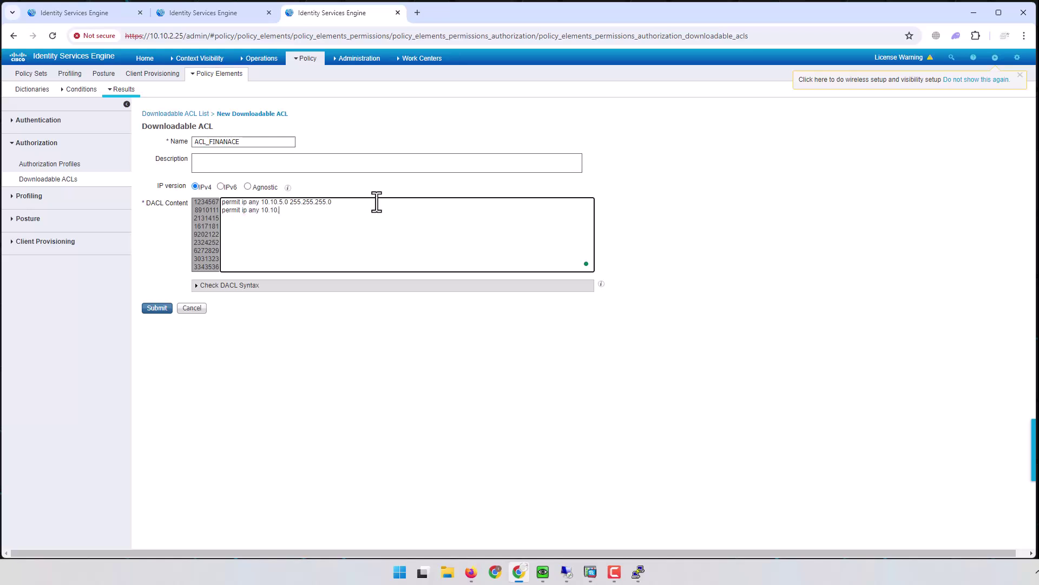
{"action": "type", "text": "1.0 255.255.255.0"}
{"action": "left_click_drag", "start_coordinate": [262, 210], "coordinate": [311, 211]}
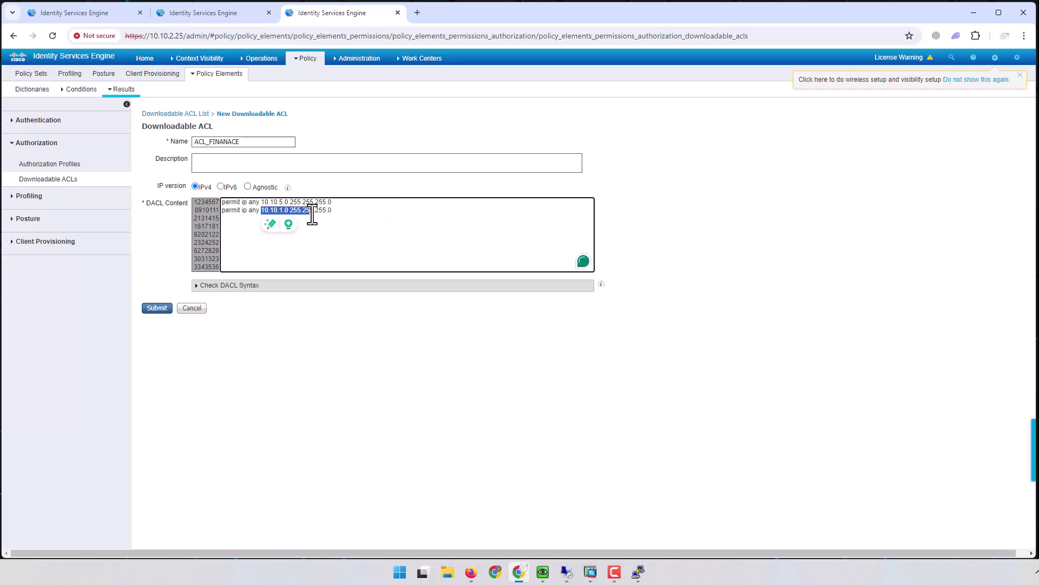
{"action": "left_click", "coordinate": [312, 214]}
{"action": "left_click_drag", "start_coordinate": [260, 211], "coordinate": [297, 212]}
{"action": "left_click", "coordinate": [298, 212]}
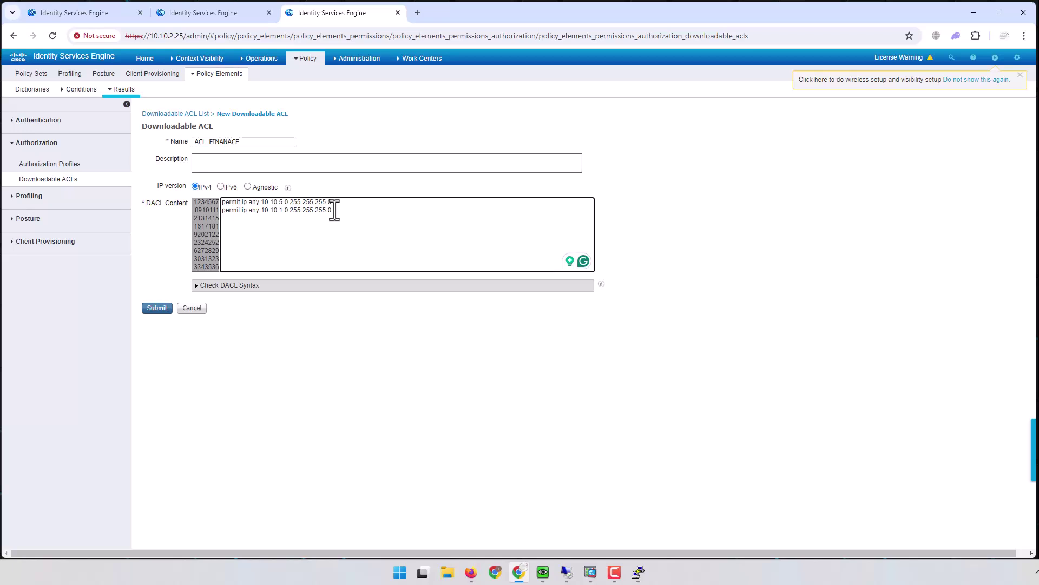
Step: Add 'permit tcp any host 10.10.2.25 eq 443' and submit the DACL
{"action": "type", "text": "permit ip any"}
{"action": "type", "text": "host 10.10"}
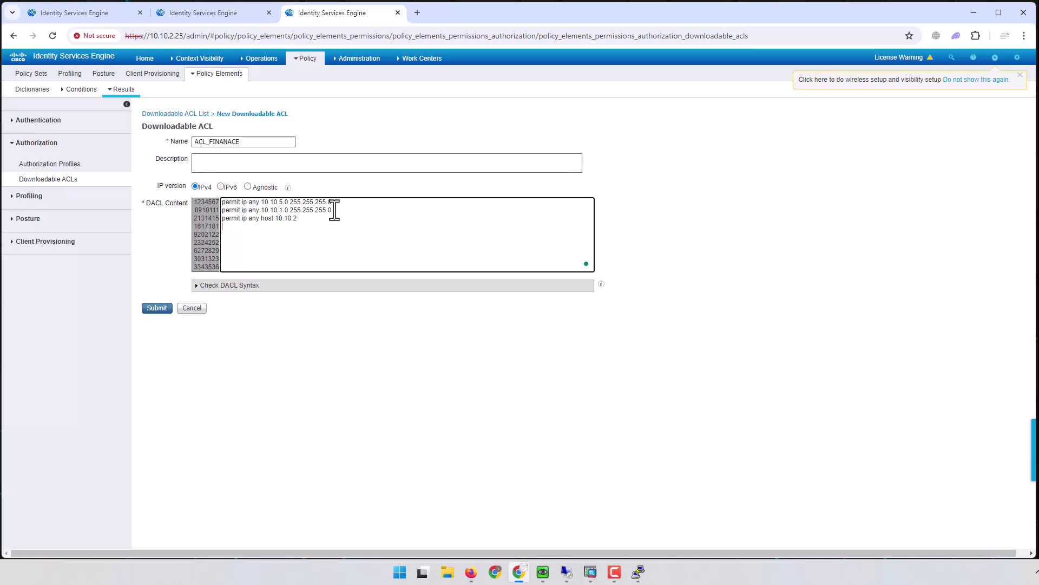
{"action": "type", "text": ".2"}
{"action": "key", "text": "Return"}
{"action": "type", "text": ".25"}
{"action": "key", "text": "BackSpace"}
{"action": "key", "text": "BackSpace"}
{"action": "type", "text": "tcp"}
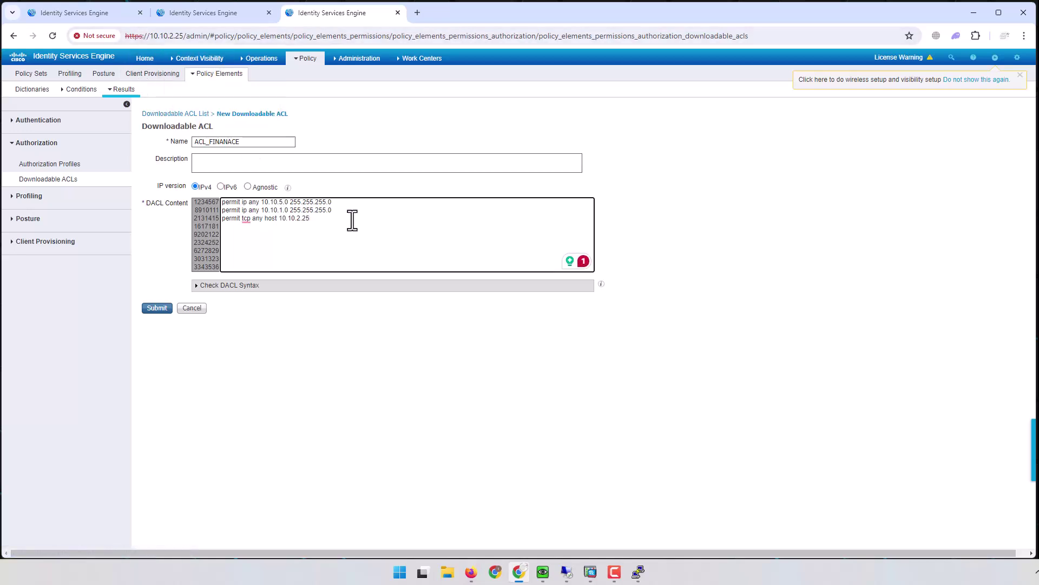
{"action": "type", "text": "eq 443"}
{"action": "left_click", "coordinate": [157, 308]}
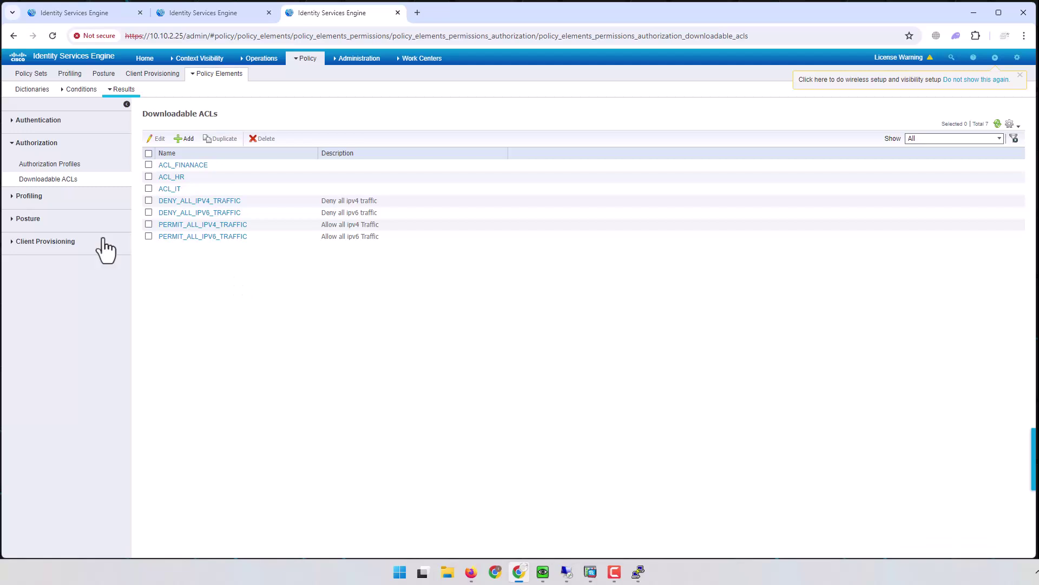
Step: Create authorization profile AUTH-Finance with ACCESS_ACCEPT and DACL ACL_FINANACE
{"action": "left_click", "coordinate": [53, 166]}
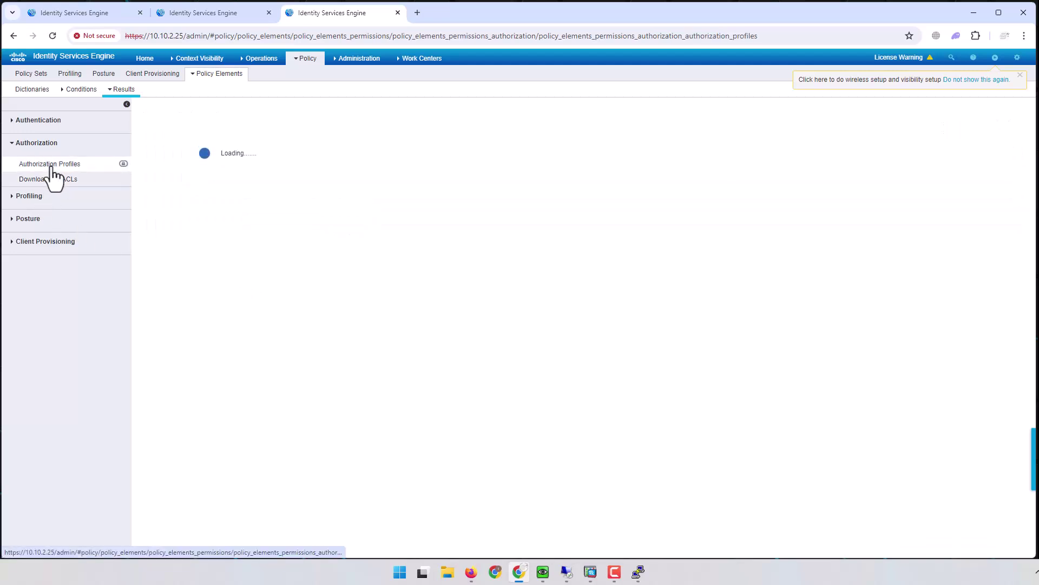
{"action": "left_click", "coordinate": [194, 156]}
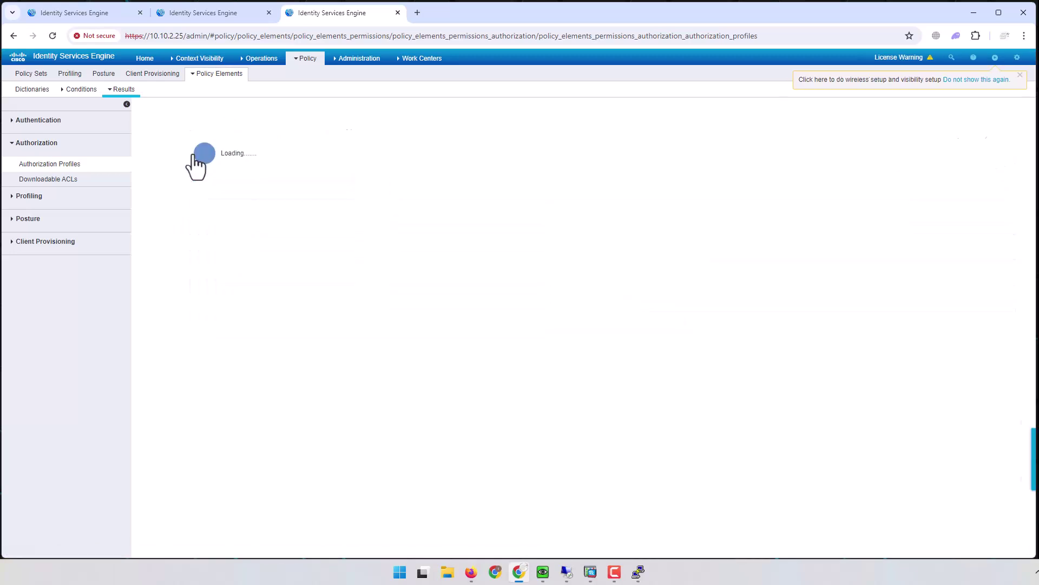
{"action": "type", "text": "AUTH-Finance"}
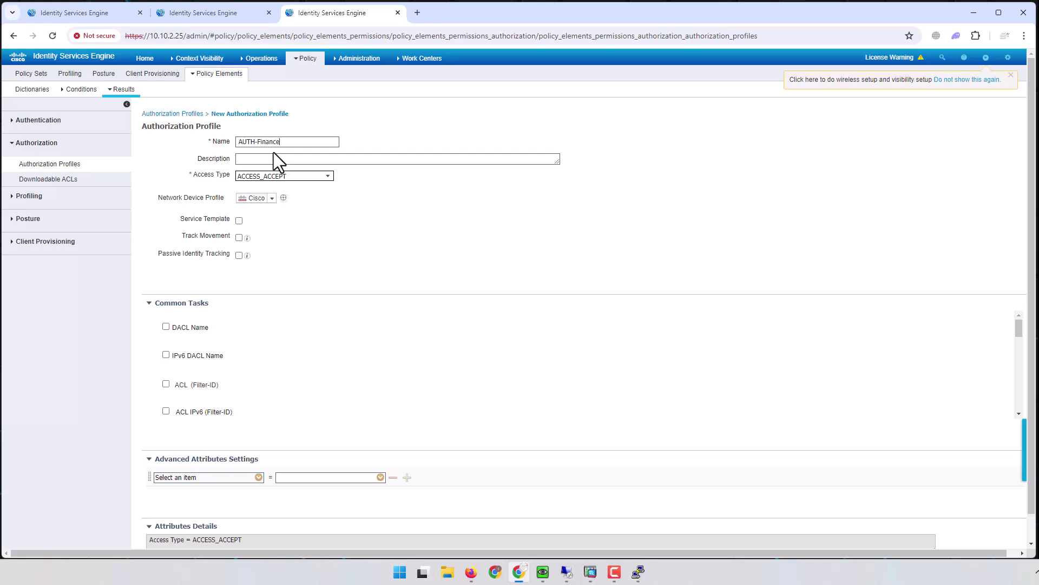
{"action": "left_click", "coordinate": [184, 329]}
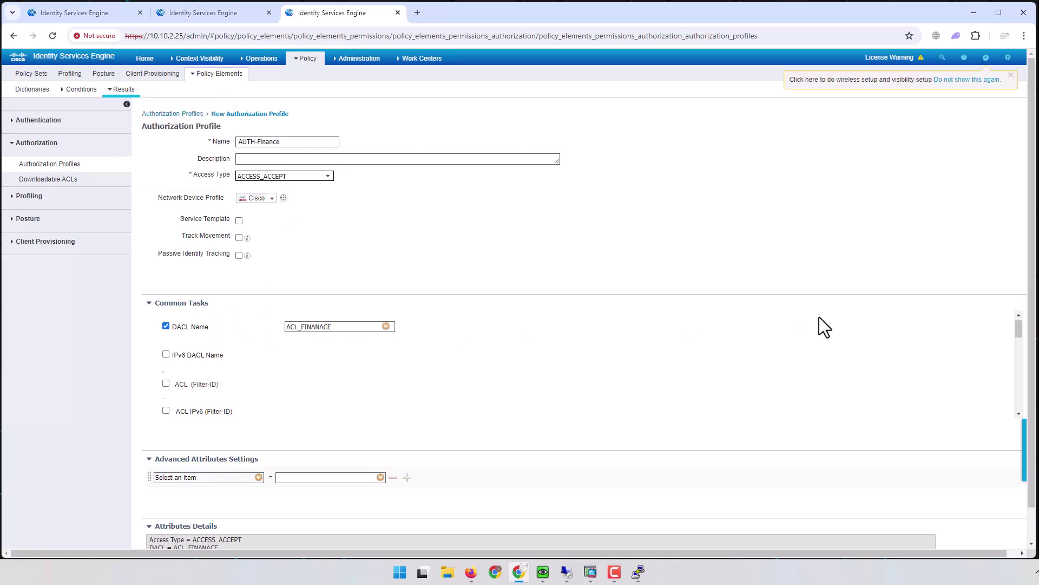
{"action": "scroll", "coordinate": [822, 352], "scroll_direction": "down", "scroll_amount": 5}
{"action": "scroll", "coordinate": [663, 427], "scroll_direction": "down", "scroll_amount": 2}
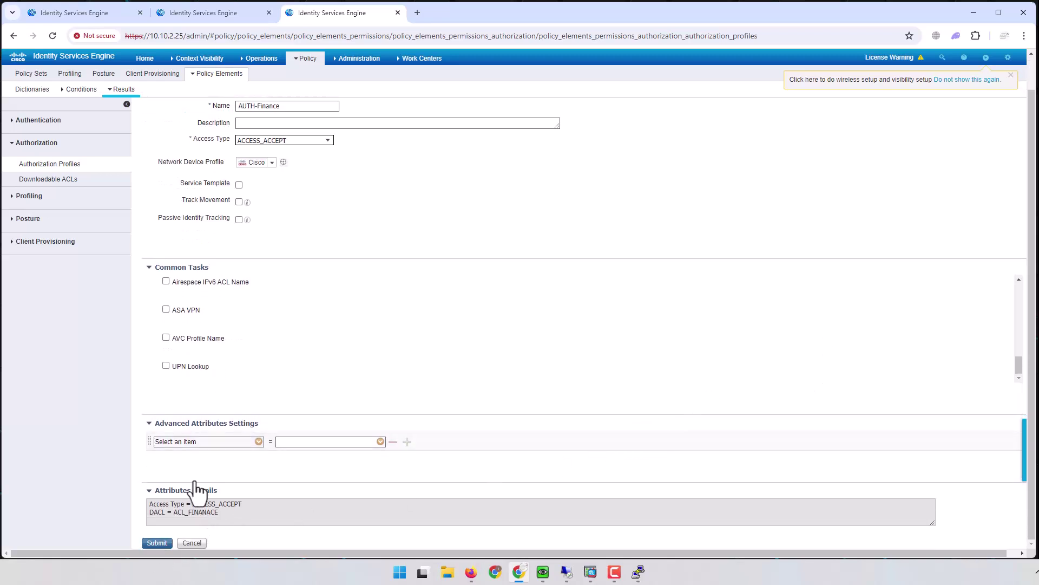
{"action": "scroll", "coordinate": [249, 346], "scroll_direction": "up", "scroll_amount": 3}
{"action": "scroll", "coordinate": [262, 323], "scroll_direction": "up", "scroll_amount": 5}
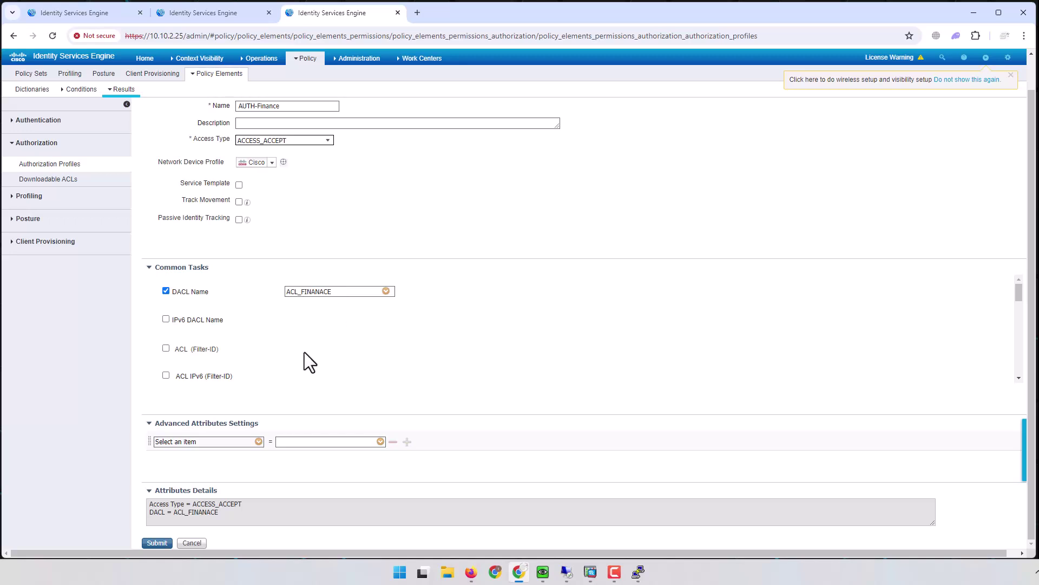
{"action": "left_click", "coordinate": [155, 543]}
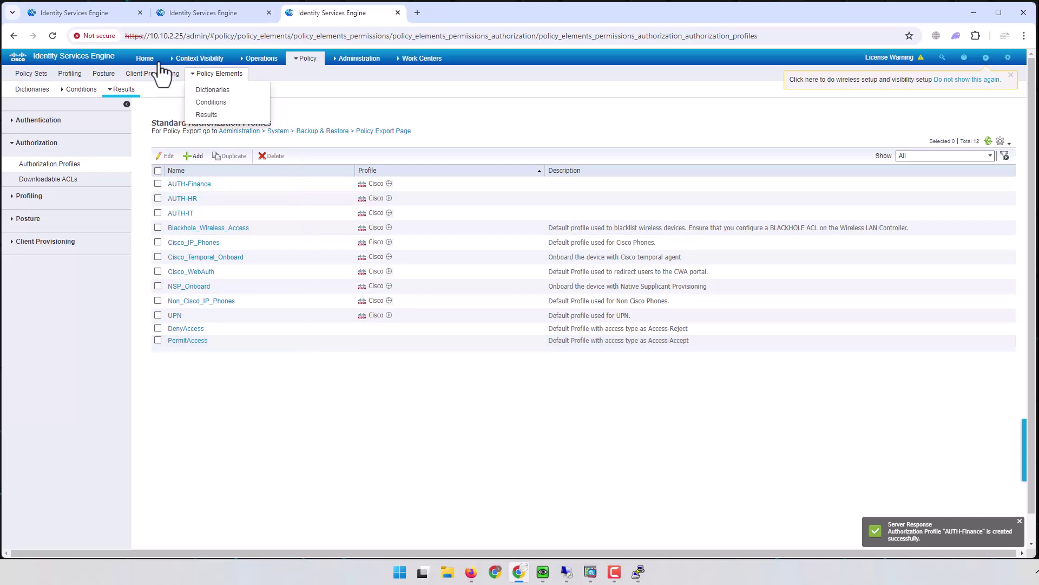
Step: Add a new top authorization rule in Remote_Access named POLICY_SET_FINANACE
{"action": "left_click", "coordinate": [94, 11]}
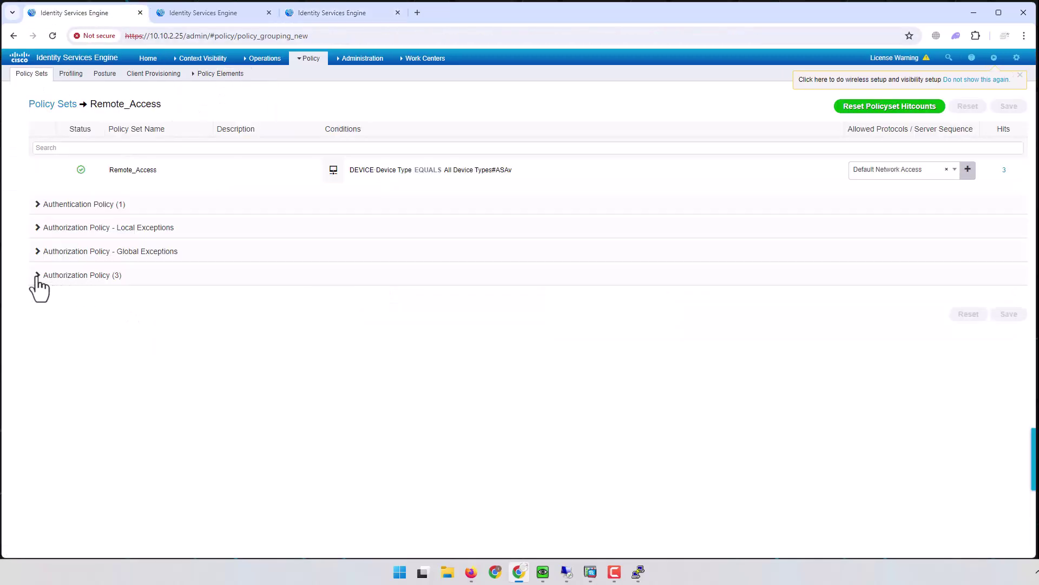
{"action": "left_click", "coordinate": [37, 275]}
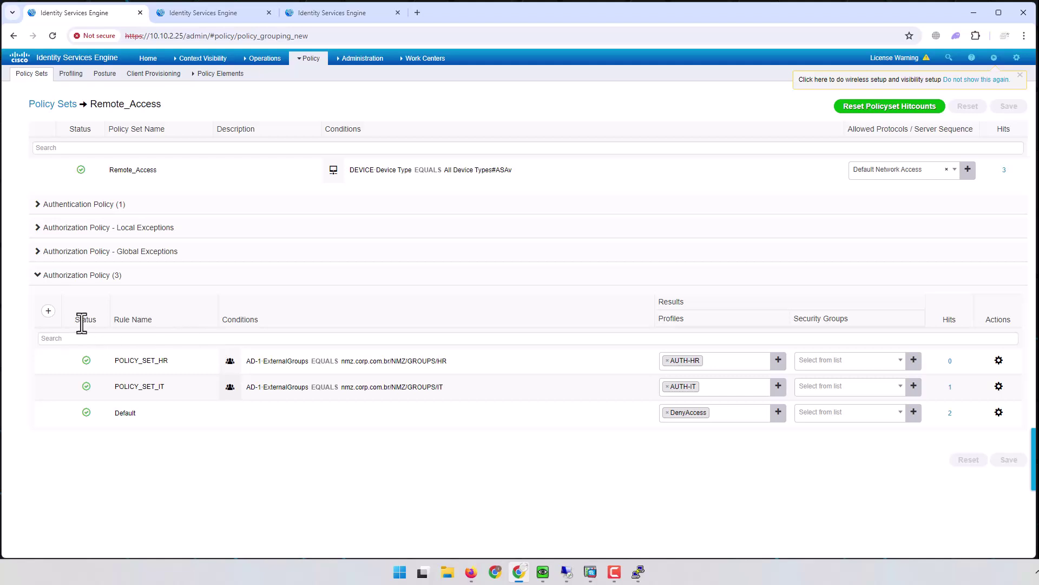
{"action": "left_click", "coordinate": [48, 311]}
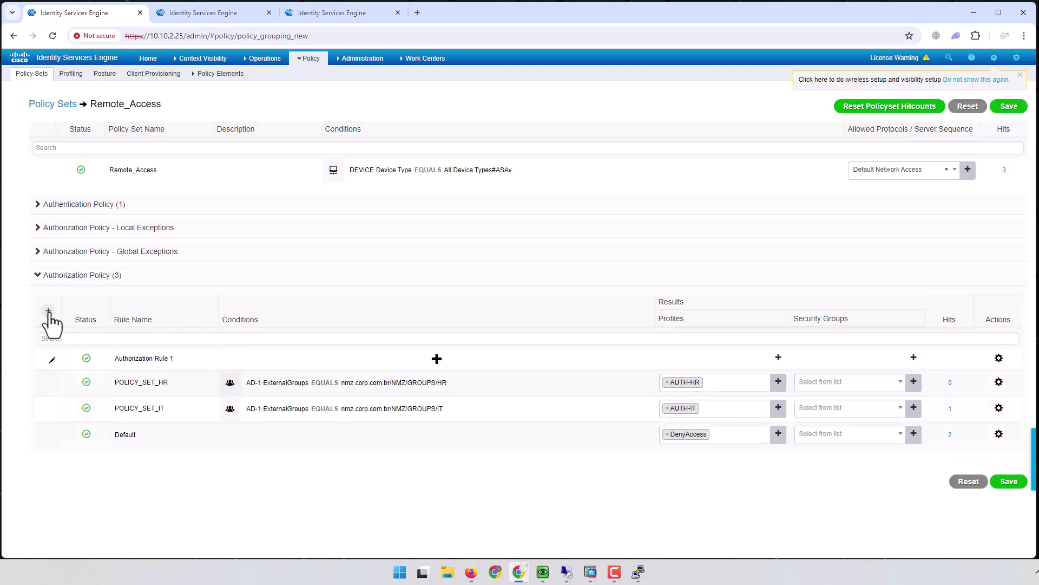
{"action": "triple_click", "coordinate": [163, 363]}
{"action": "type", "text": "P"}
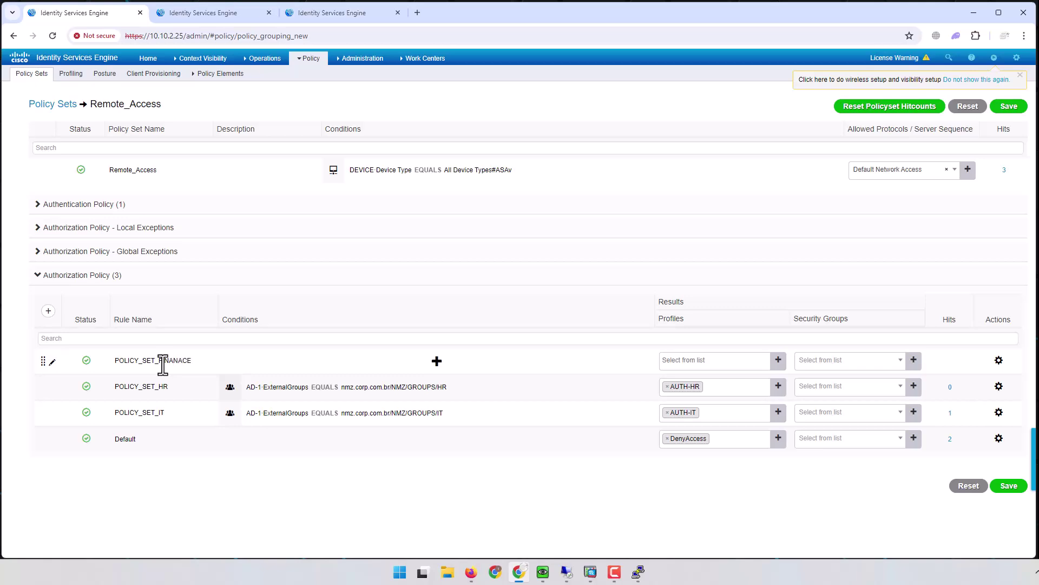
Step: Set the rule condition to AD-1 ExternalGroups Equals the Finance group
{"action": "left_click", "coordinate": [437, 361]}
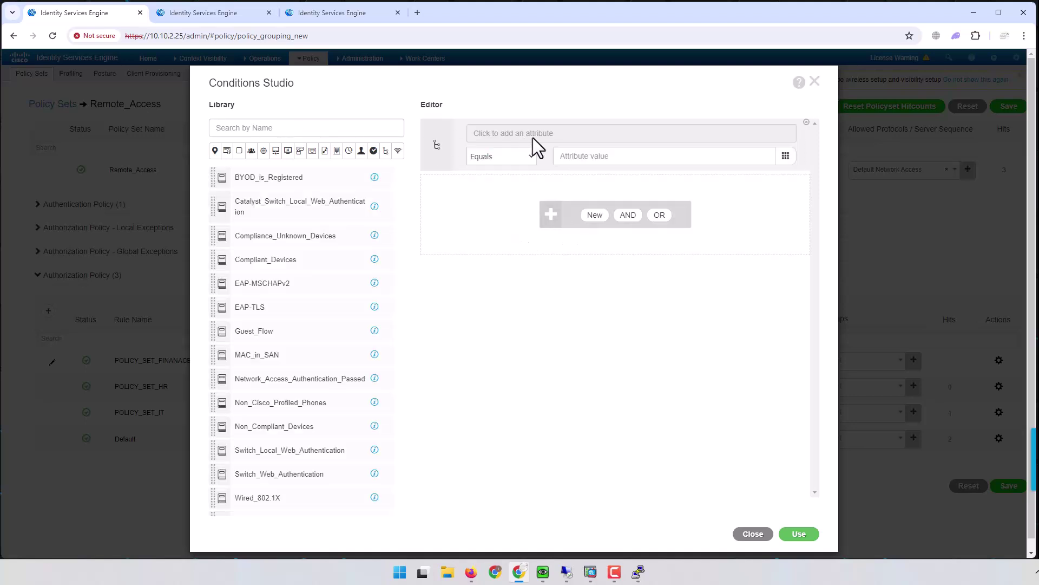
{"action": "left_click", "coordinate": [548, 136]}
{"action": "left_click", "coordinate": [630, 241]}
{"action": "left_click", "coordinate": [627, 158]}
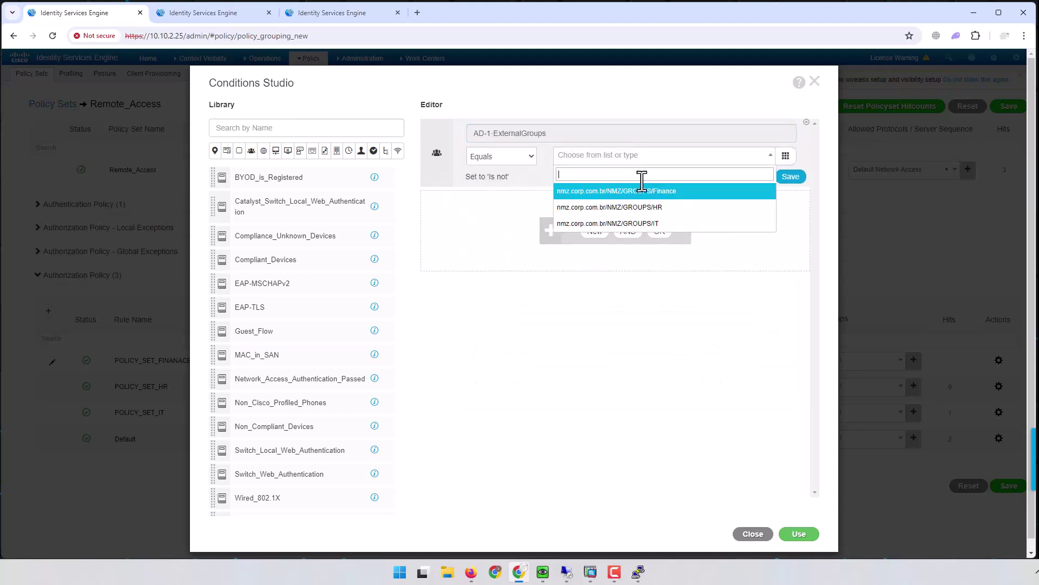
{"action": "left_click", "coordinate": [669, 190]}
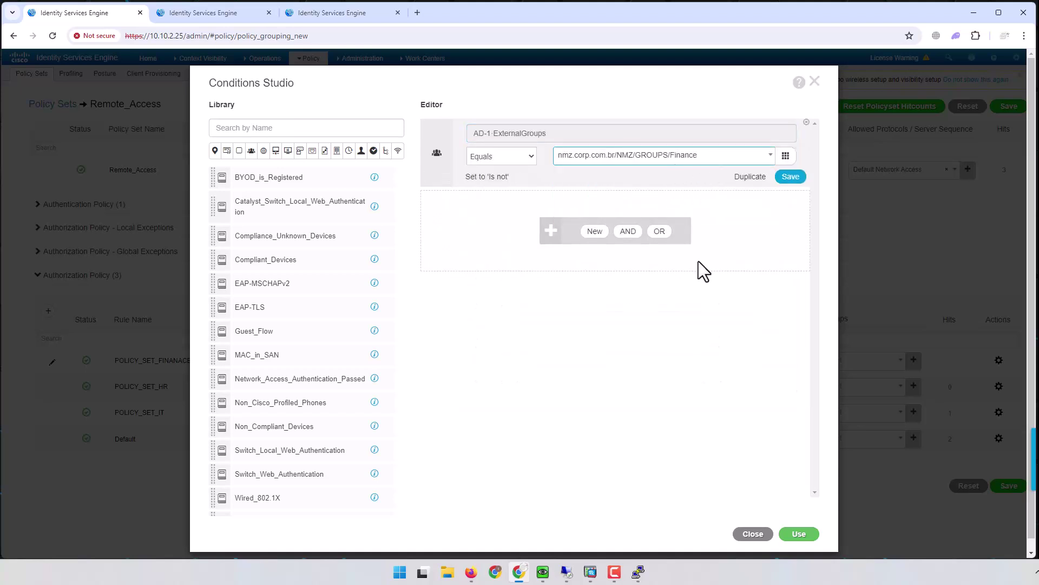
{"action": "left_click", "coordinate": [800, 534]}
Step: Assign the AUTH-Finance profile, save the policy, and minimize Chrome
{"action": "left_click", "coordinate": [725, 361]}
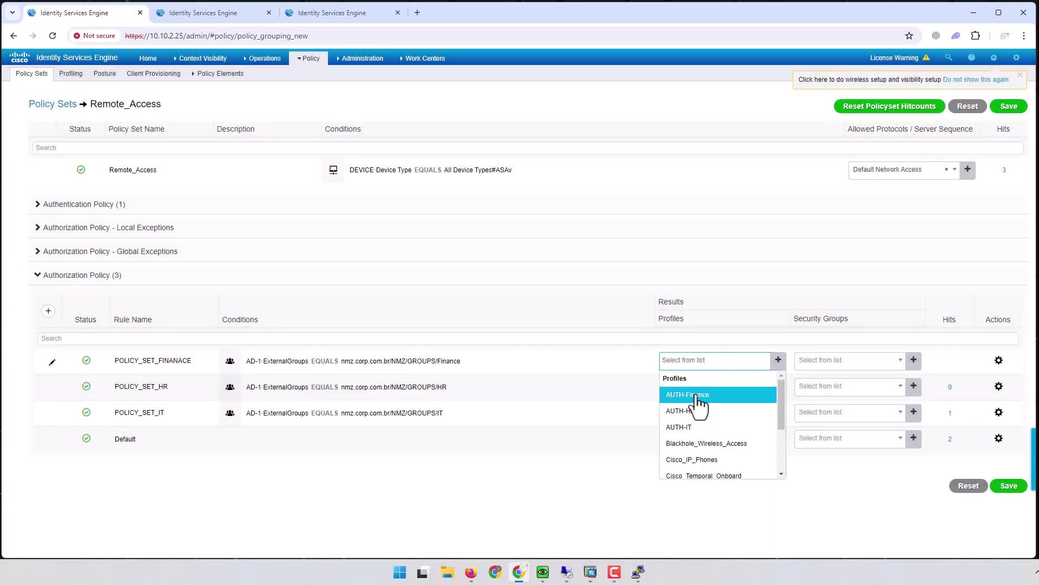
{"action": "left_click", "coordinate": [702, 395]}
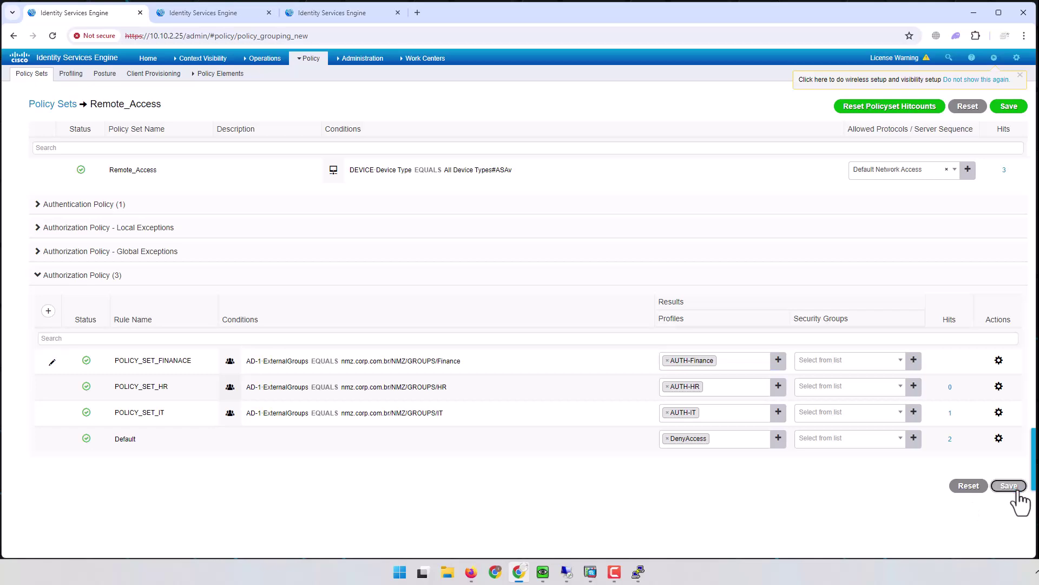
{"action": "left_click", "coordinate": [1010, 487]}
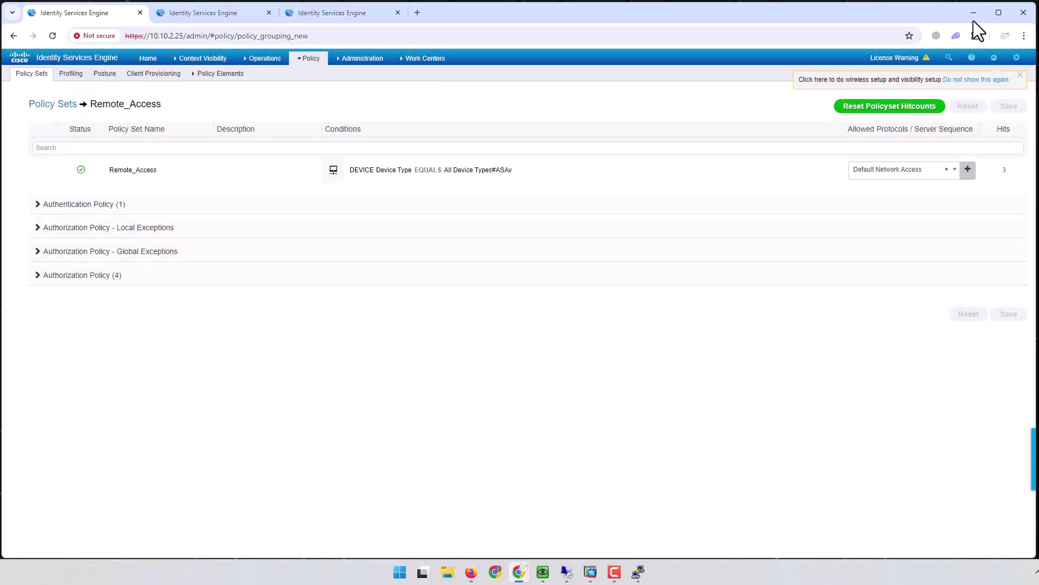
{"action": "left_click", "coordinate": [974, 13]}
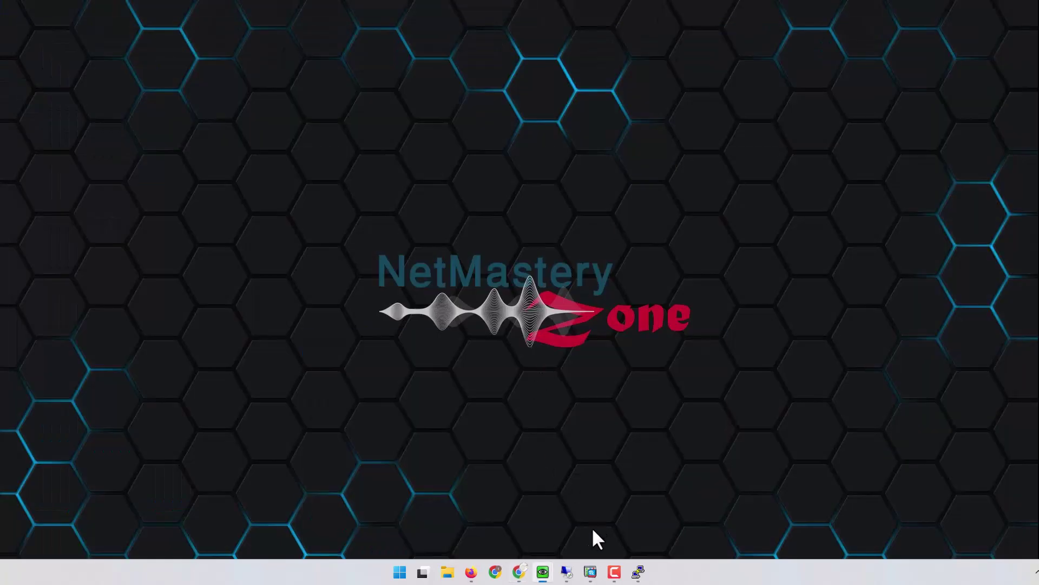
Step: Bring up the User-1 virtual machine and reveal its hidden tray icons
{"action": "mouse_move", "coordinate": [570, 573]}
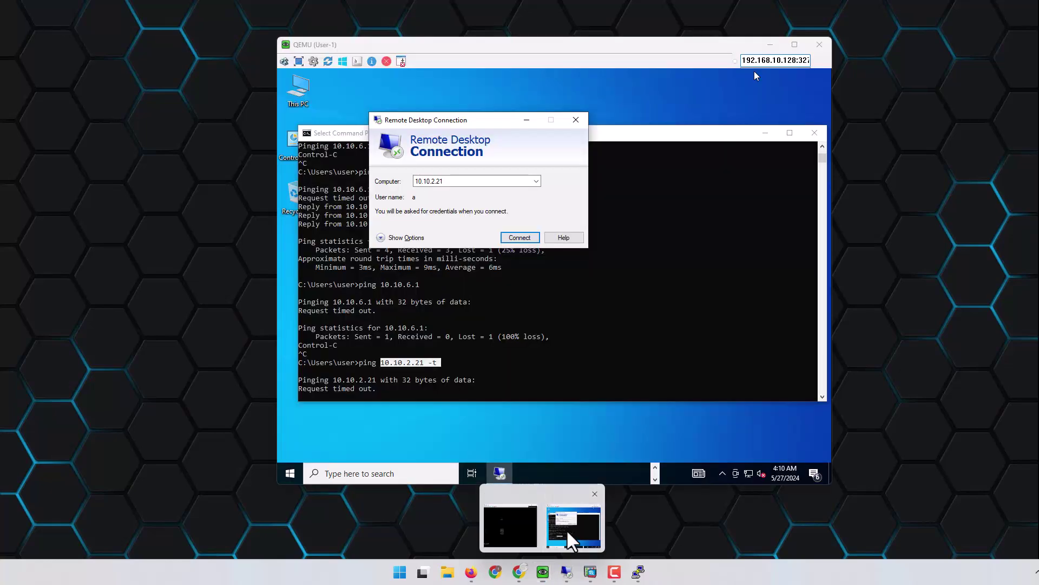
{"action": "left_click", "coordinate": [566, 528]}
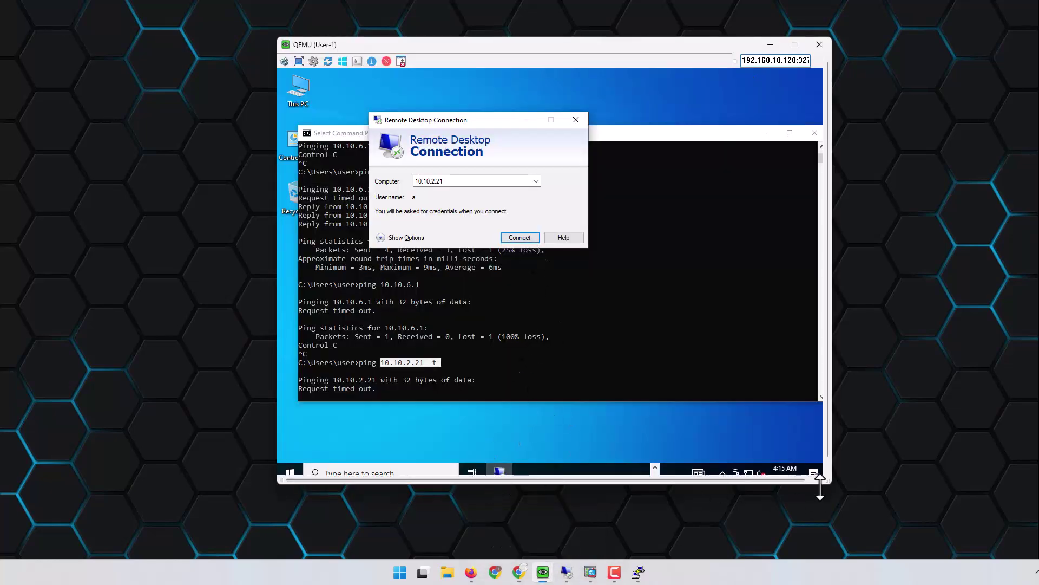
{"action": "left_click_drag", "start_coordinate": [829, 482], "coordinate": [892, 535]}
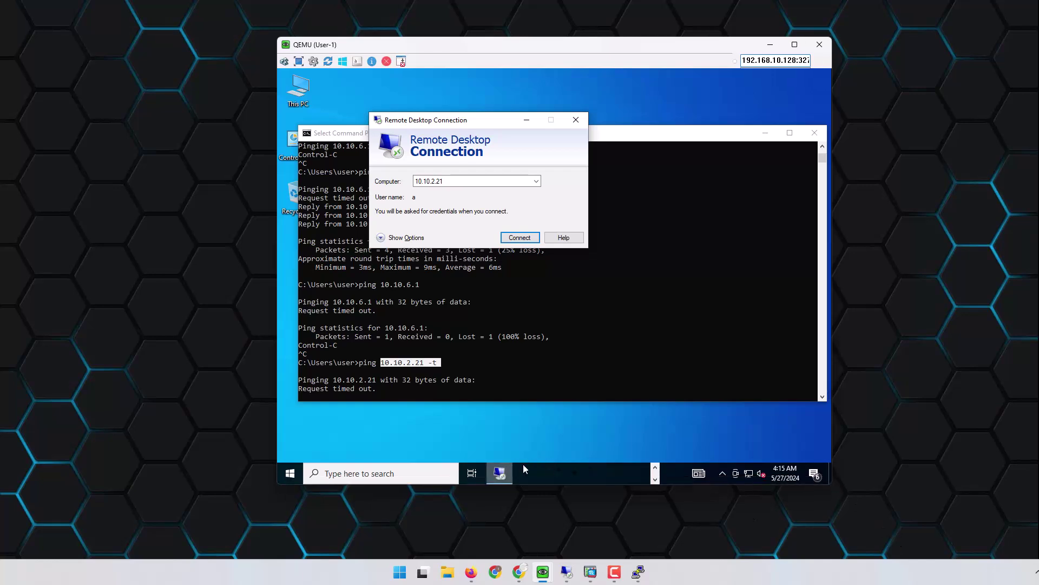
{"action": "left_click", "coordinate": [722, 473]}
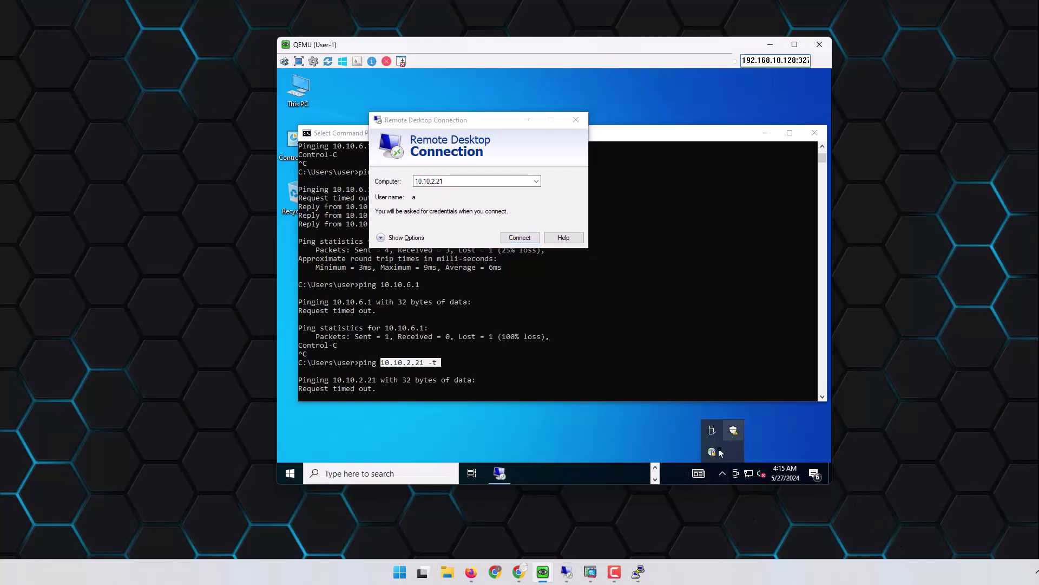
Step: Reconnect AnyConnect to 1.1.1.1, accepting the certificate and signing in as a different user
{"action": "left_click", "coordinate": [712, 451]}
{"action": "left_click", "coordinate": [675, 199]}
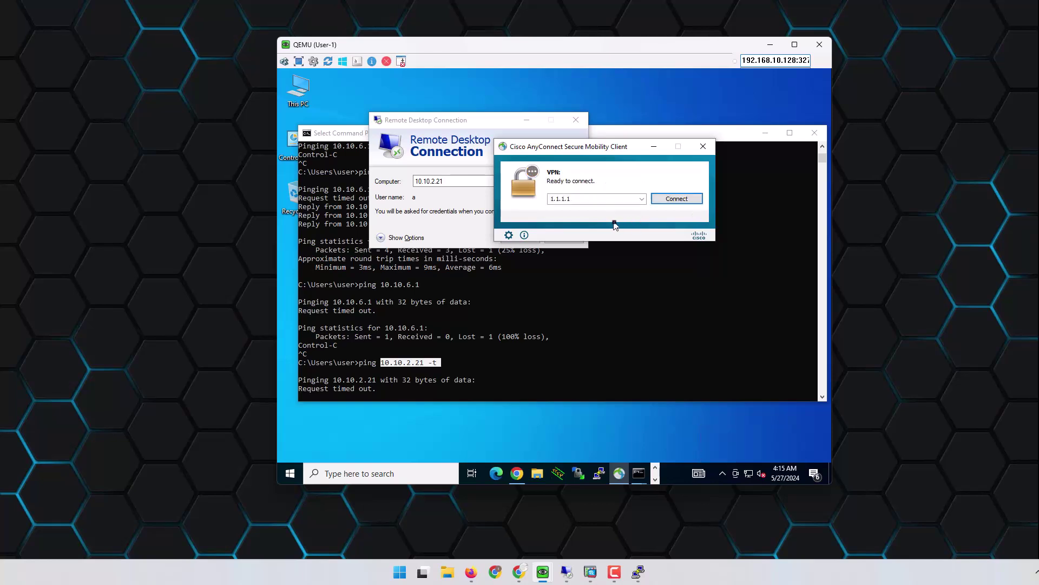
{"action": "left_click", "coordinate": [677, 198]}
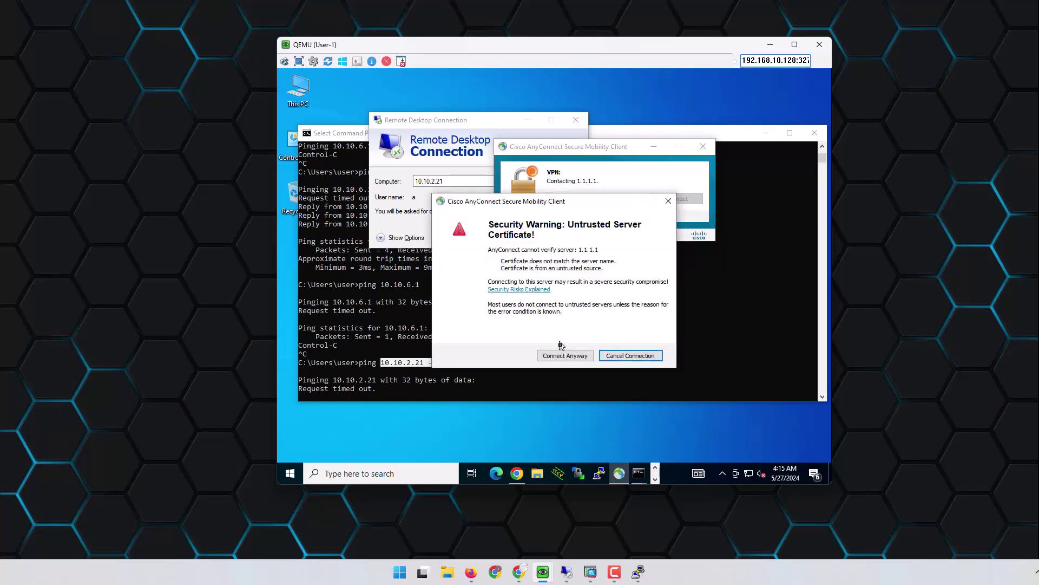
{"action": "left_click", "coordinate": [565, 355]}
{"action": "key", "text": "shift+Tab"}
{"action": "type", "text": "B"}
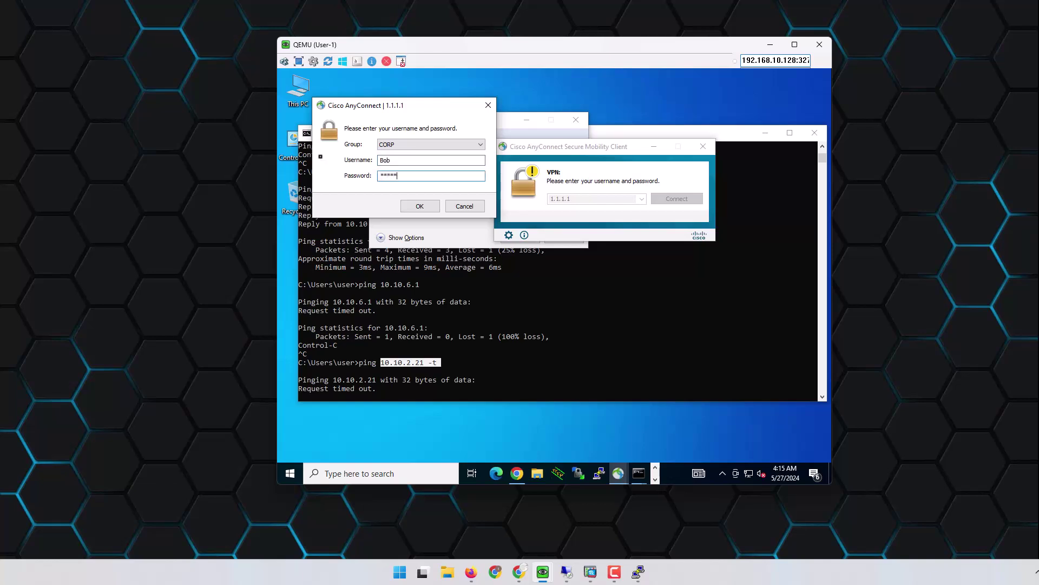
{"action": "left_click", "coordinate": [420, 206]}
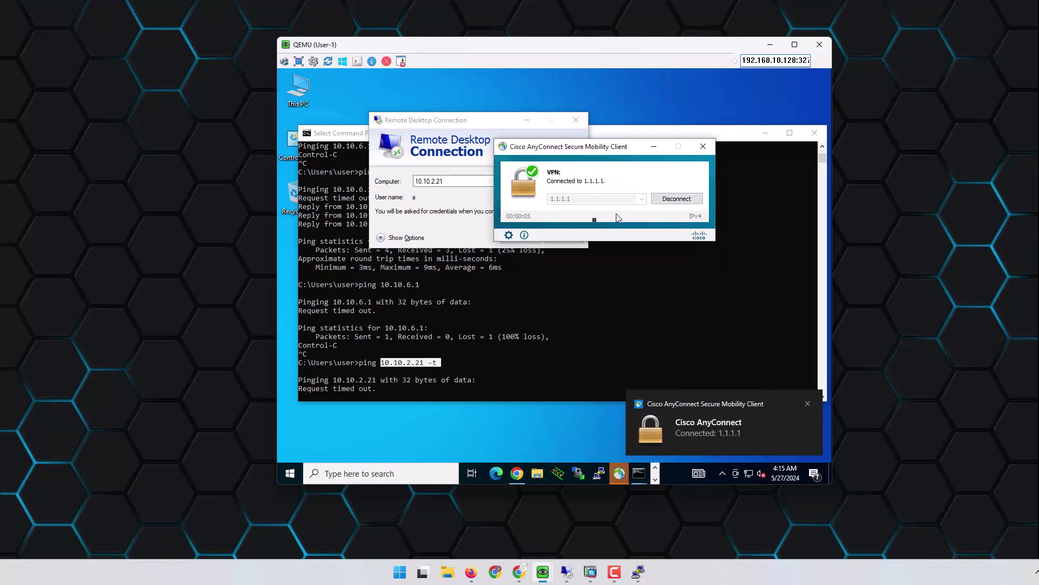
Step: Stop, rerun and stop again the continuous ping to 10.10.2.21 in Command Prompt
{"action": "left_click", "coordinate": [624, 309]}
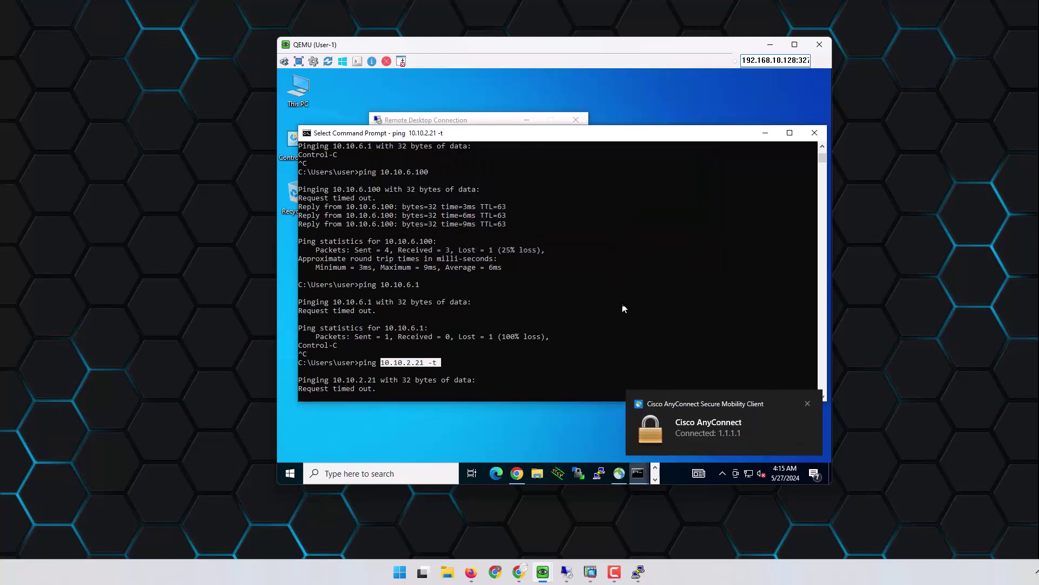
{"action": "key", "text": "ctrl+c"}
{"action": "key", "text": "Up"}
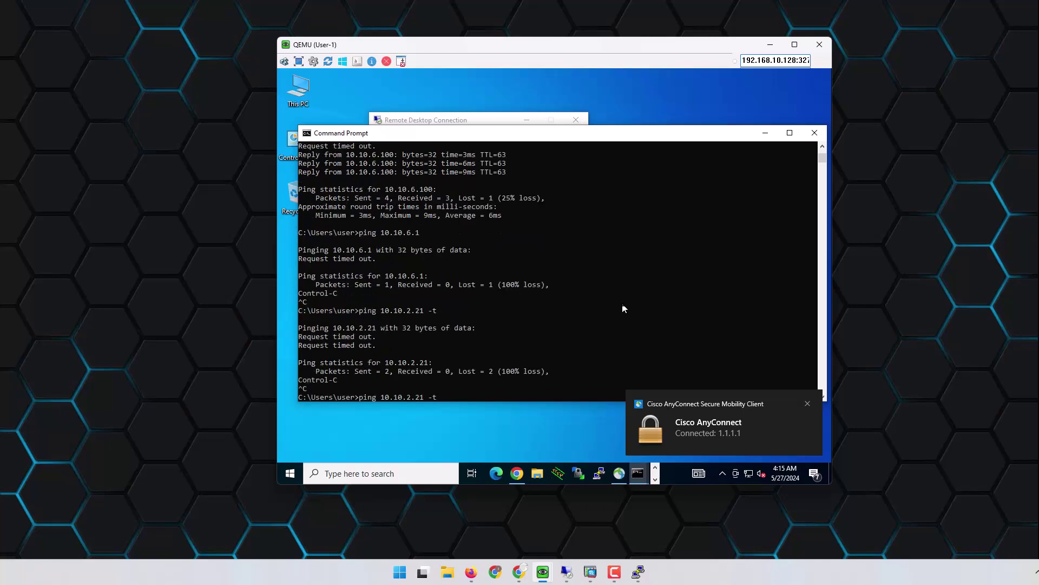
{"action": "key", "text": "Return"}
{"action": "key", "text": "ctrl+c"}
{"action": "type", "text": "\\\\"}
{"action": "key", "text": "Return"}
{"action": "key", "text": "Return"}
{"action": "key", "text": "Return"}
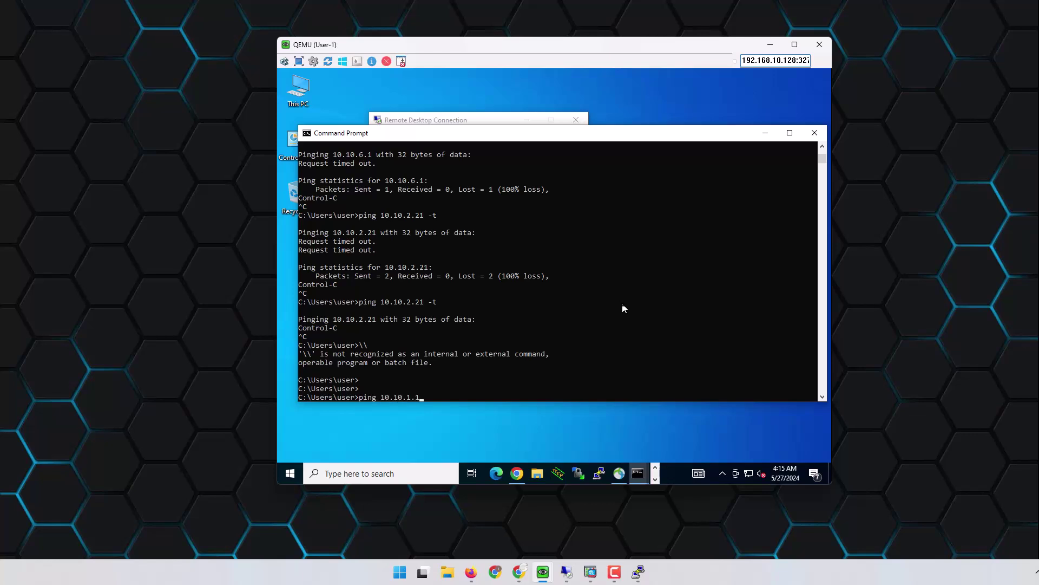
Step: Ping 10.10.1.1 and the web server 10.10.5.100, then open the WEB_Srv console in EVE
{"action": "key", "text": "Return"}
{"action": "key", "text": "ctrl+c"}
{"action": "key", "text": "Up"}
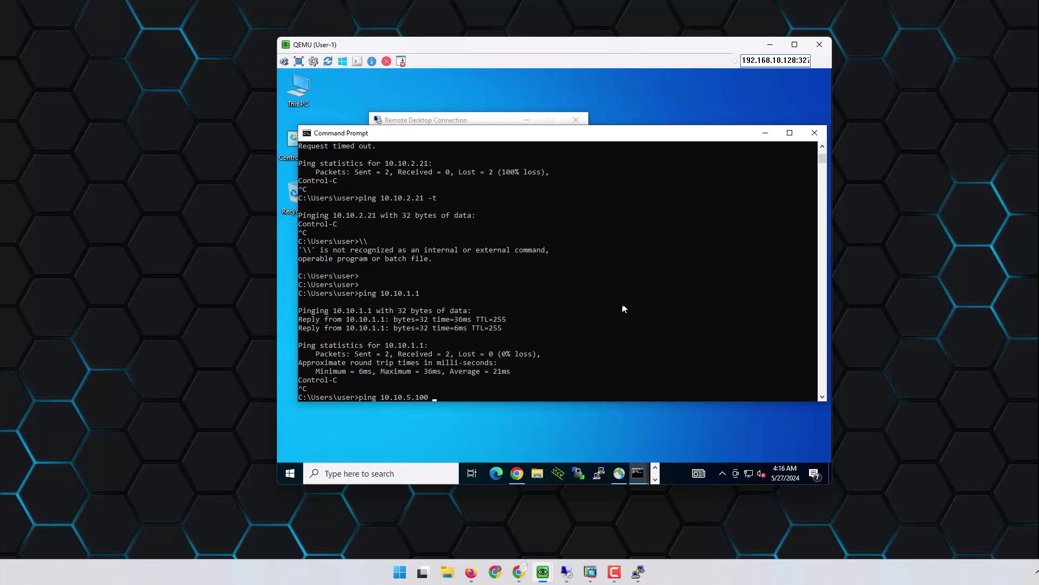
{"action": "key", "text": "Return"}
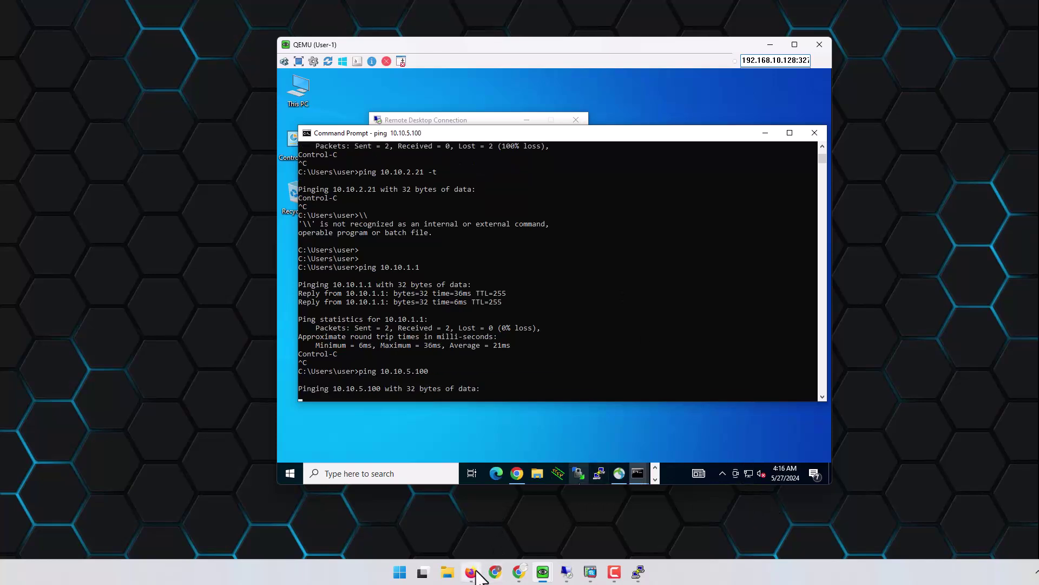
{"action": "left_click", "coordinate": [471, 572]}
{"action": "left_click", "coordinate": [203, 279]}
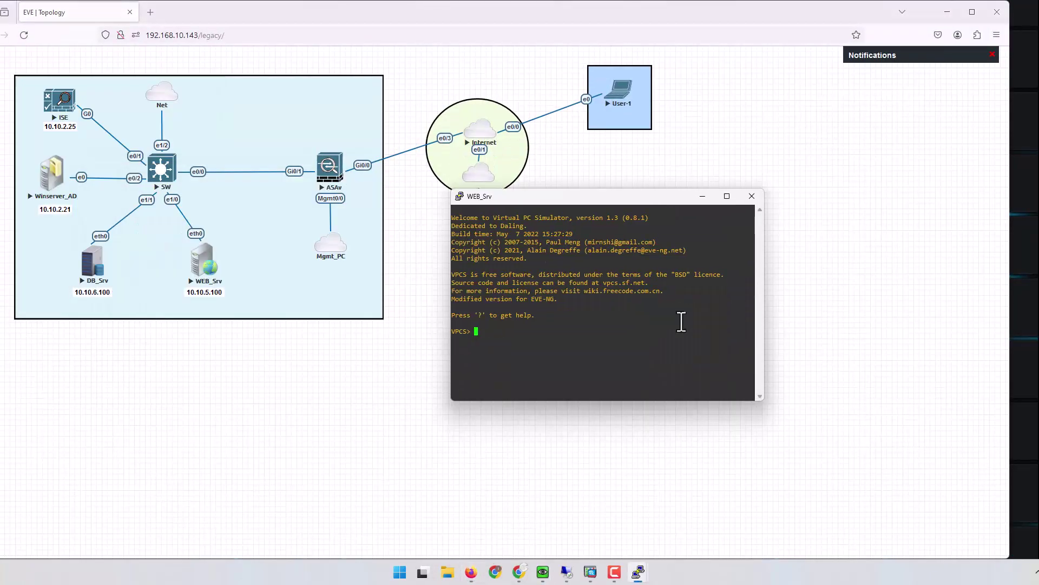
Step: Give WEB_Srv the address 10.10.5.100 255.255.255.0 with gateway 10.10.5.1
{"action": "key", "text": "Return"}
{"action": "key", "text": "Return"}
{"action": "key", "text": "Return"}
{"action": "key", "text": "Return"}
{"action": "key", "text": "Return"}
{"action": "type", "text": "ip 10.10."}
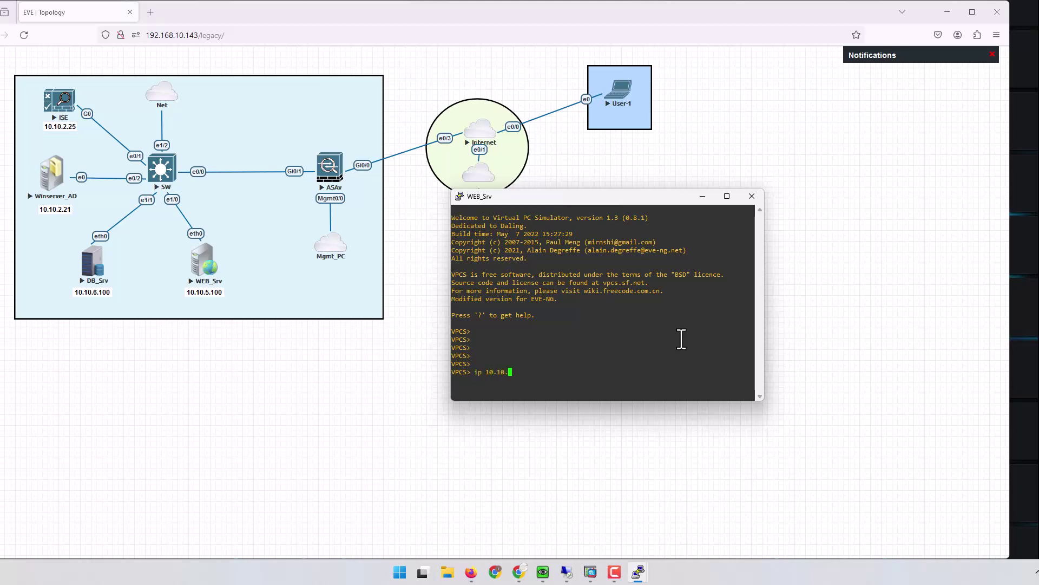
{"action": "type", "text": "5.100 255.255.255.0 10.10.5.1"}
{"action": "key", "text": "Return"}
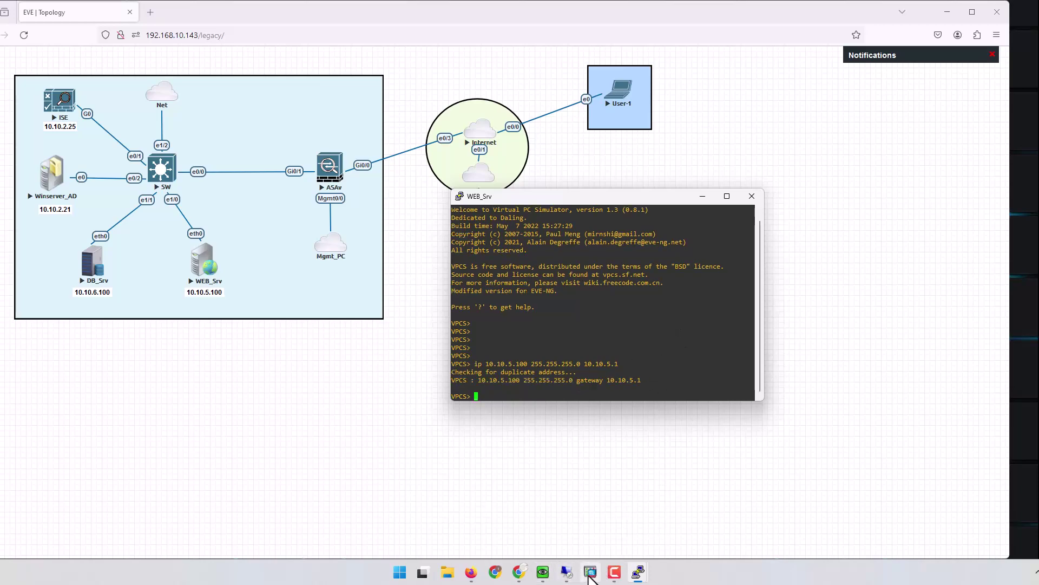
Step: On the User-1 machine, ping 10.10.5.100 and the gateway 10.10.5.1
{"action": "left_click", "coordinate": [565, 573]}
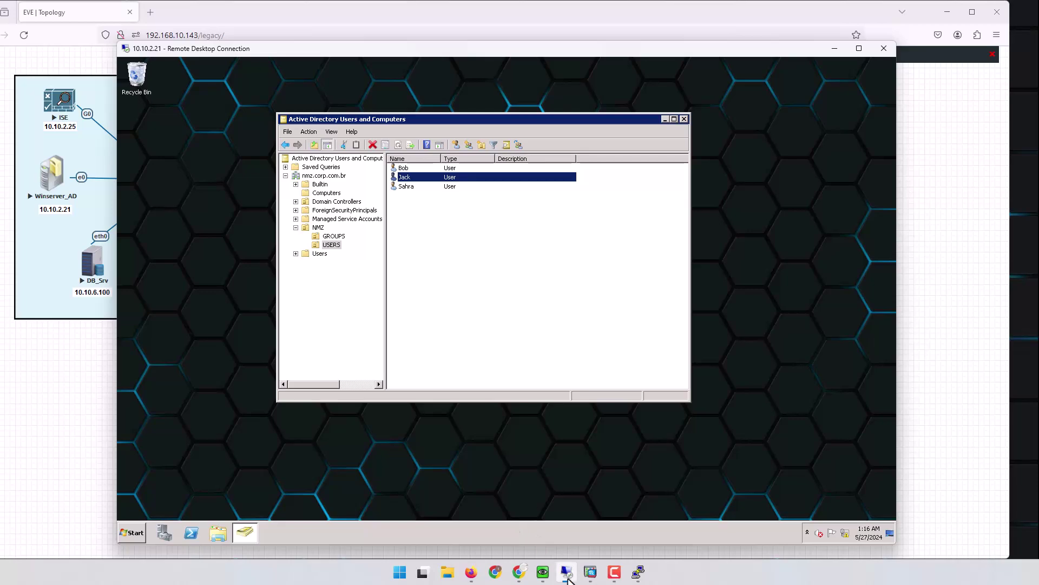
{"action": "left_click", "coordinate": [543, 573]}
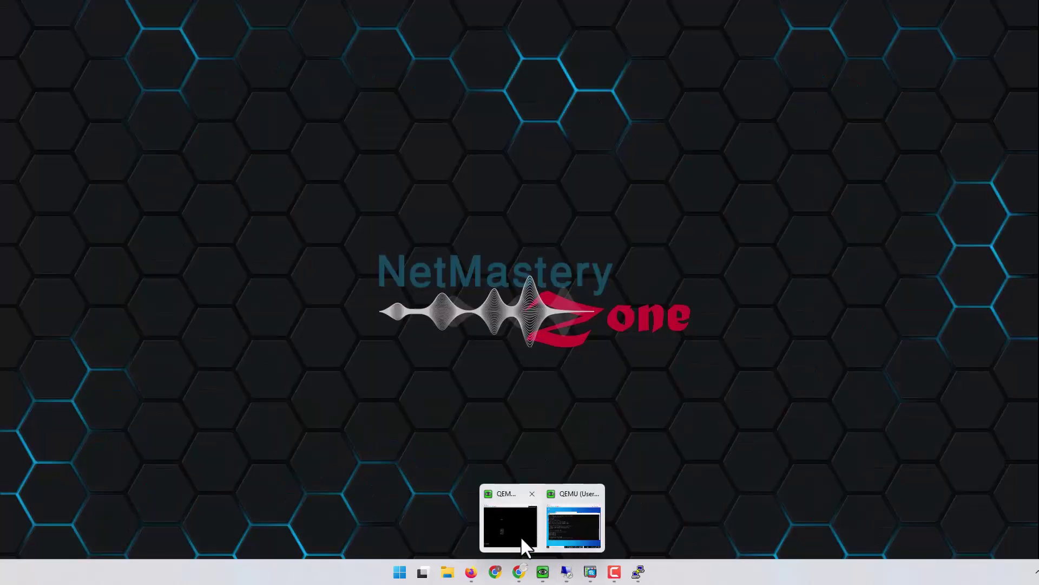
{"action": "left_click", "coordinate": [573, 525]}
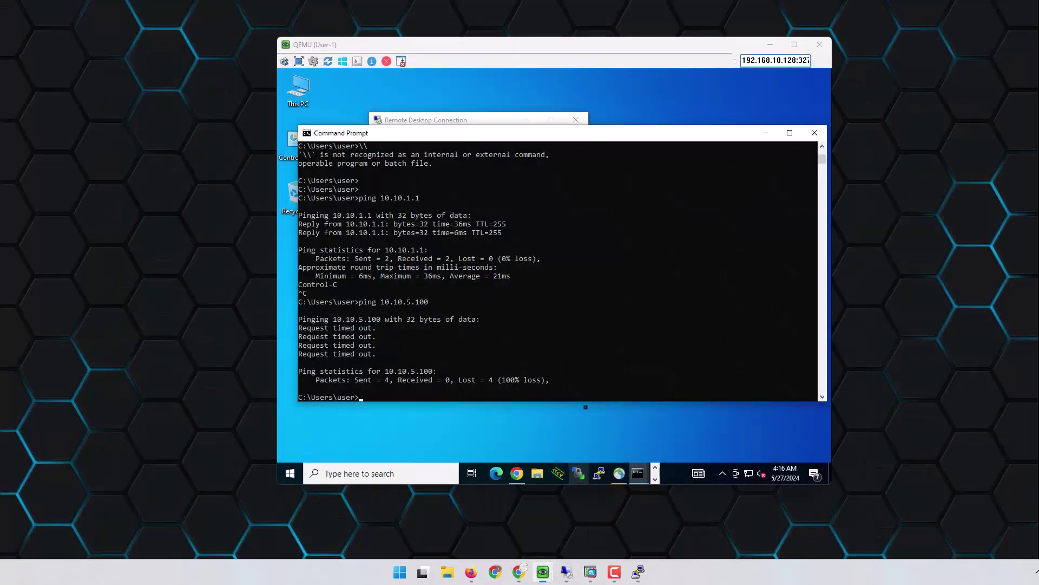
{"action": "key", "text": "Up"}
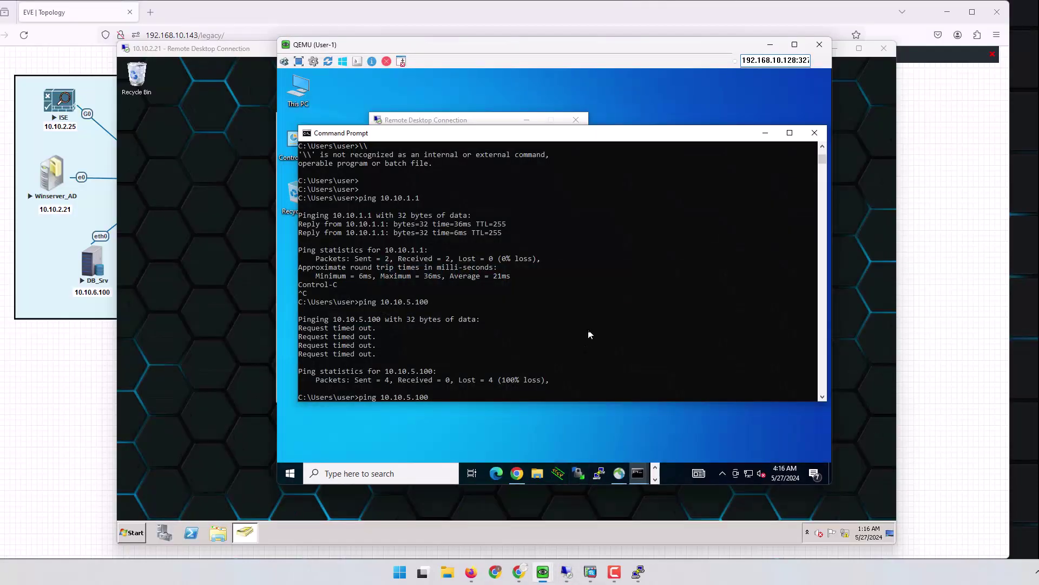
{"action": "key", "text": "Return"}
{"action": "key", "text": "ctrl+c"}
{"action": "key", "text": "Up"}
{"action": "key", "text": "Return"}
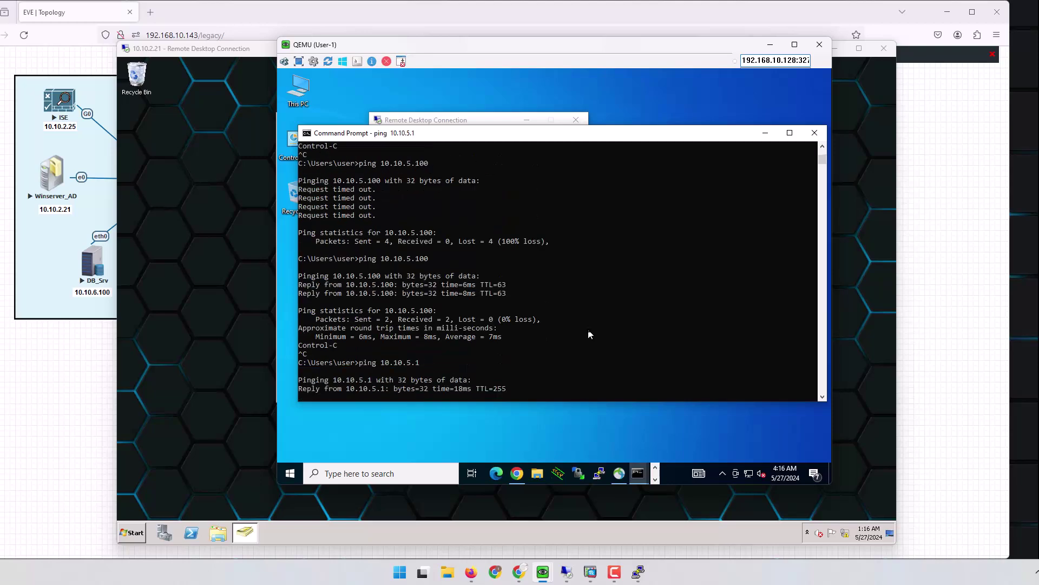
Step: Ping ISE at 10.10.2.25 and highlight its address in the output
{"action": "key", "text": "ctrl+c"}
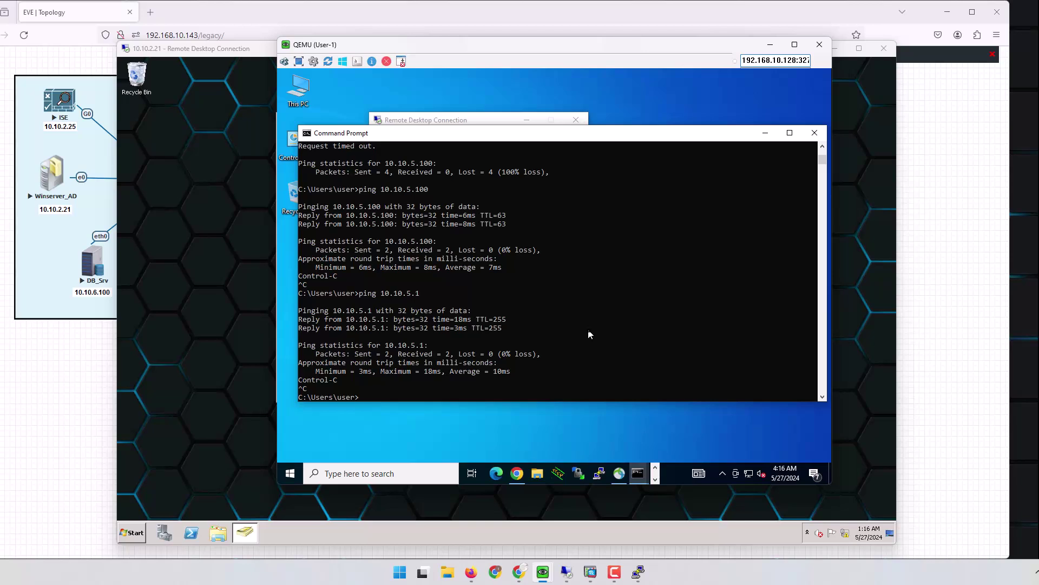
{"action": "key", "text": "Return"}
{"action": "key", "text": "Return"}
{"action": "type", "text": "ping 10.10.2.25"}
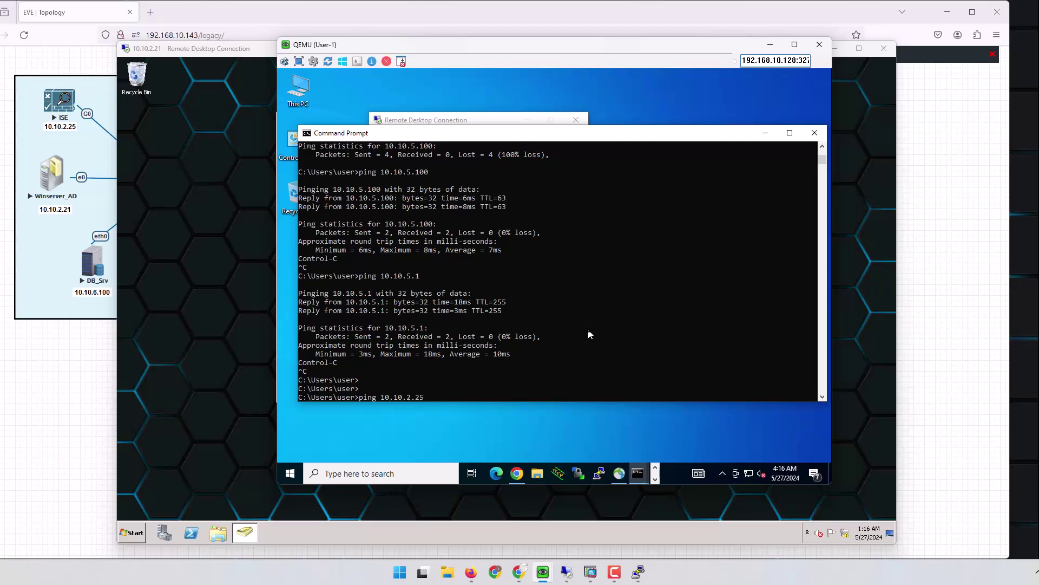
{"action": "key", "text": "Return"}
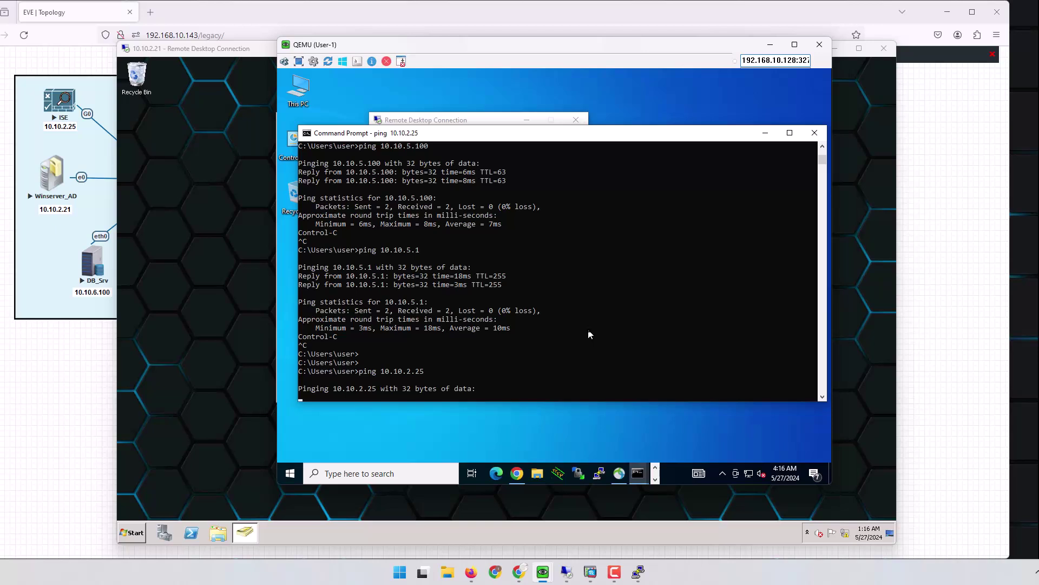
{"action": "left_click_drag", "start_coordinate": [375, 374], "coordinate": [427, 374]}
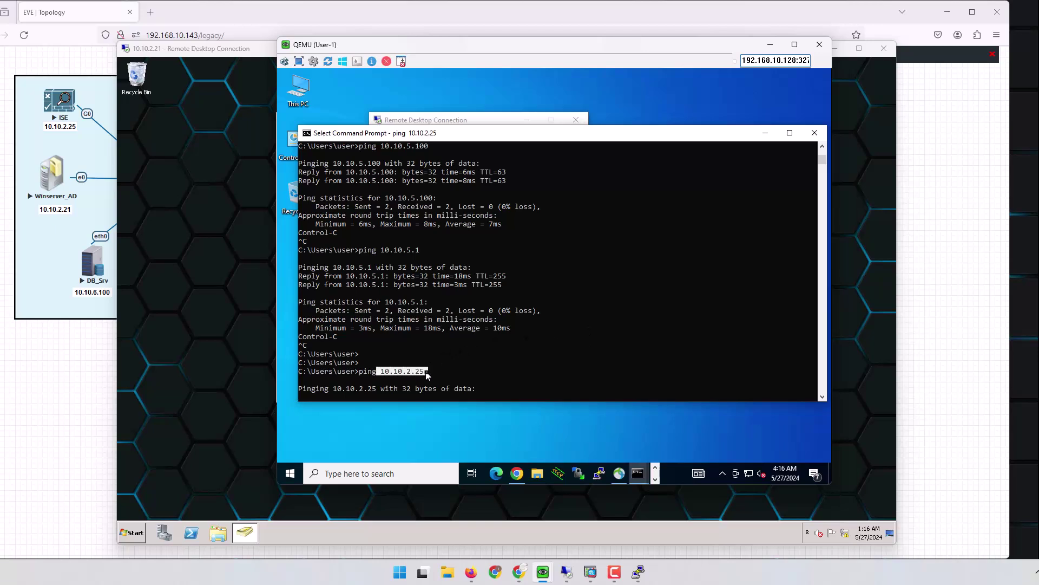
Step: In the VM's Chrome, open a new tab and enter 10.10.2.25
{"action": "left_click", "coordinate": [523, 476]}
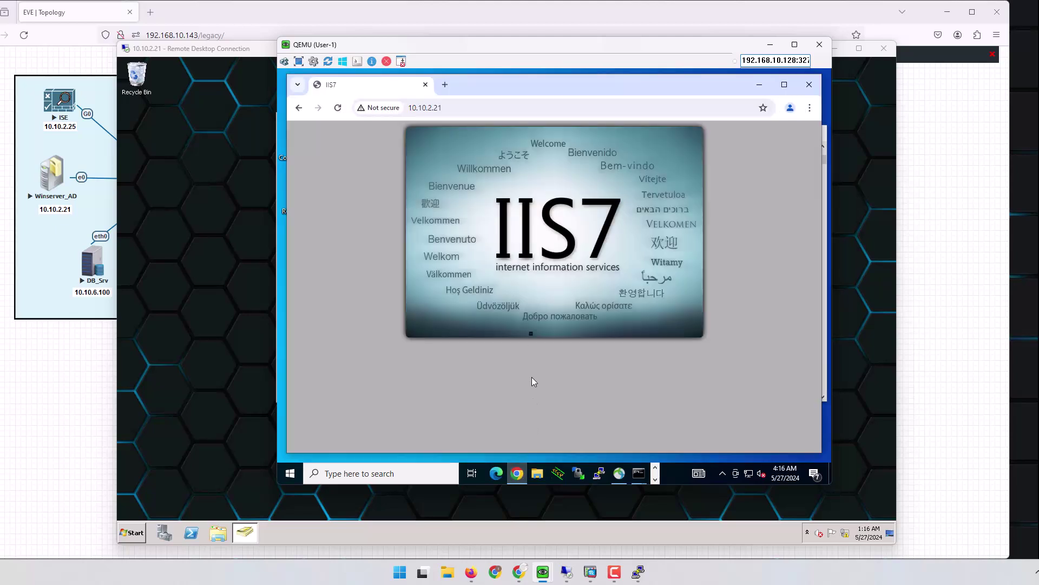
{"action": "left_click", "coordinate": [445, 85]}
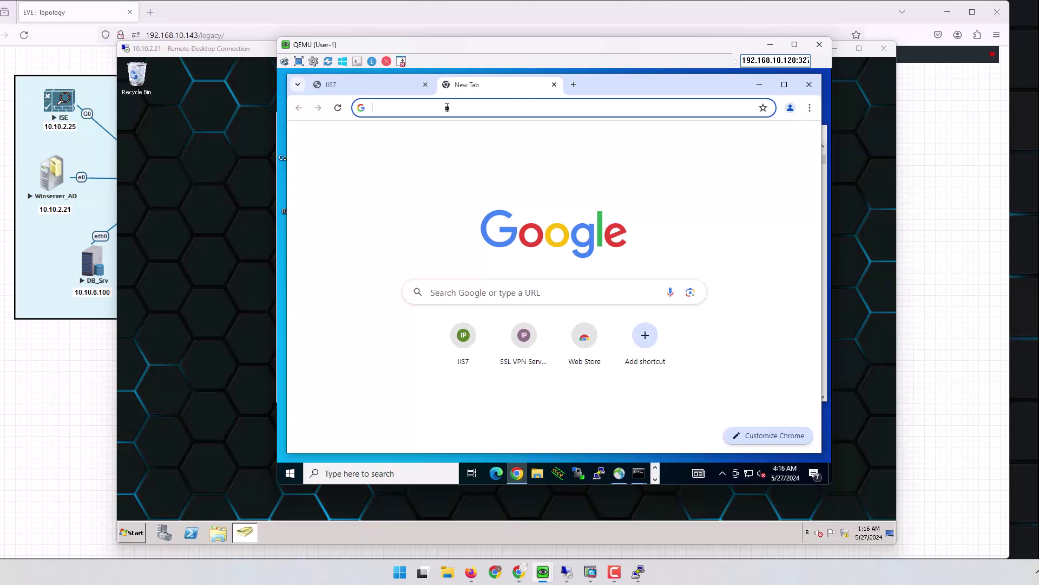
{"action": "type", "text": "10.10."}
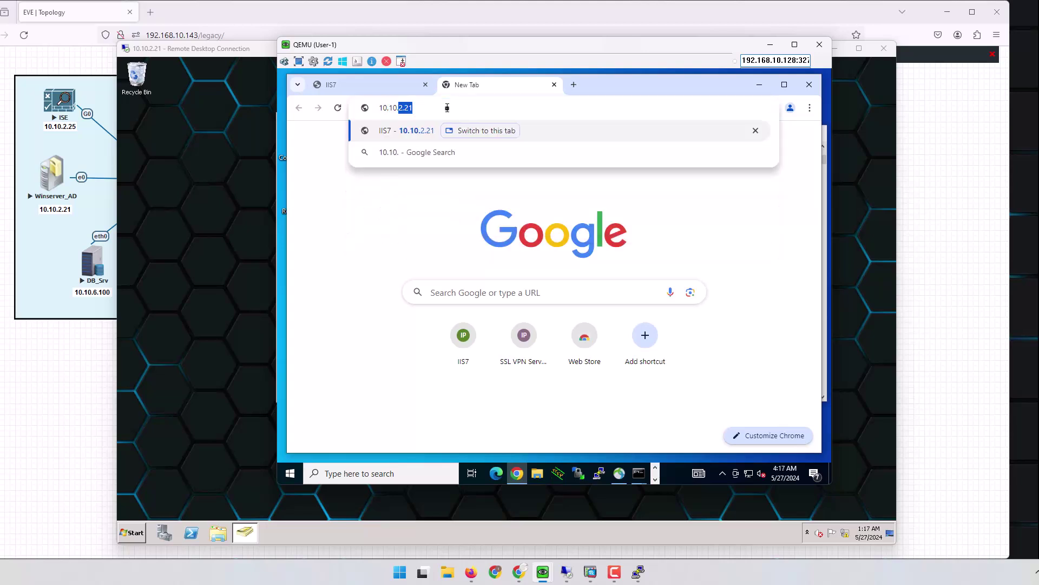
{"action": "type", "text": "2.2"}
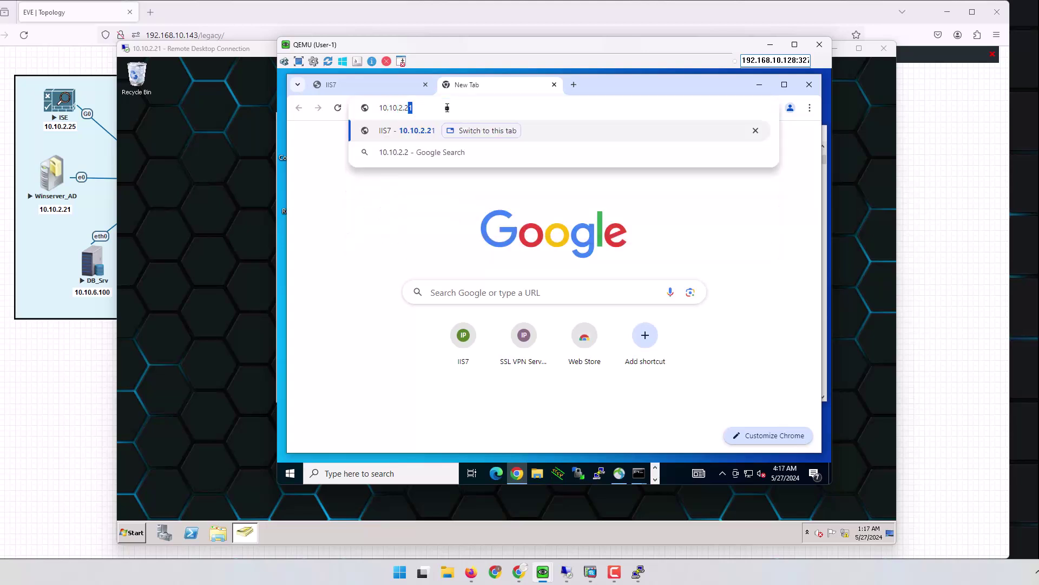
{"action": "type", "text": "5"}
{"action": "key", "text": "Return"}
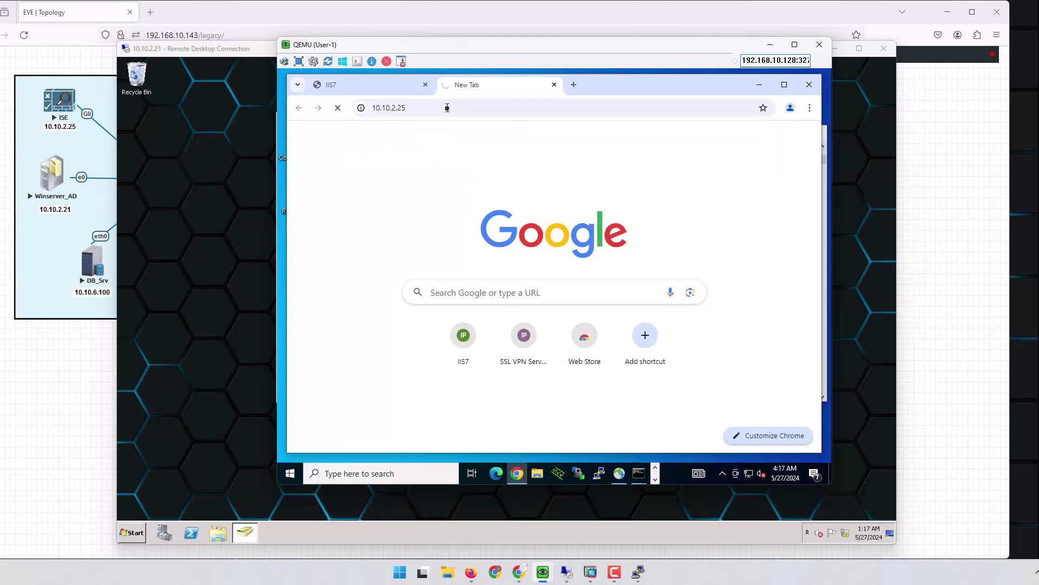
{"action": "left_click", "coordinate": [448, 107]}
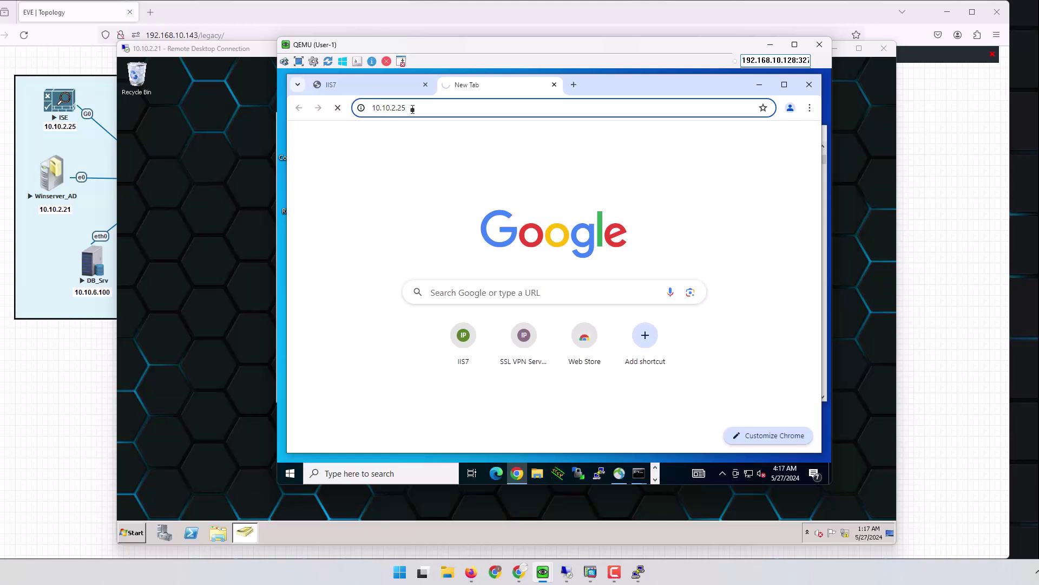
{"action": "type", "text": "https:/"}
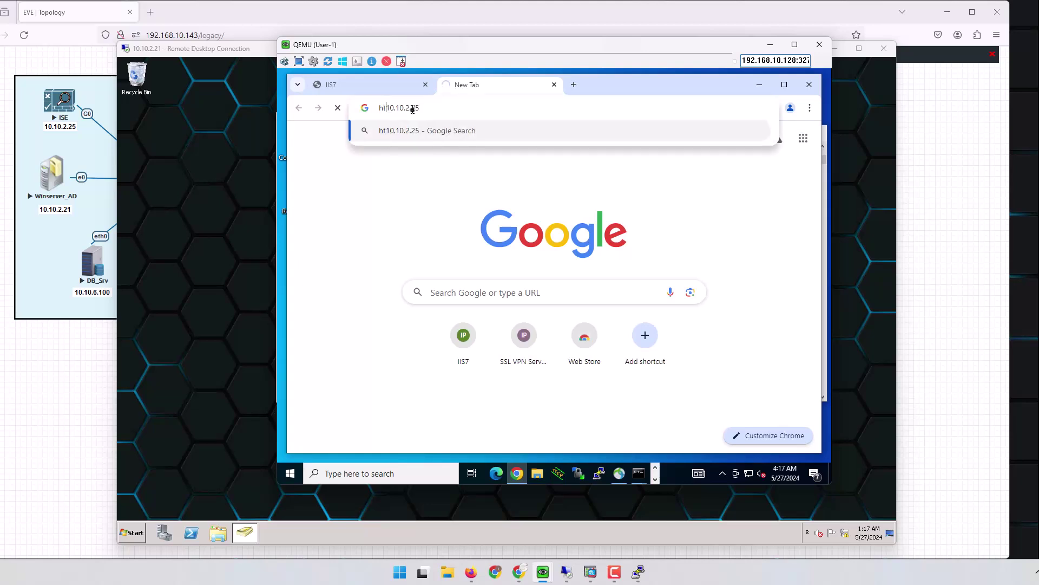
{"action": "type", "text": "/"}
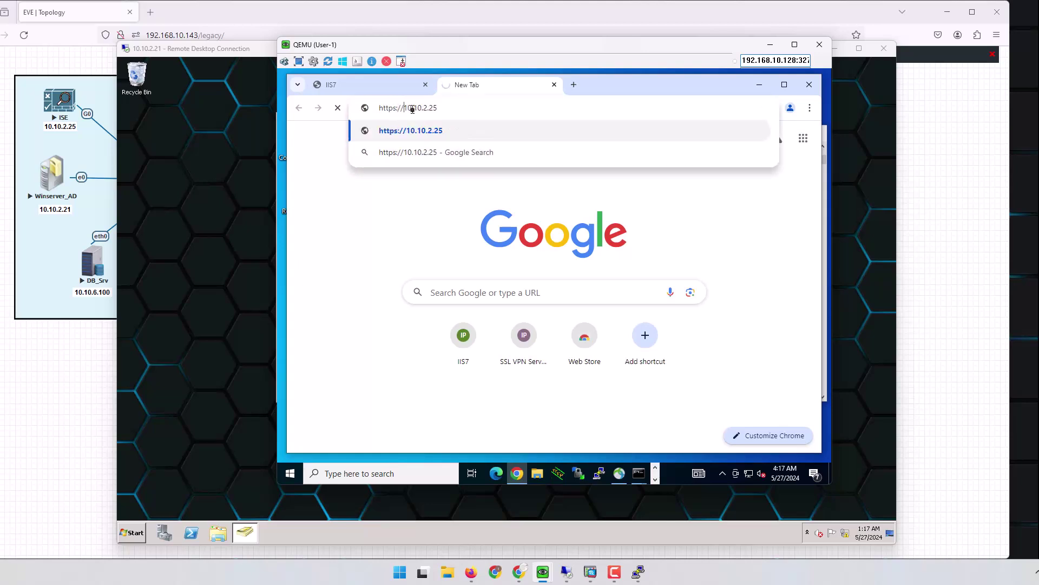
{"action": "key", "text": "Return"}
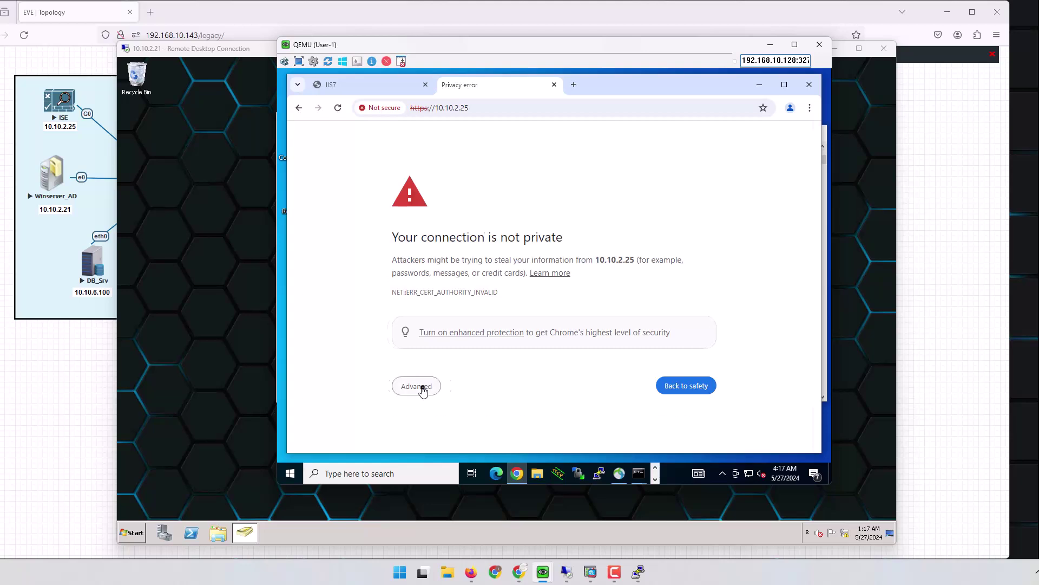
{"action": "left_click", "coordinate": [423, 388]}
{"action": "scroll", "coordinate": [426, 389], "scroll_direction": "down", "scroll_amount": 1}
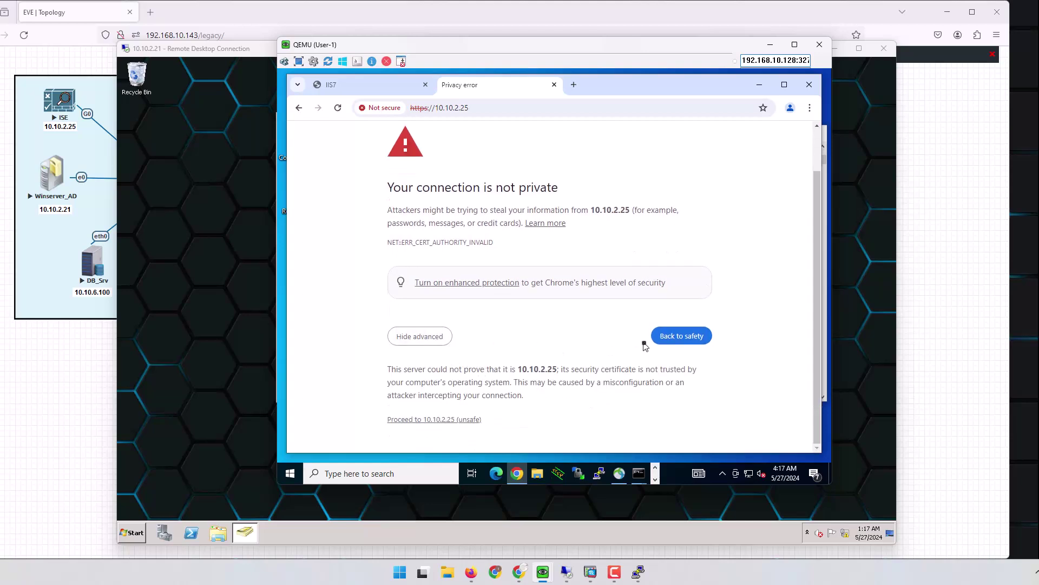
{"action": "left_click", "coordinate": [467, 420]}
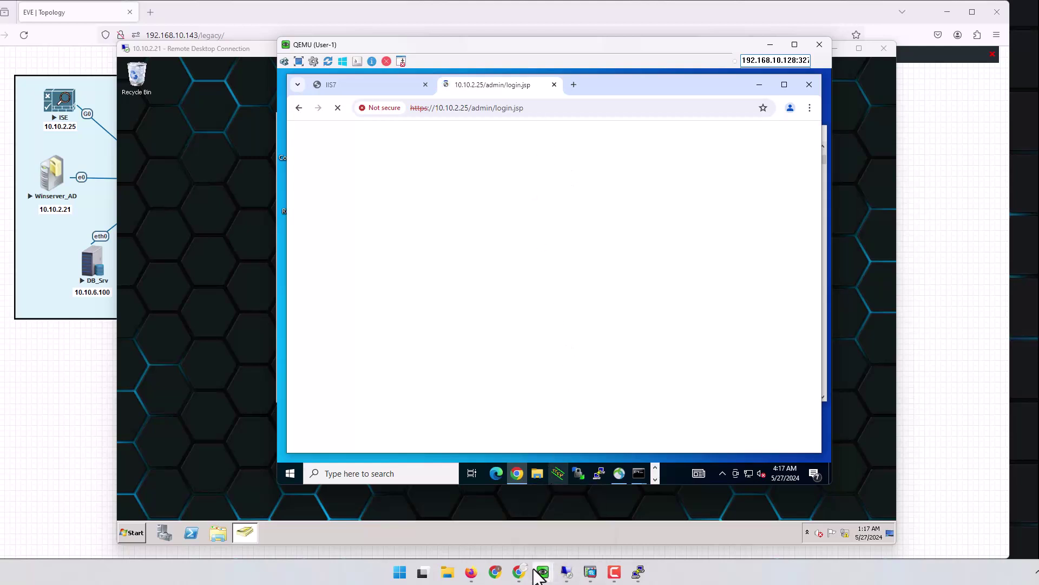
Step: In the host's ISE tab, go from AUTH-Finance to Downloadable ACLs and open ACL_FINANACE
{"action": "left_click", "coordinate": [512, 507]}
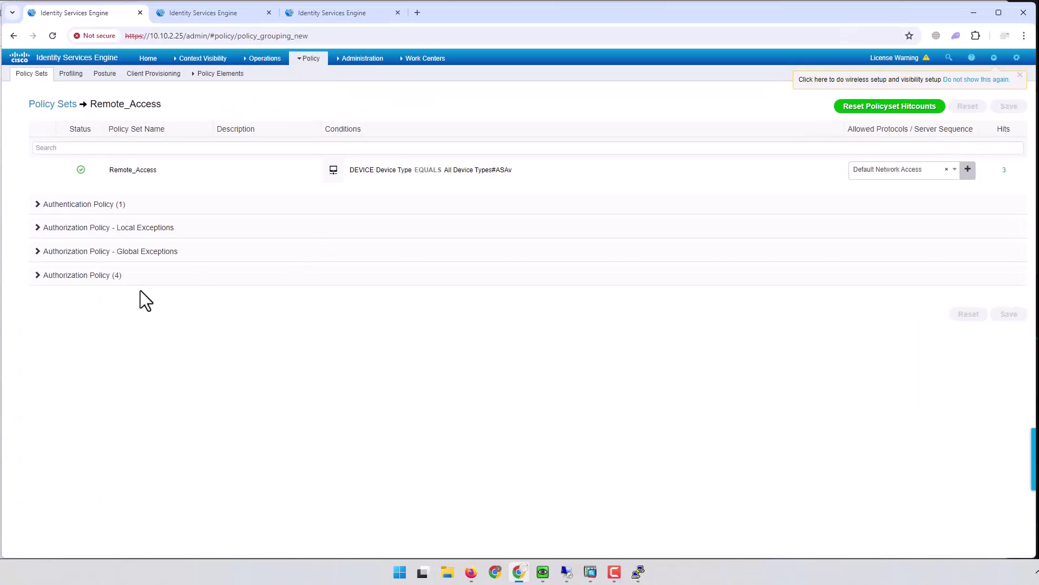
{"action": "left_click", "coordinate": [323, 15]}
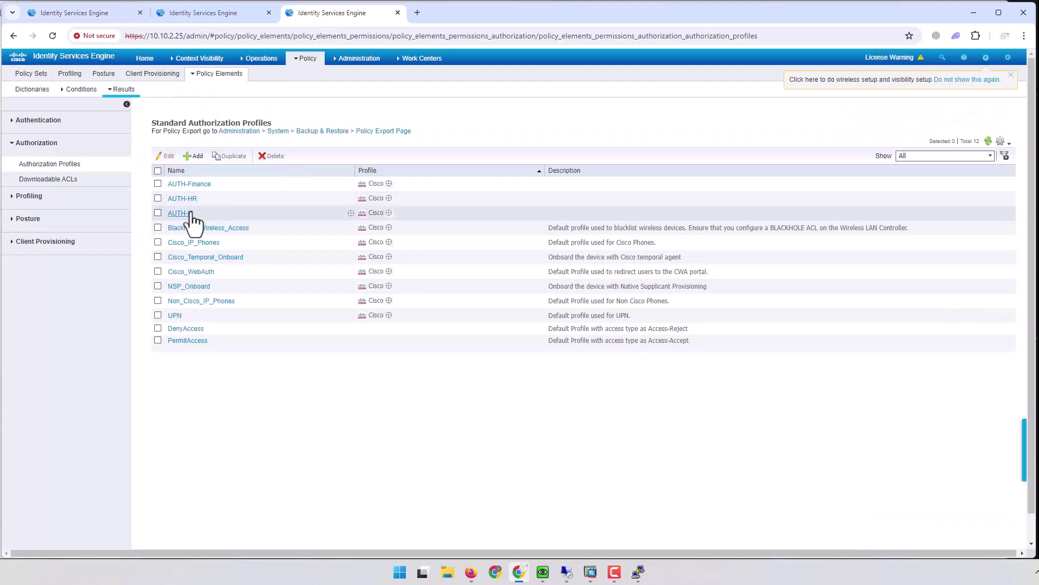
{"action": "left_click", "coordinate": [198, 184]}
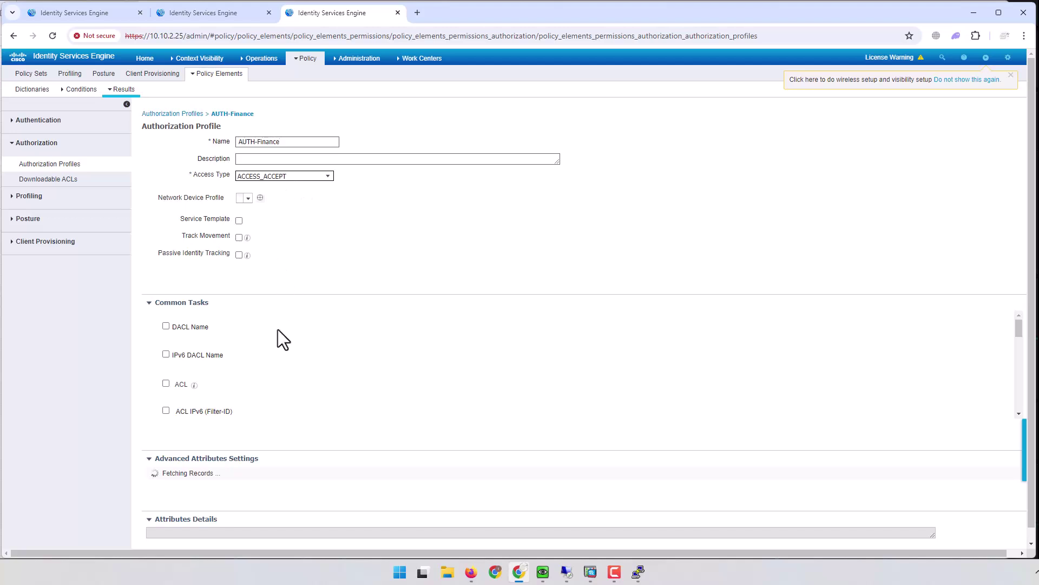
{"action": "left_click", "coordinate": [48, 181]}
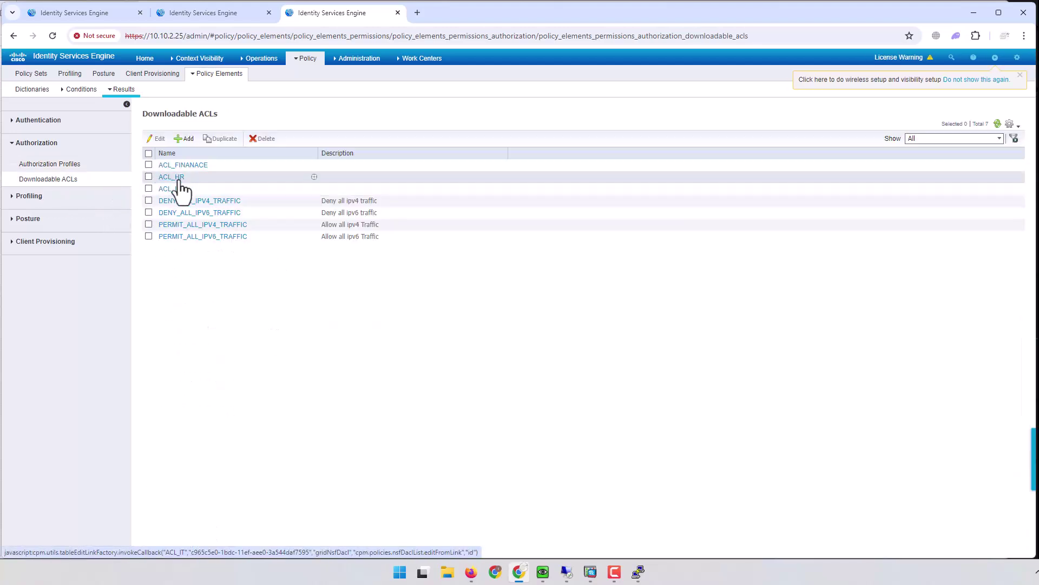
{"action": "left_click", "coordinate": [197, 167]}
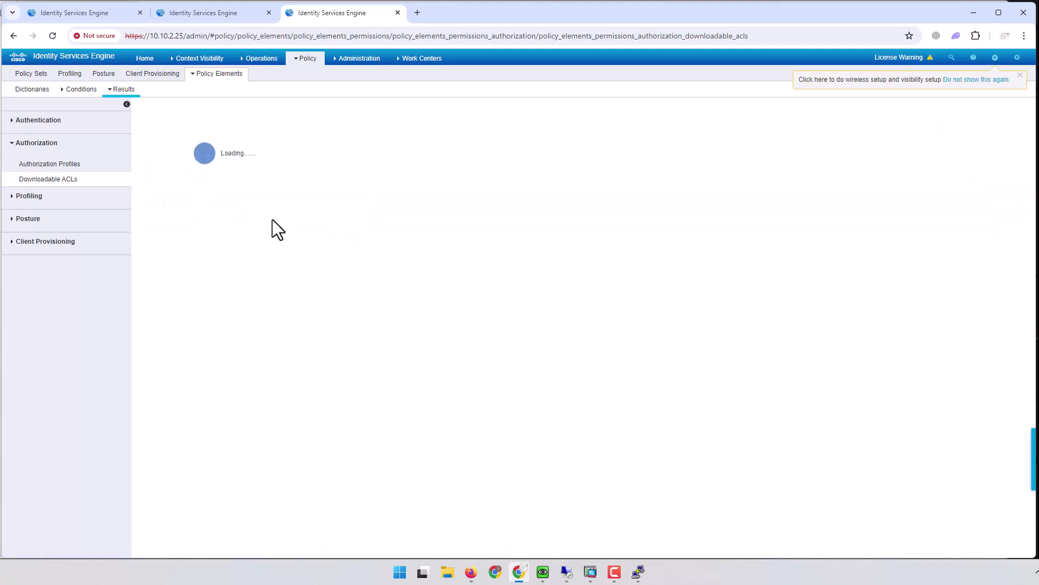
Step: Replace the line 3 rule 'tcp any host 10.10.2.25 eq 443' with an icmp rule
{"action": "left_click", "coordinate": [342, 220]}
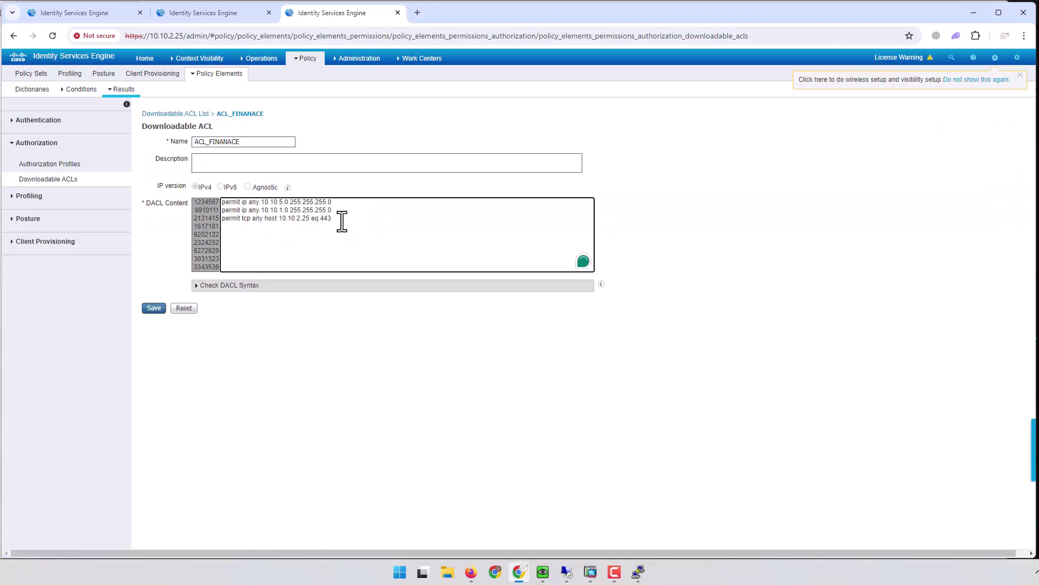
{"action": "double_click", "coordinate": [325, 219]}
{"action": "left_click_drag", "start_coordinate": [325, 223], "coordinate": [241, 221]}
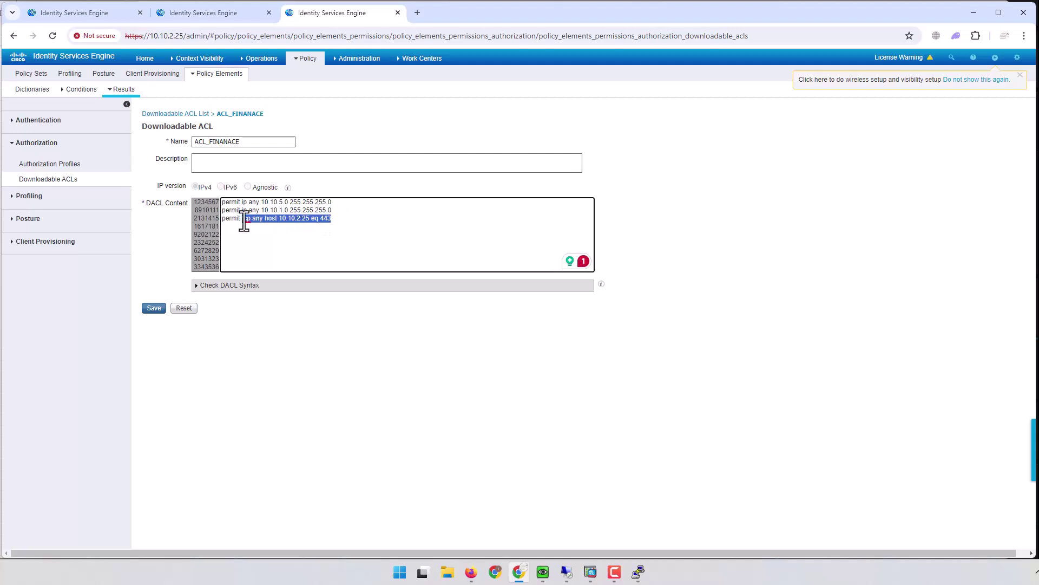
{"action": "key", "text": "BackSpace"}
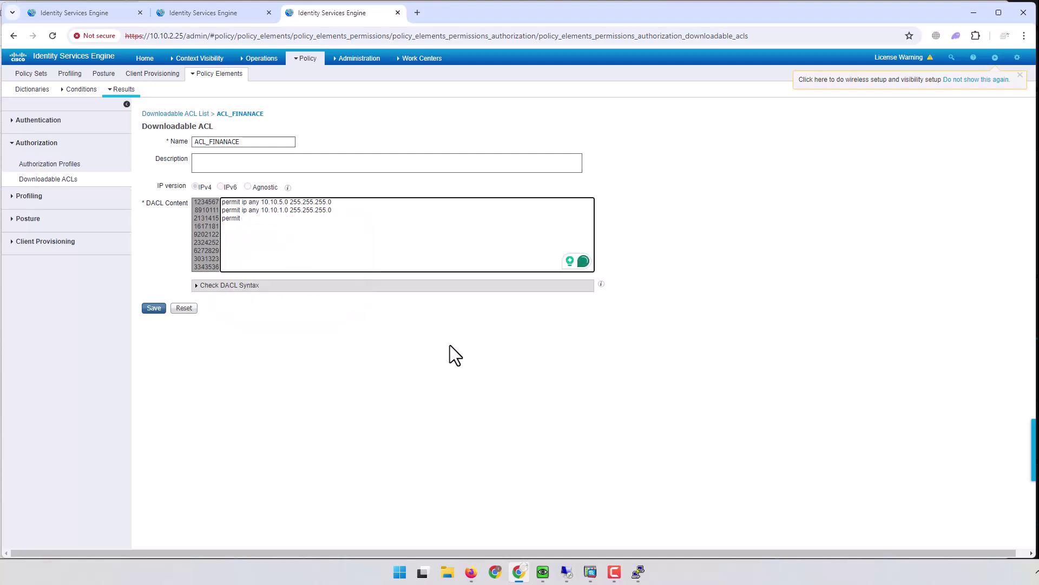
{"action": "type", "text": "icmp"}
{"action": "type", "text": " a"}
{"action": "type", "text": "nu"}
{"action": "type", "text": " 10.10"}
{"action": "type", "text": ".2.25"}
{"action": "type", "text": "host"}
Step: Correct the rule to 'icmp any host 10.10.2.25' and save ACL_FINANACE
{"action": "double_click", "coordinate": [246, 219]}
{"action": "left_click", "coordinate": [241, 219]}
{"action": "left_click_drag", "start_coordinate": [247, 218], "coordinate": [253, 219]}
{"action": "left_click", "coordinate": [320, 219]}
{"action": "type", "text": "eq"}
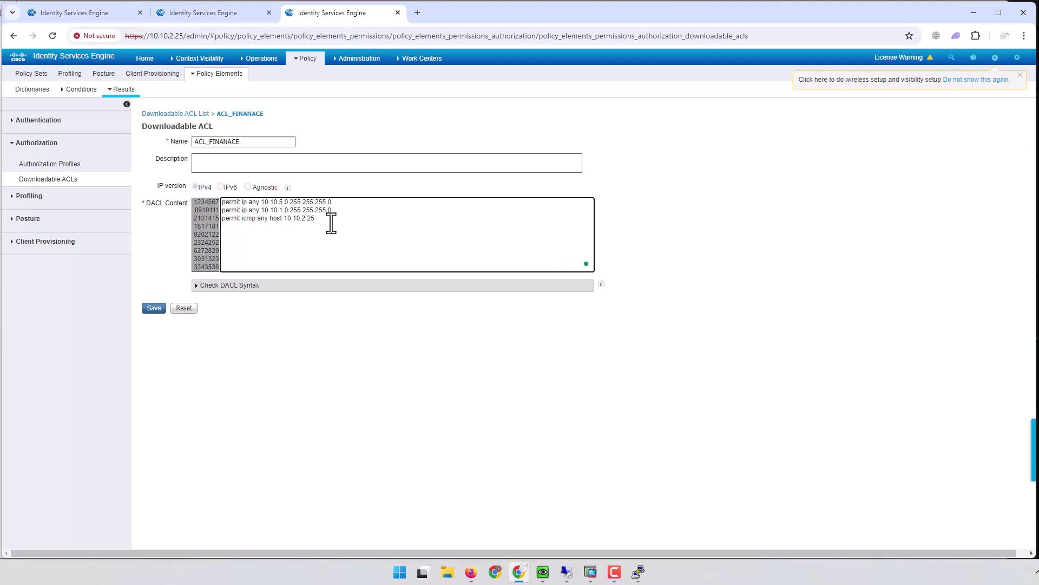
{"action": "left_click", "coordinate": [154, 308]}
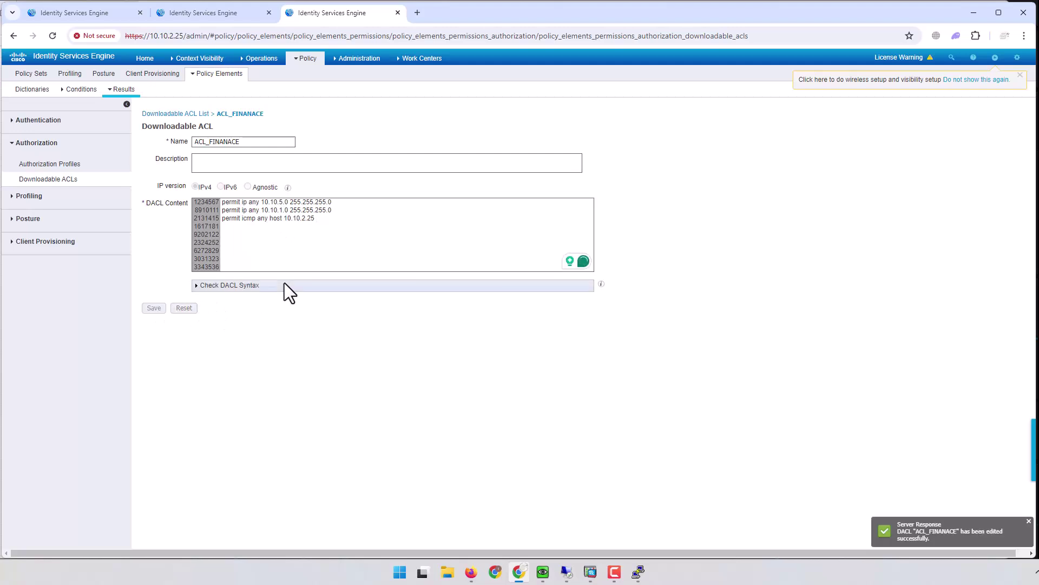
{"action": "left_click", "coordinate": [254, 58]}
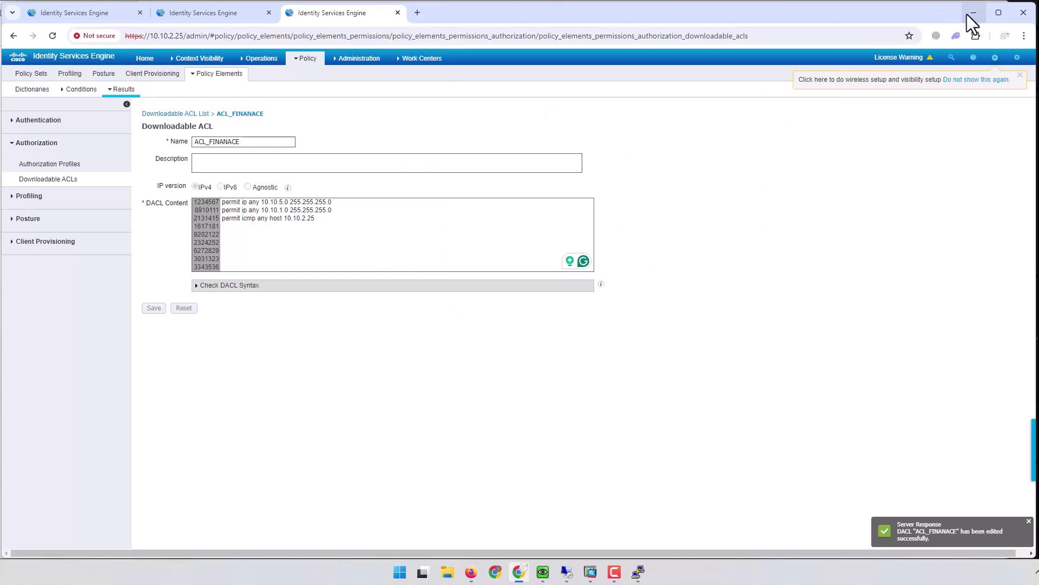
Step: Minimize the ISE browser, close the VM's browser, and ping 10.10.2.25, which times out
{"action": "left_click", "coordinate": [969, 13]}
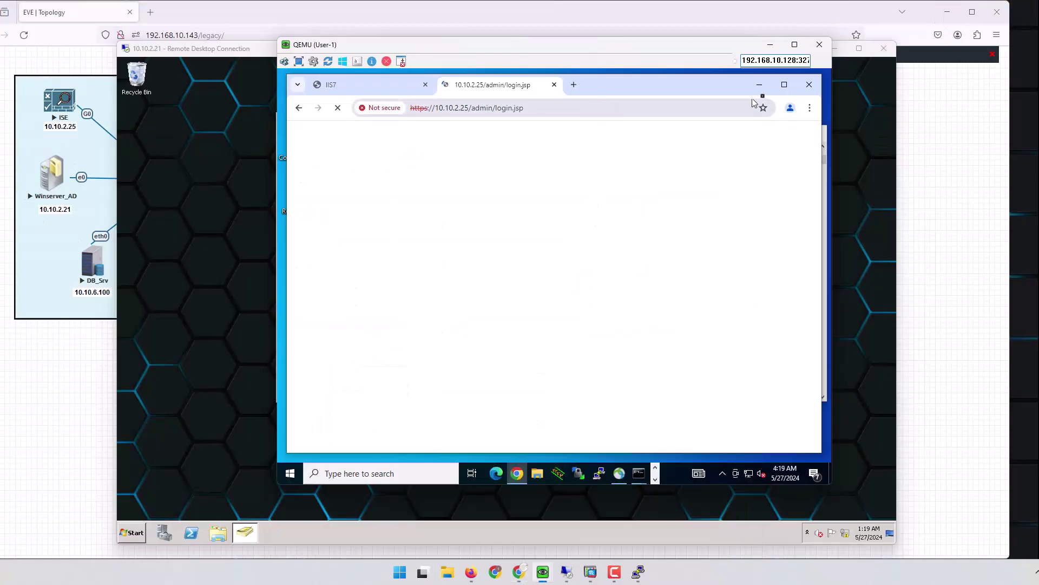
{"action": "left_click", "coordinate": [807, 86]}
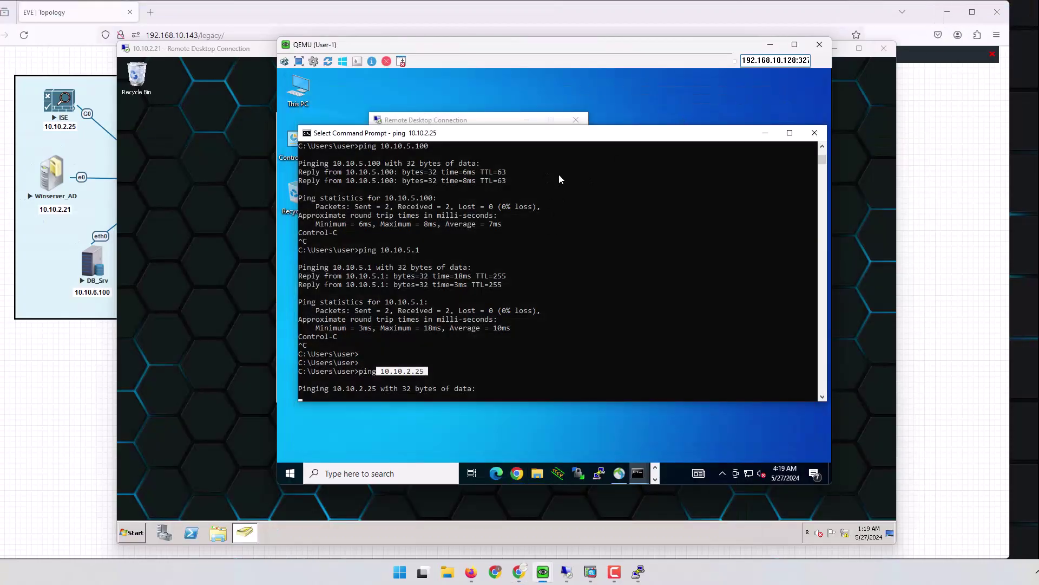
{"action": "right_click", "coordinate": [604, 276]}
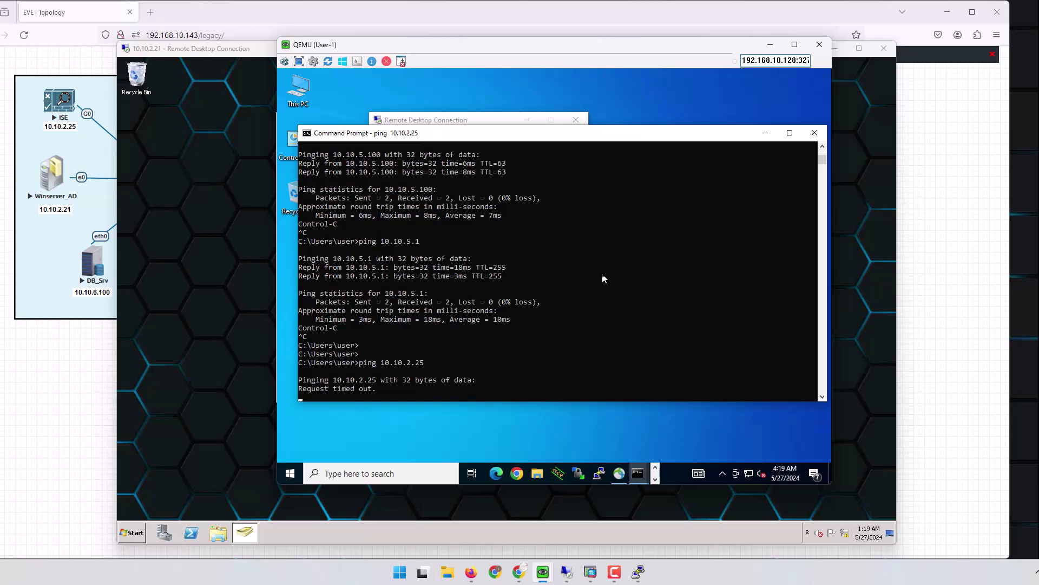
{"action": "key", "text": "ctrl+c"}
{"action": "key", "text": "Up"}
{"action": "key", "text": "ctrl+c"}
{"action": "key", "text": "ctrl+c"}
{"action": "key", "text": "Up"}
{"action": "key", "text": "Up"}
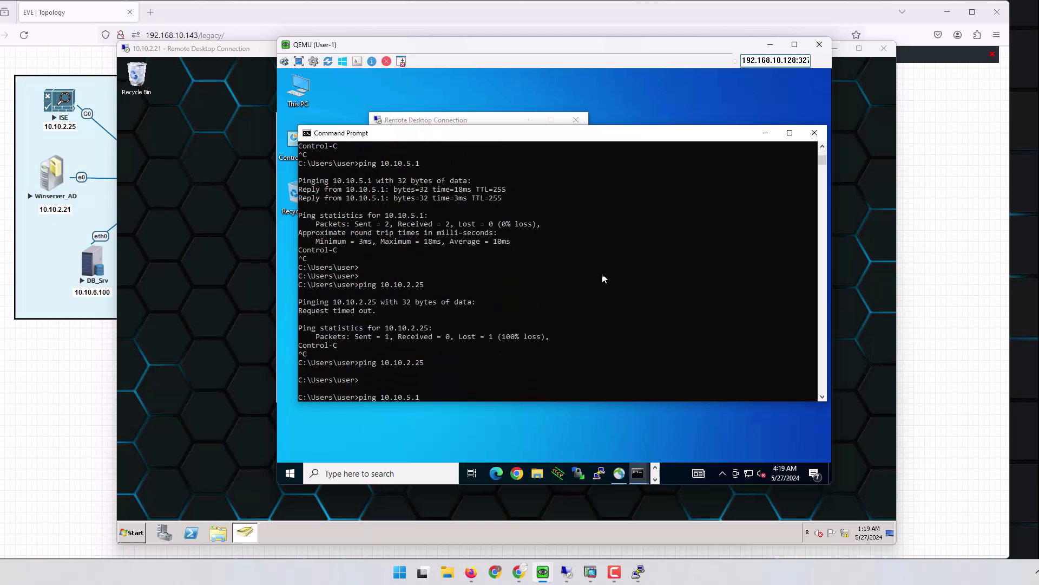
{"action": "key", "text": "BackSpace"}
{"action": "key", "text": "BackSpace"}
{"action": "key", "text": "BackSpace"}
{"action": "type", "text": "2.25"}
{"action": "key", "text": "Return"}
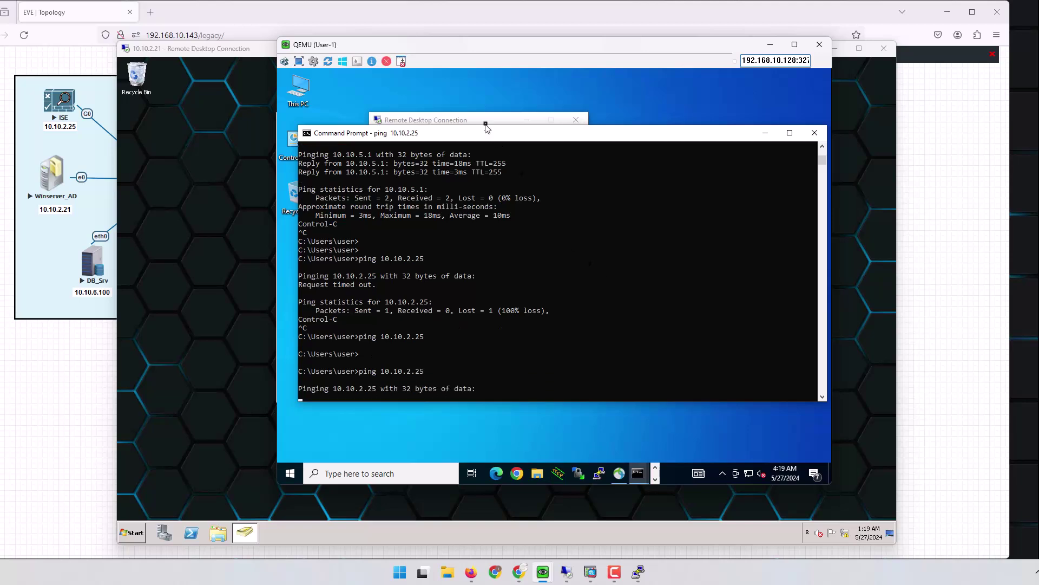
Step: Close the Remote Desktop Connection dialog, then disconnect and reconnect AnyConnect to 1.1.1.1
{"action": "left_click", "coordinate": [489, 120]}
{"action": "left_click_drag", "start_coordinate": [489, 120], "coordinate": [595, 101]}
{"action": "left_click", "coordinate": [681, 100]}
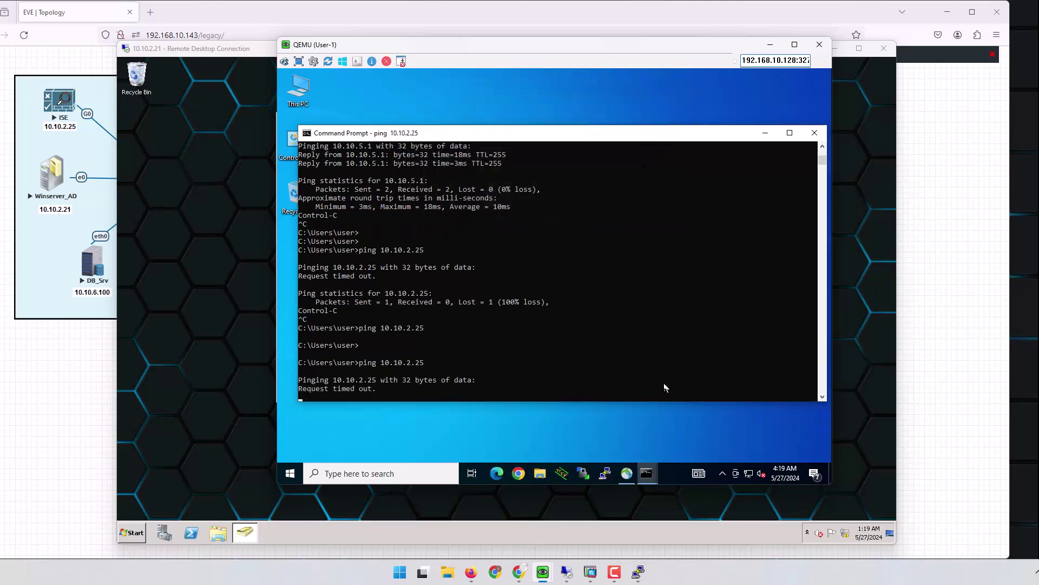
{"action": "left_click", "coordinate": [627, 474]}
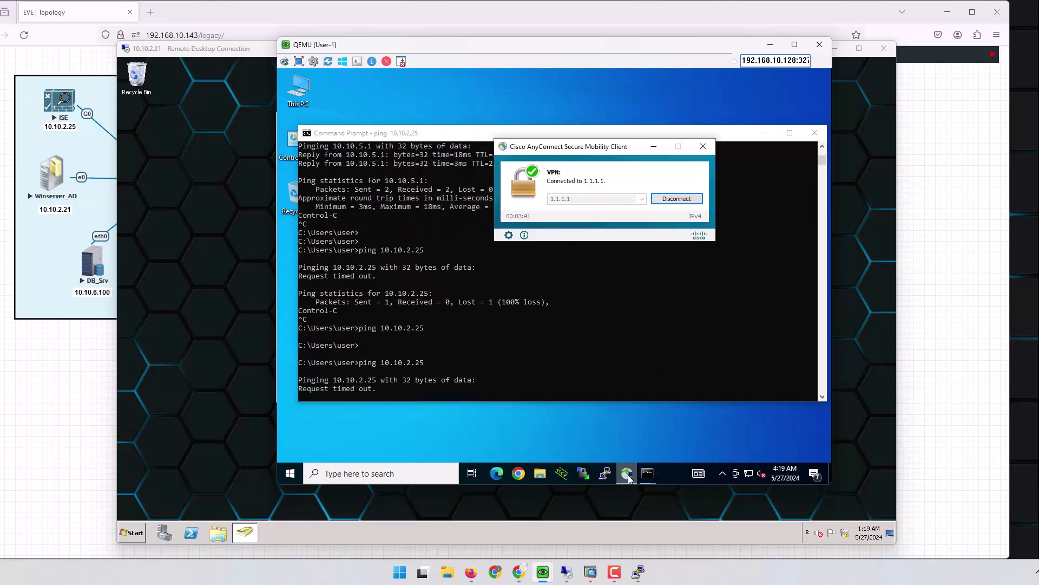
{"action": "left_click", "coordinate": [670, 199]}
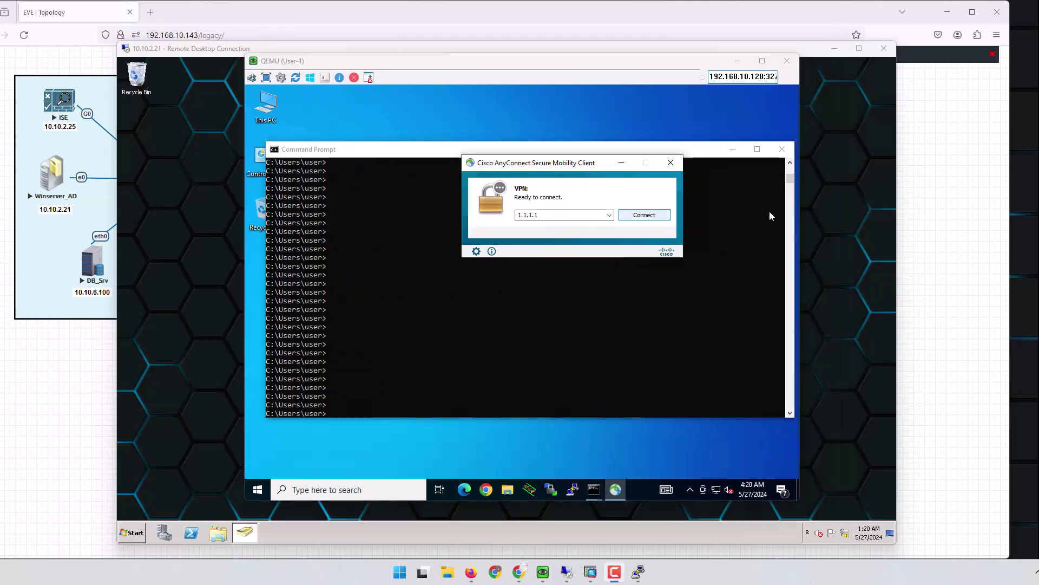
{"action": "left_click", "coordinate": [644, 214]}
Step: Accept the certificate and sign in with the password, retrying after a failed login; enter ping 10.10.2.25
{"action": "left_click", "coordinate": [530, 372]}
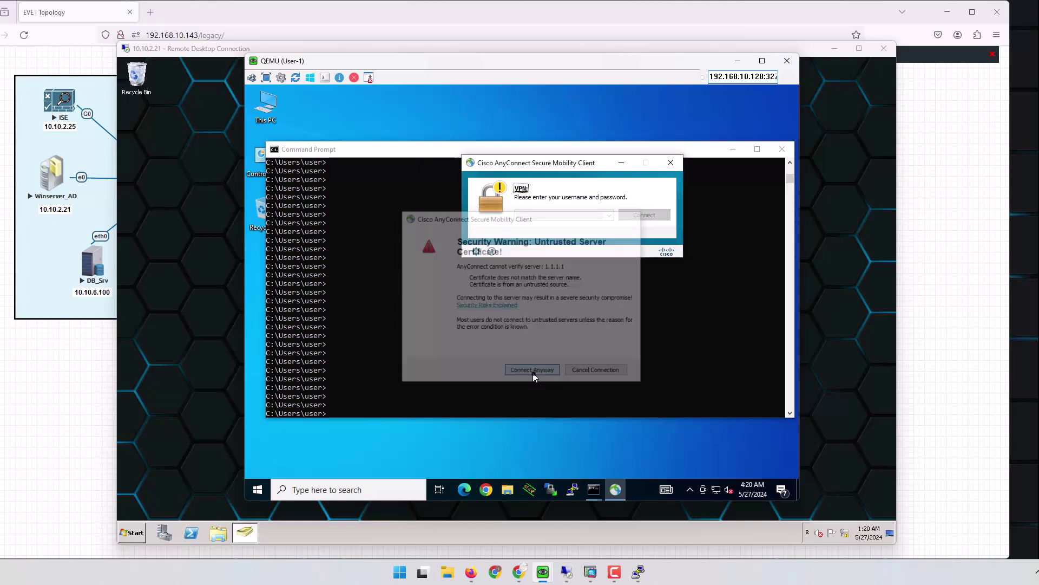
{"action": "left_click", "coordinate": [375, 192]}
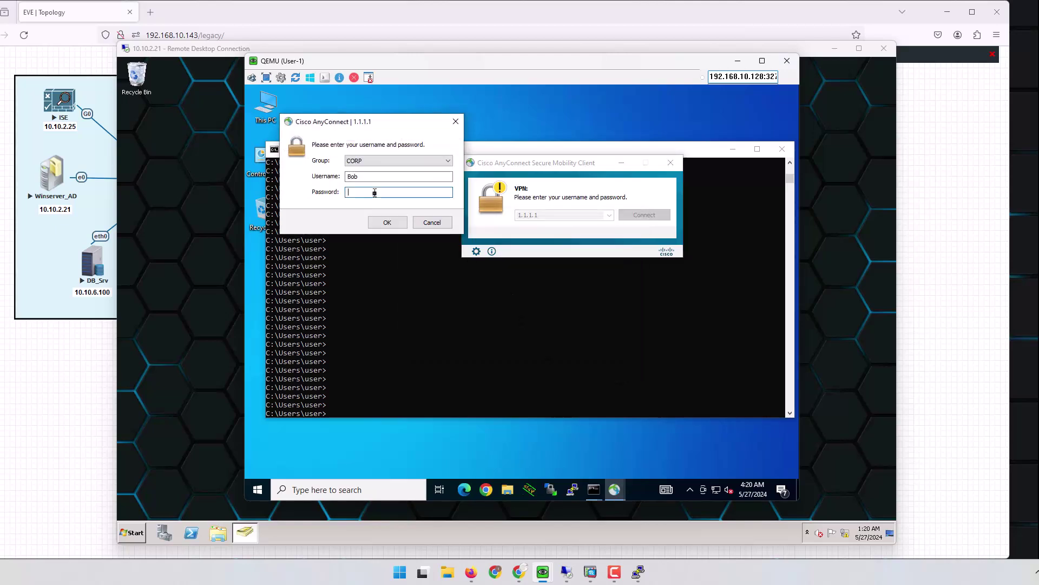
{"action": "type", "text": "*****"}
{"action": "key", "text": "Return"}
{"action": "left_click", "coordinate": [375, 192]}
{"action": "type", "text": "******"}
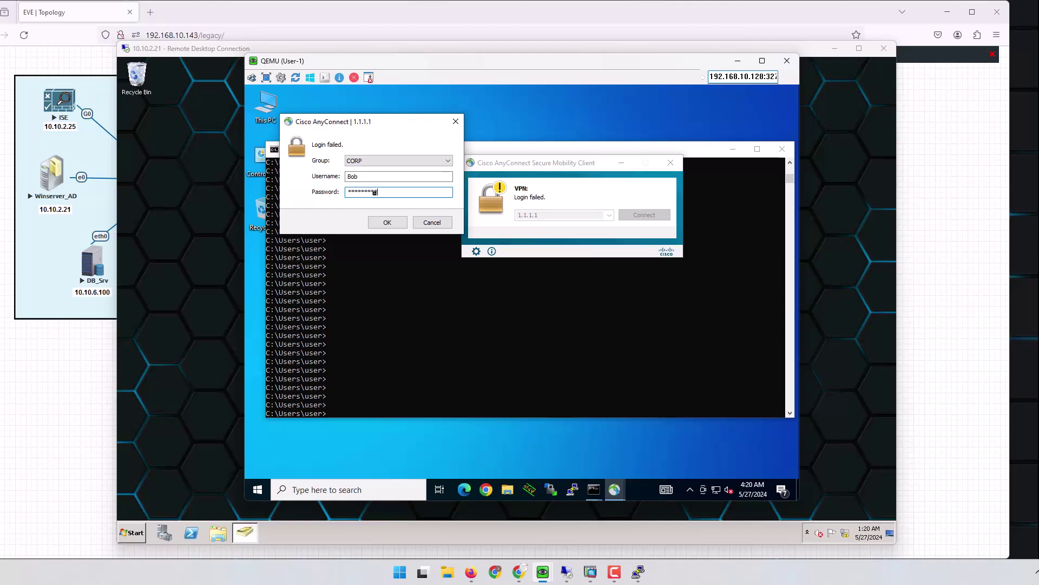
{"action": "key", "text": "Return"}
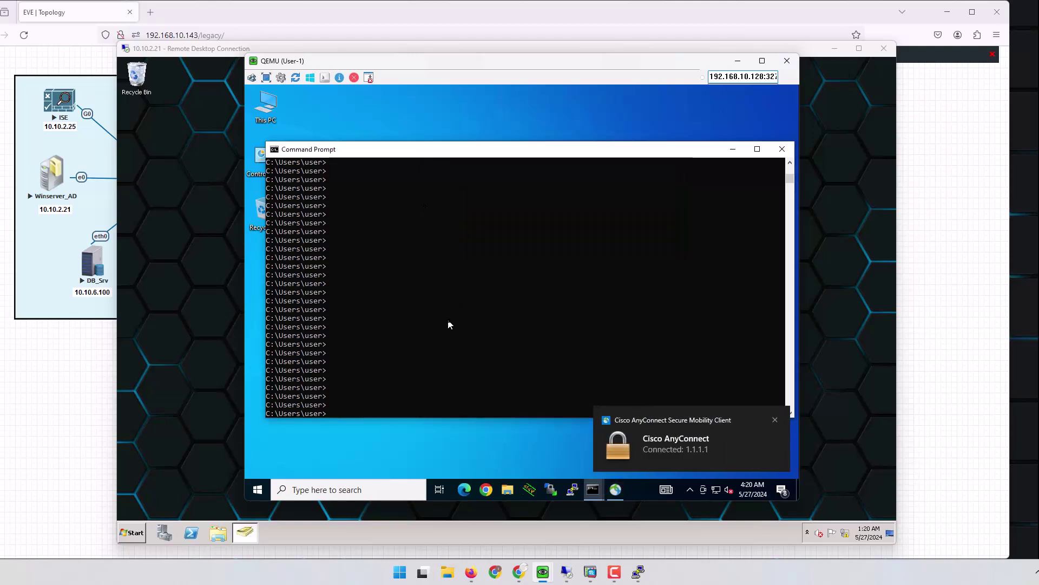
{"action": "type", "text": "ping 10.10.2.25"}
Step: Confirm 10.10.2.25 replies and 10.10.2.21 times out, then minimize the QEMU and remote desktop windows
{"action": "key", "text": "Return"}
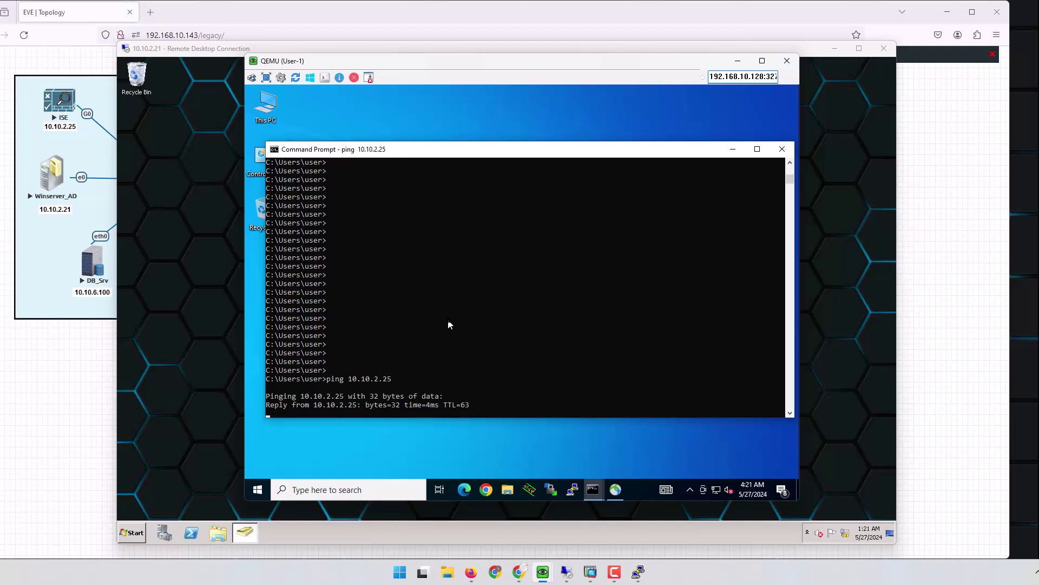
{"action": "key", "text": "ctrl+c"}
{"action": "type", "text": "ping 10.10.2.21"}
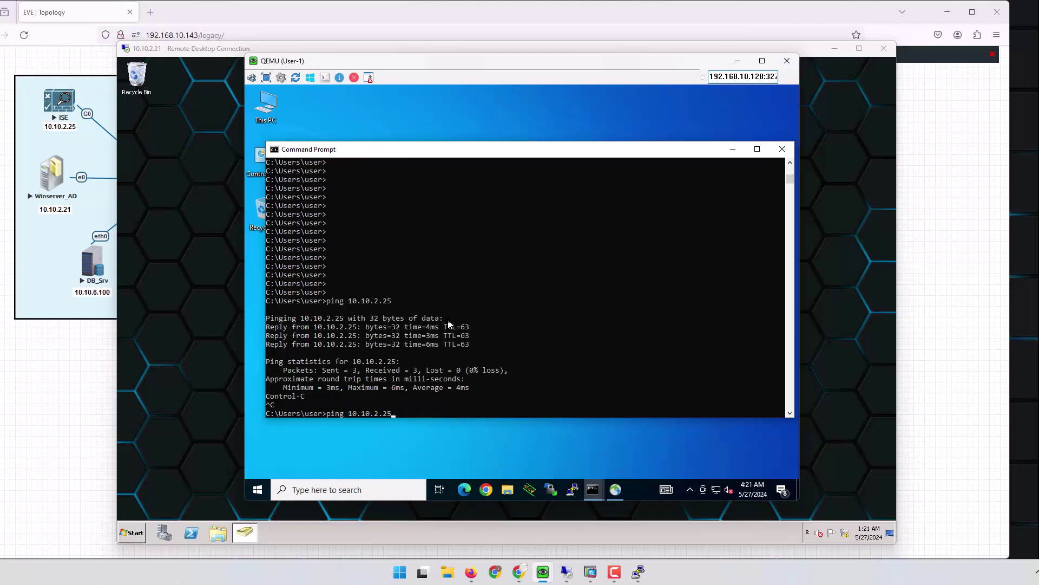
{"action": "key", "text": "Return"}
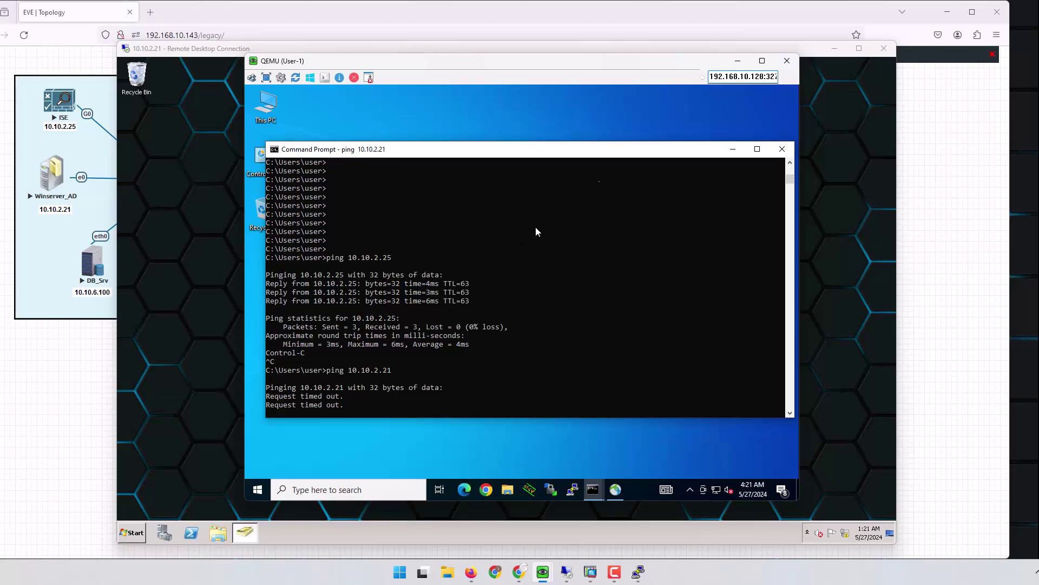
{"action": "left_click", "coordinate": [737, 60]}
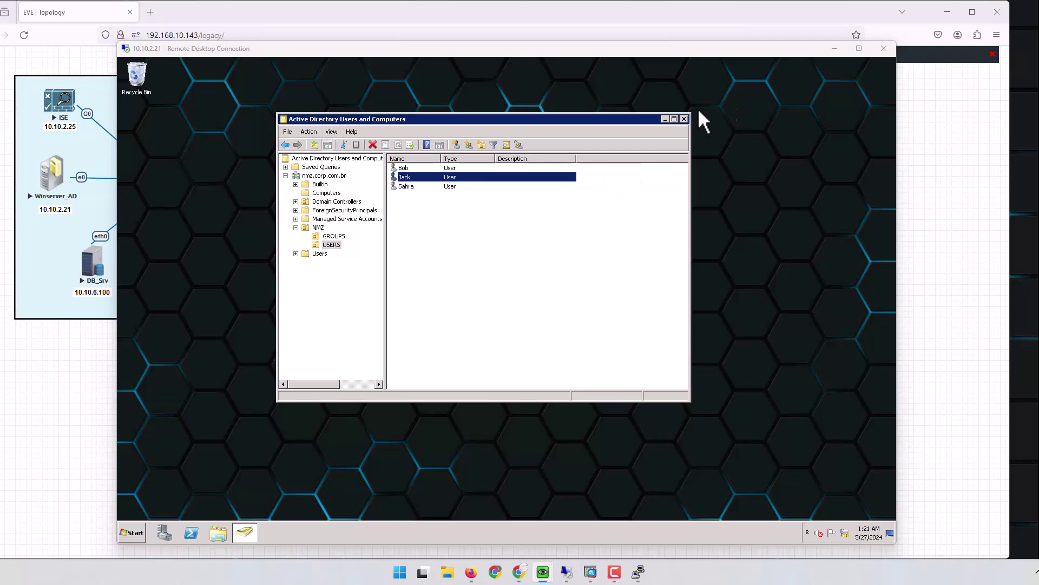
{"action": "left_click", "coordinate": [835, 49]}
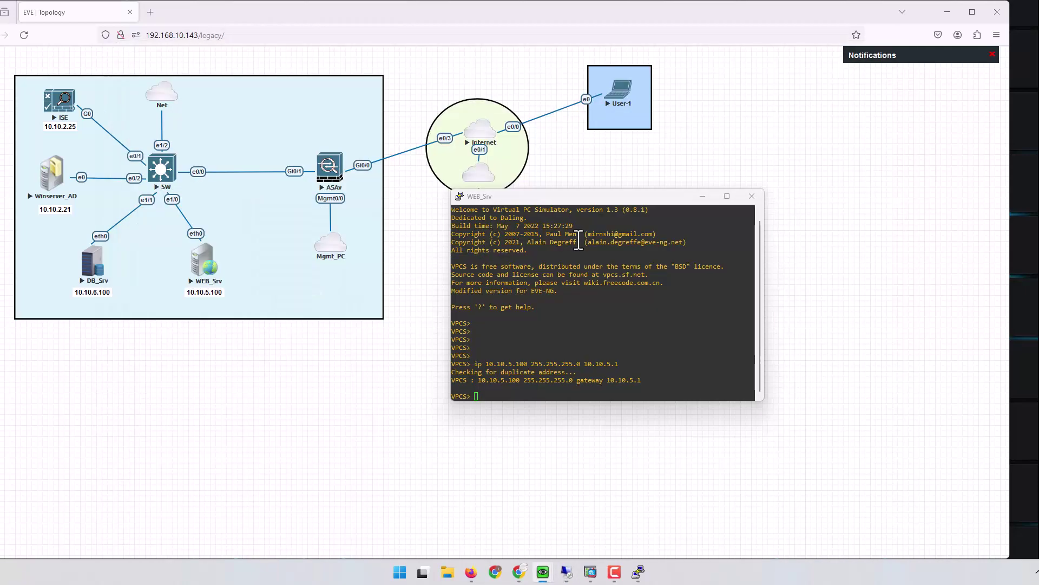